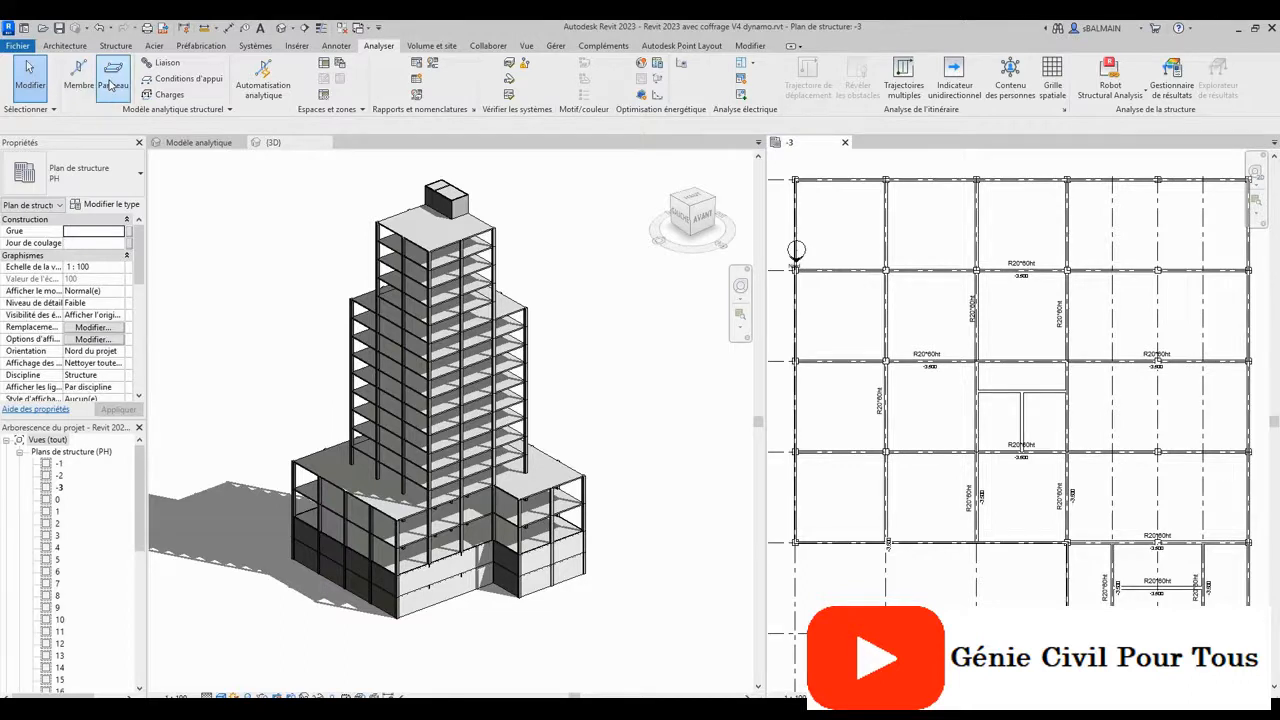
Draw an L-shaped BA20 structural wall below the building in plan -3, with a vertical leg about 2.10 m long.
left_click(110, 46)
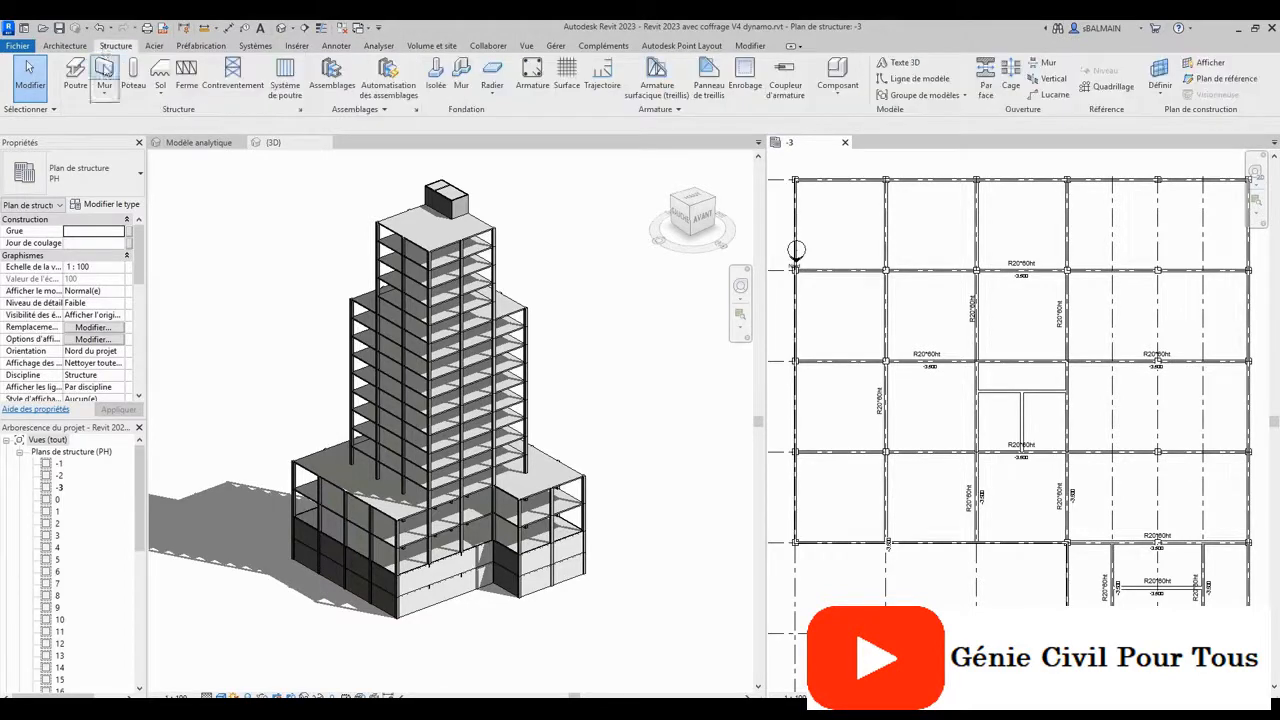
left_click(110, 80)
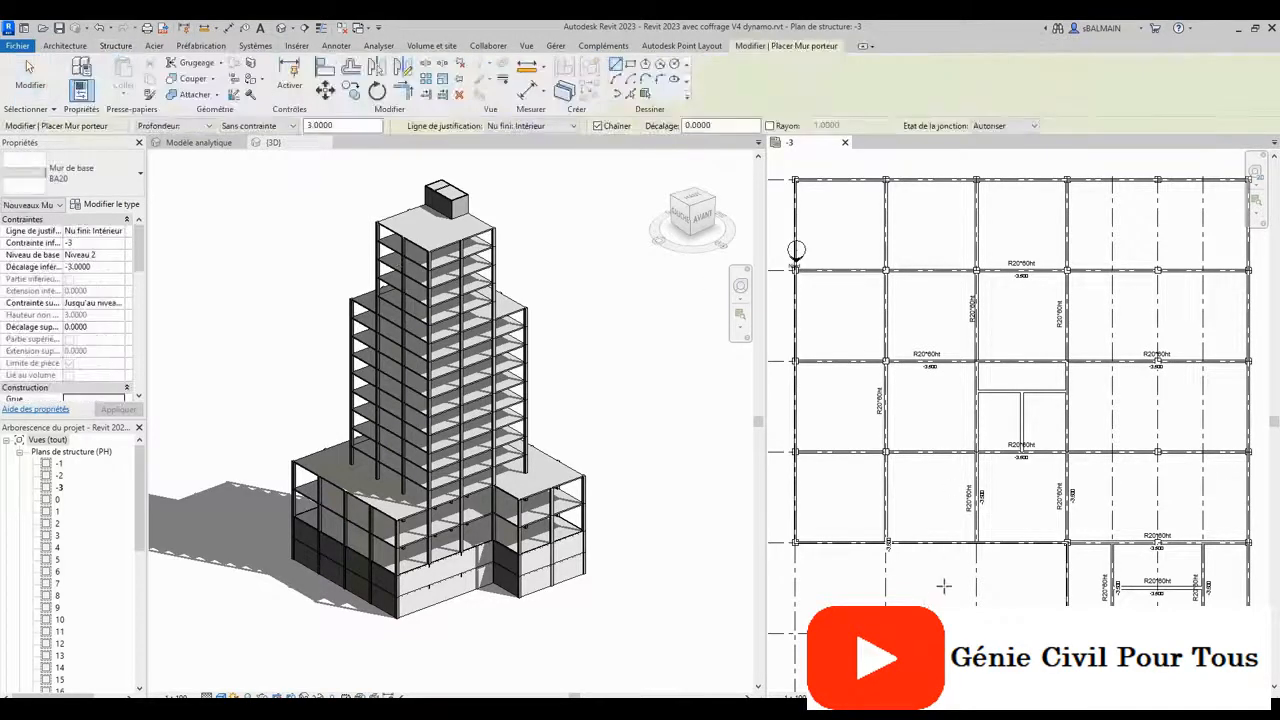
scroll(903, 520, "up", 5)
left_click(858, 515)
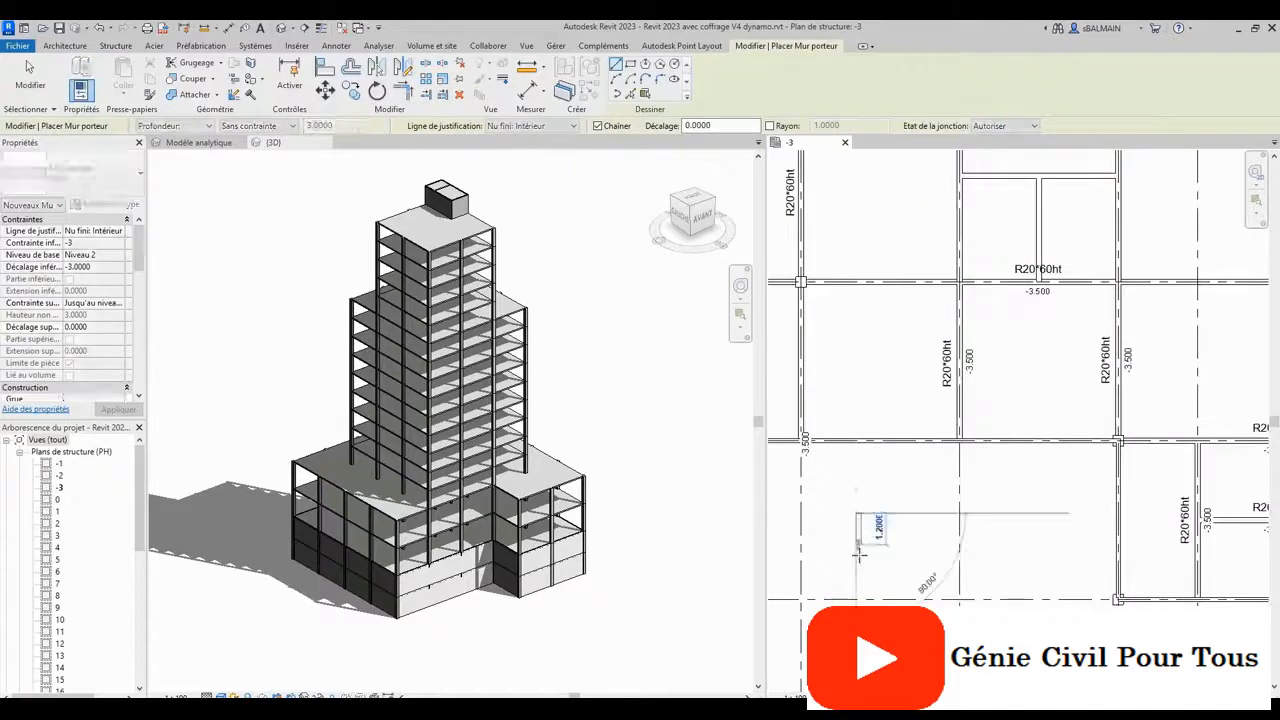
key("Escape")
scroll(140, 288, "down", 3)
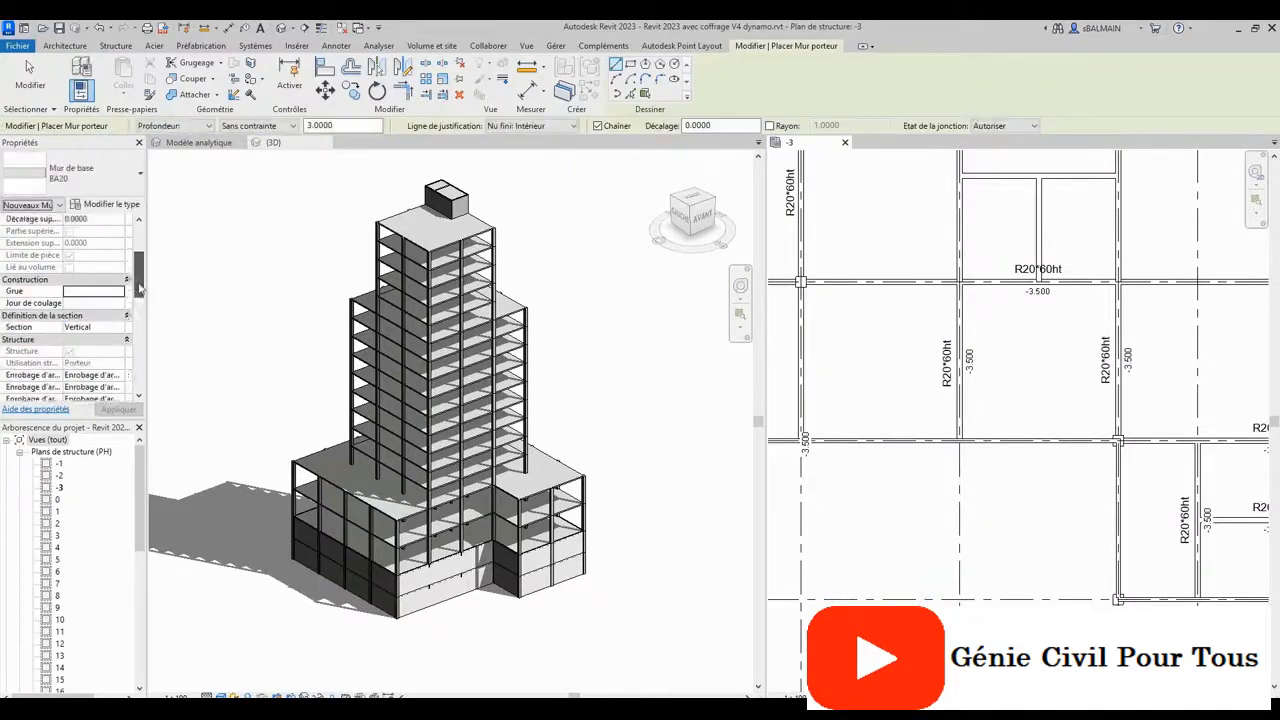
scroll(140, 288, "down", 5)
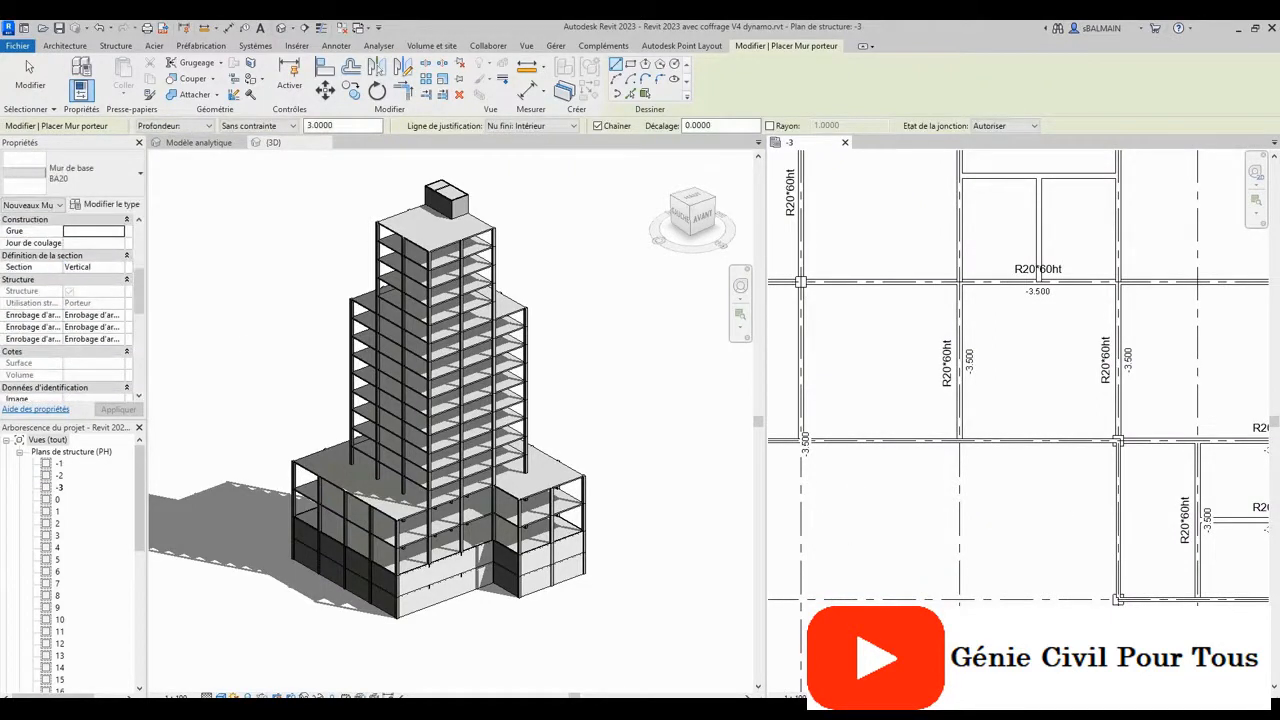
left_click(881, 489)
left_click(882, 543)
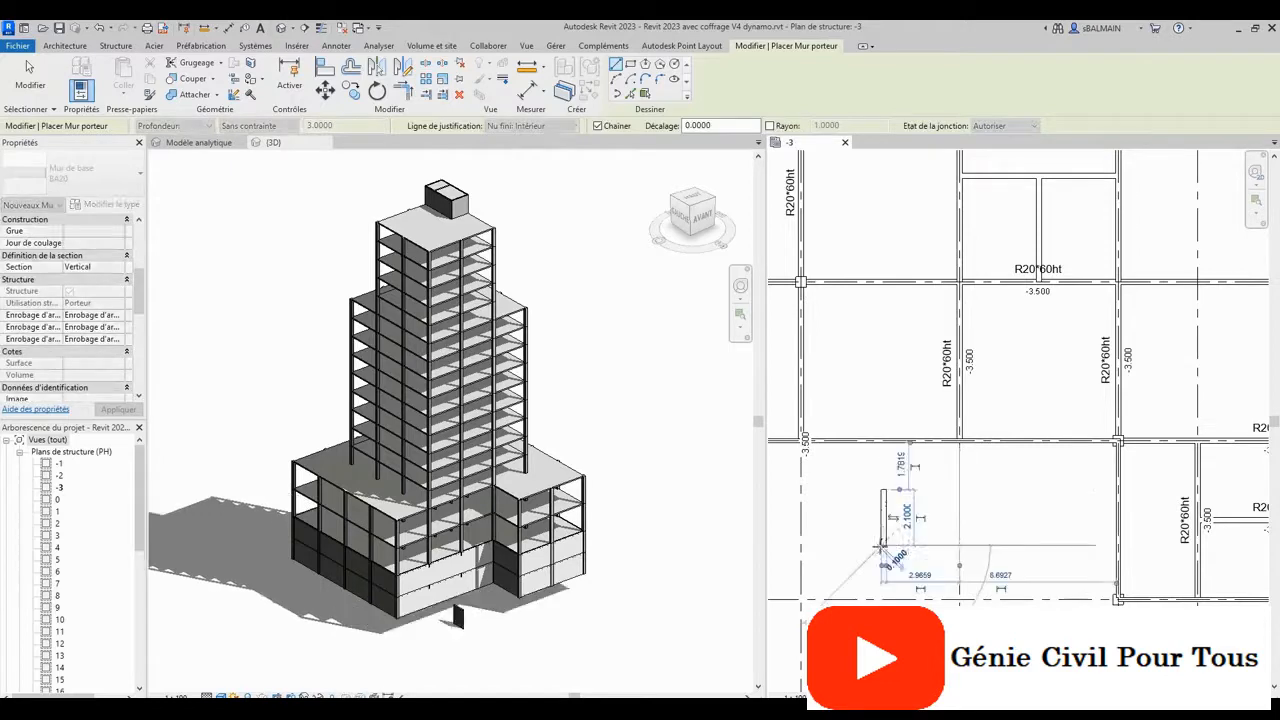
left_click(953, 543)
key("Escape")
key("Escape")
scroll(929, 560, "up", 4)
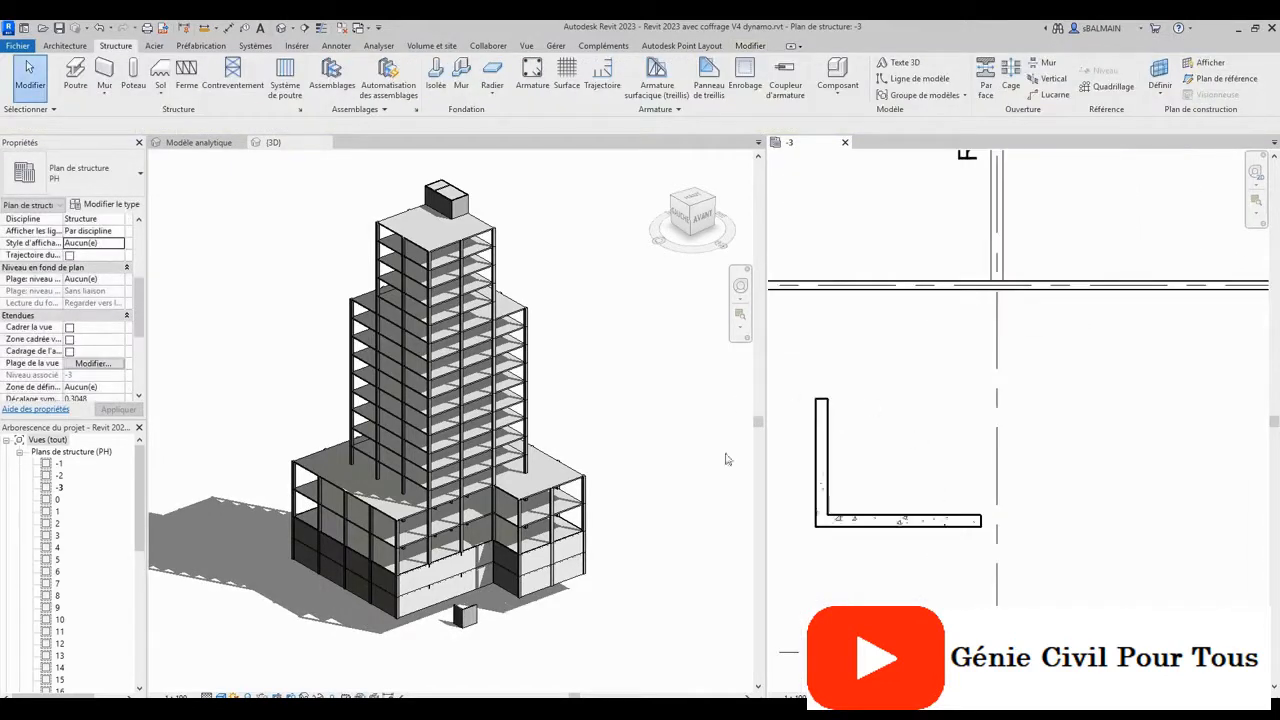
Review the analytical model categories in the visibility/graphics overrides of plan -3.
key("v")
key("v")
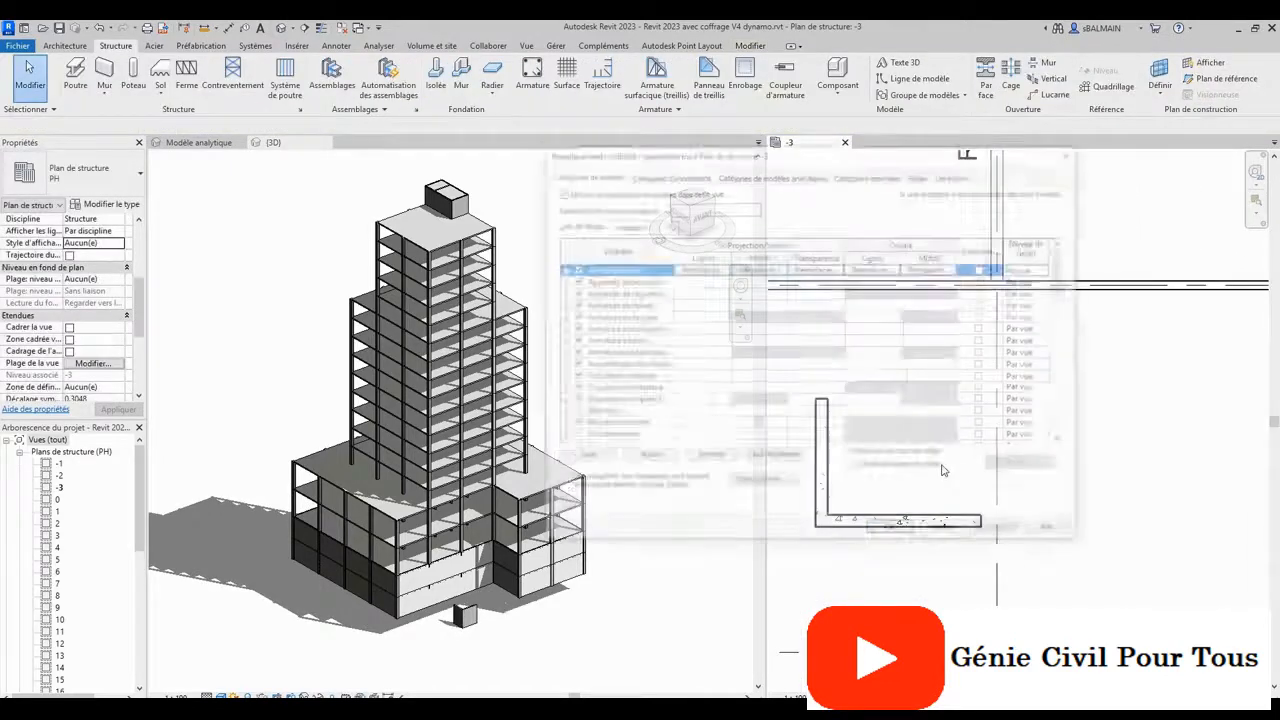
left_click(818, 175)
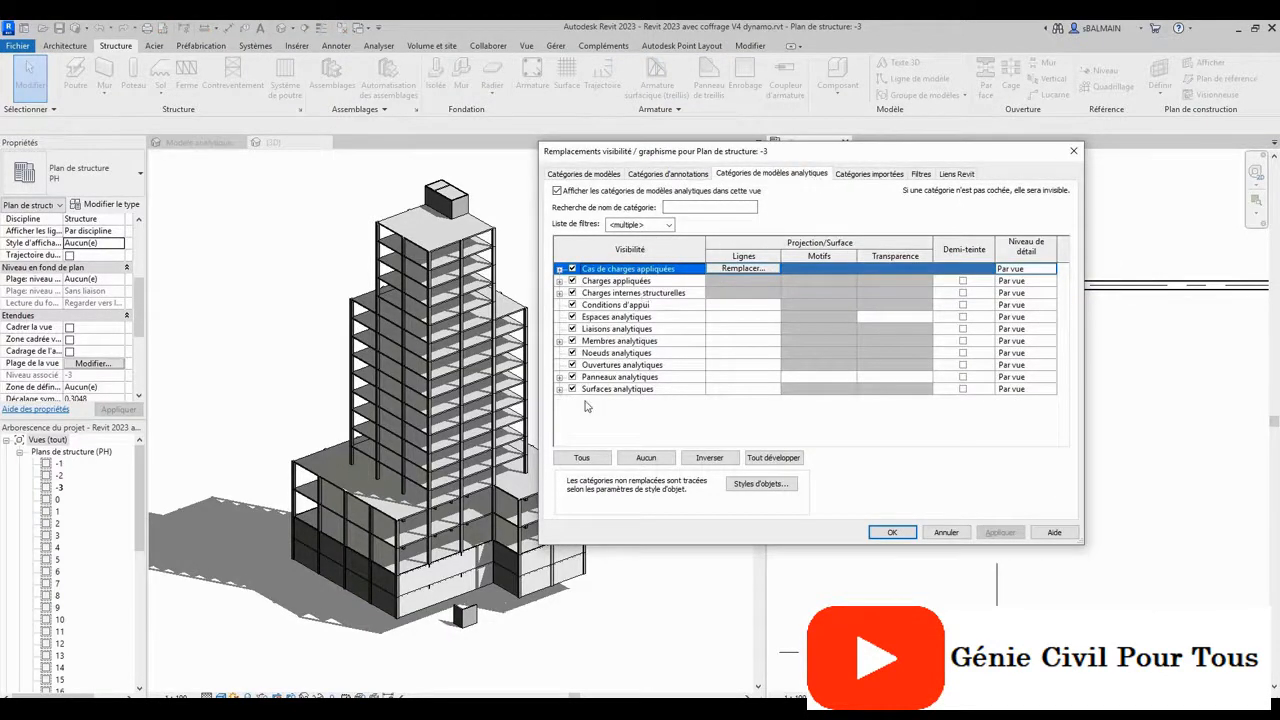
left_click(946, 532)
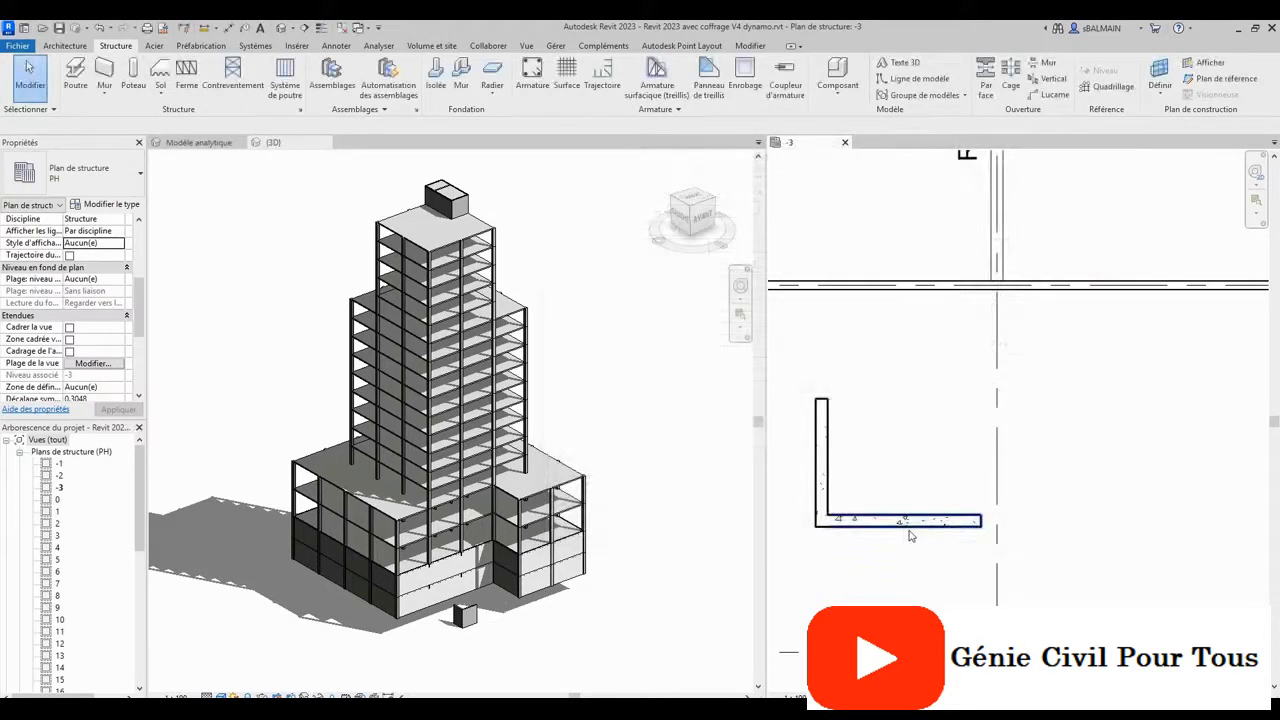
Check the Modèle analytique view for analytical elements, and return to the {3D} view and plan -3.
left_click(199, 142)
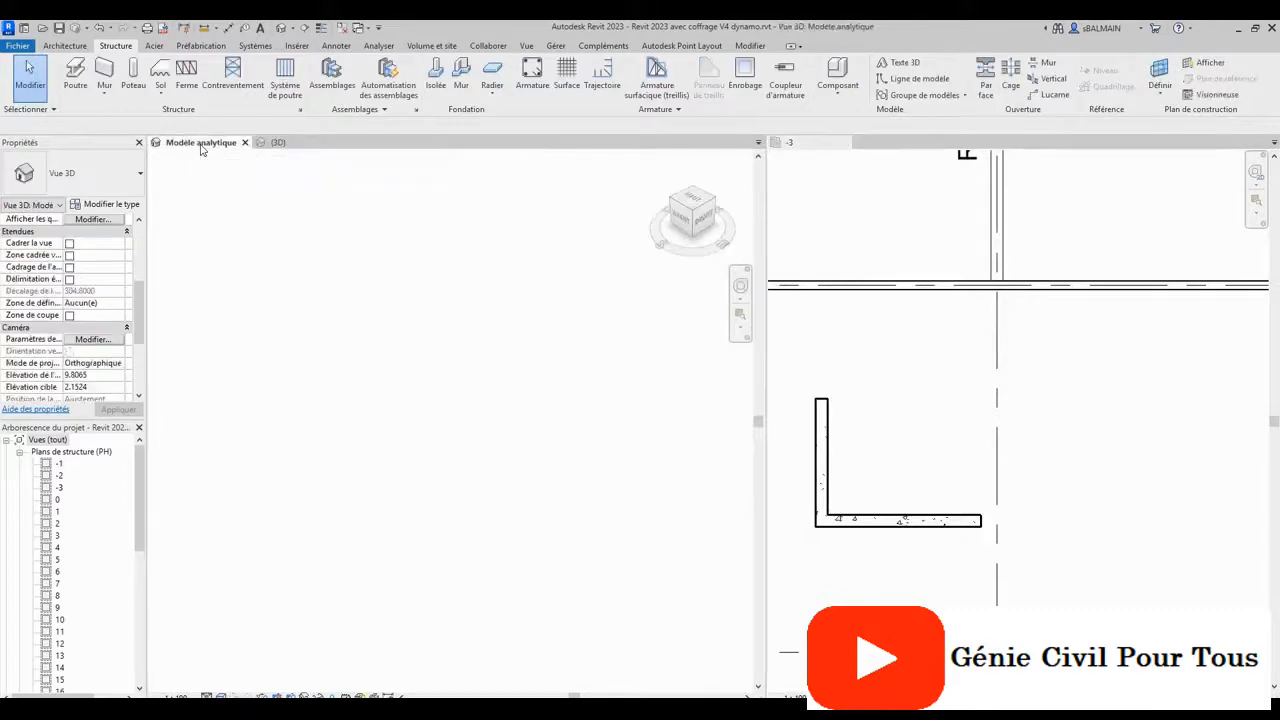
left_click(277, 143)
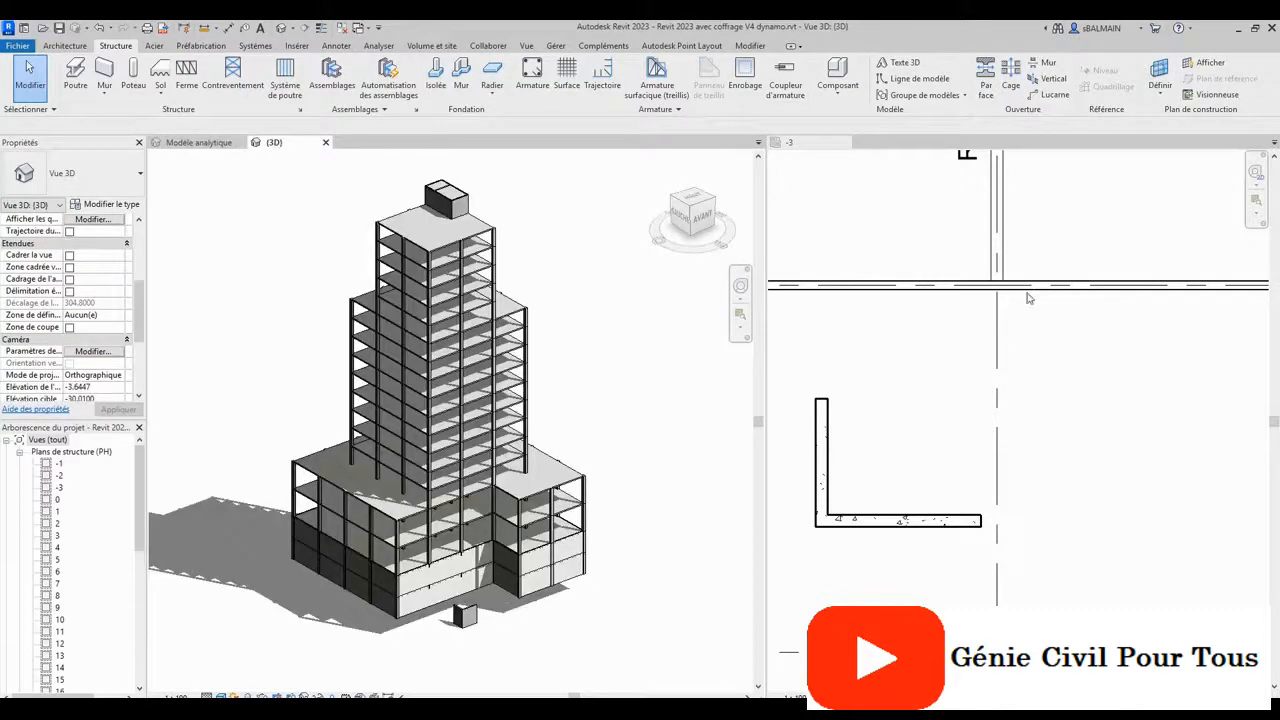
scroll(1125, 358, "down", 4)
left_click(1110, 470)
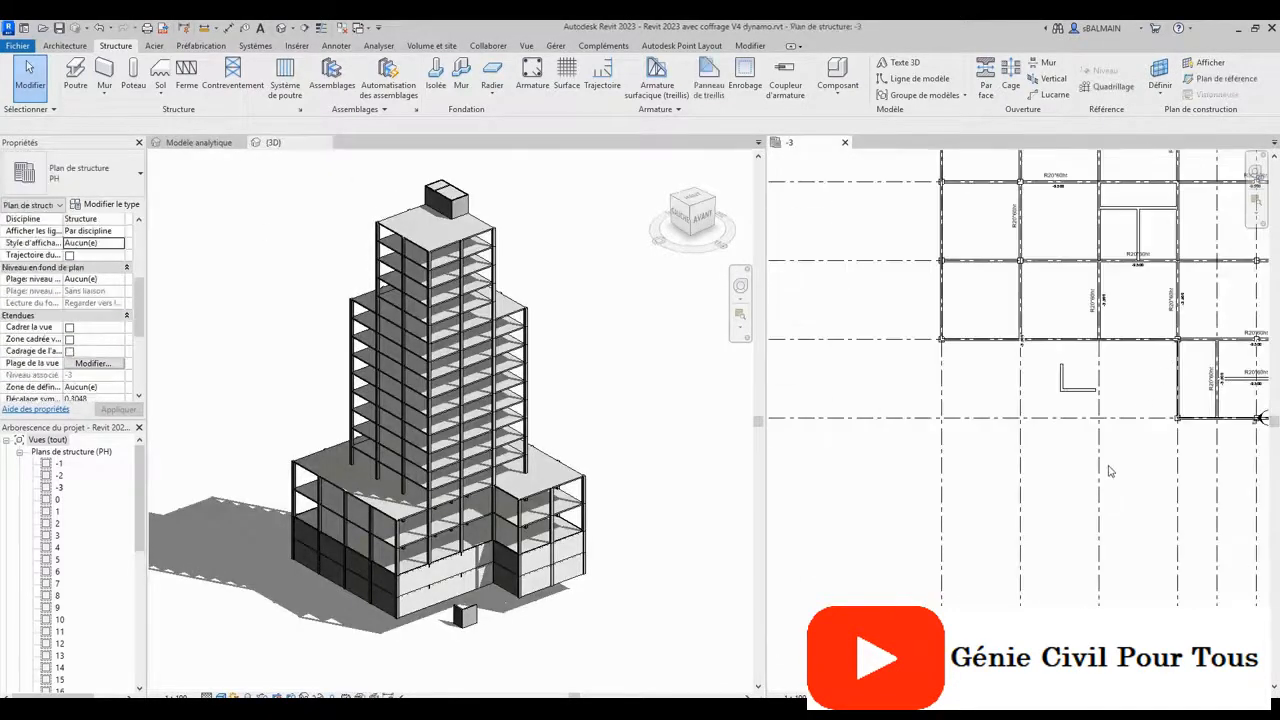
scroll(1165, 455, "down", 3)
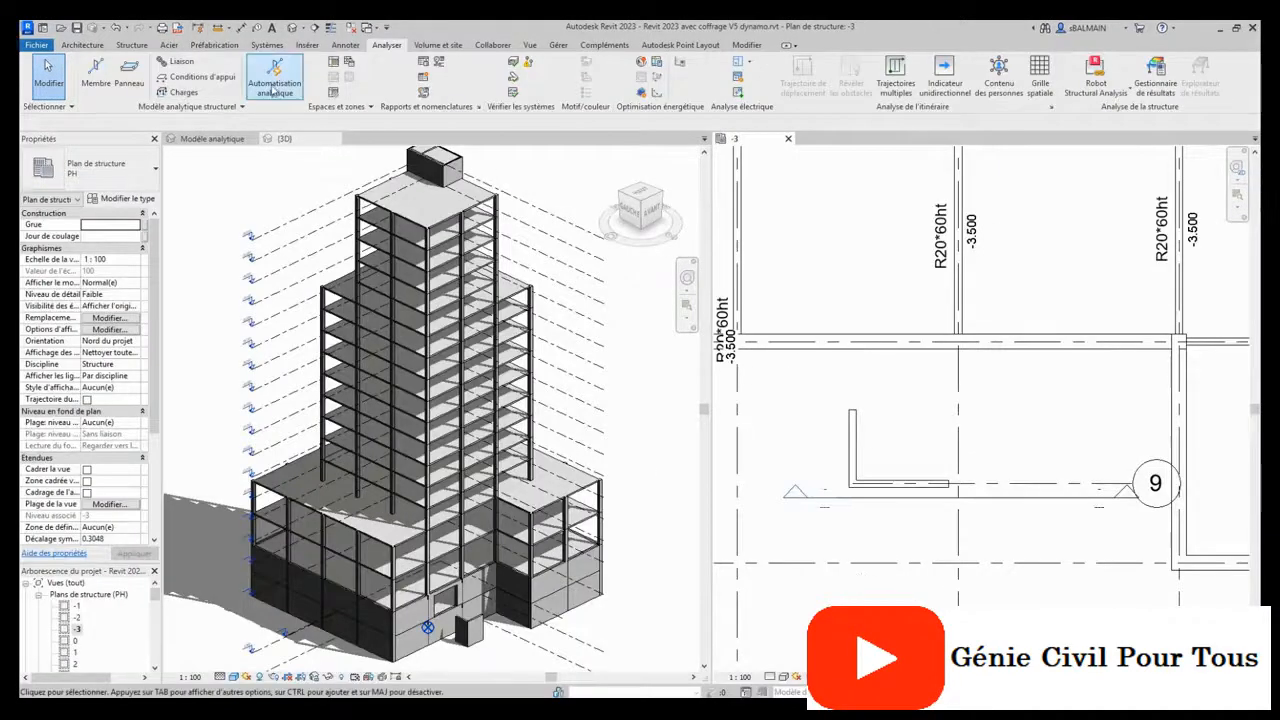
Open the analytical automation tool and its script "Physique à analytique pour les bâtiments".
left_click(272, 89)
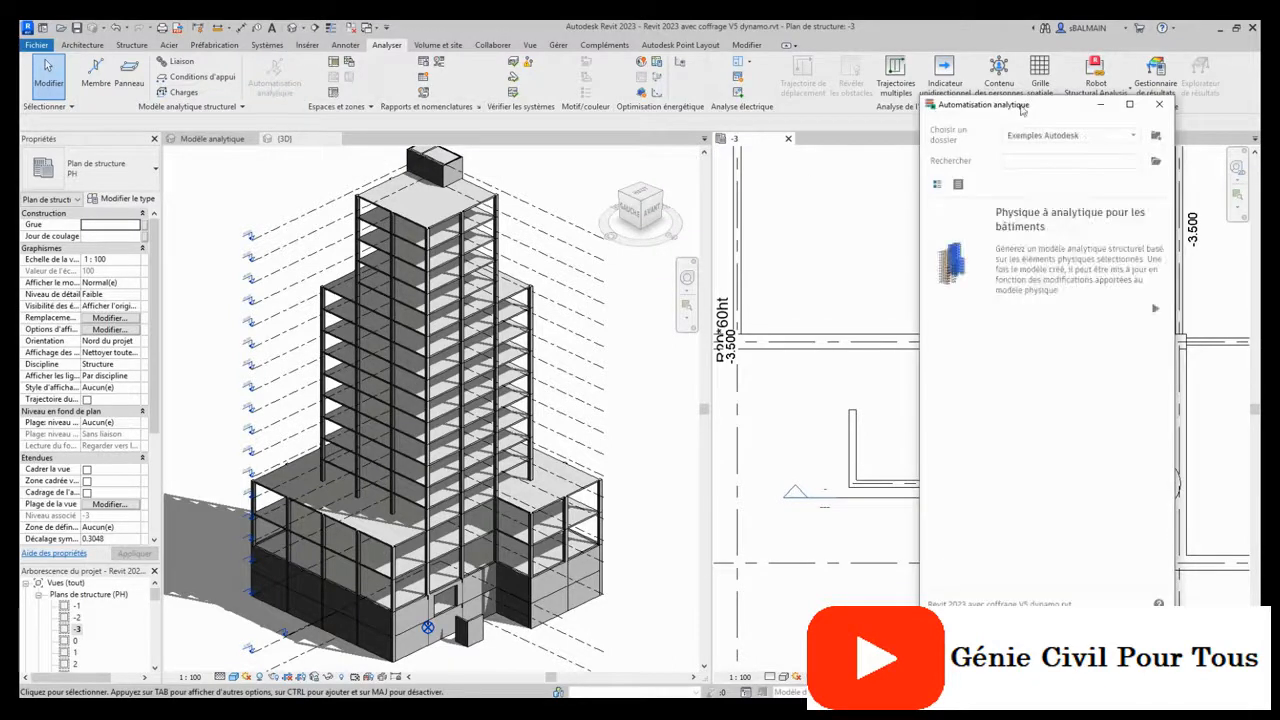
left_click_drag(1022, 110, 844, 118)
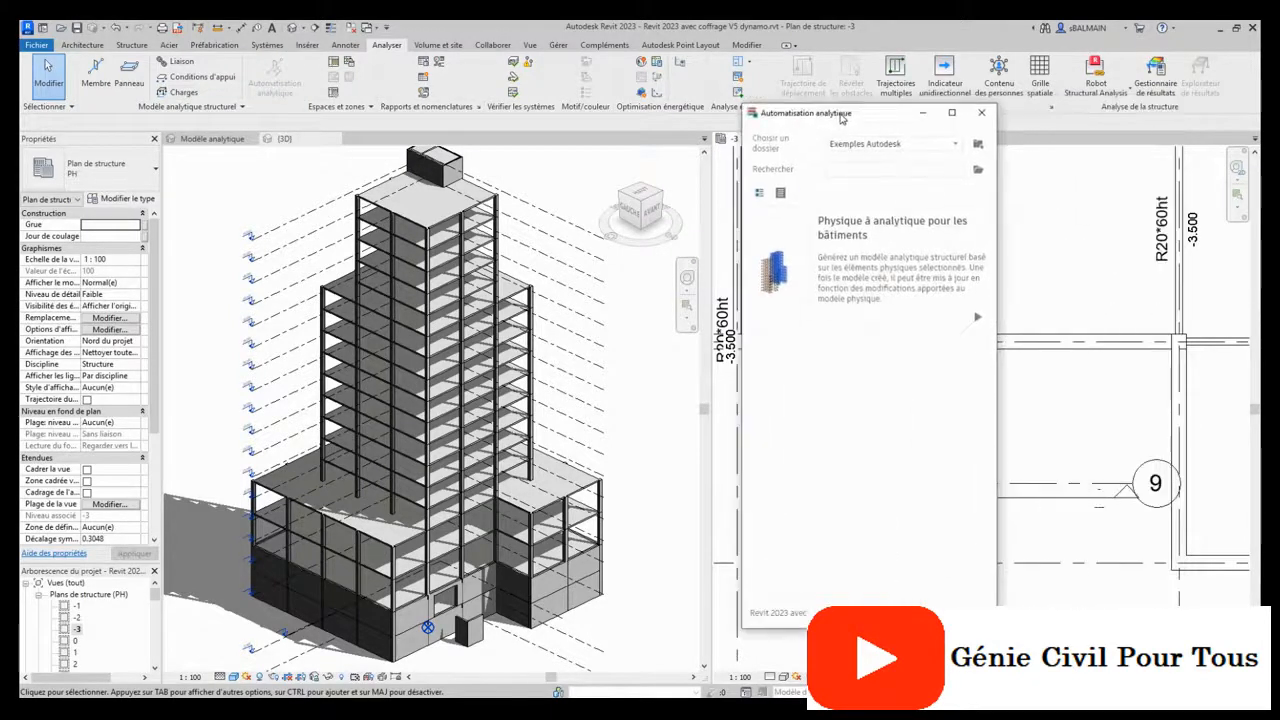
left_click(978, 318)
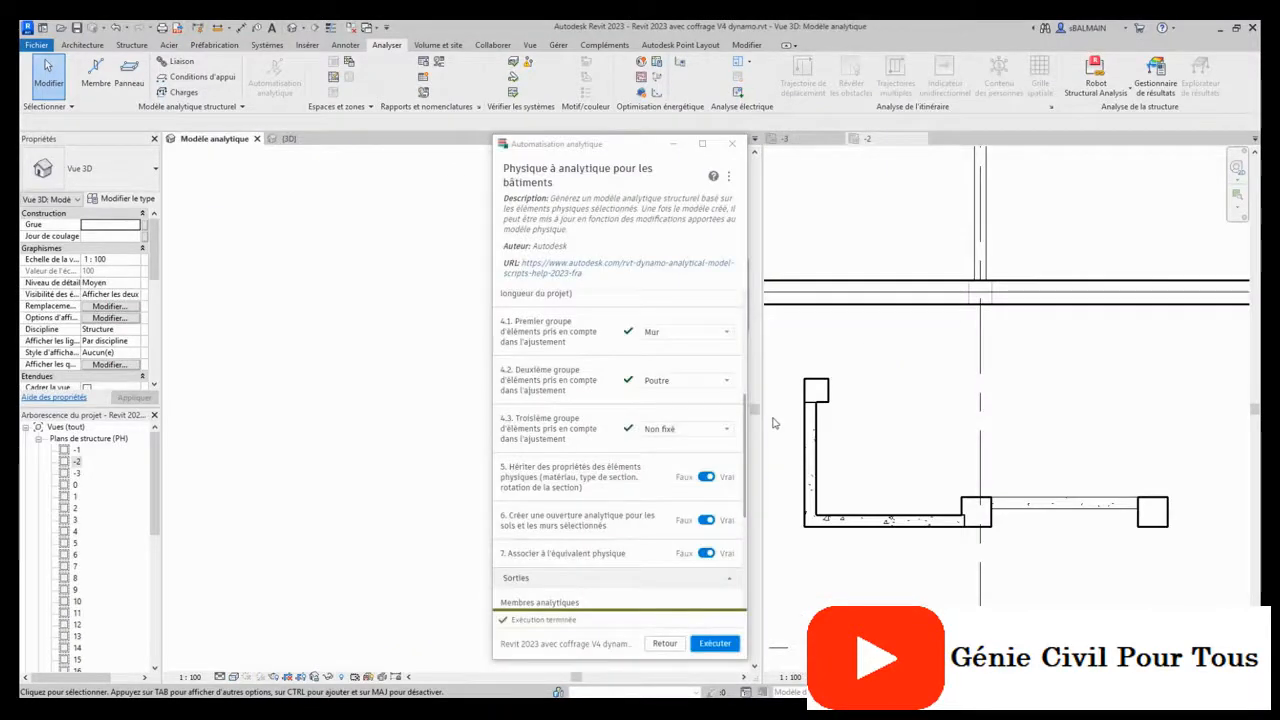
Choose the L-shaped walls, the columns and the connecting beam in plan -2 as the script's physical elements.
scroll(655, 415, "up", 5)
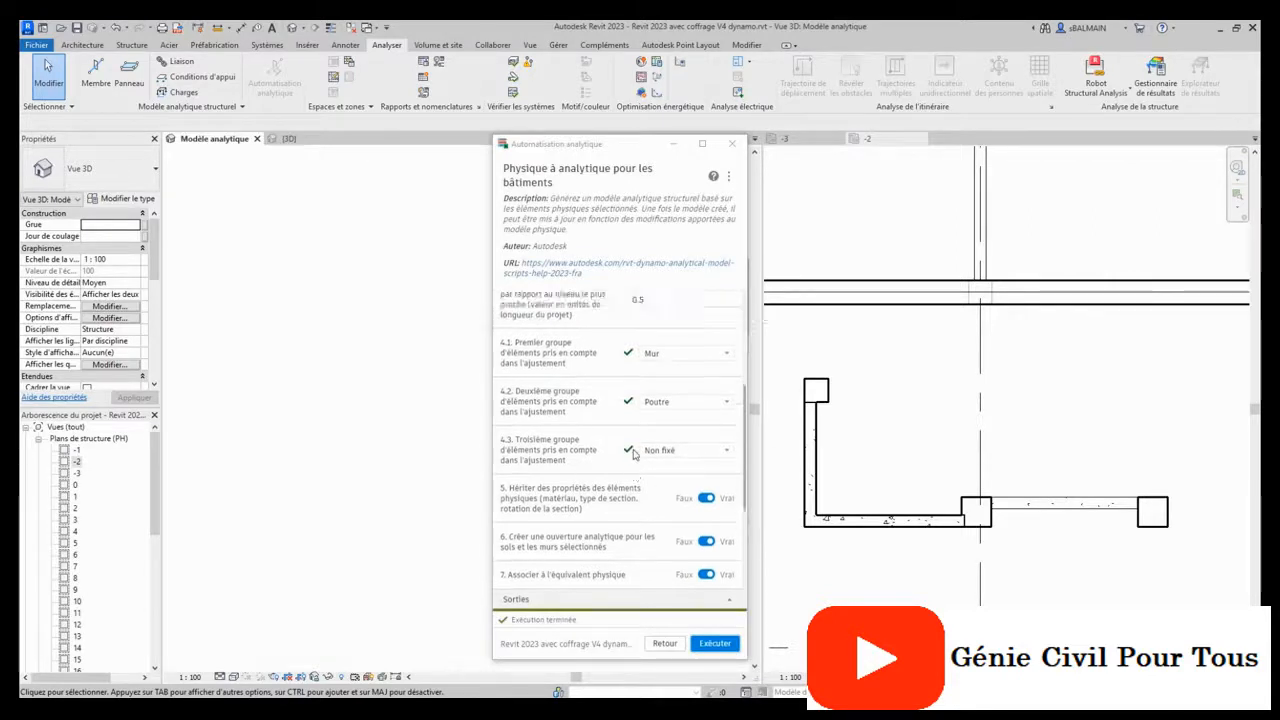
left_click(677, 346)
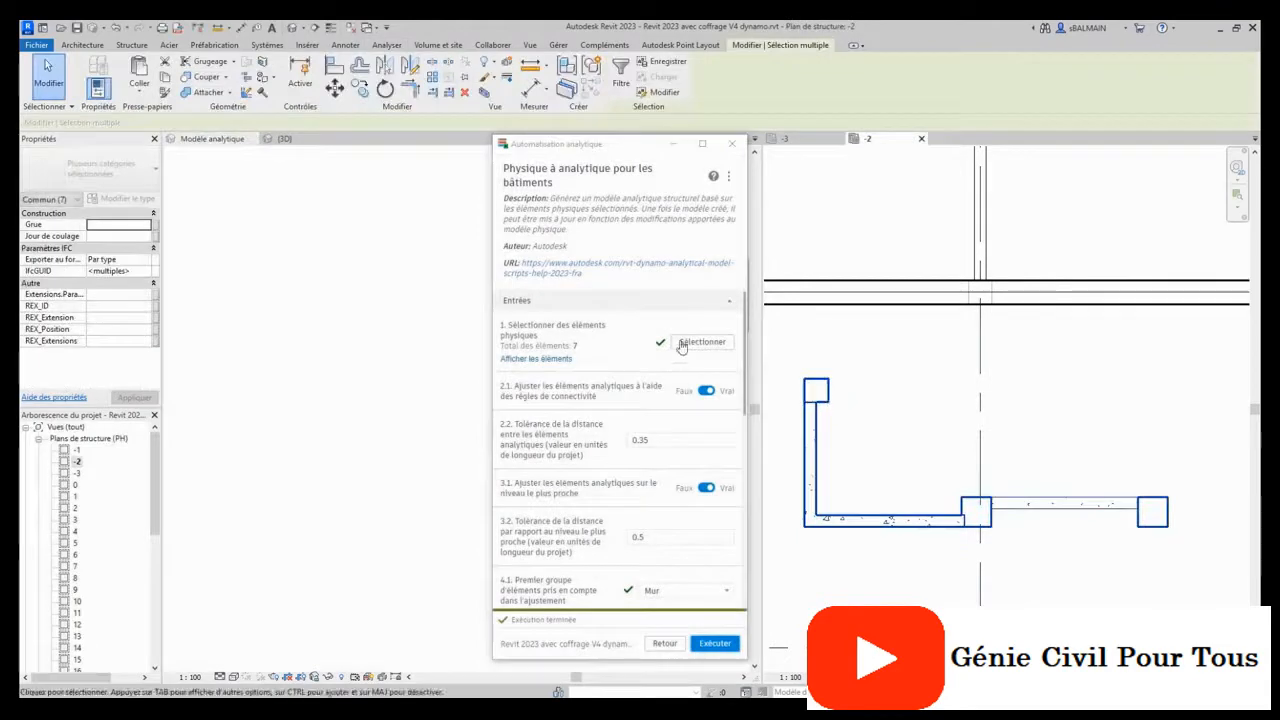
left_click(690, 341)
left_click_drag(1207, 581, 817, 400)
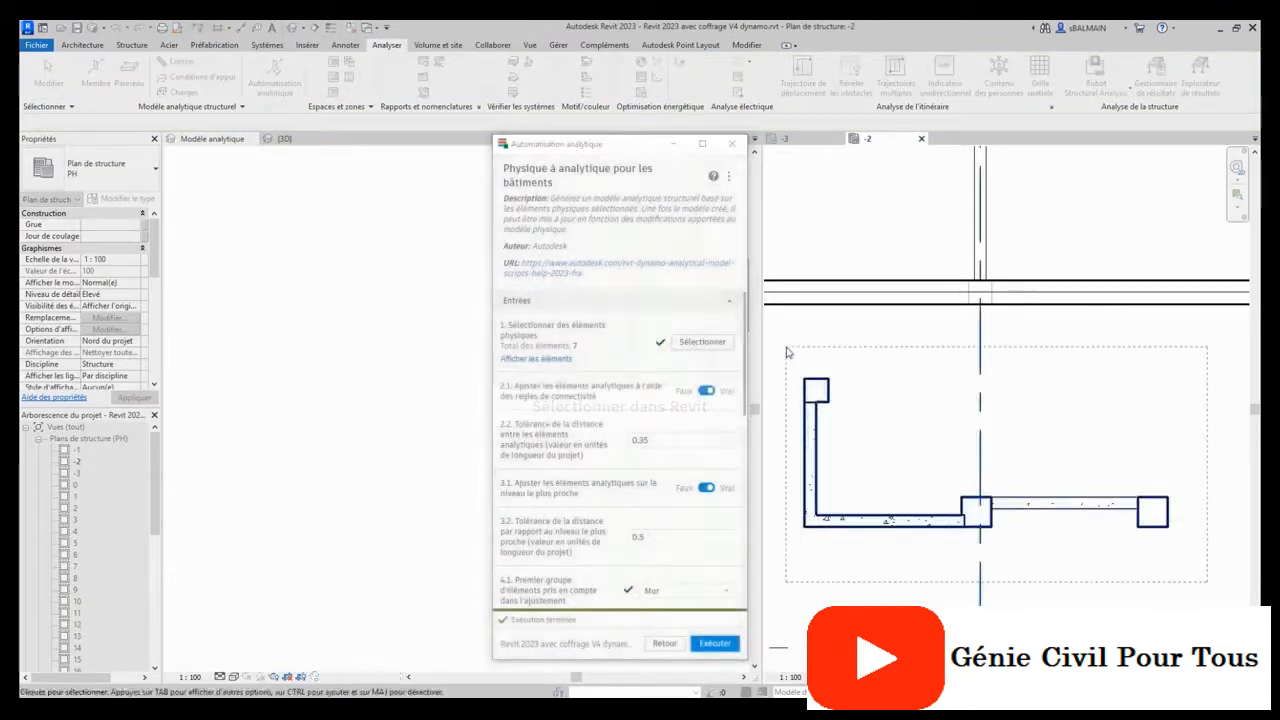
Set the distance tolerance to the nearest level (3.2) to 1 and run the physical-to-analytical script.
scroll(681, 430, "down", 1)
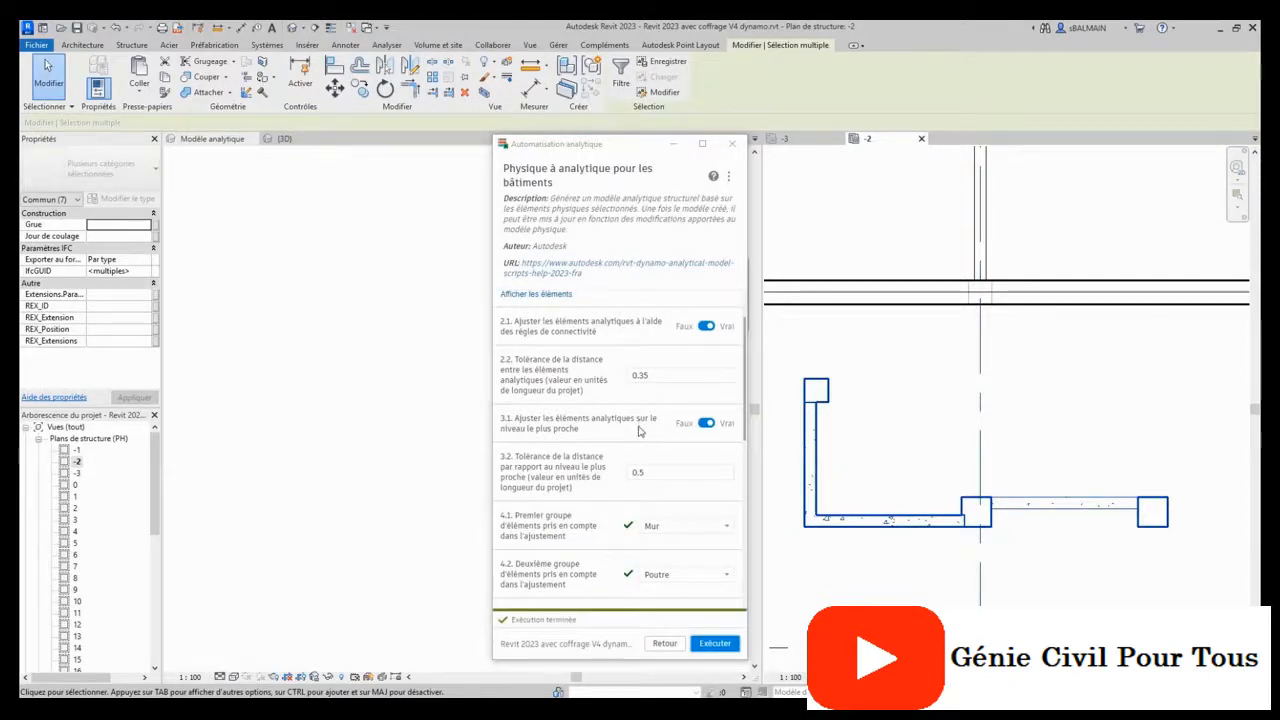
scroll(640, 430, "down", 1)
scroll(640, 430, "down", 1)
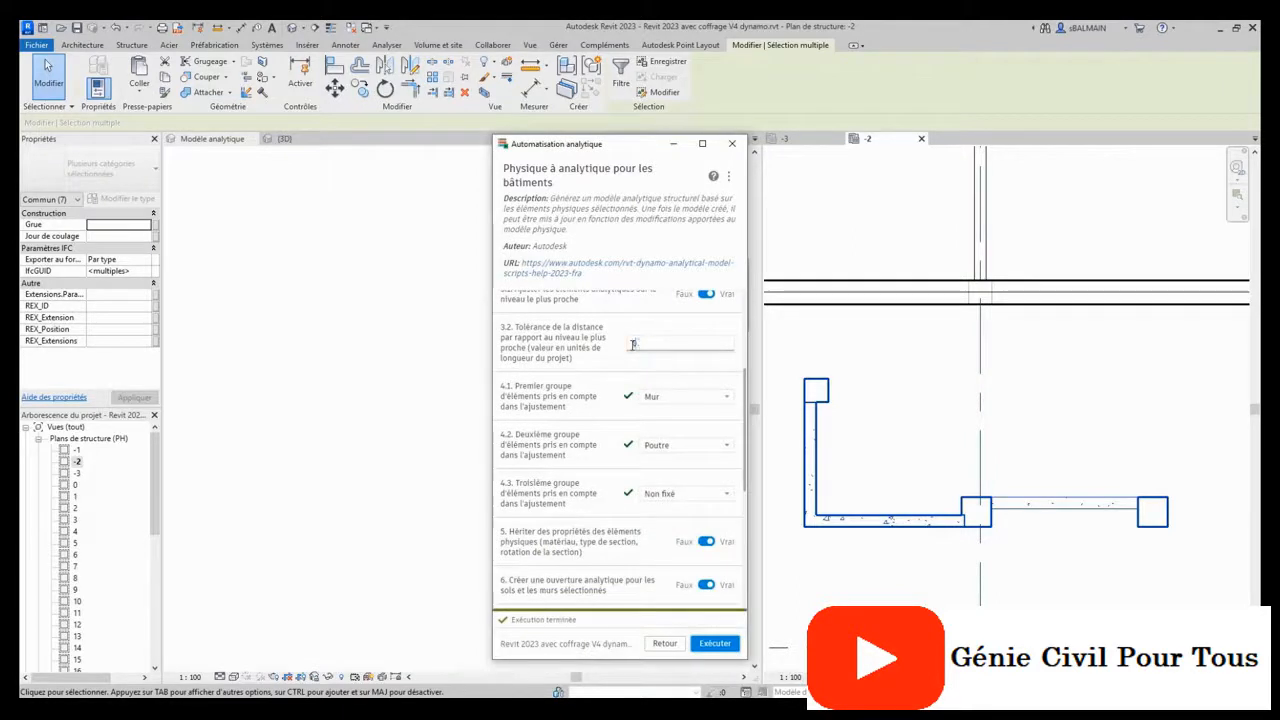
left_click(658, 344)
left_click(669, 524)
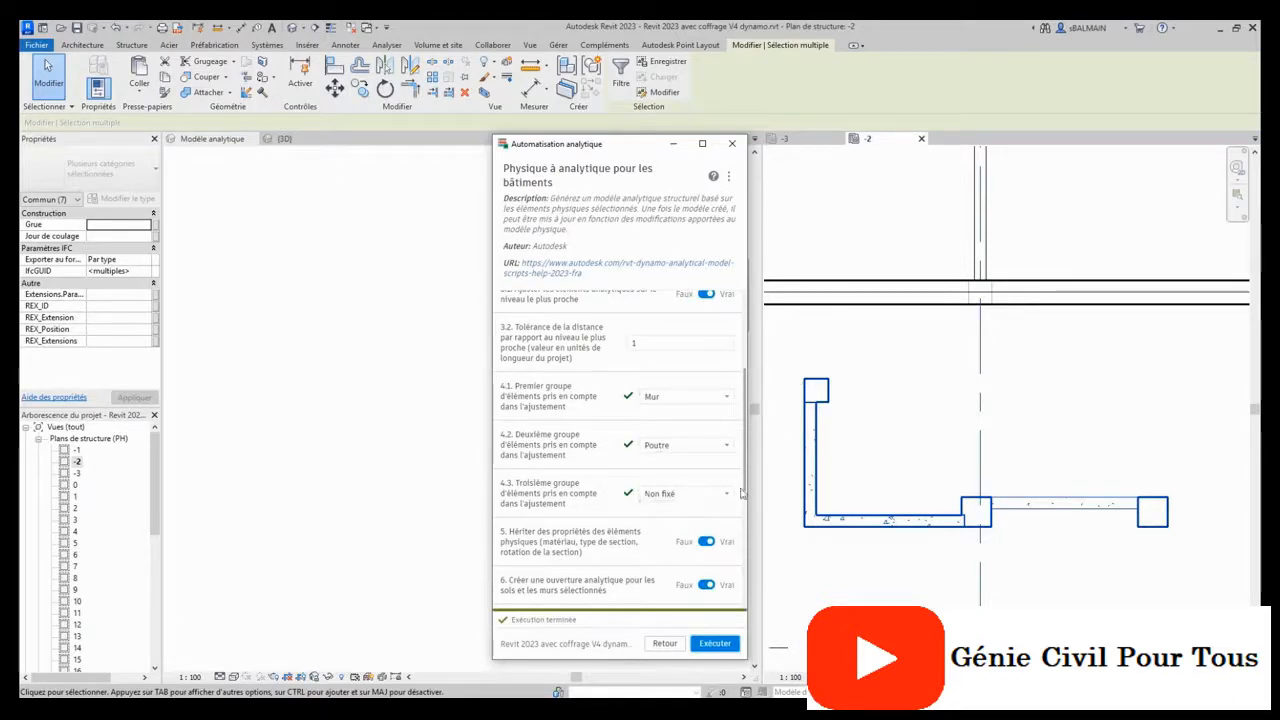
left_click(716, 643)
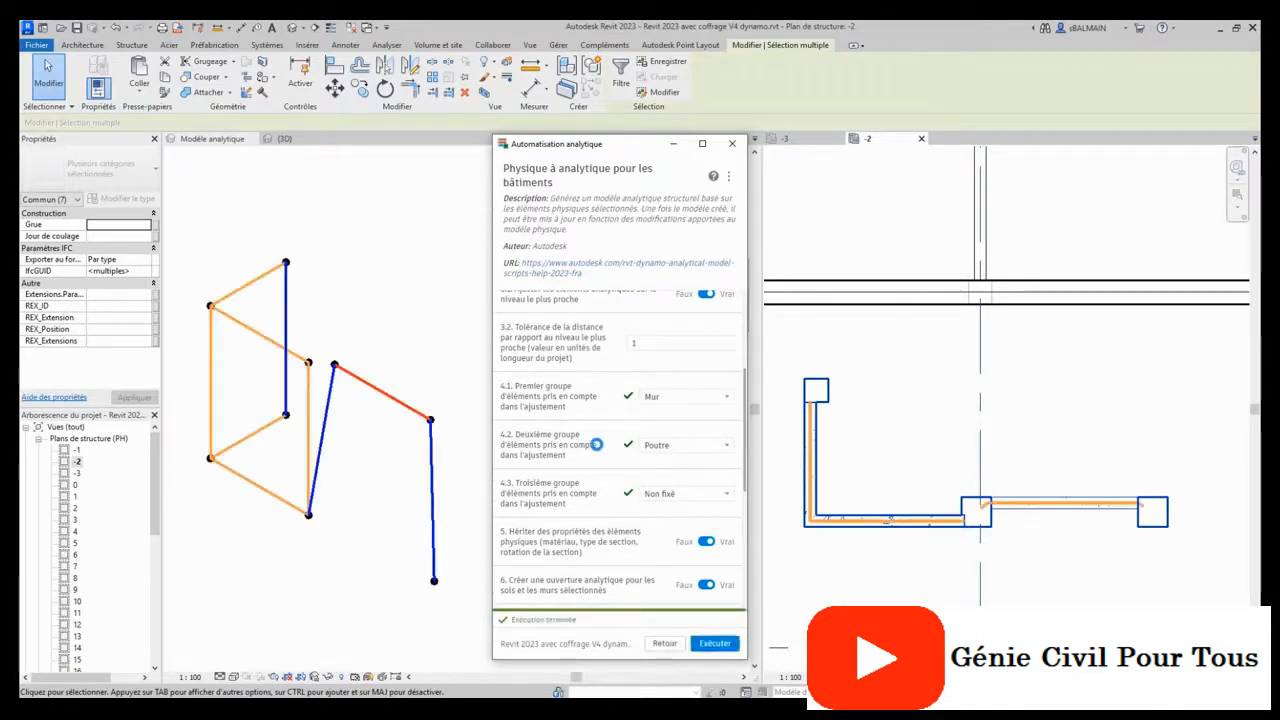
Align the slanted analytical column beside the wall with the wall panel's vertical end edge in the Modèle analytique view.
left_click(414, 314)
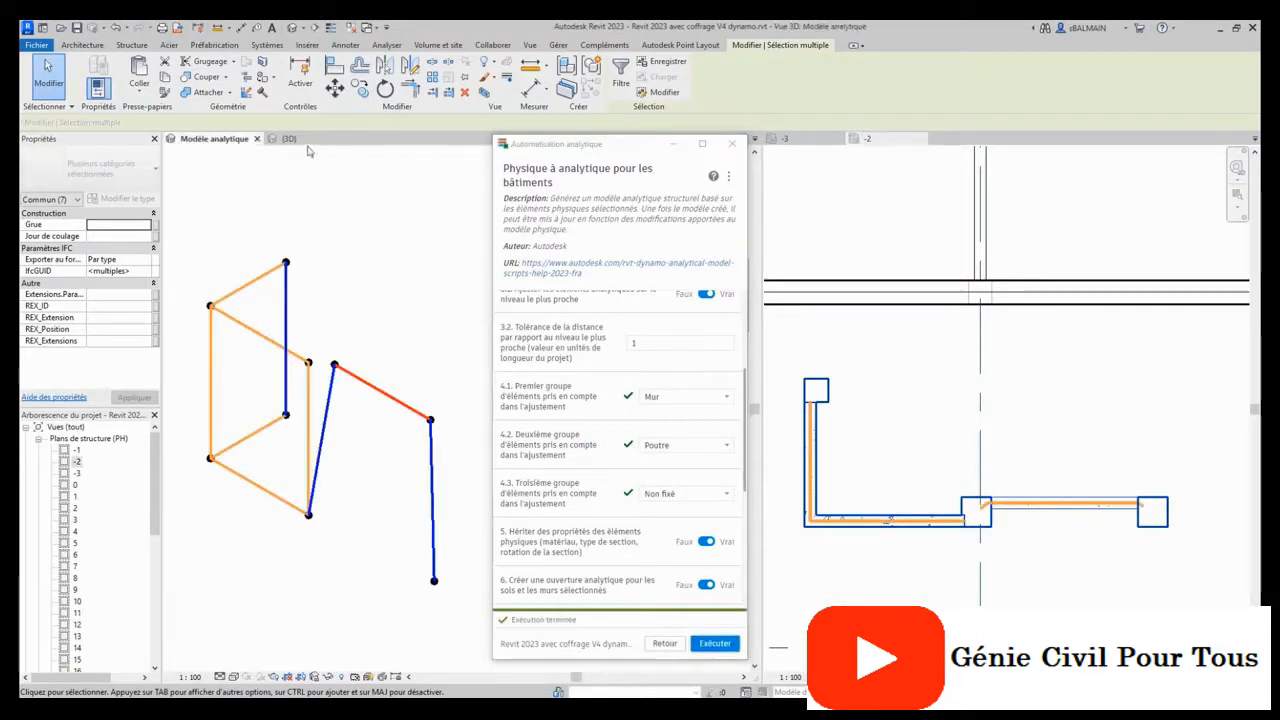
left_click(333, 68)
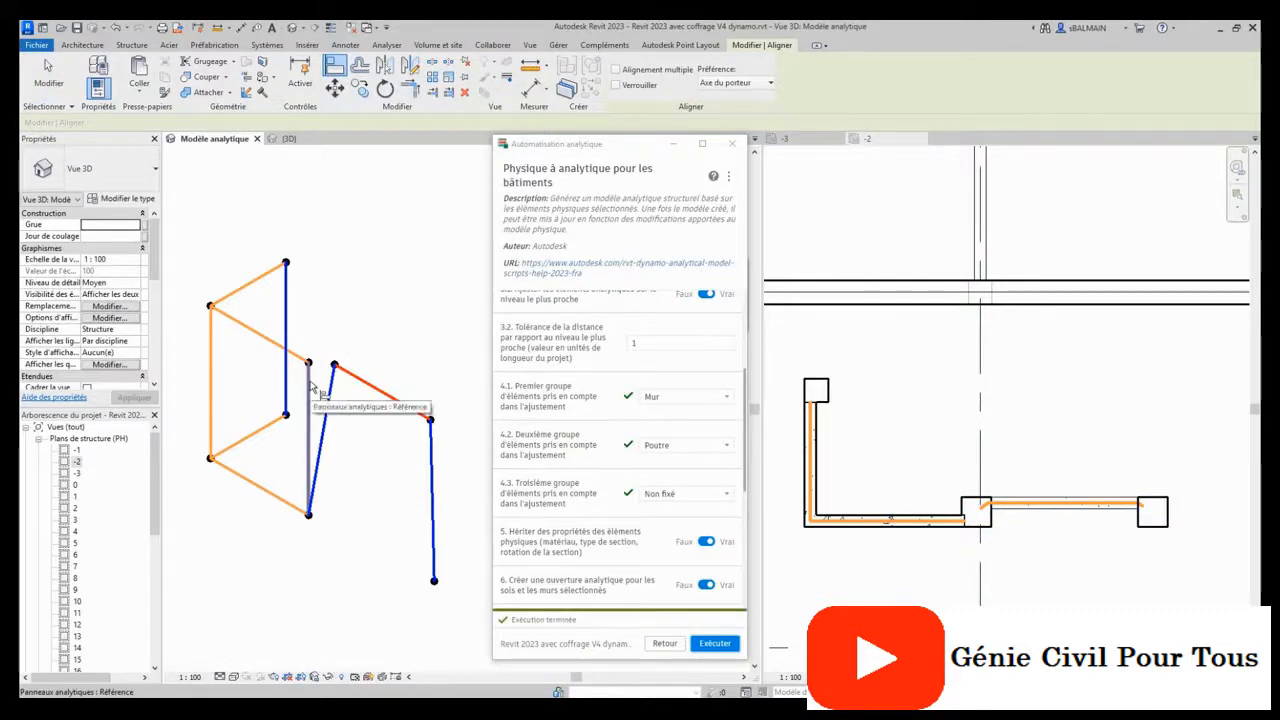
left_click(311, 385)
left_click(330, 400)
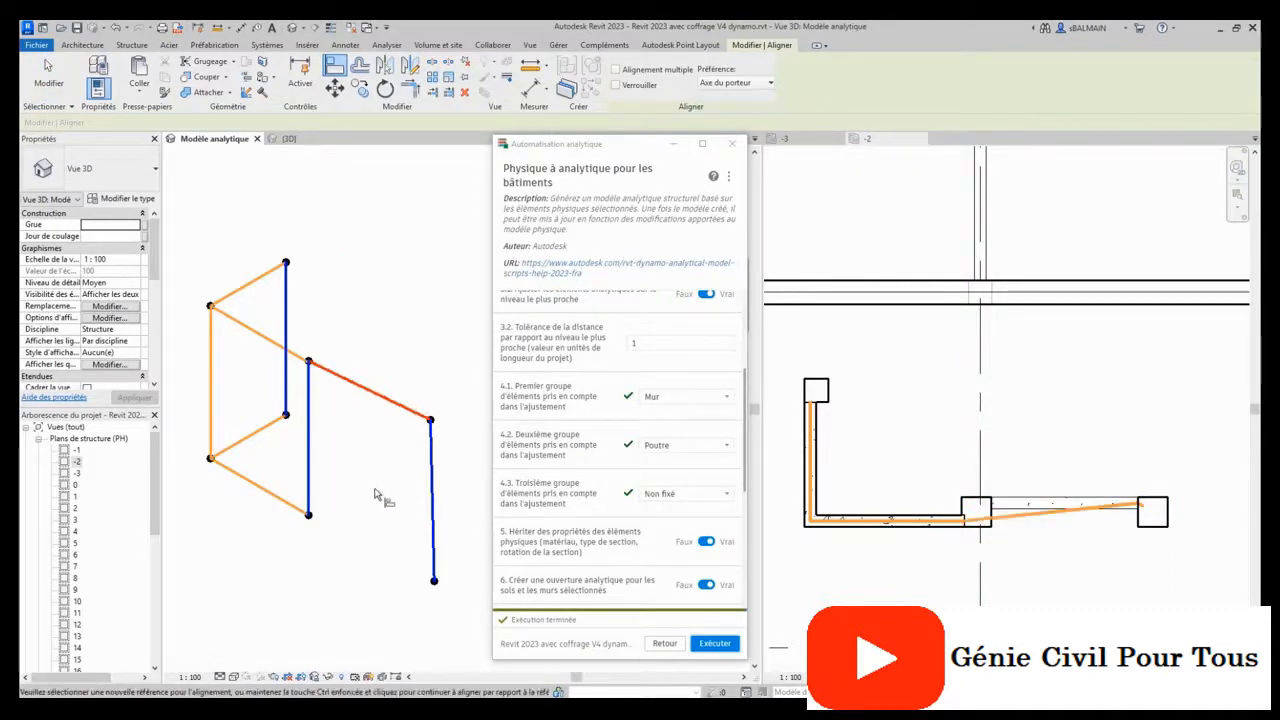
key("Escape")
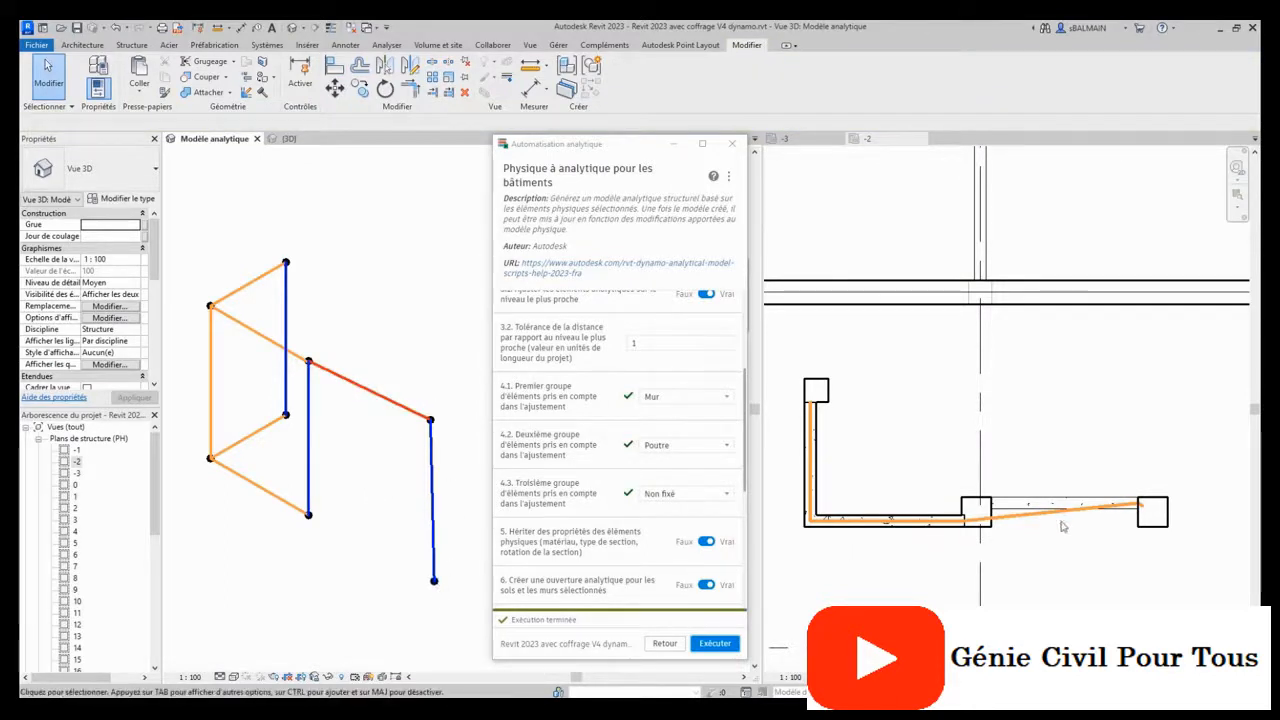
Align the analytical beam with the top edge of the adjoining wall panel.
left_click(335, 65)
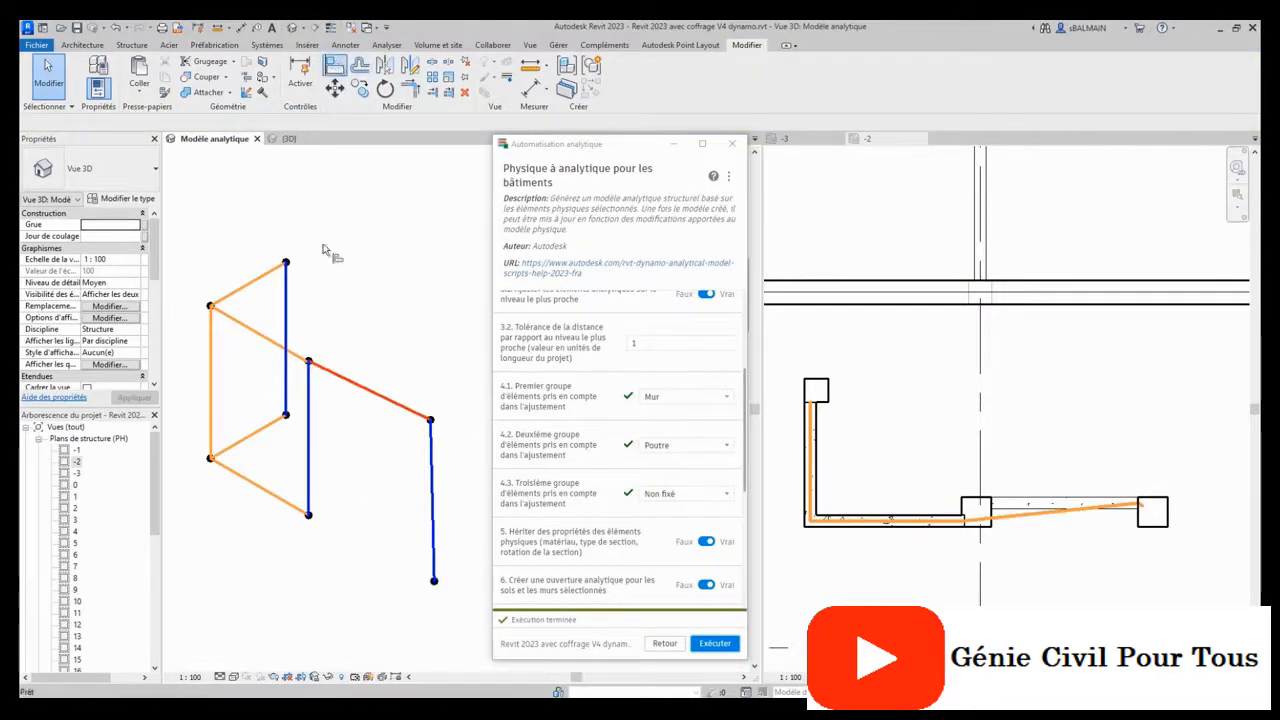
left_click(268, 338)
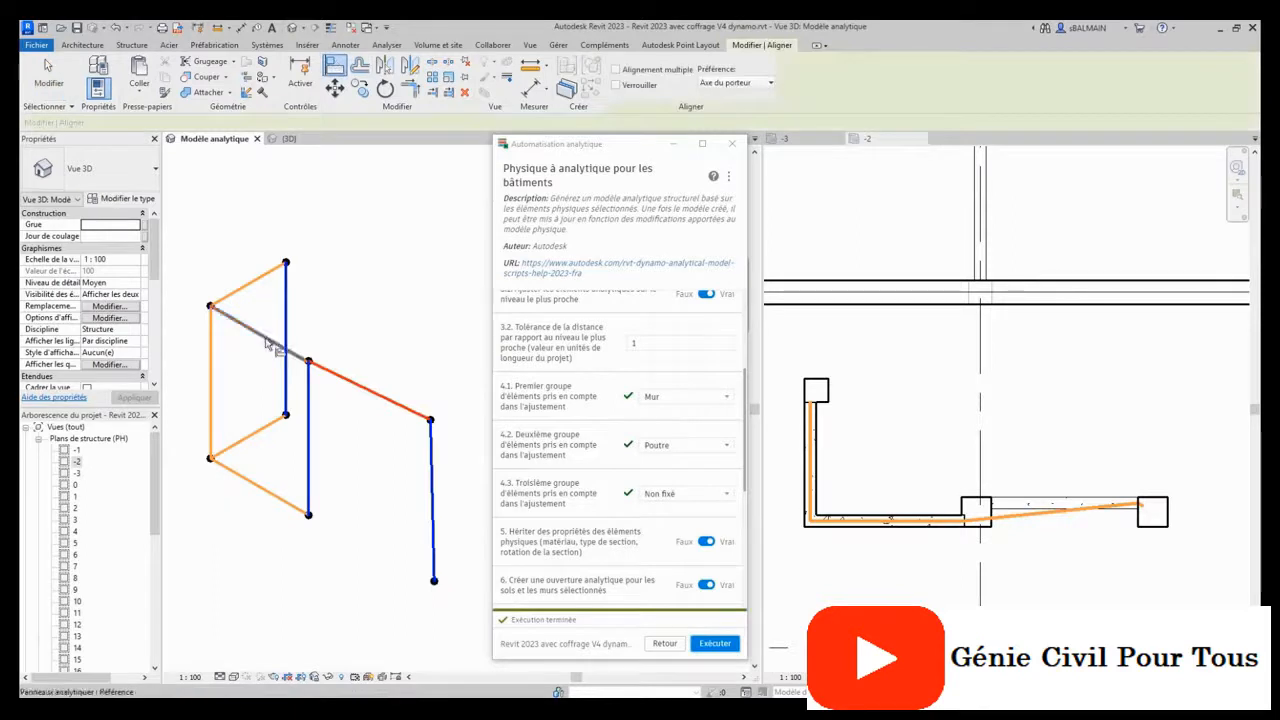
left_click(378, 398)
key("Escape")
key("Escape")
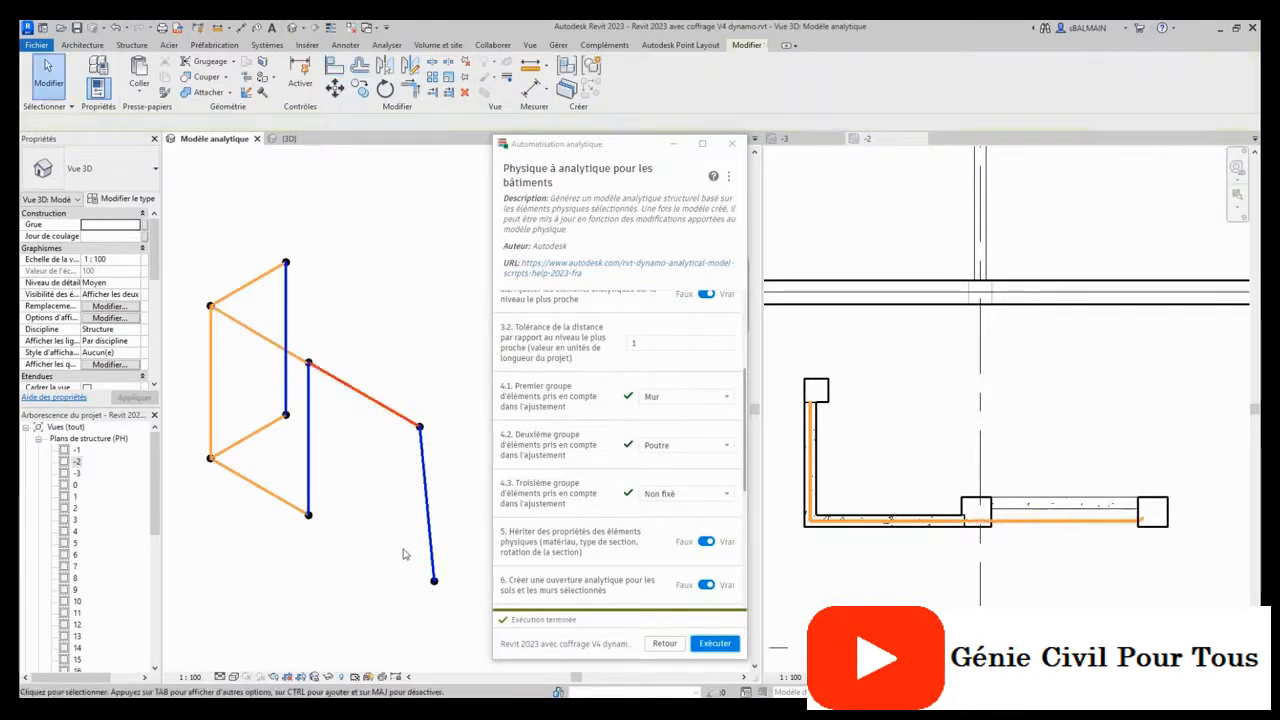
Move the base node of the outer analytical column directly below its top node and close the analytical automation window.
left_click(432, 538)
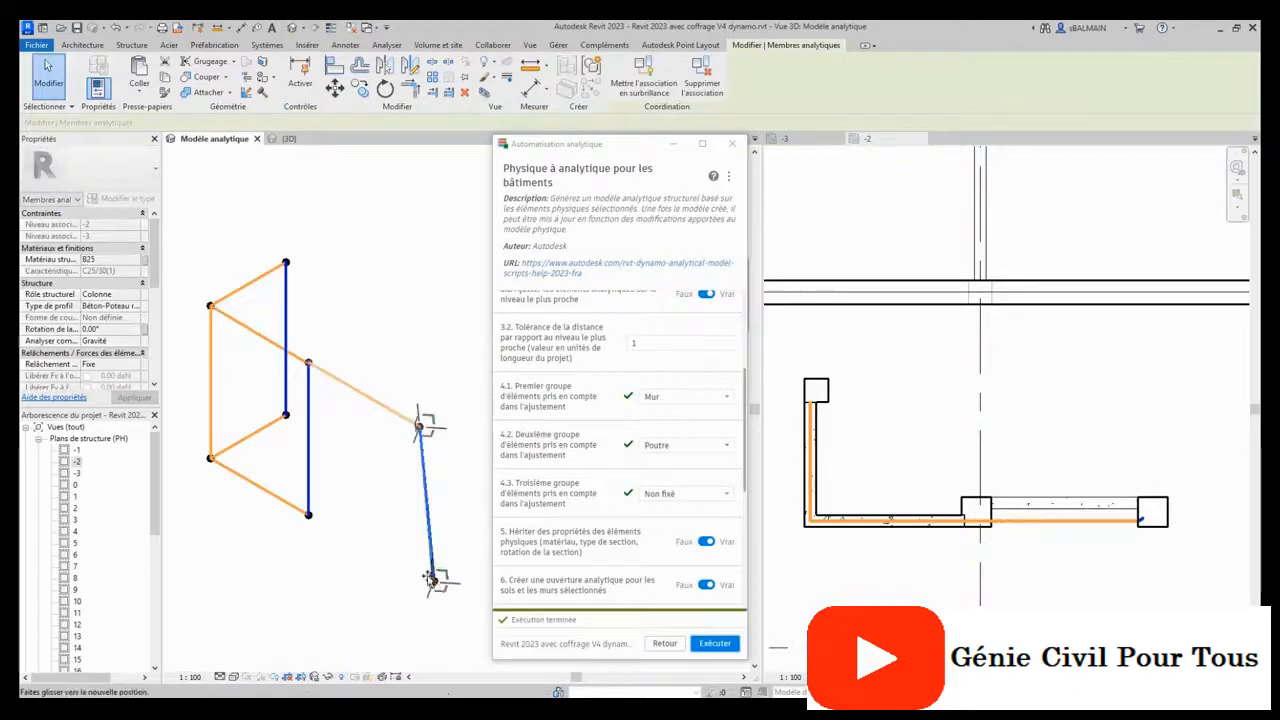
mouse_move(434, 580)
left_mouse_down()
mouse_move(307, 522)
mouse_move(420, 562)
mouse_move(420, 578)
left_mouse_up()
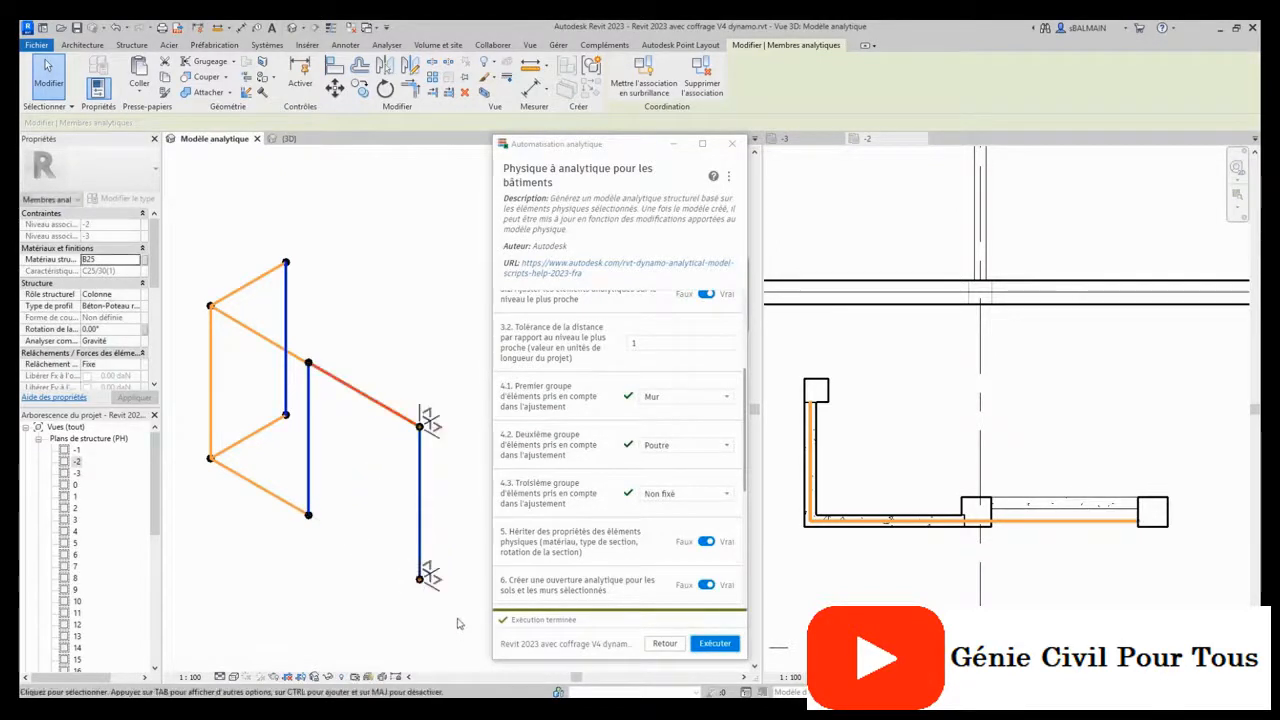
left_click(456, 490)
middle_click_drag(368, 505, 411, 503, "shift")
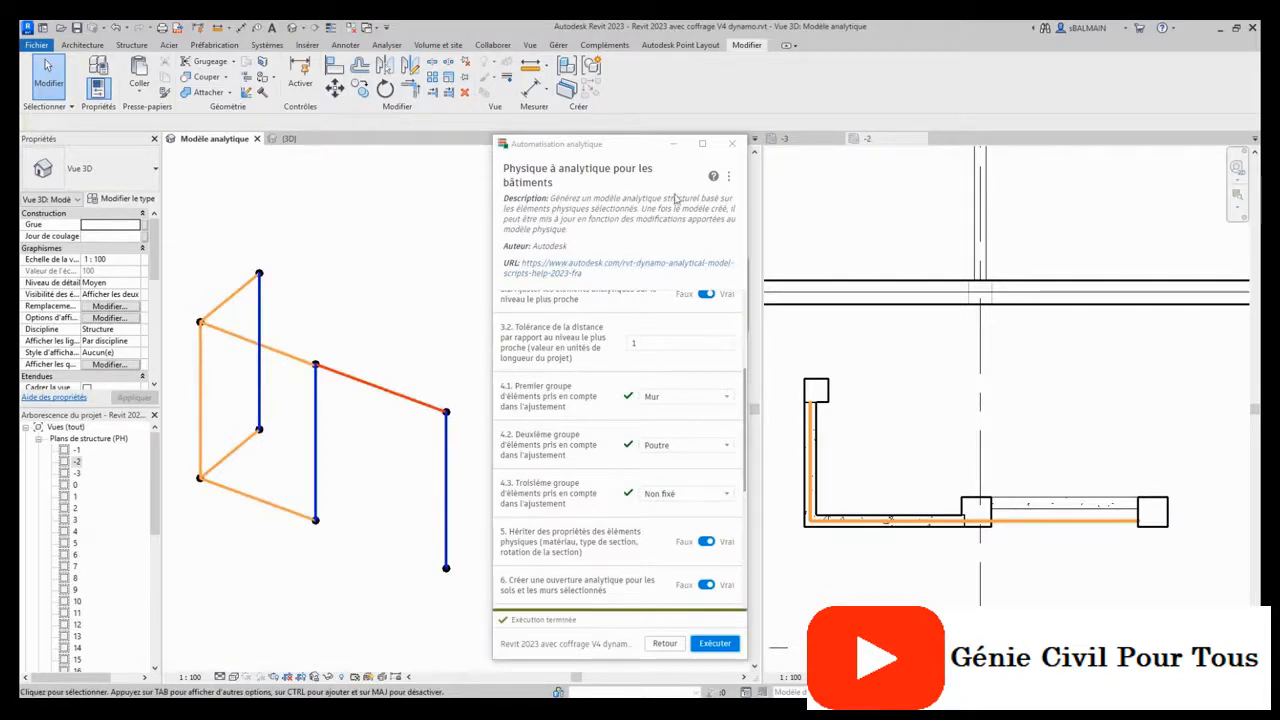
left_click(731, 145)
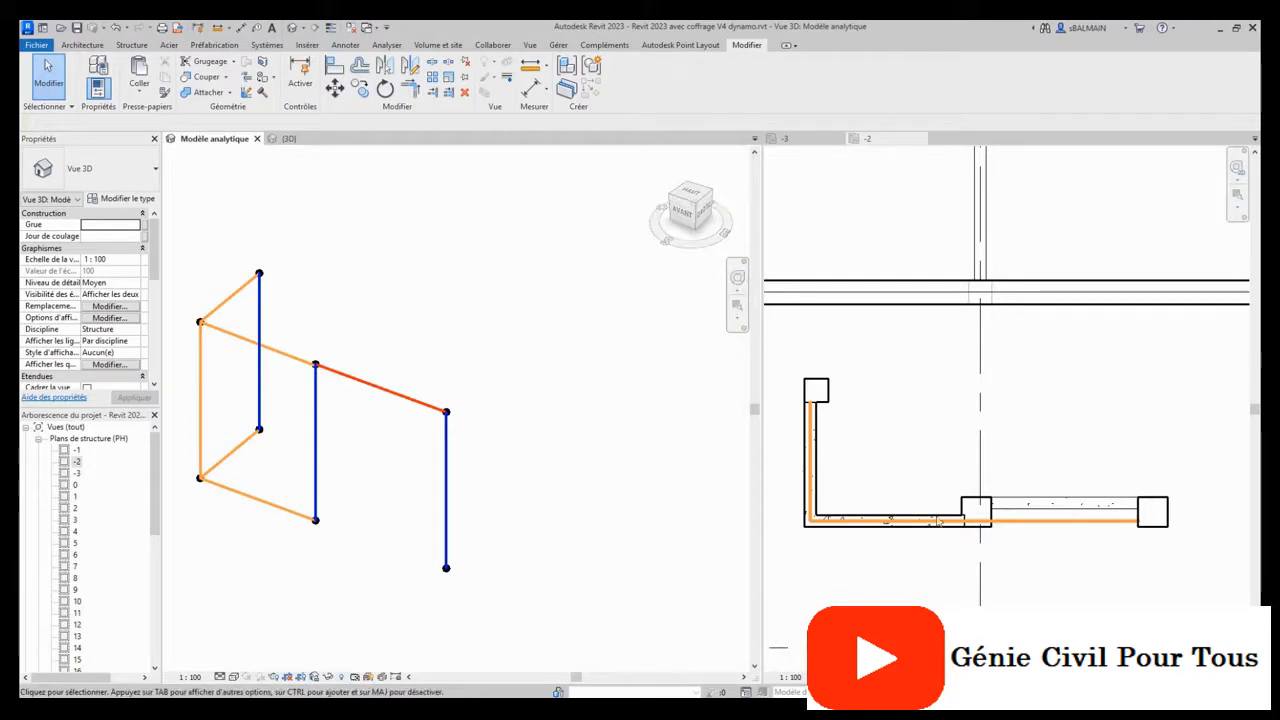
Delete the analytical beam between the two columns in the -2 plan and start the analytical Member command.
left_click(1043, 527)
left_click(1043, 527)
key("Delete")
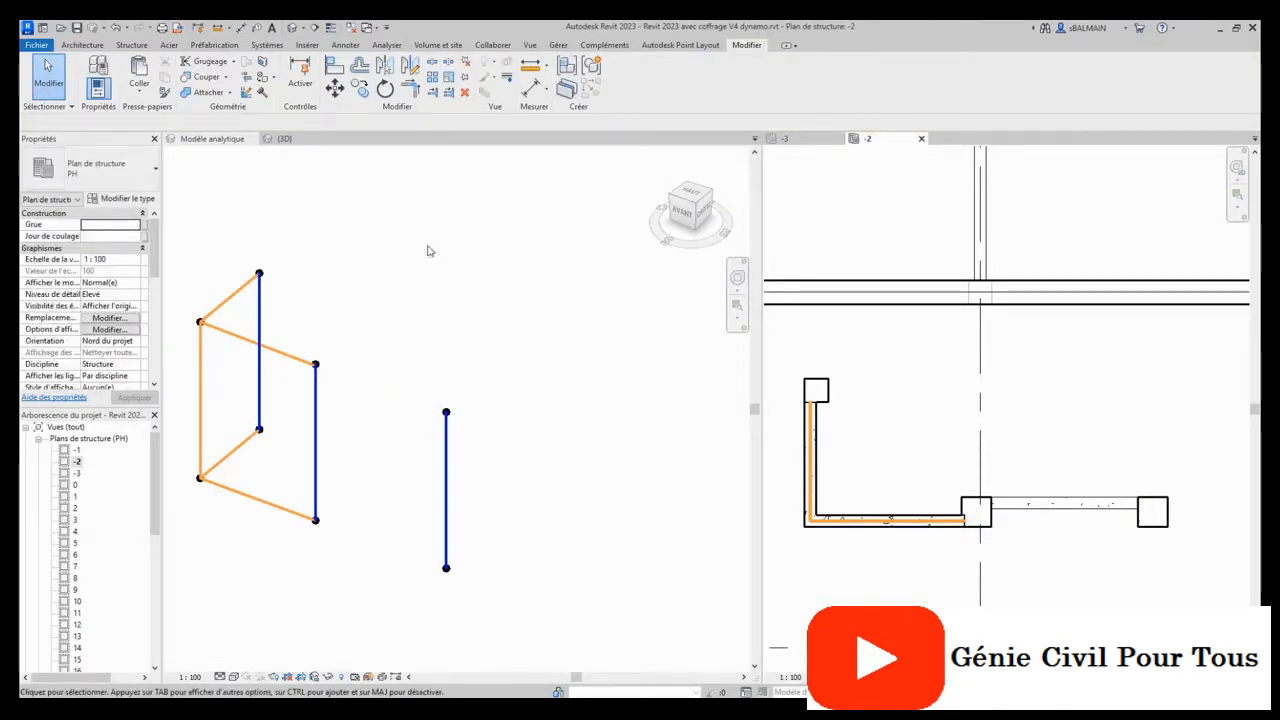
left_click(140, 46)
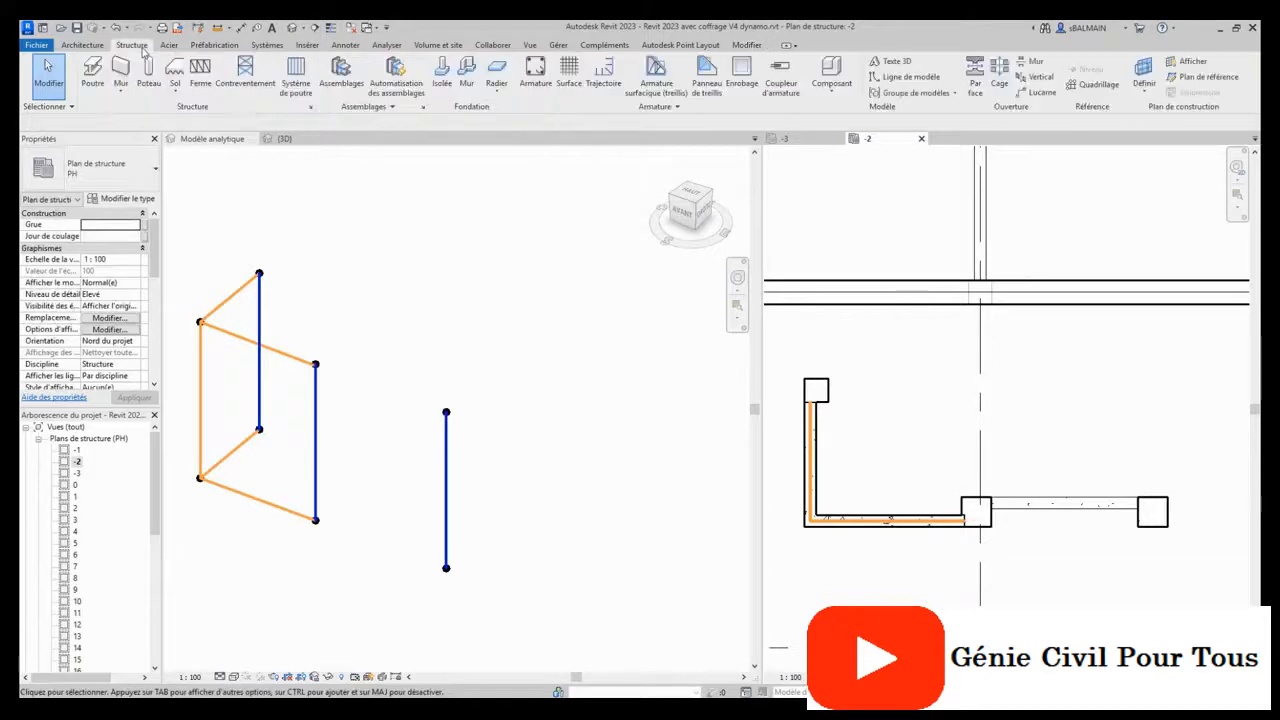
left_click(345, 45)
left_click(386, 45)
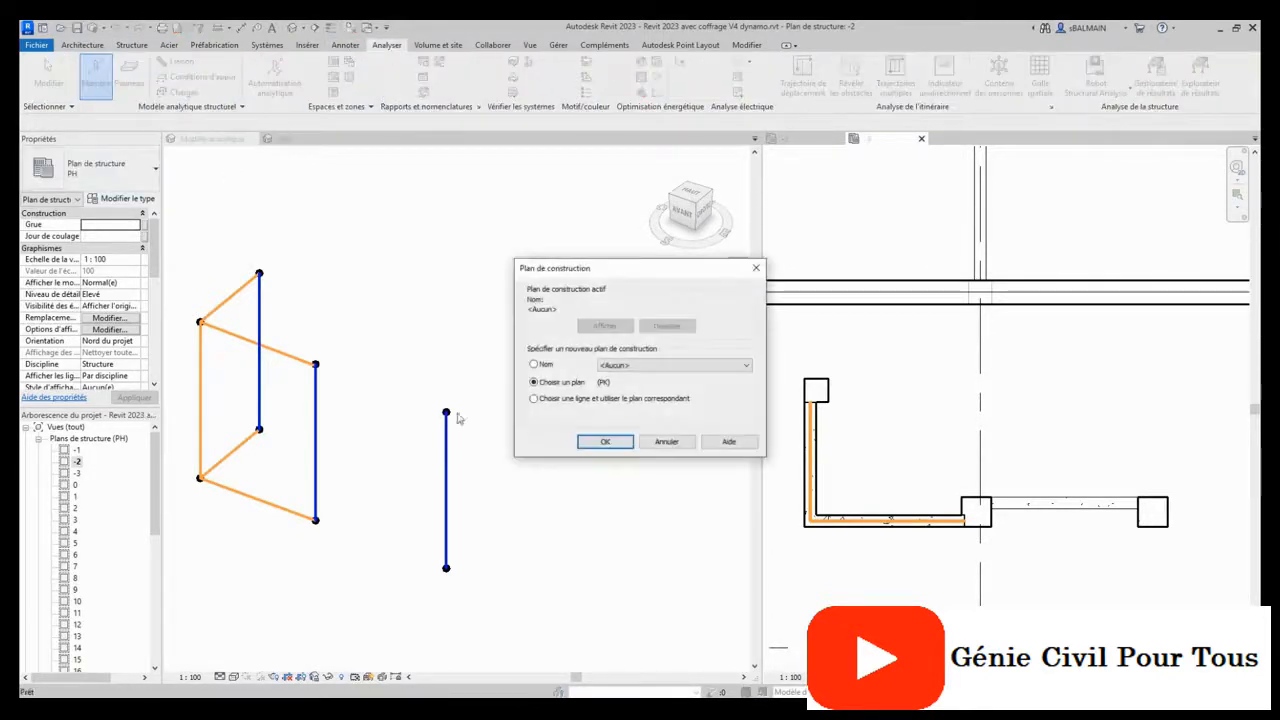
left_click(673, 366)
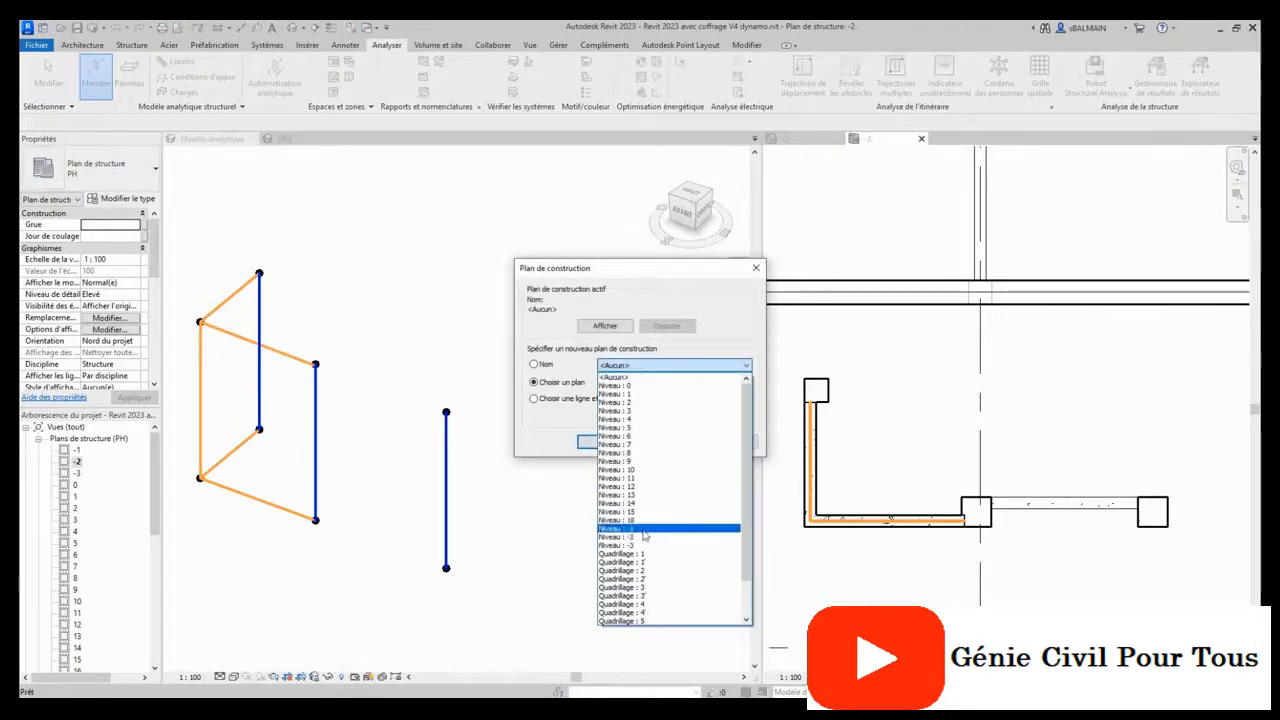
left_click(645, 538)
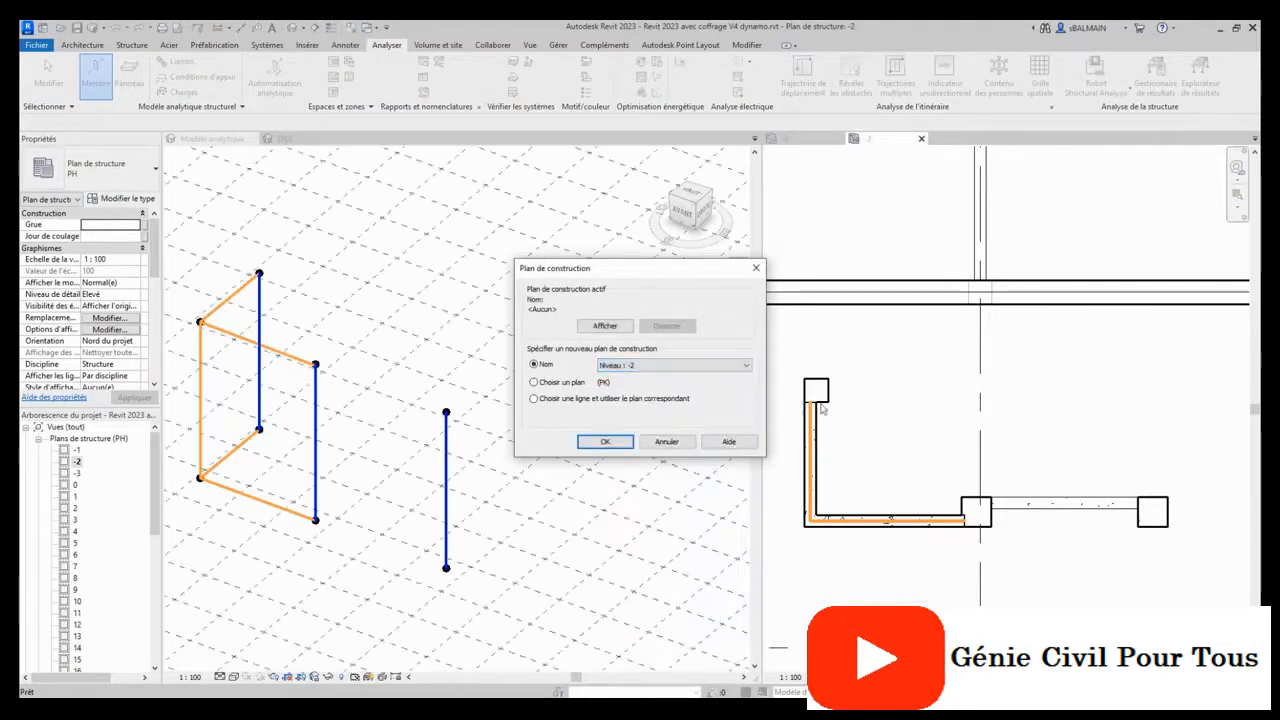
left_click(684, 366)
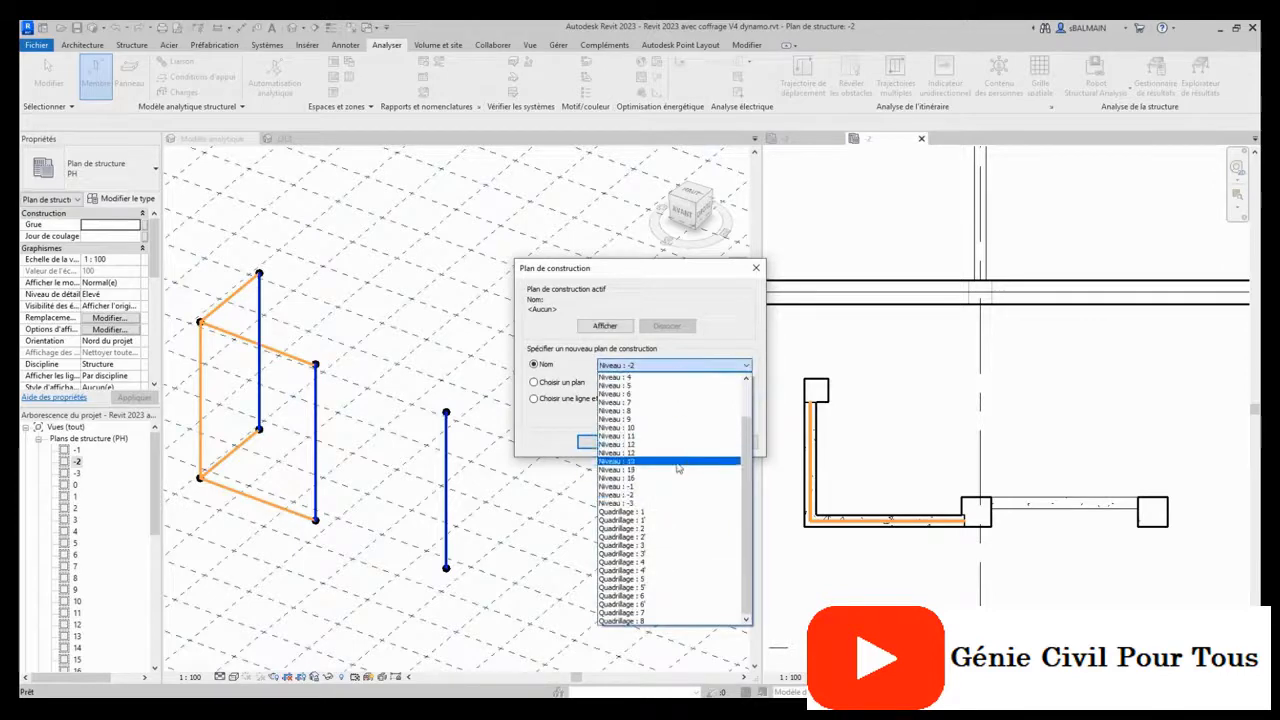
left_click(676, 495)
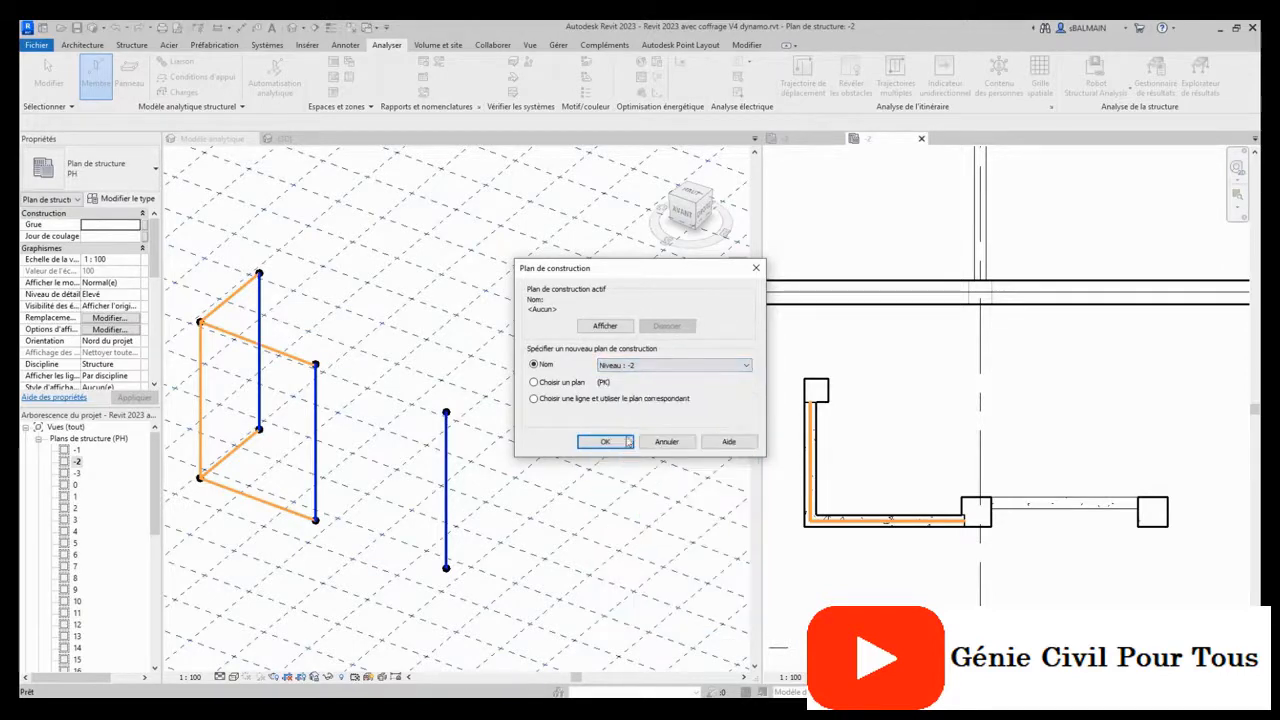
left_click(668, 441)
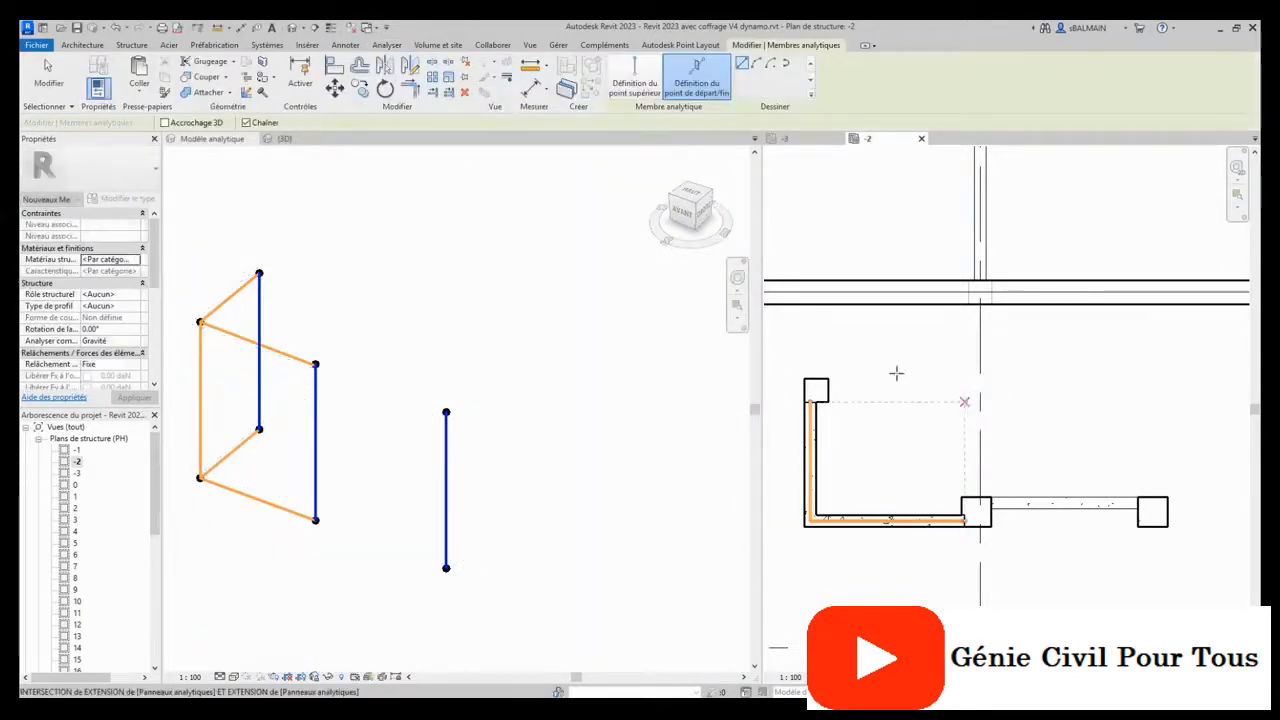
Draw a horizontal analytical member in the -2 plan, along the wall panel's line, from inside the middle column to inside the outer column.
middle_click_drag(994, 554, 917, 523)
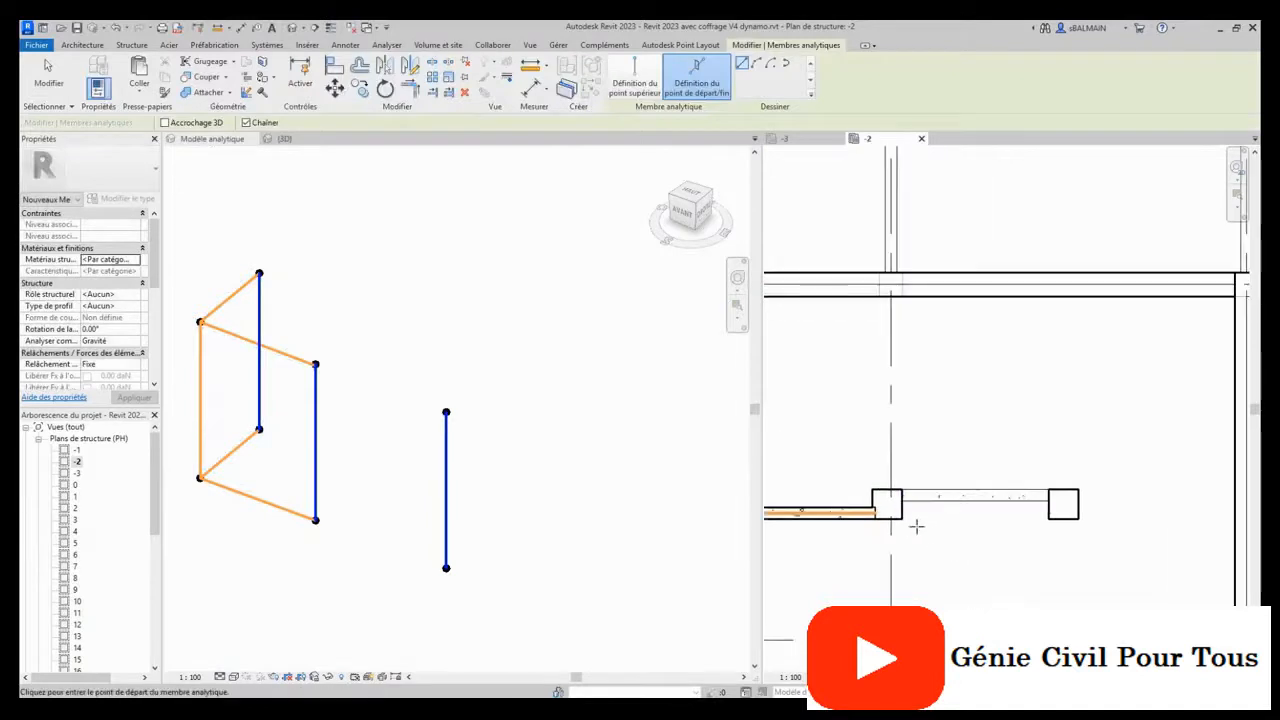
left_click(889, 516)
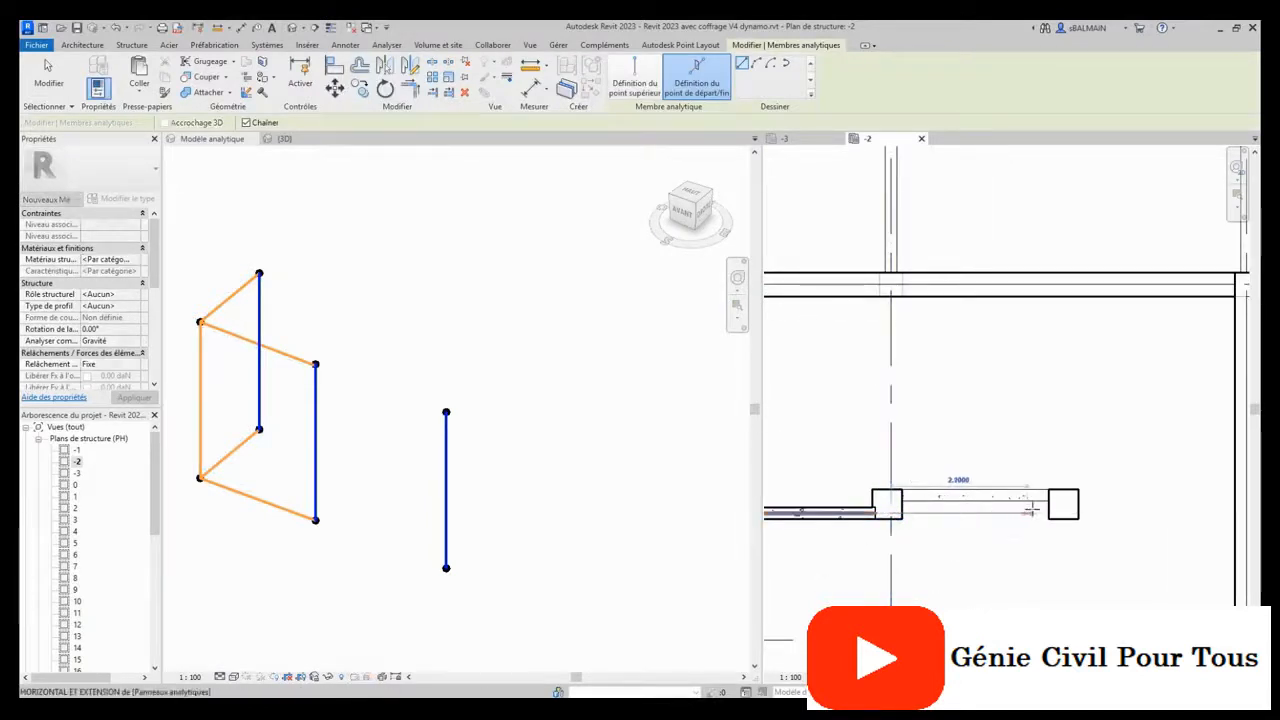
left_click(1062, 510)
key("Escape")
key("Escape")
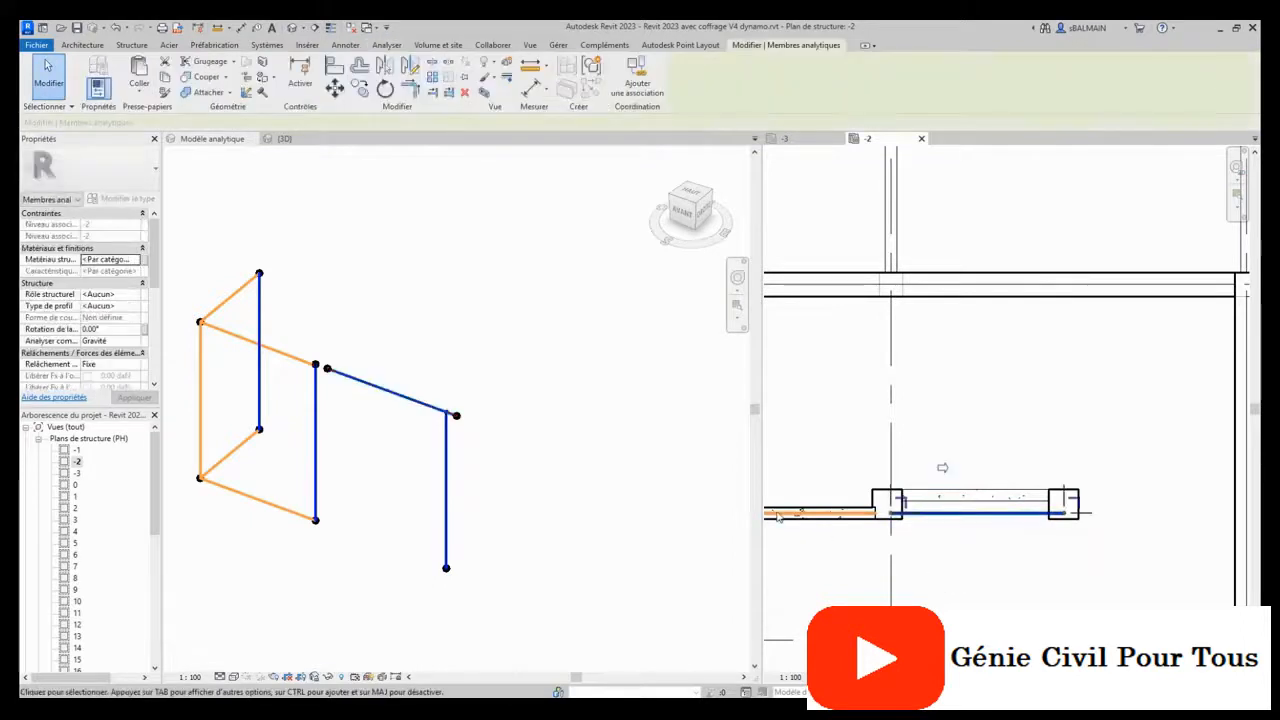
Associate the new analytical member with the physical 20x40 rectangular concrete beam and reselect it in the -2 plan.
left_click(646, 76)
left_click(952, 505)
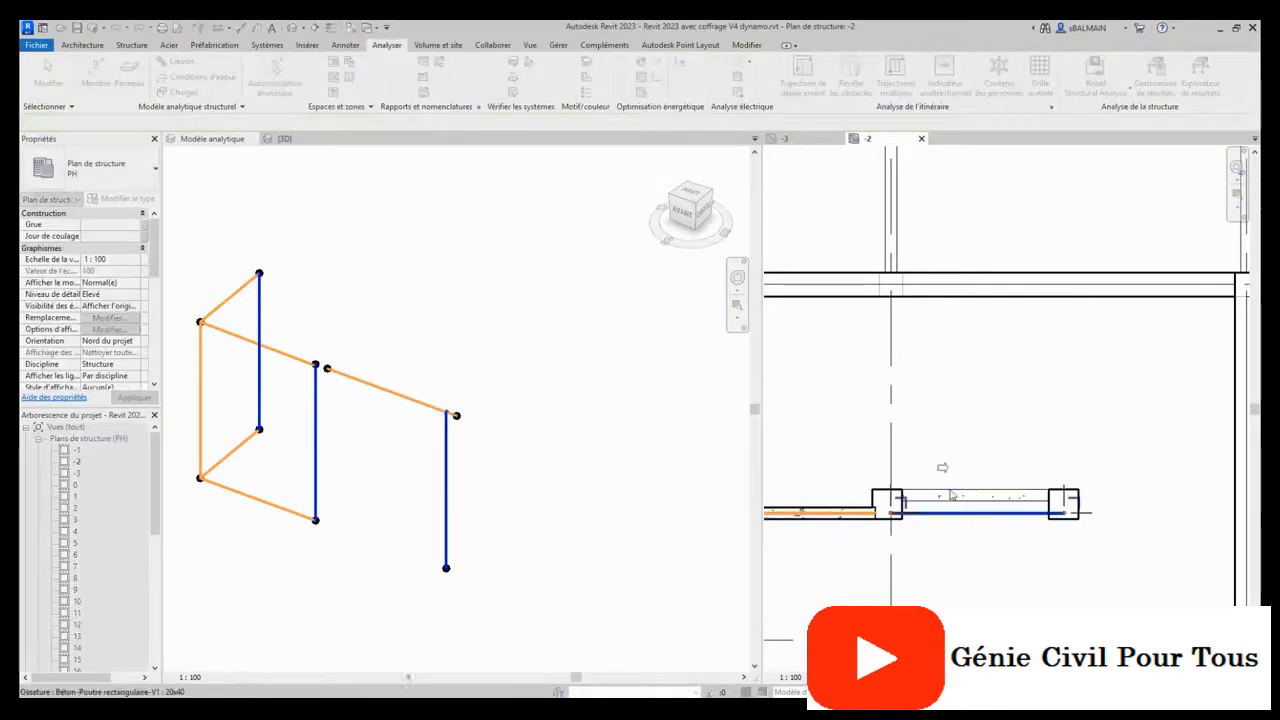
left_click(929, 585)
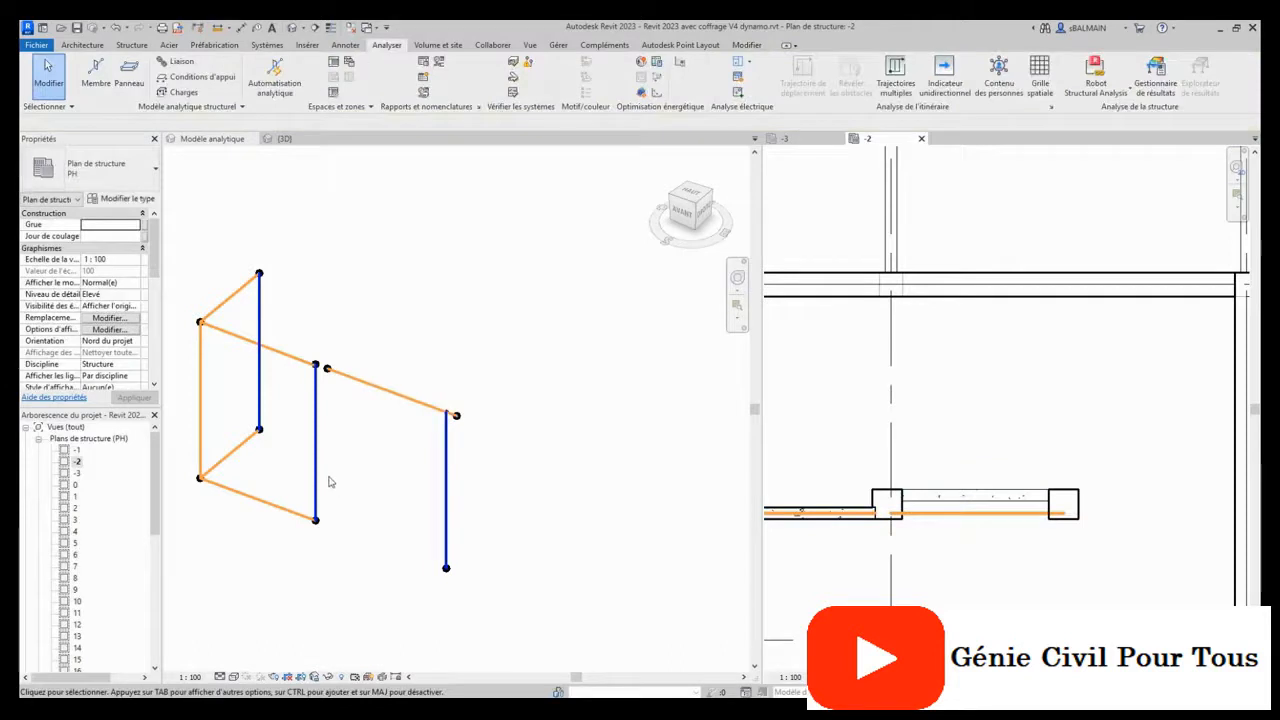
left_click(893, 514)
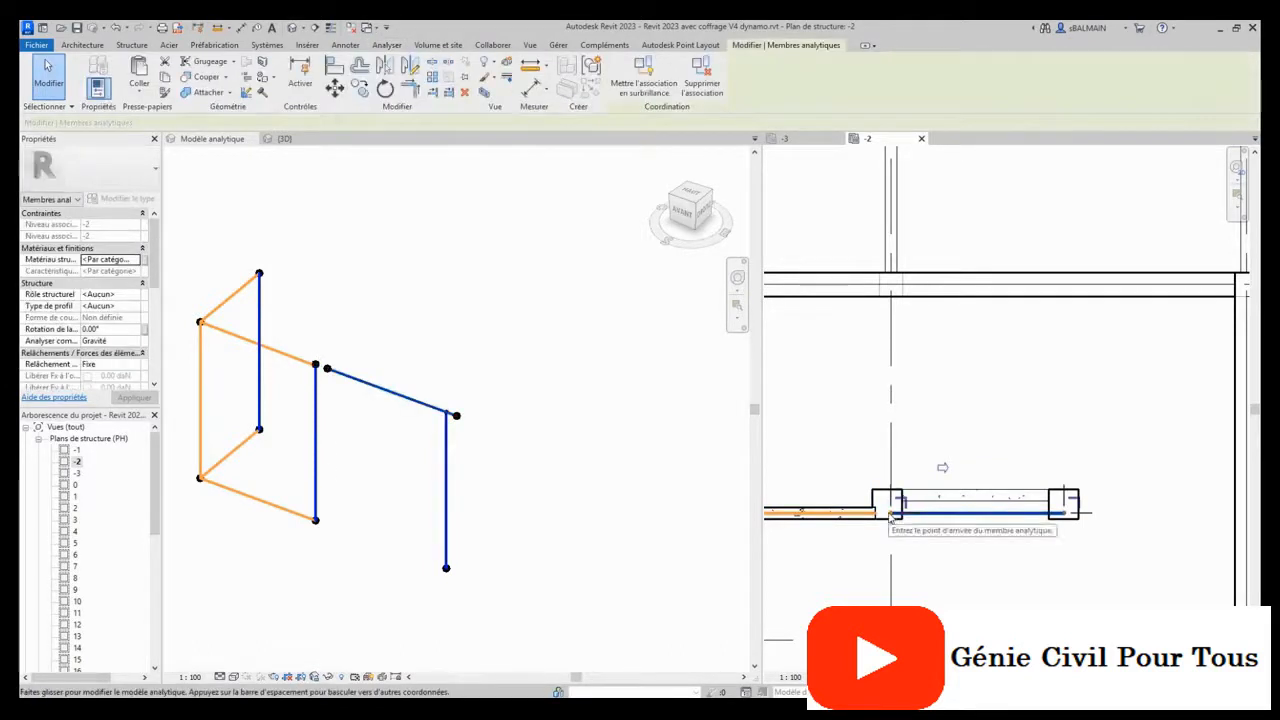
Align the middle and outer analytical columns with the two end nodes of the new analytical beam in the Modèle analytique view.
left_click(320, 387)
left_click(316, 391)
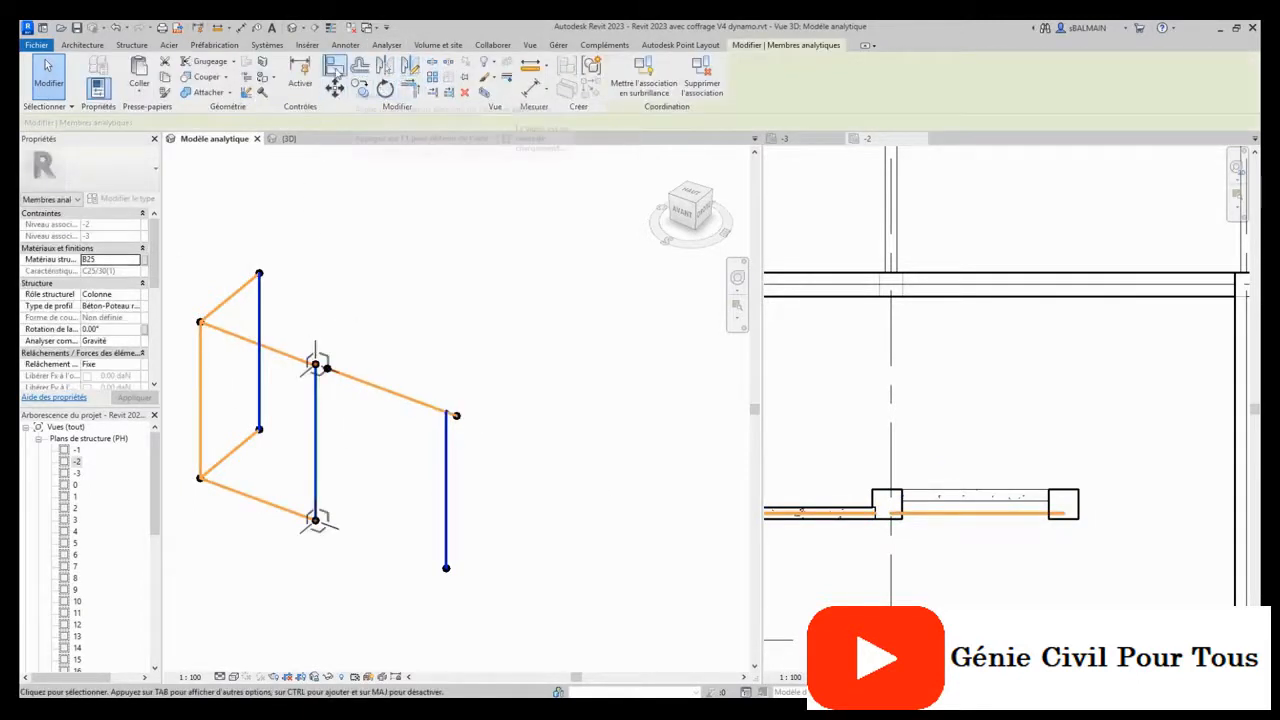
left_click(334, 65)
left_click(328, 372)
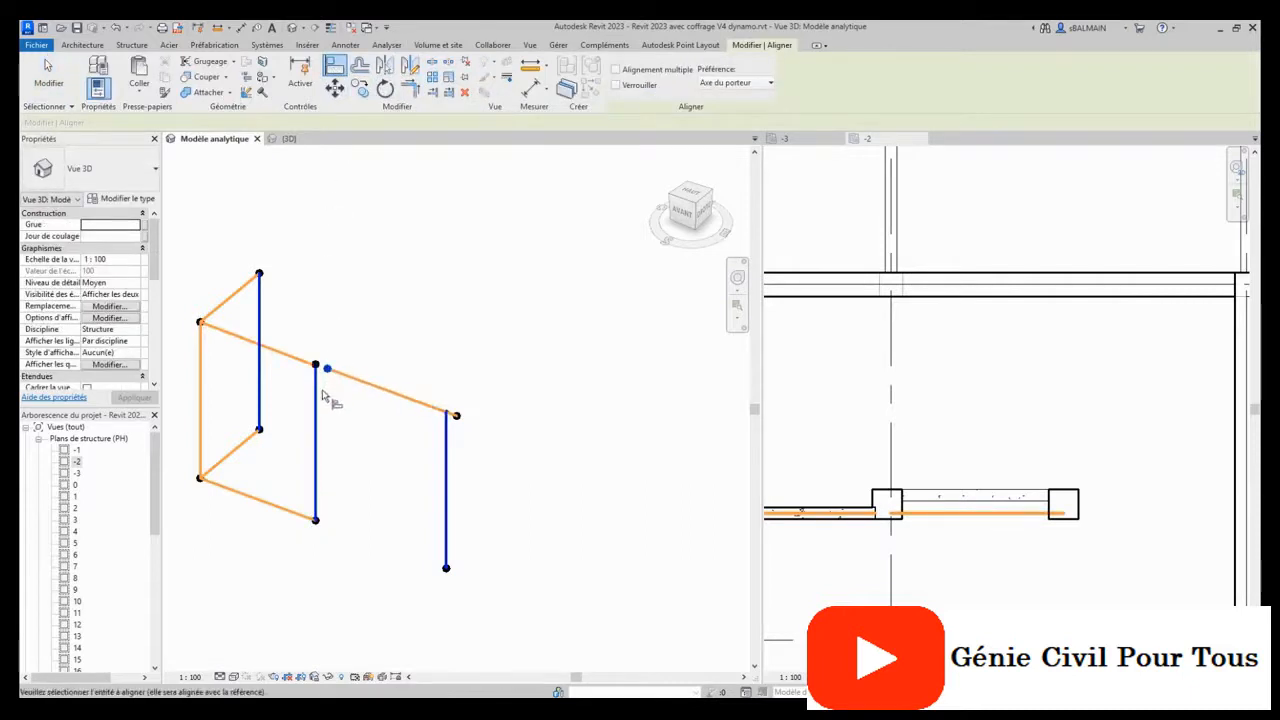
left_click(318, 406)
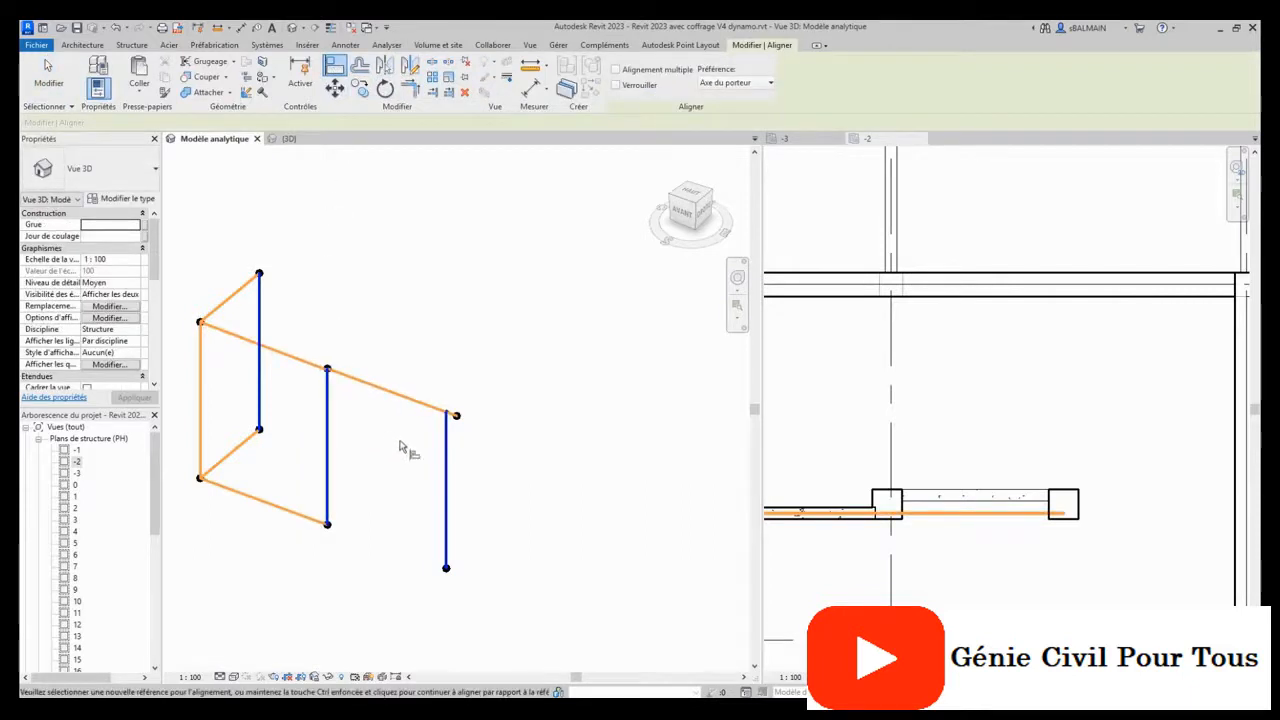
left_click(456, 418)
left_click(449, 440)
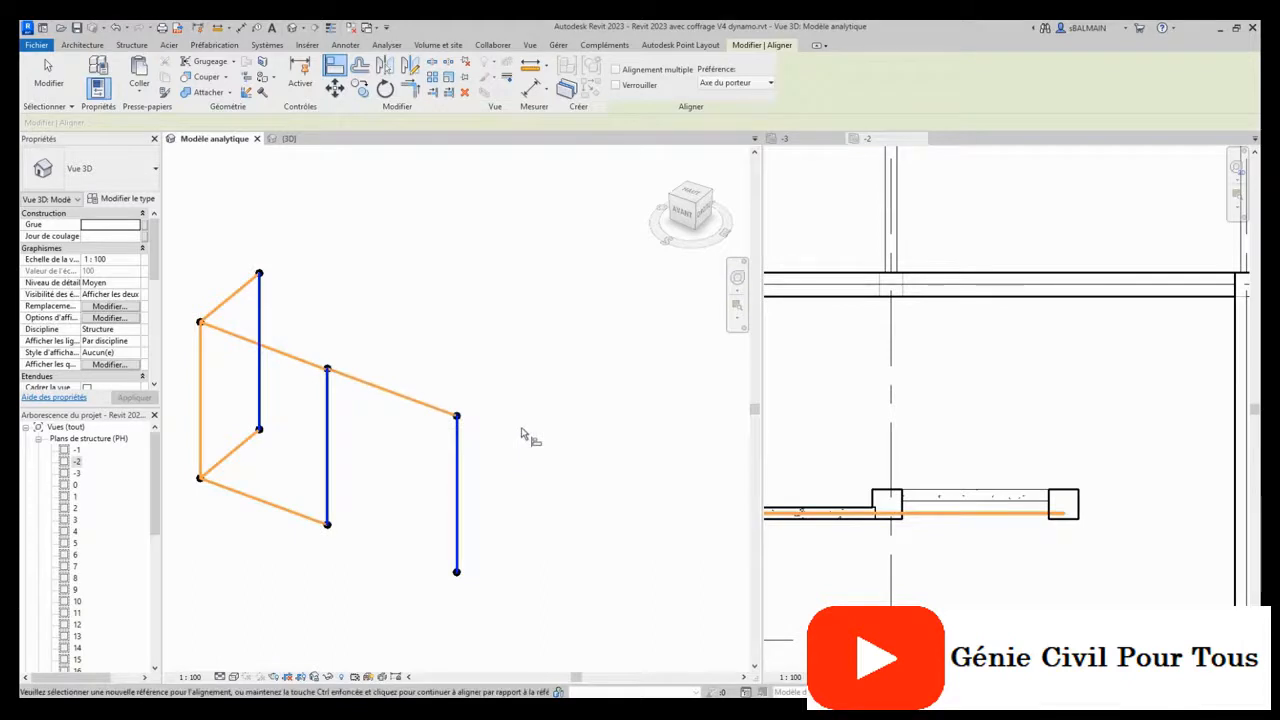
key("Escape")
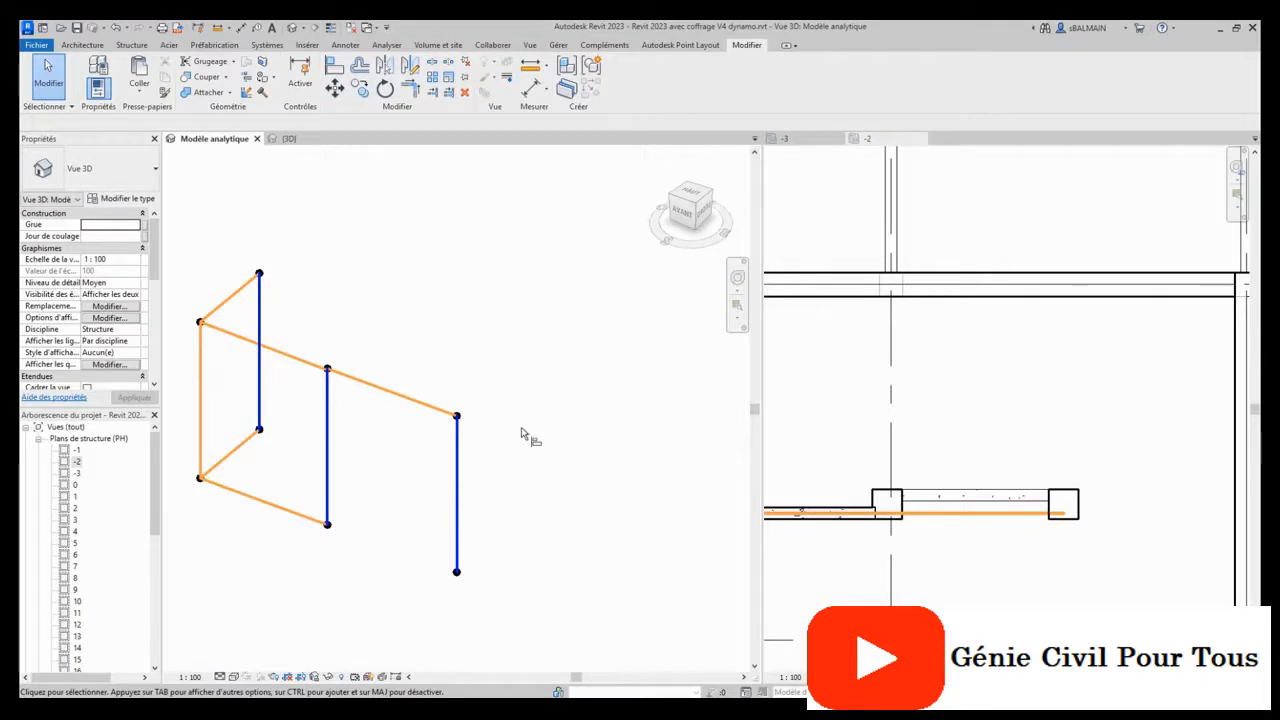
Create a rectangular analytical panel about 5.76 by 2 m in the -2 plan, bounded by the L-shaped wall, the beam and the outer column.
left_click(132, 45)
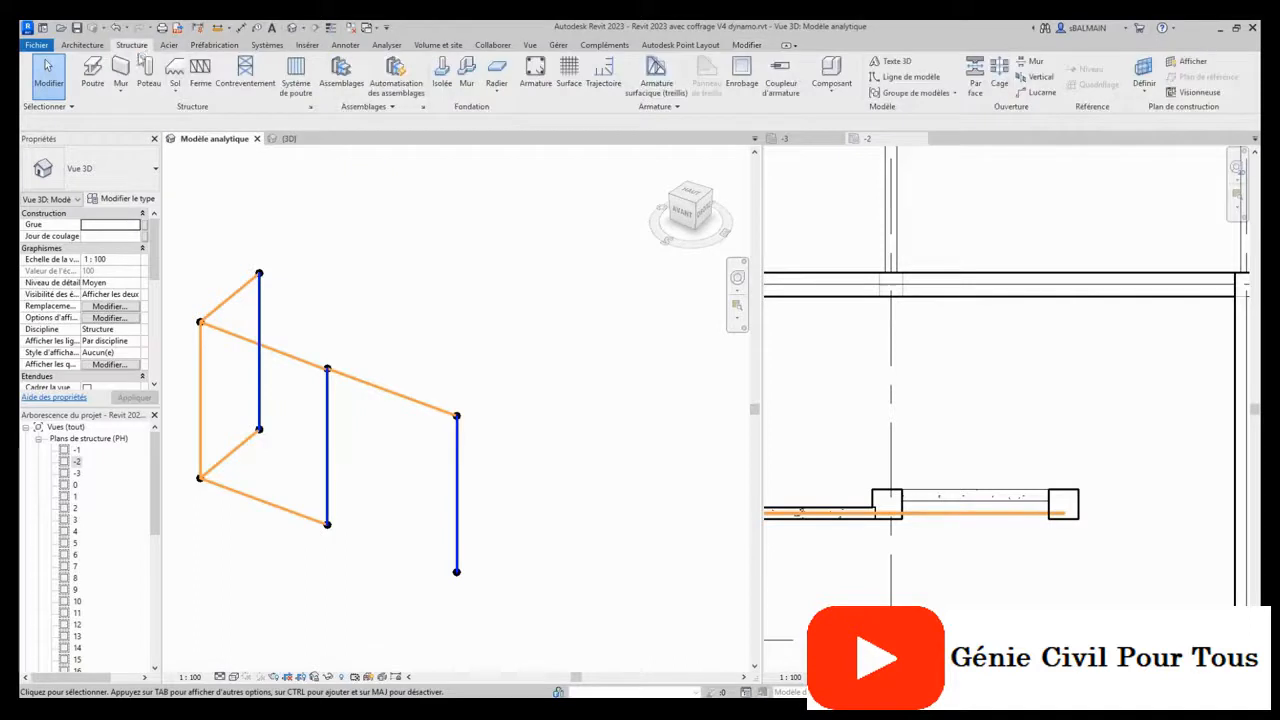
left_click(346, 46)
left_click(389, 46)
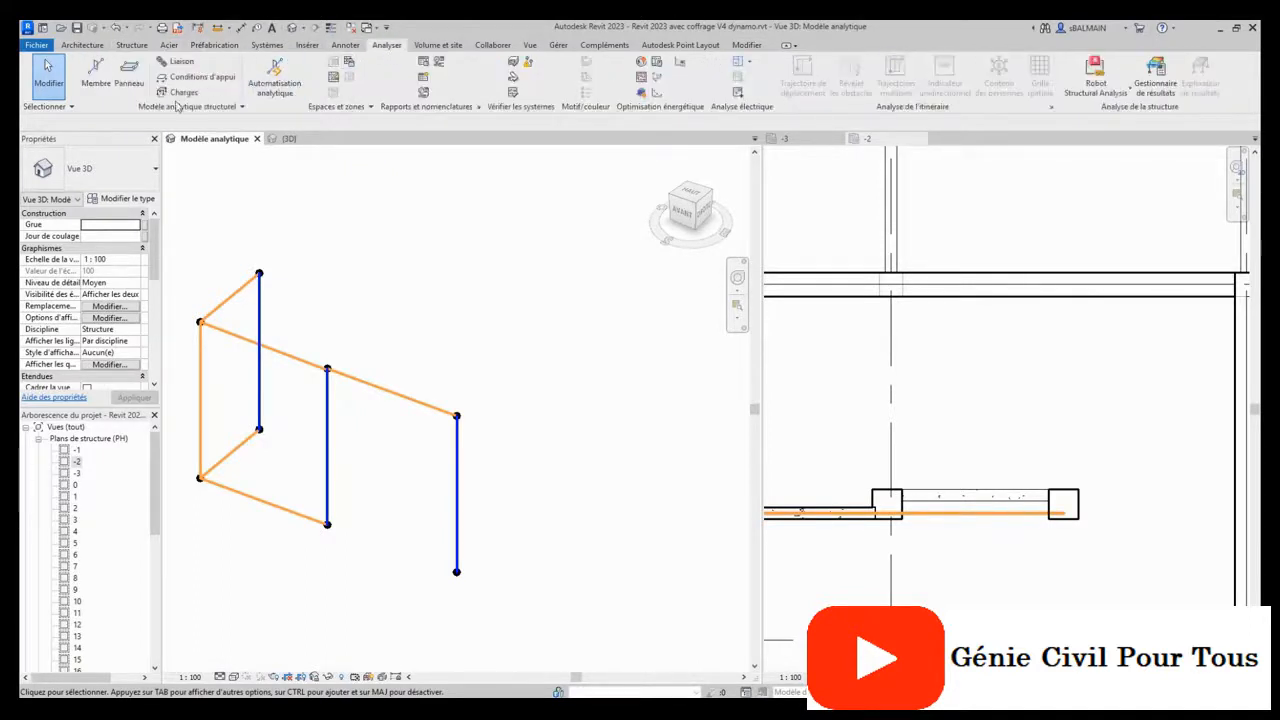
left_click(128, 78)
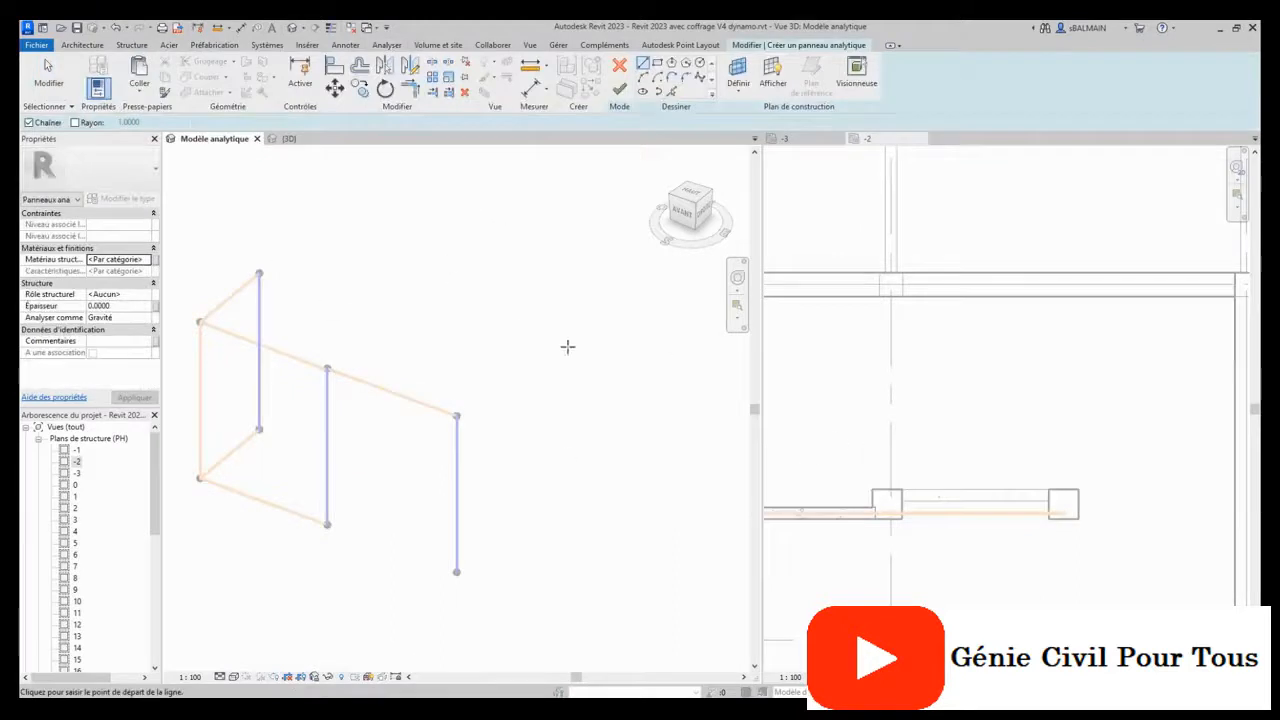
middle_click_drag(611, 377, 653, 428)
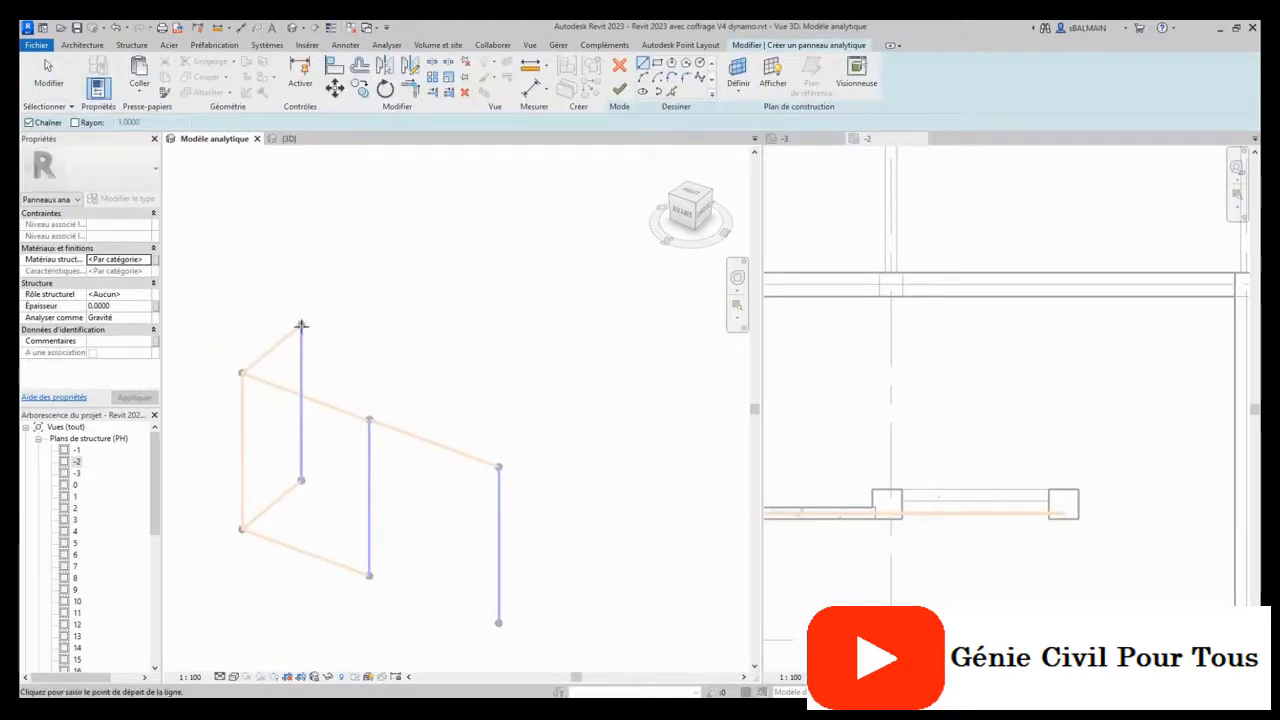
left_click(898, 362)
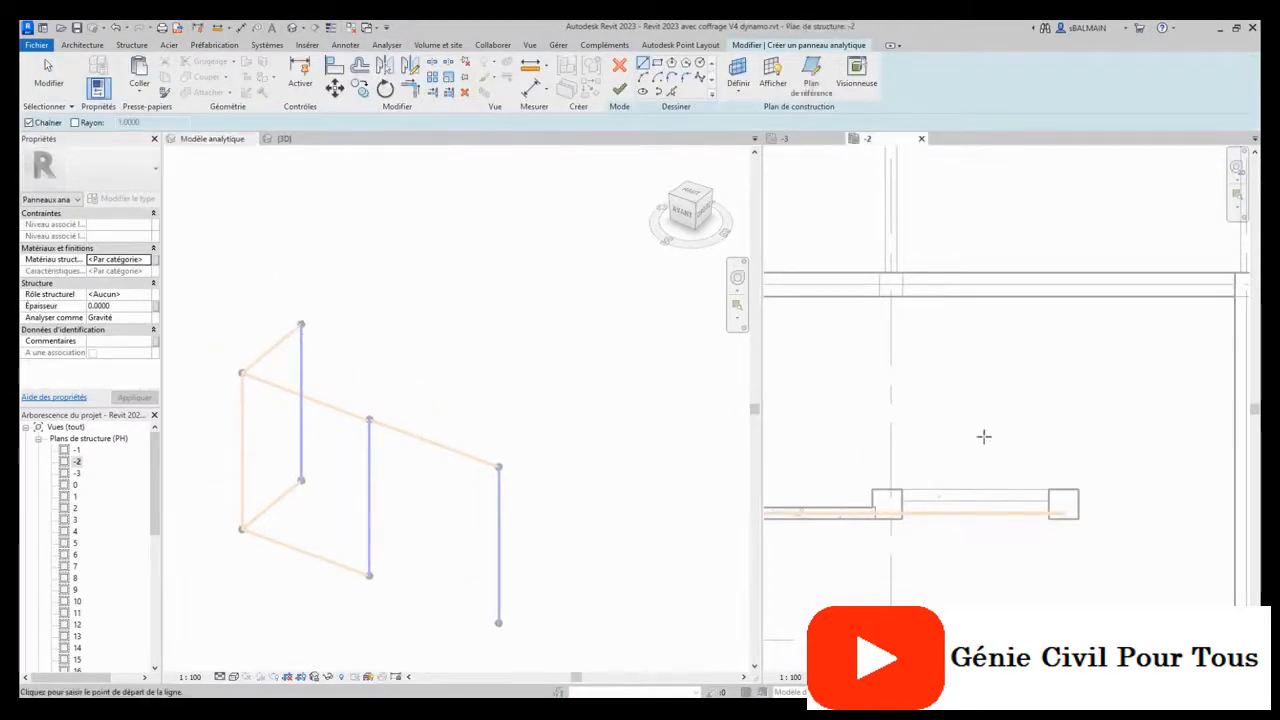
scroll(984, 436, "down", 4)
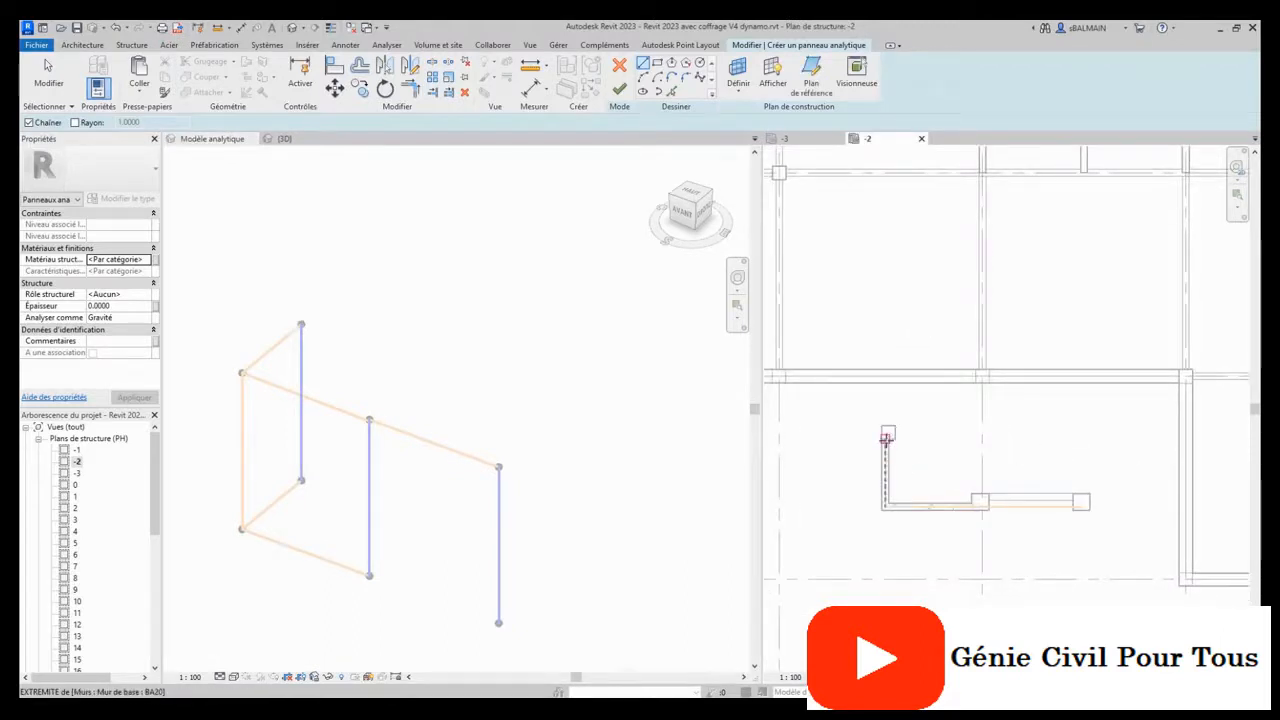
left_click(886, 437)
left_click(1081, 436)
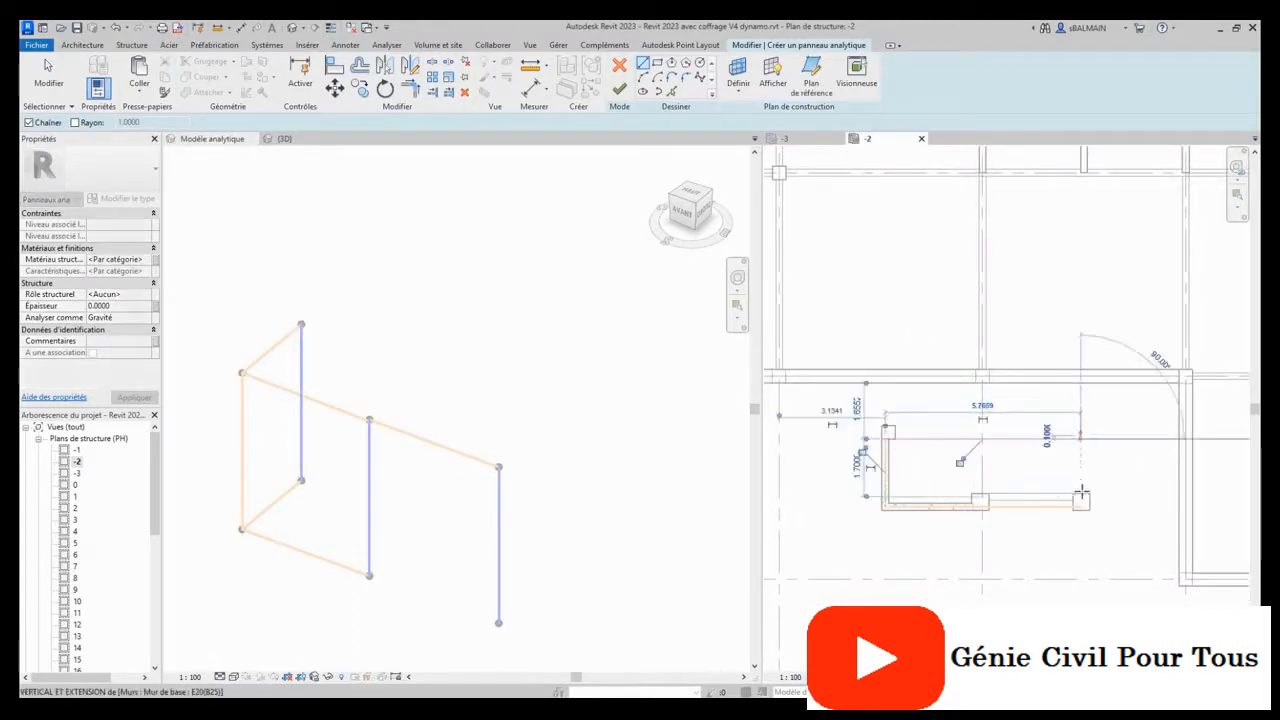
left_click(1081, 503)
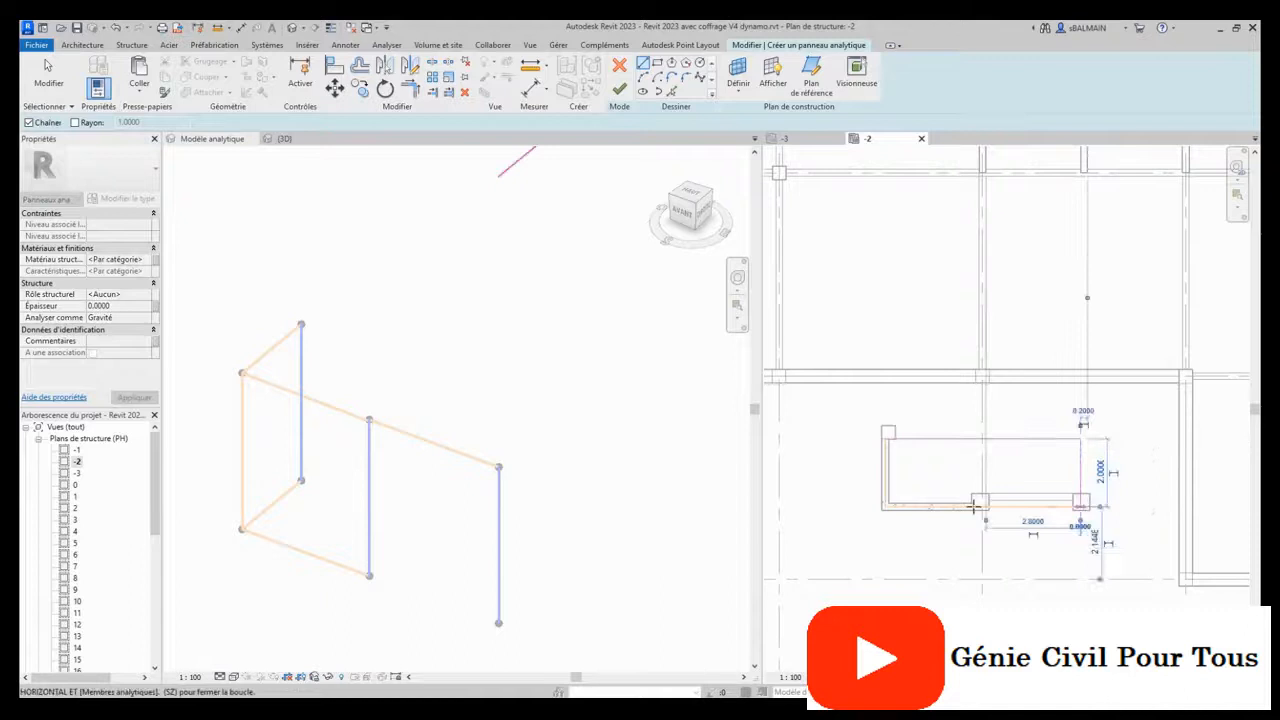
left_click(886, 506)
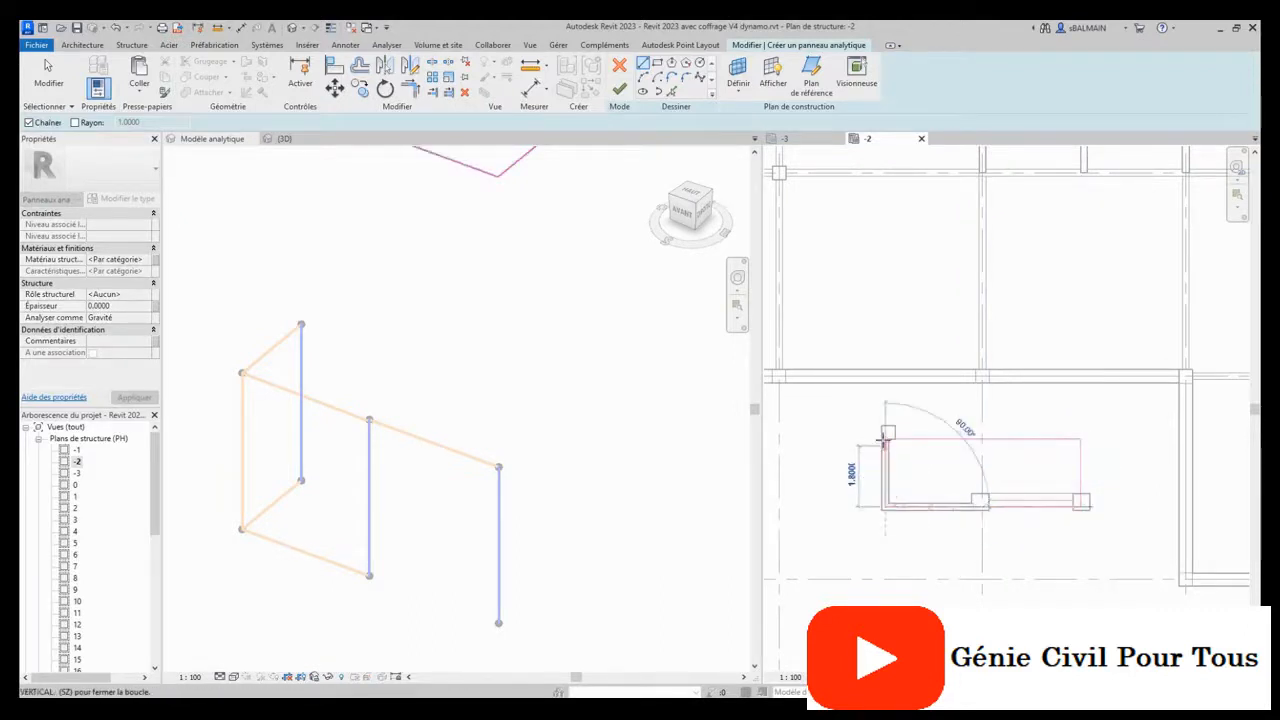
left_click(886, 437)
key("Escape")
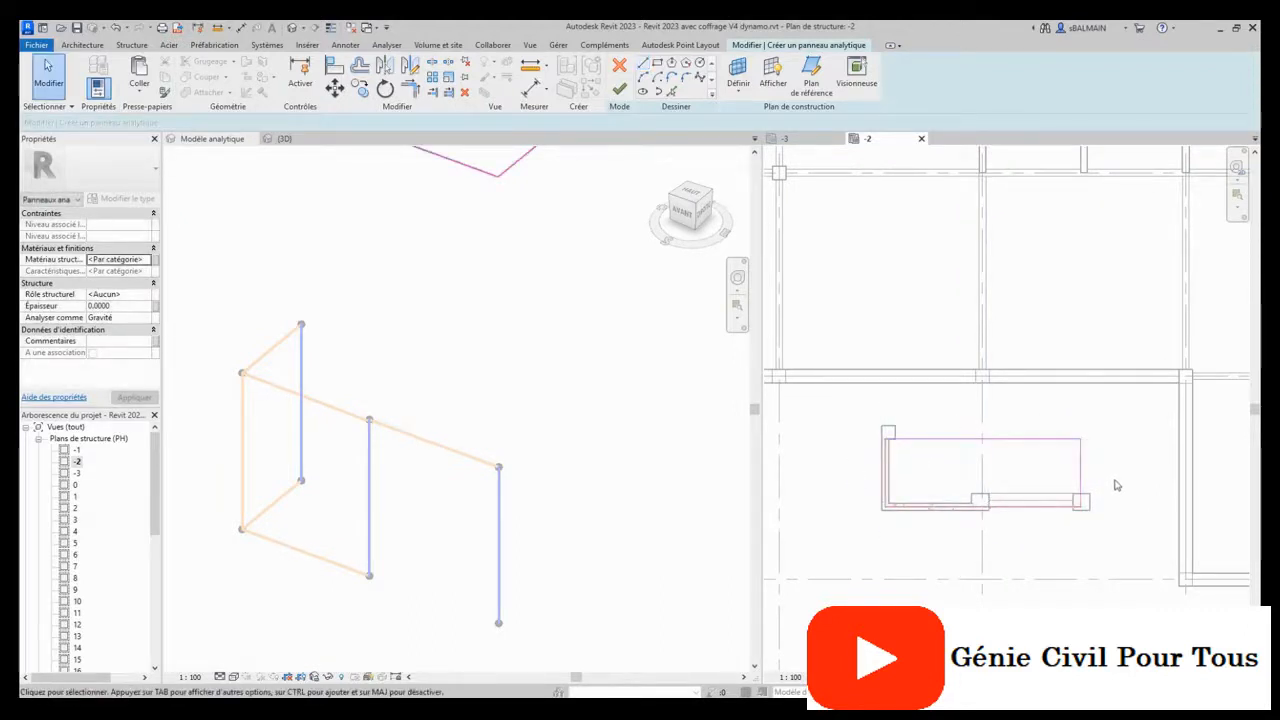
middle_click_drag(1114, 486, 1063, 486)
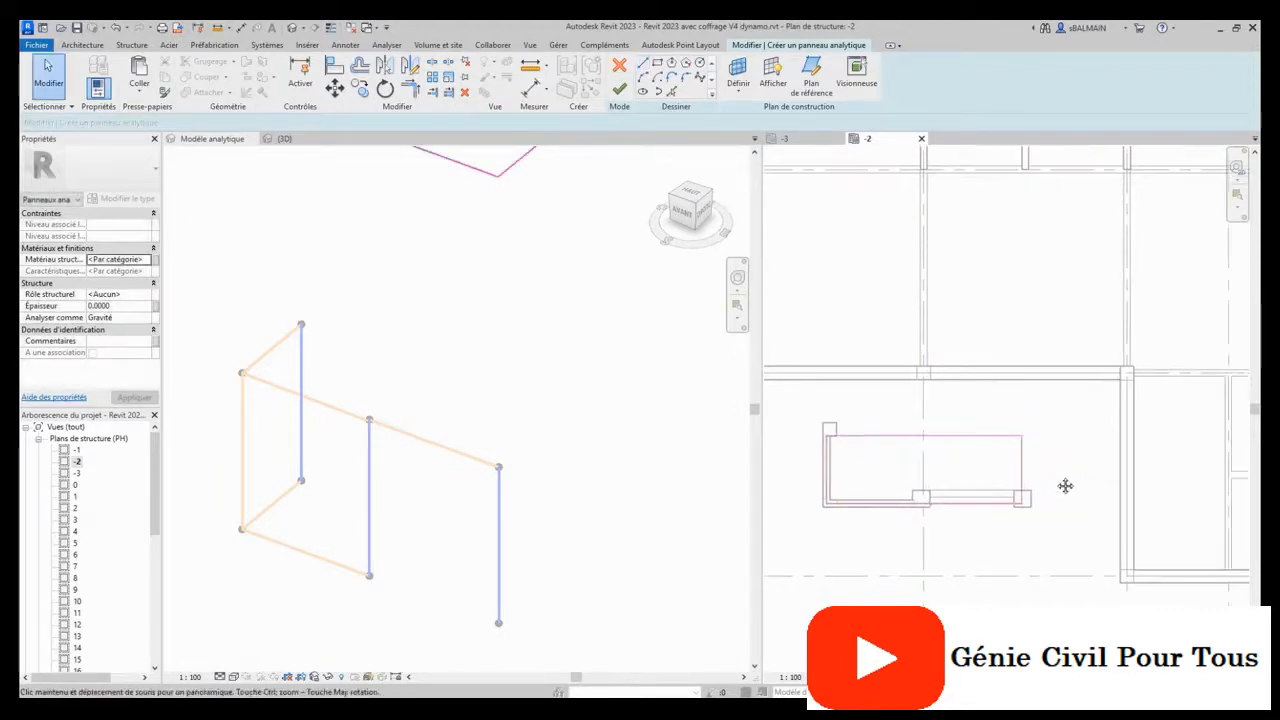
left_click(617, 93)
scroll(547, 428, "up", 3)
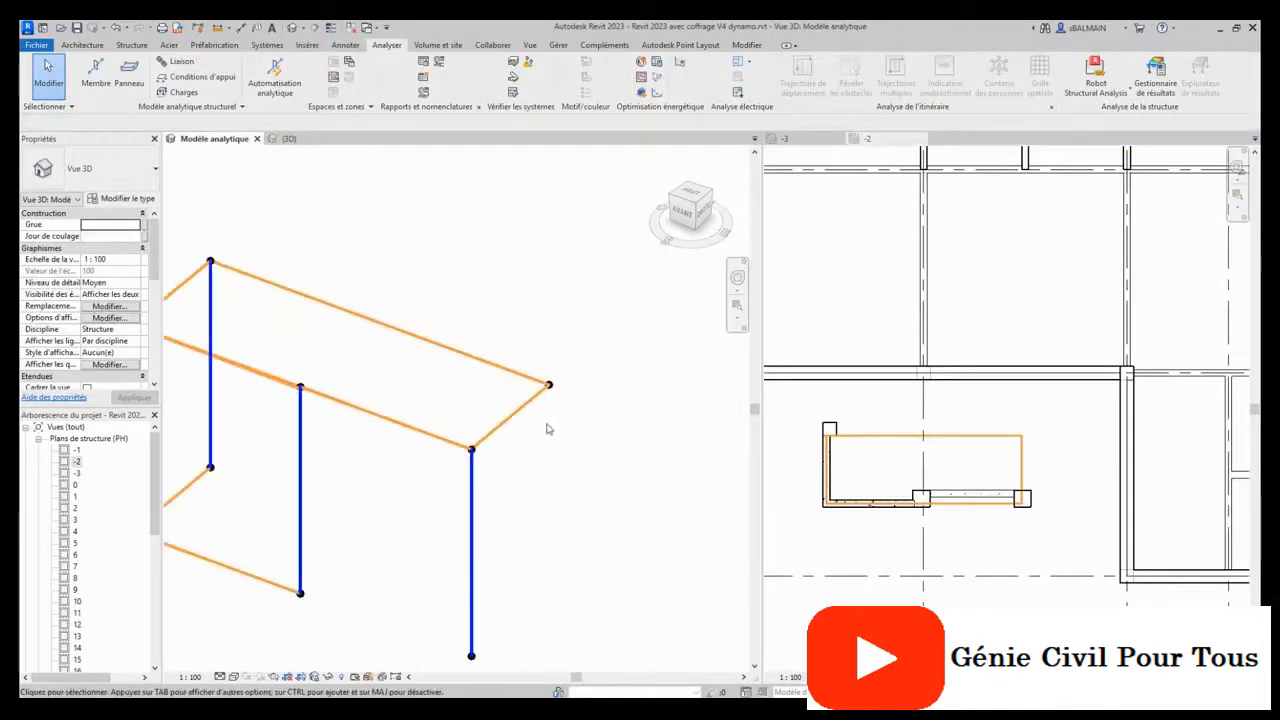
Associate the new rectangular analytical panel with the physical E30 wall beside it in the -2 plan.
left_click(514, 420)
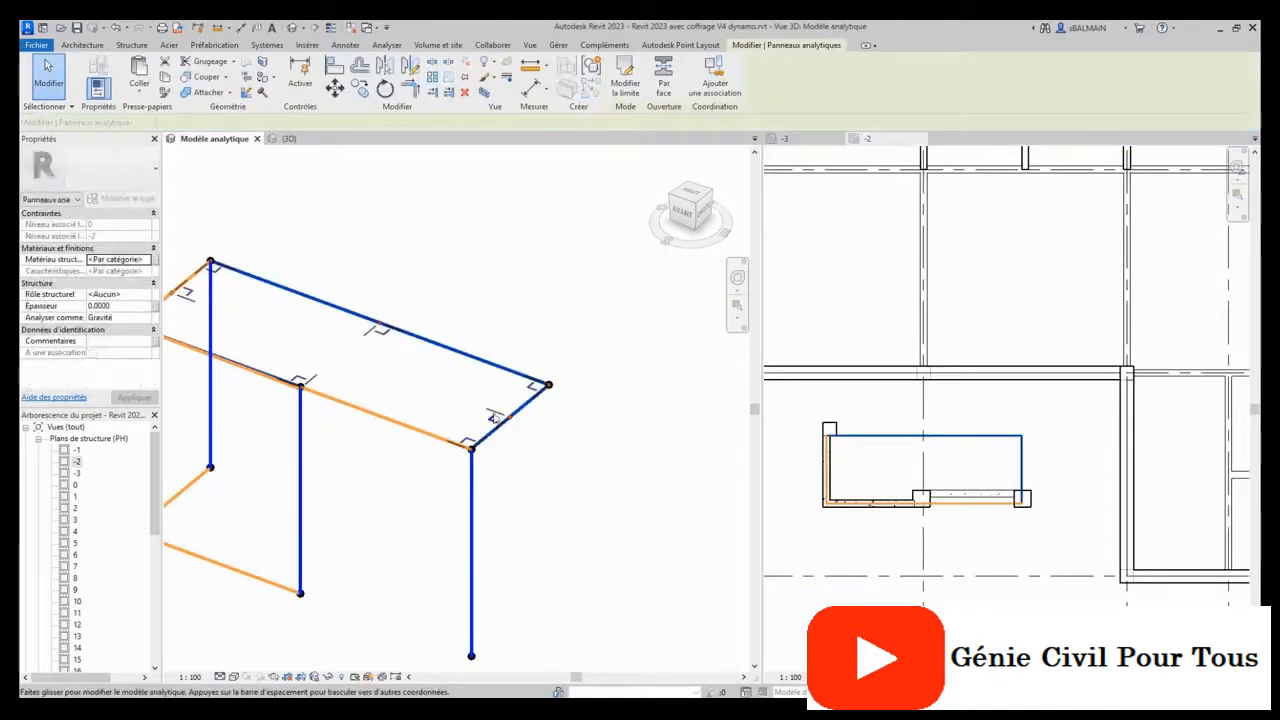
left_click(998, 444)
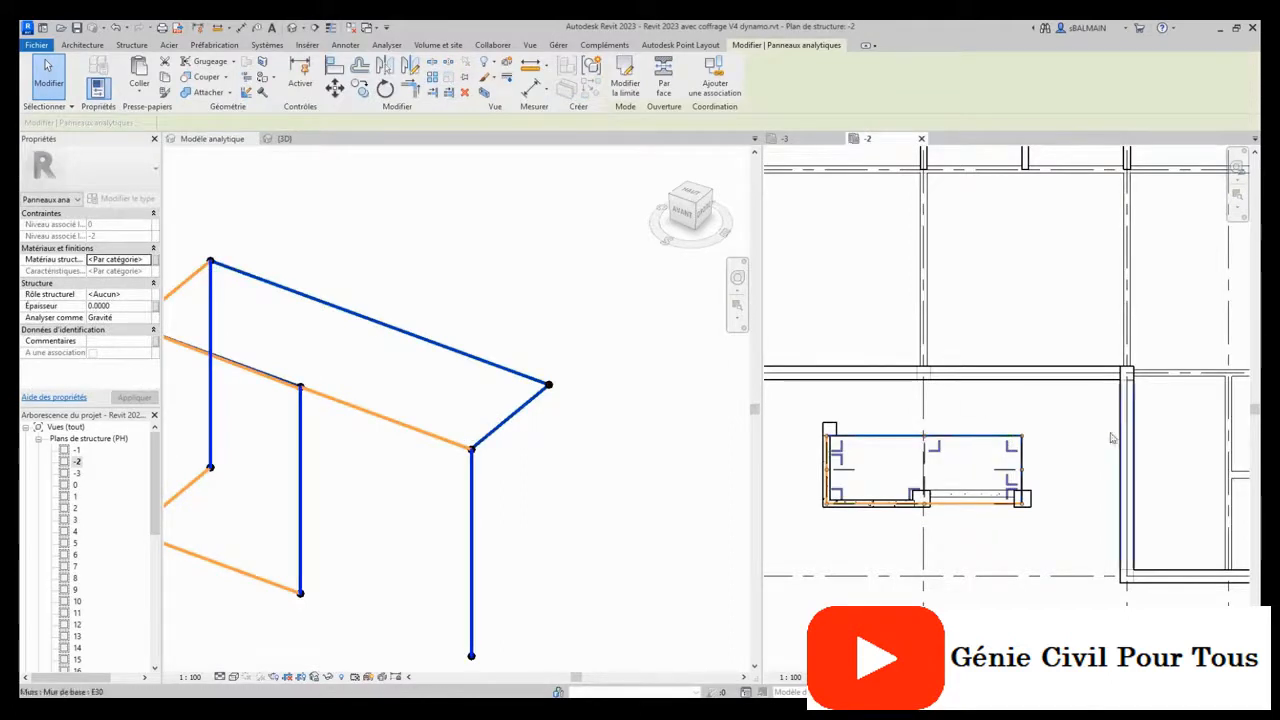
left_click(1052, 532)
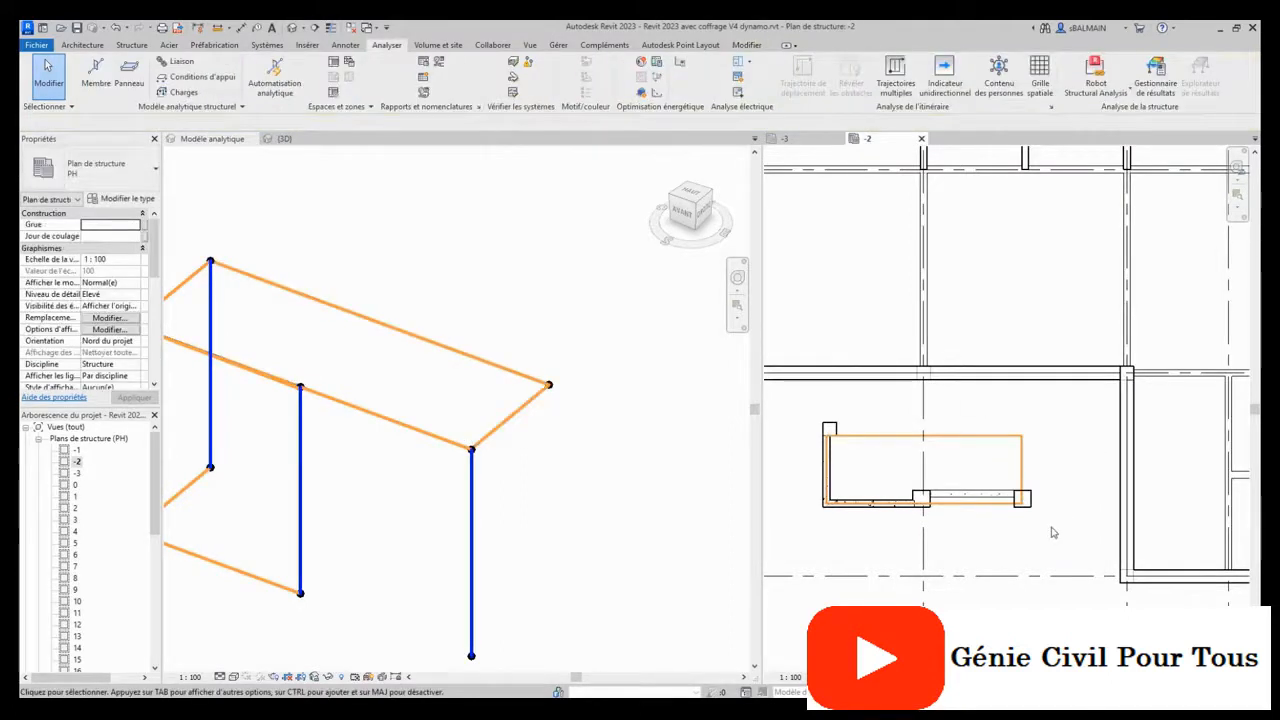
left_click(1018, 437)
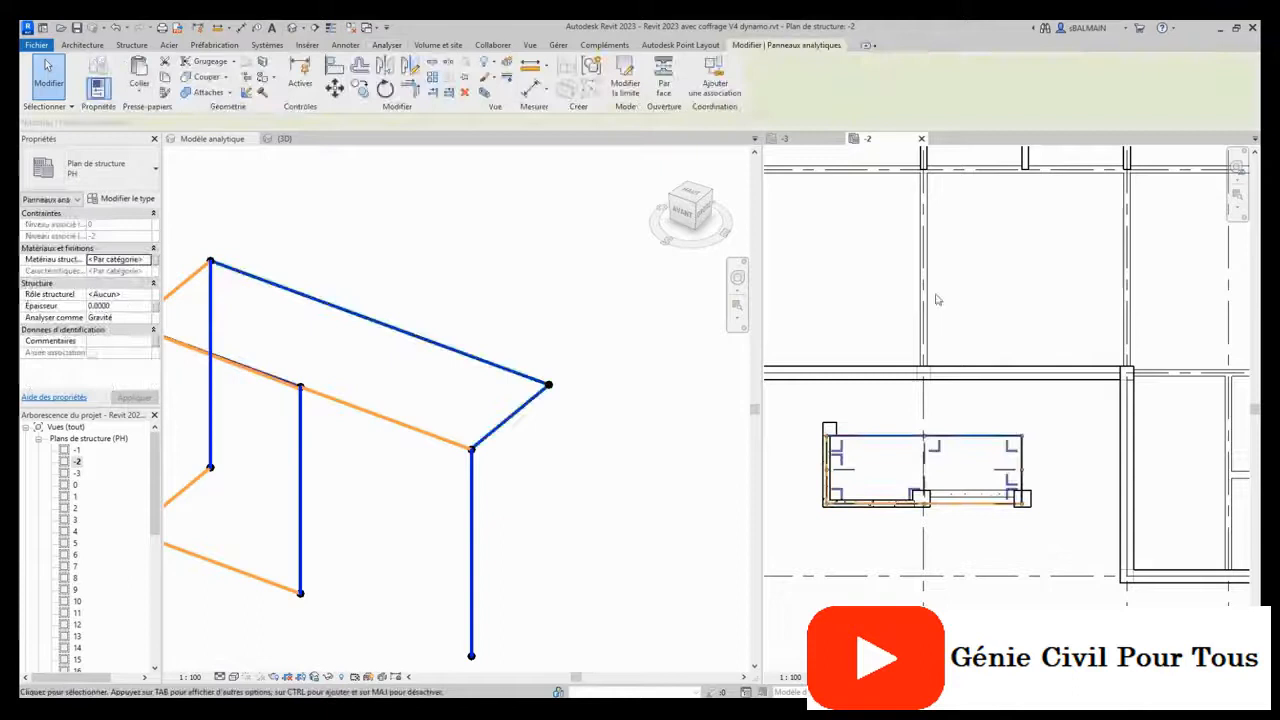
left_click(706, 95)
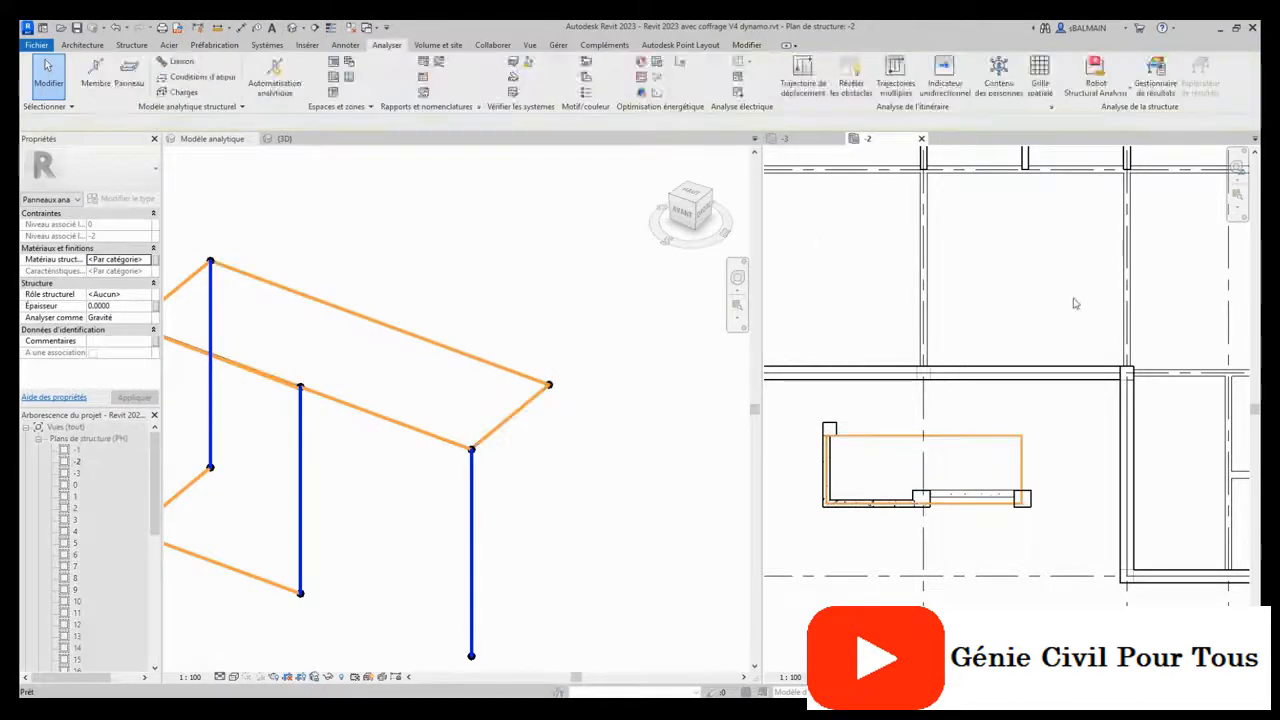
left_click(1130, 446)
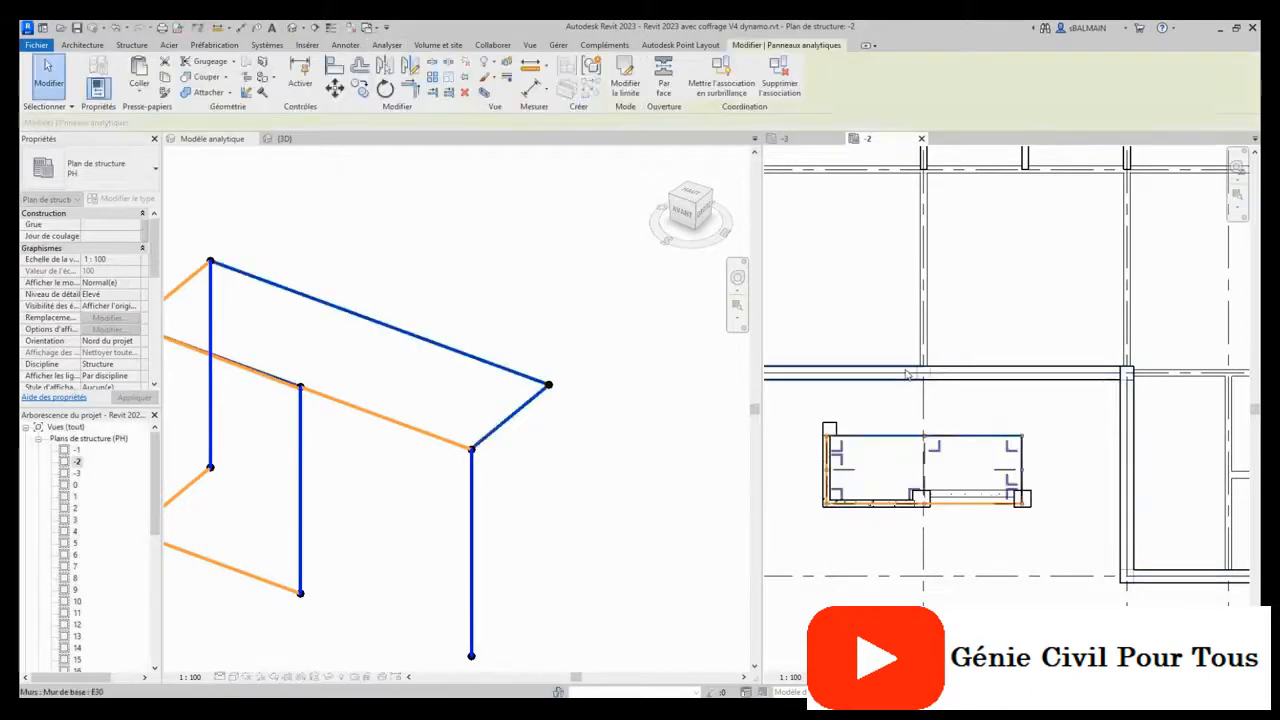
key("Escape")
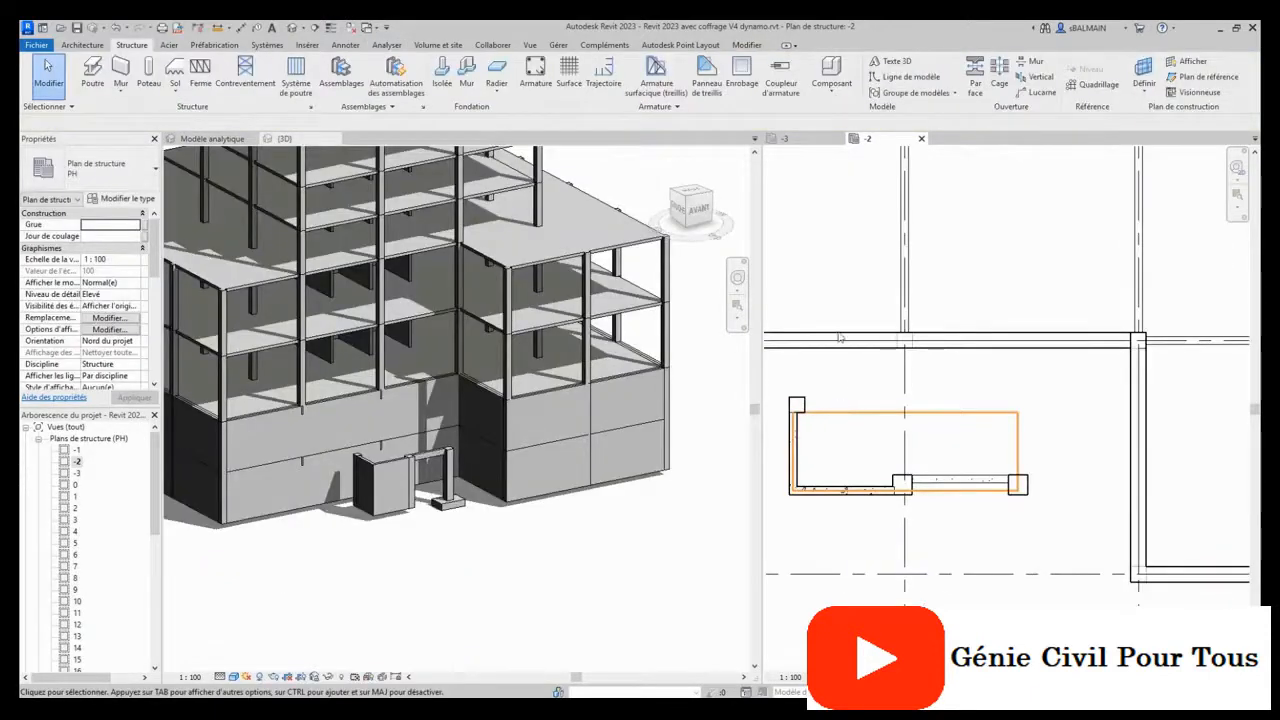
Create a building section through the wall, beam and columns in the -2 plan and open it.
left_click(531, 46)
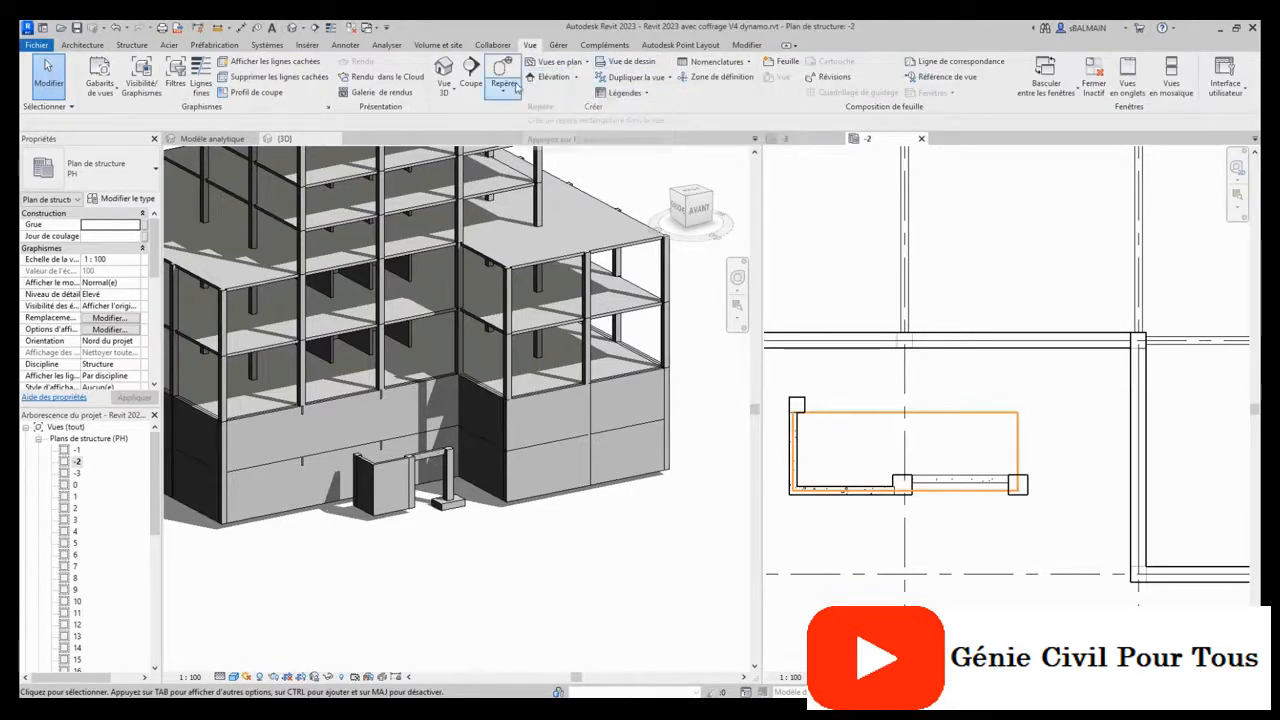
left_click(464, 94)
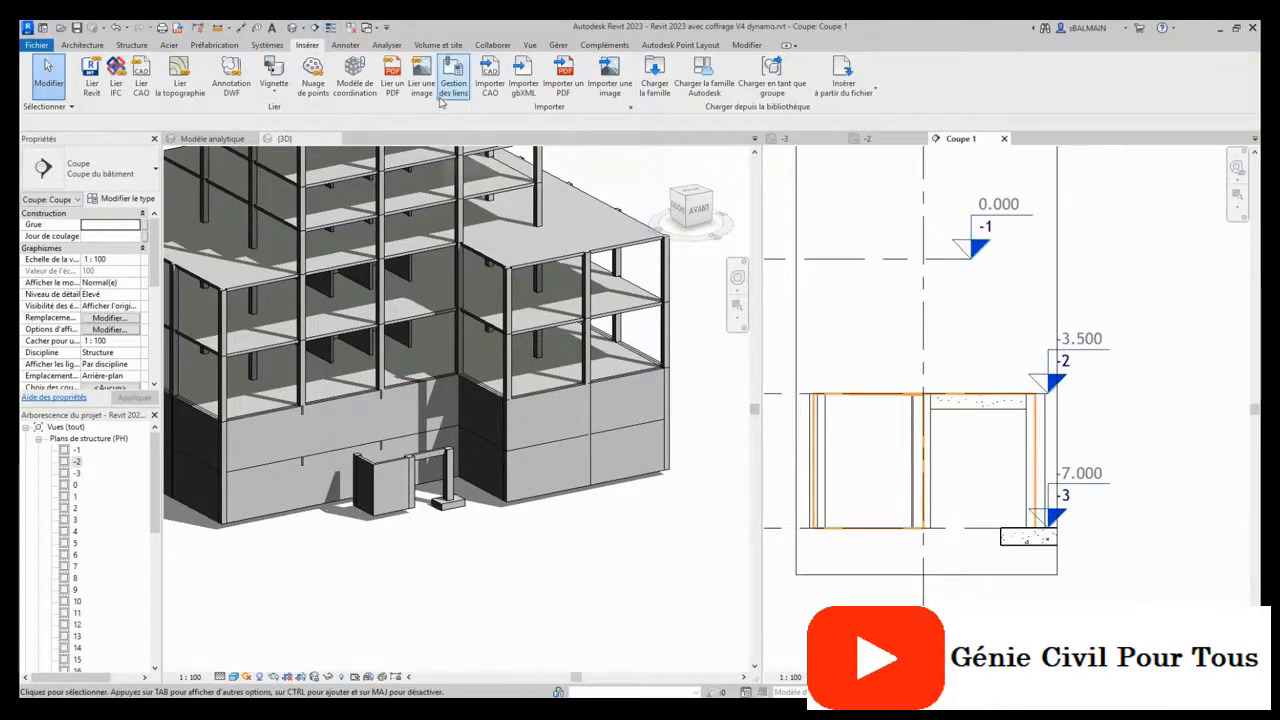
Draw a diagonal analytical member in the section from the top of the middle column to the foot of the outer column.
left_click(131, 45)
left_click(169, 45)
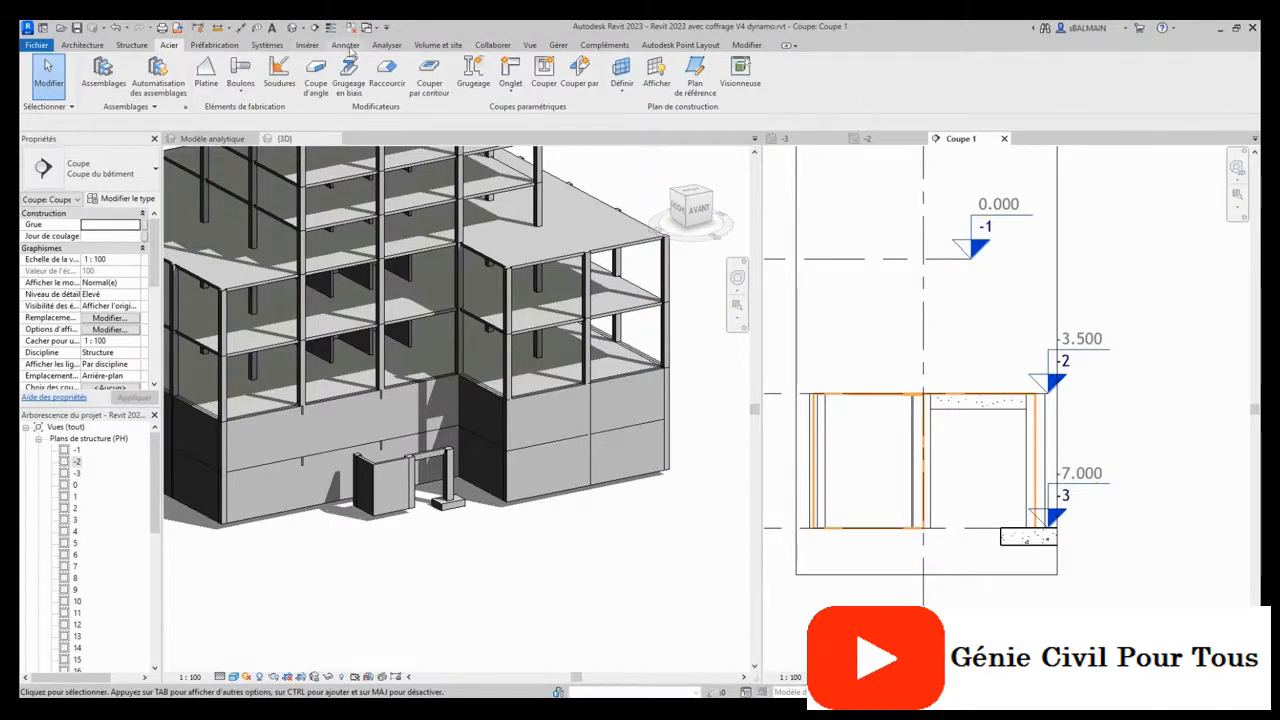
left_click(307, 45)
left_click(343, 45)
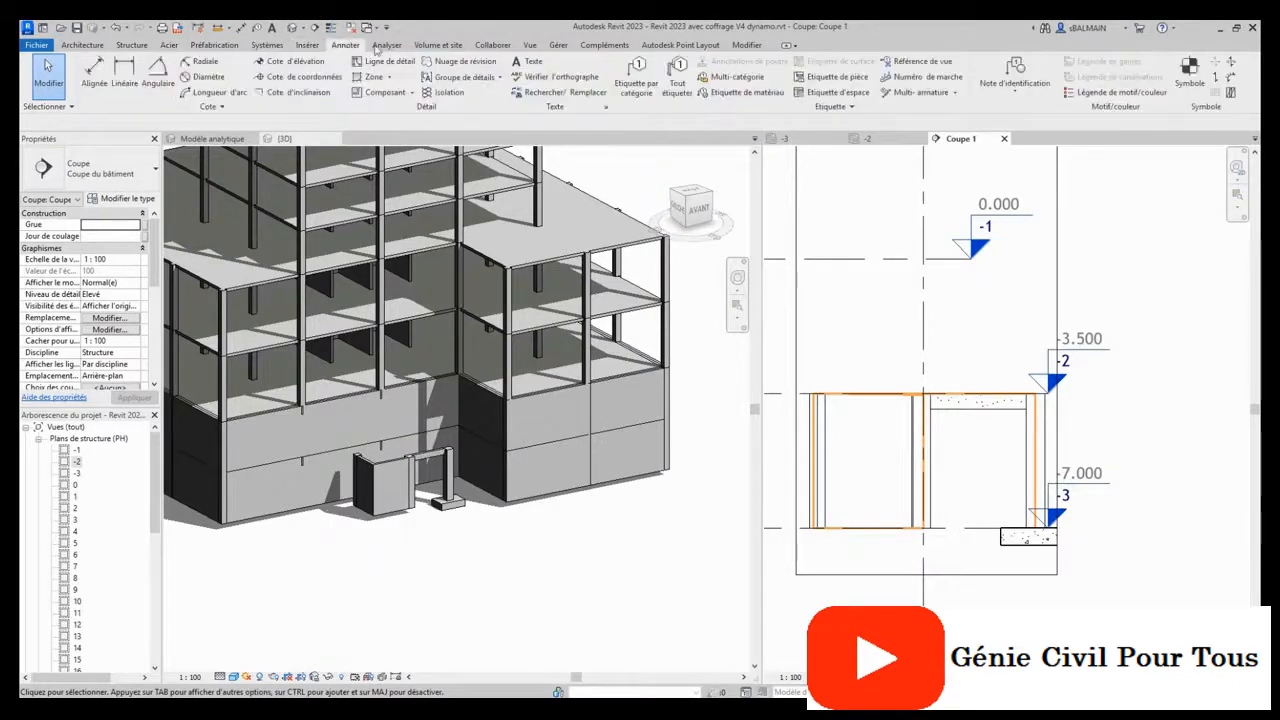
left_click(384, 46)
left_click(96, 76)
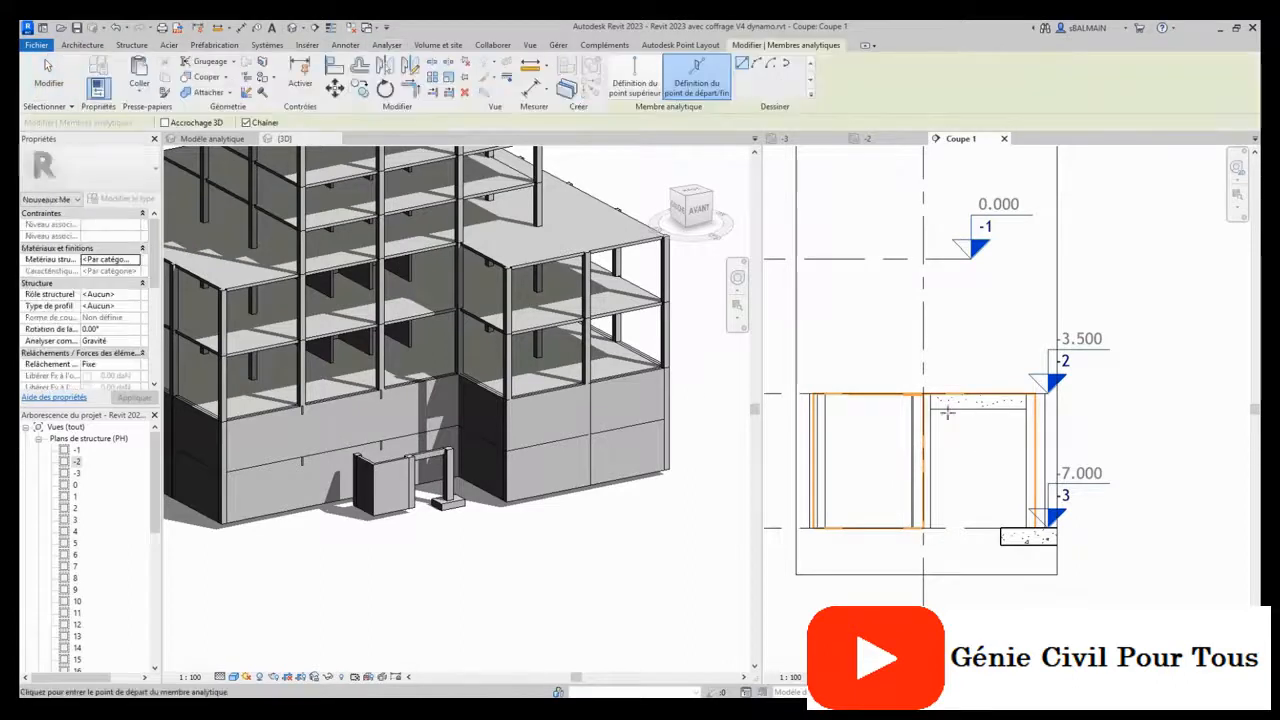
left_click(935, 396)
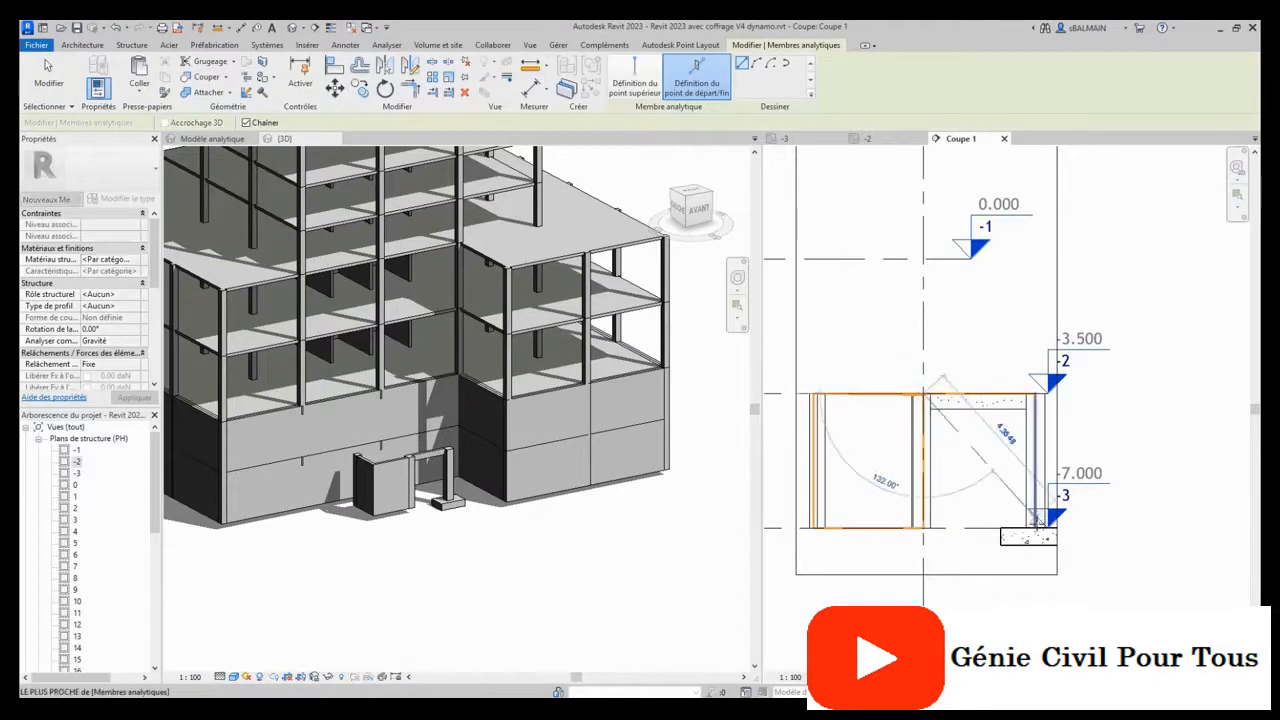
left_click(1035, 521)
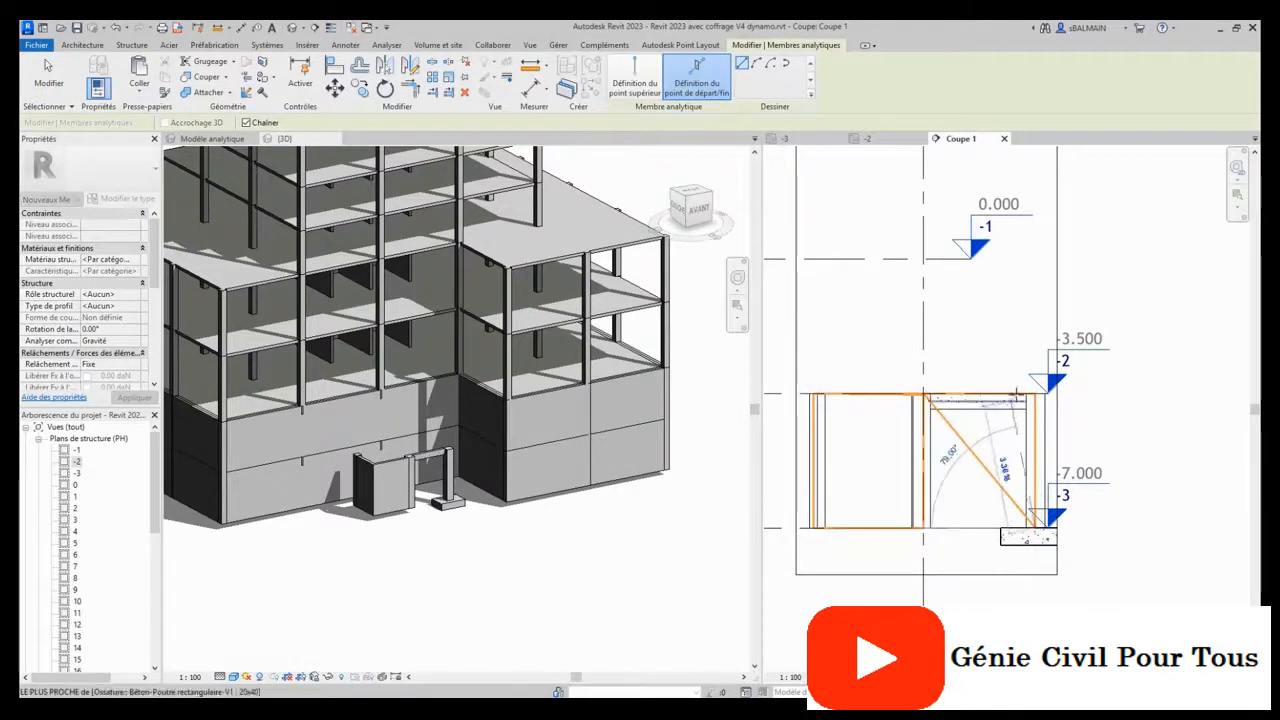
left_click(1038, 395)
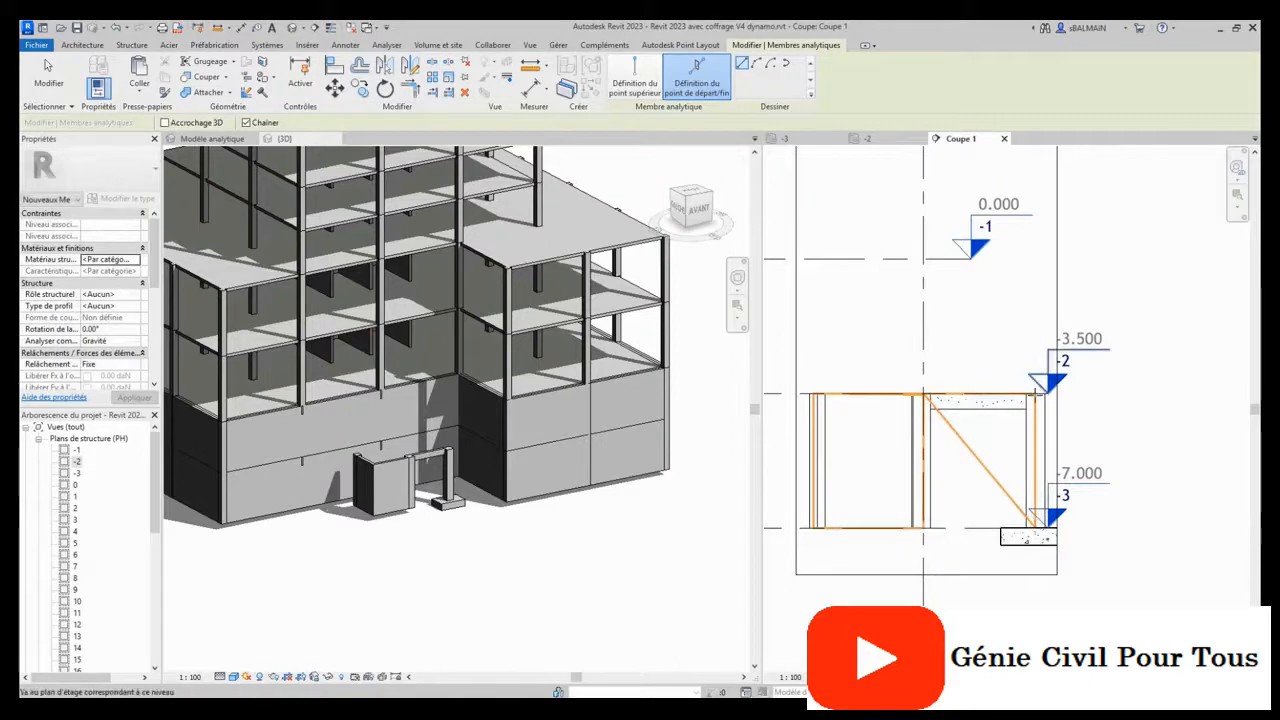
Draw the opposite diagonal analytical member from the foot of the middle column to the top end node of the outer column.
left_click(925, 521)
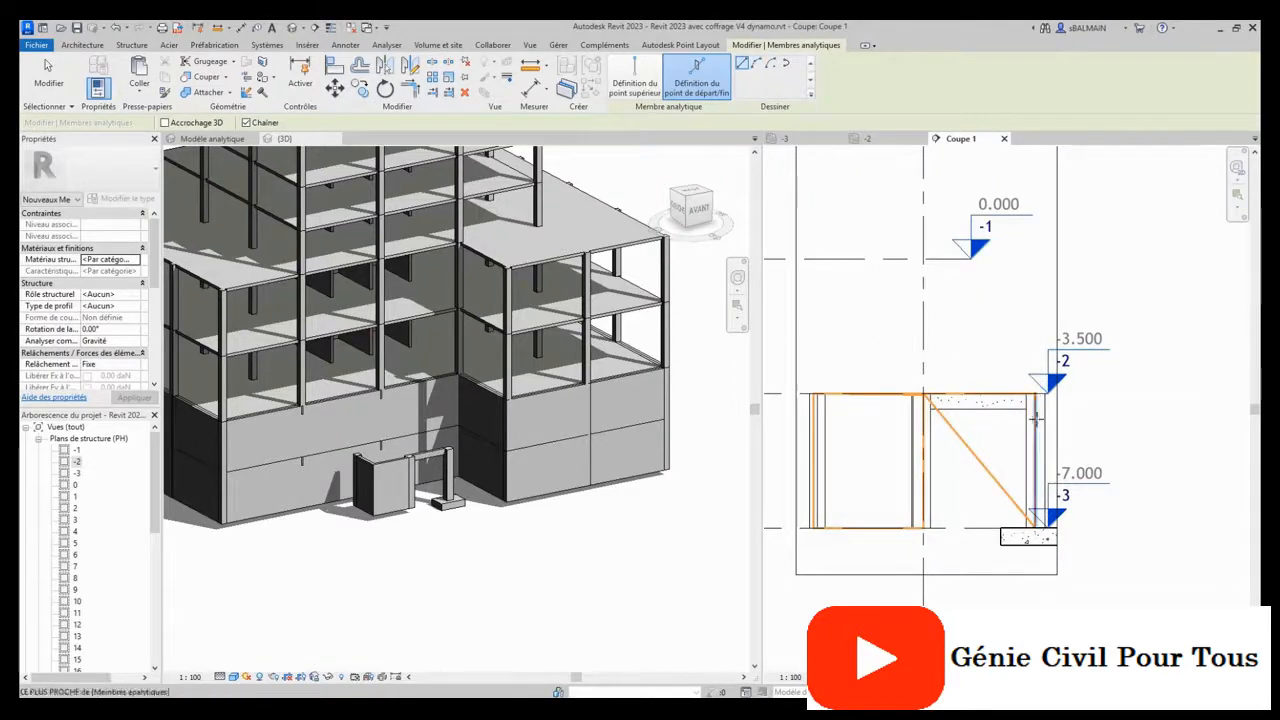
scroll(1036, 395, "up", 3)
left_click(1036, 405)
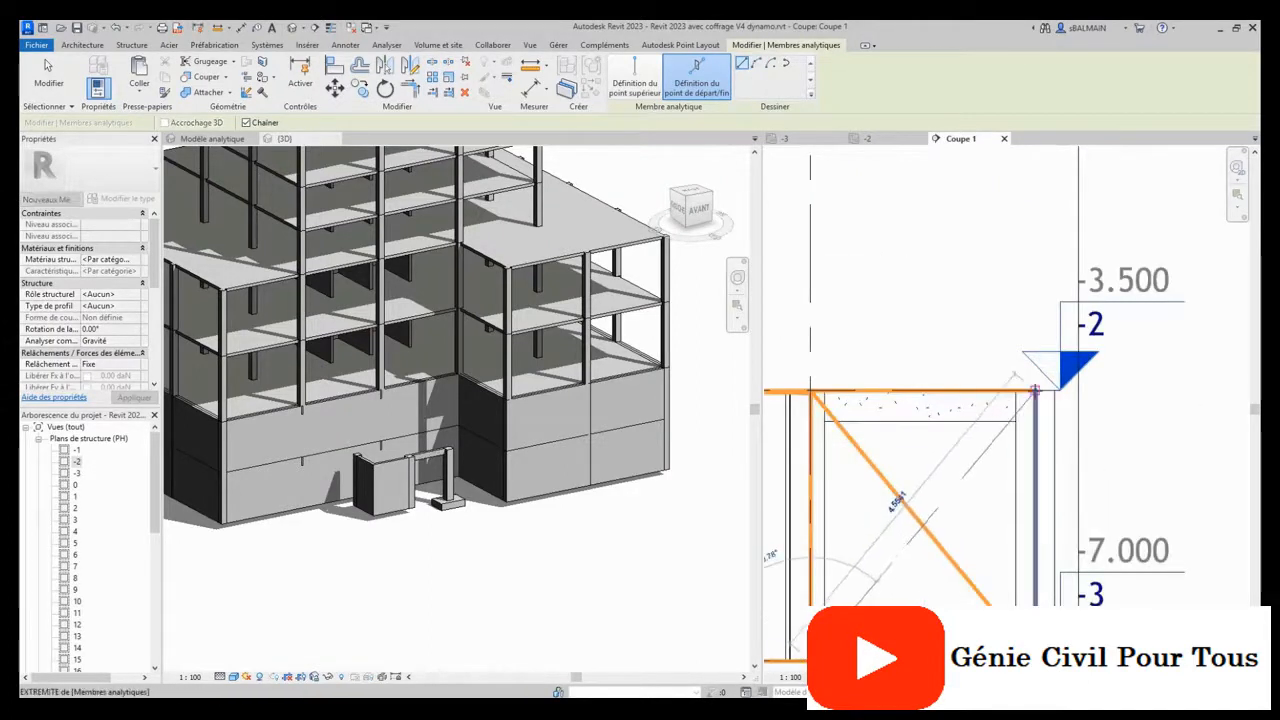
scroll(990, 525, "down", 2)
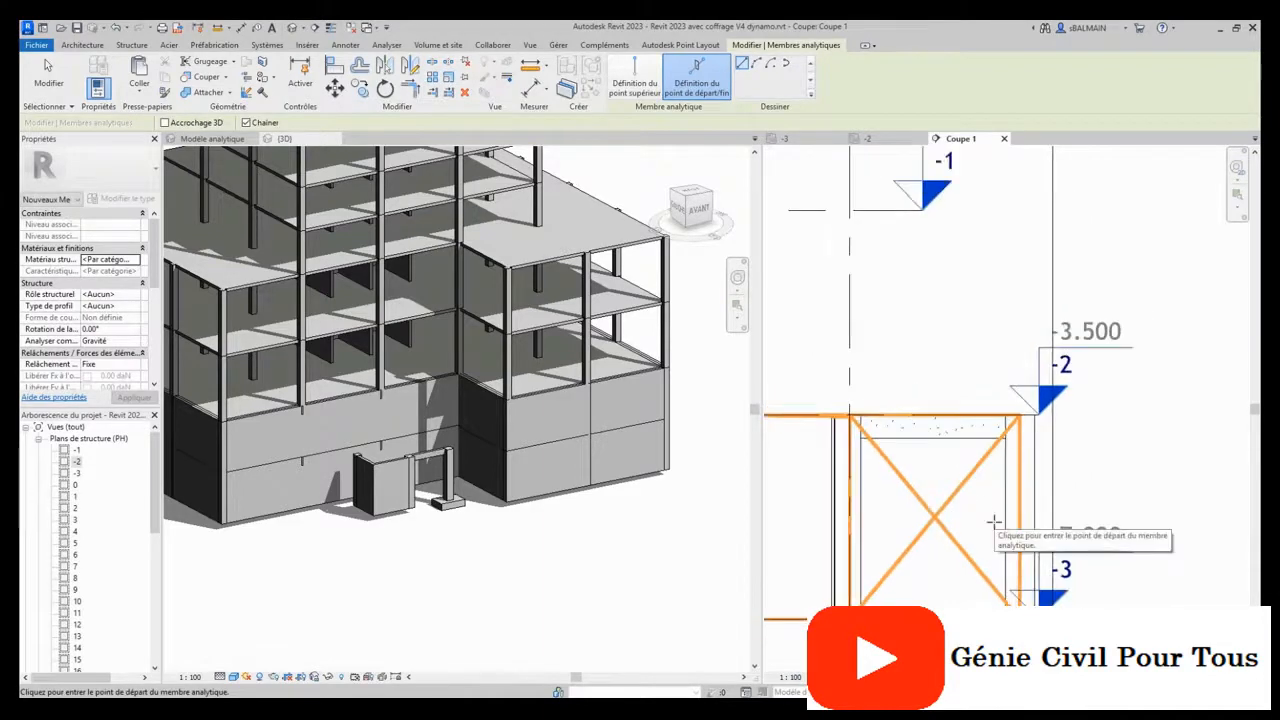
key("Escape")
Set the structural role of both crossing diagonal analytical members to Longeron.
left_click(880, 452, "ctrl")
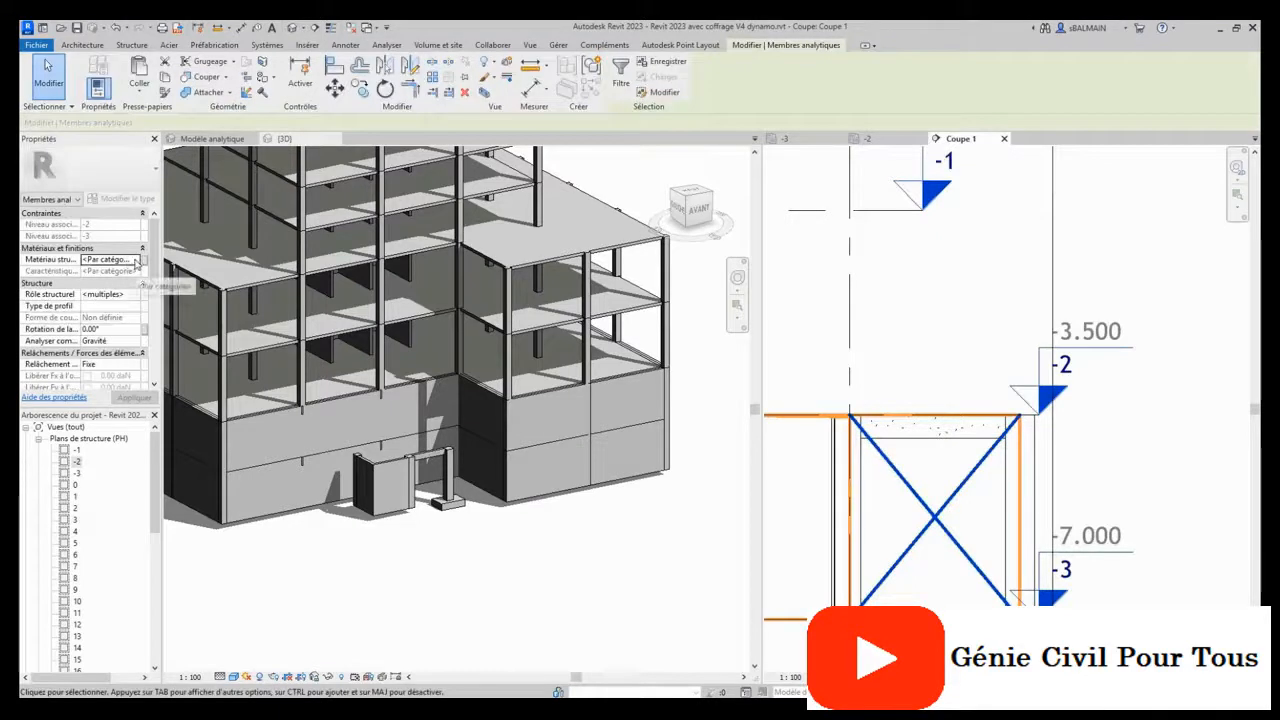
left_click(137, 296)
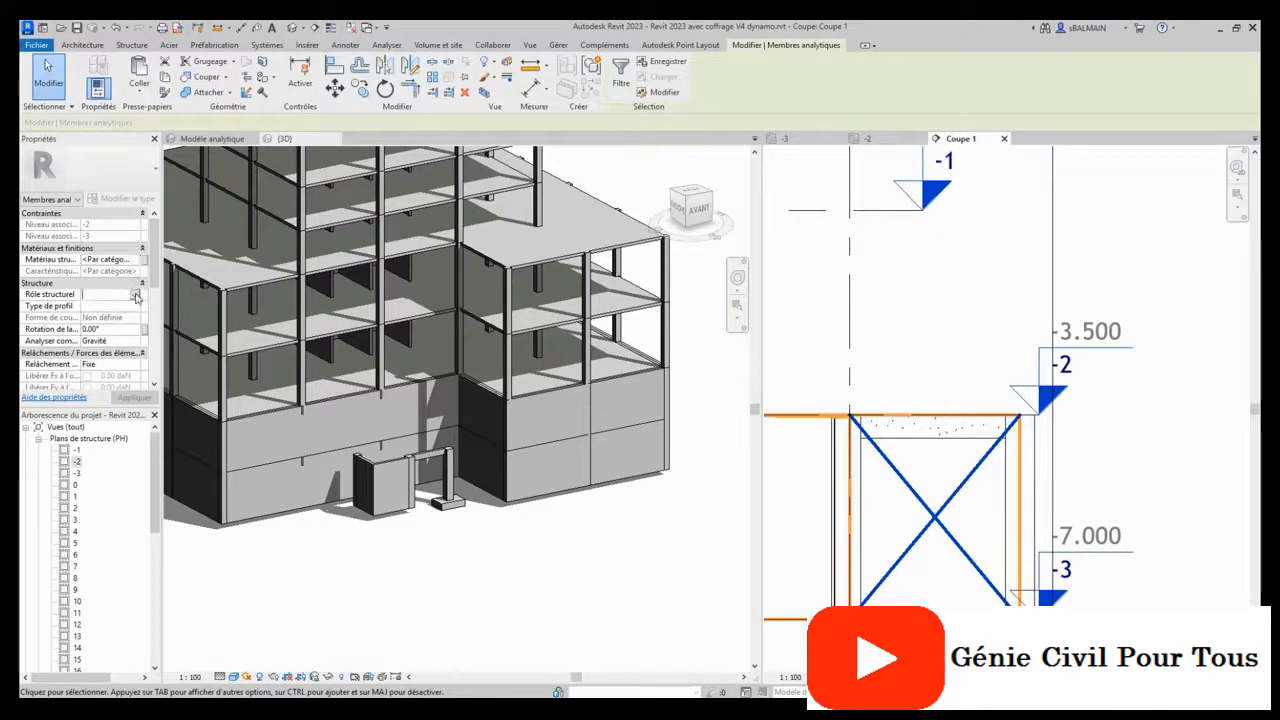
left_click(135, 295)
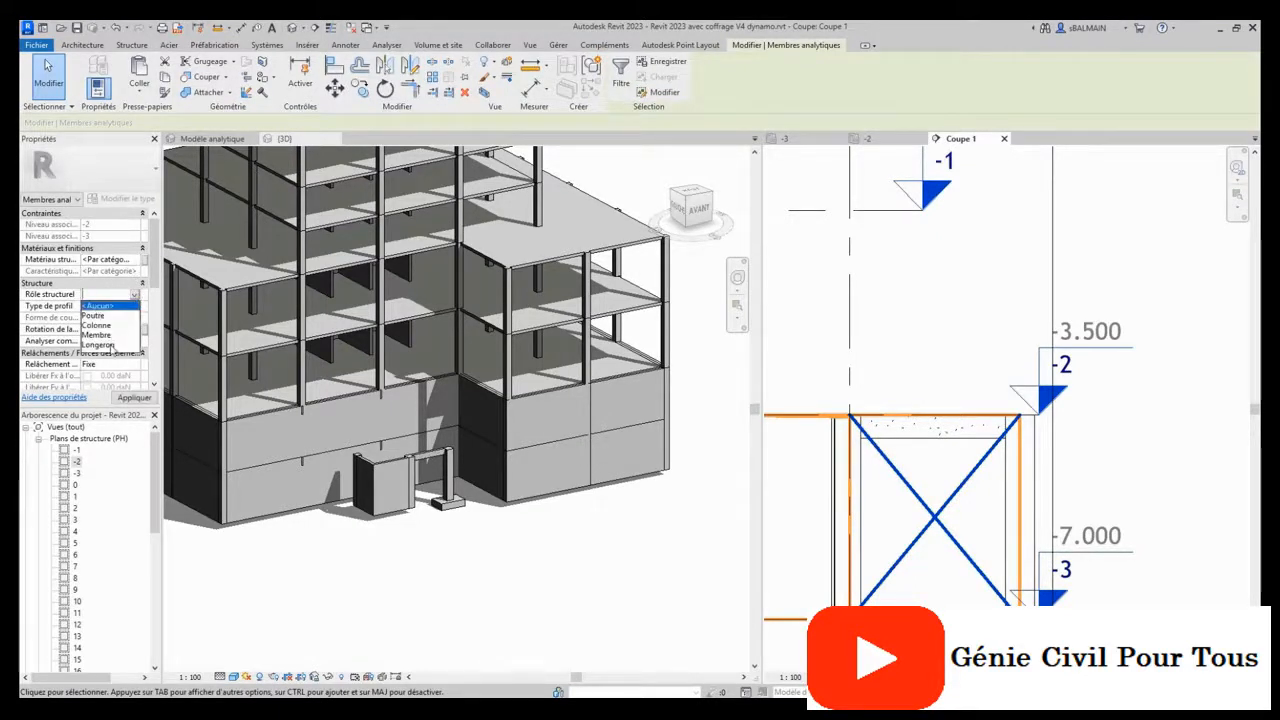
left_click(108, 344)
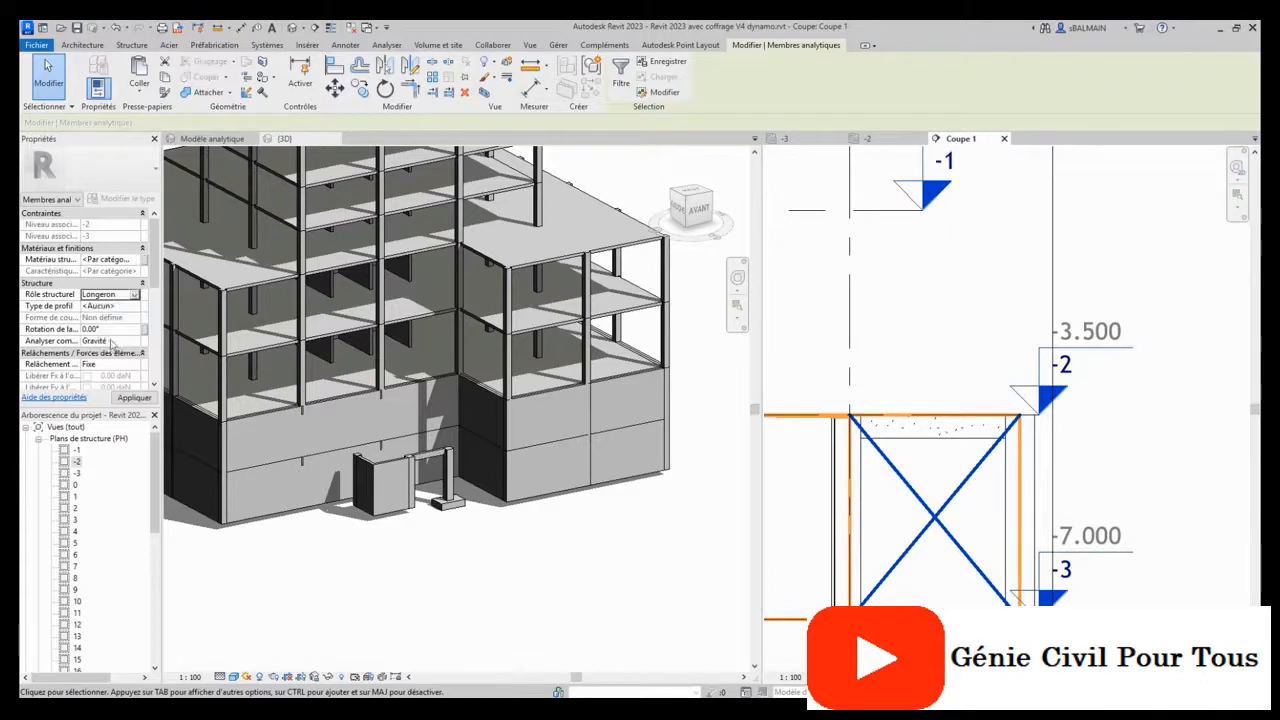
Assign the IPE : IPE140 section type to both diagonal analytical members and deselect them.
left_click(136, 306)
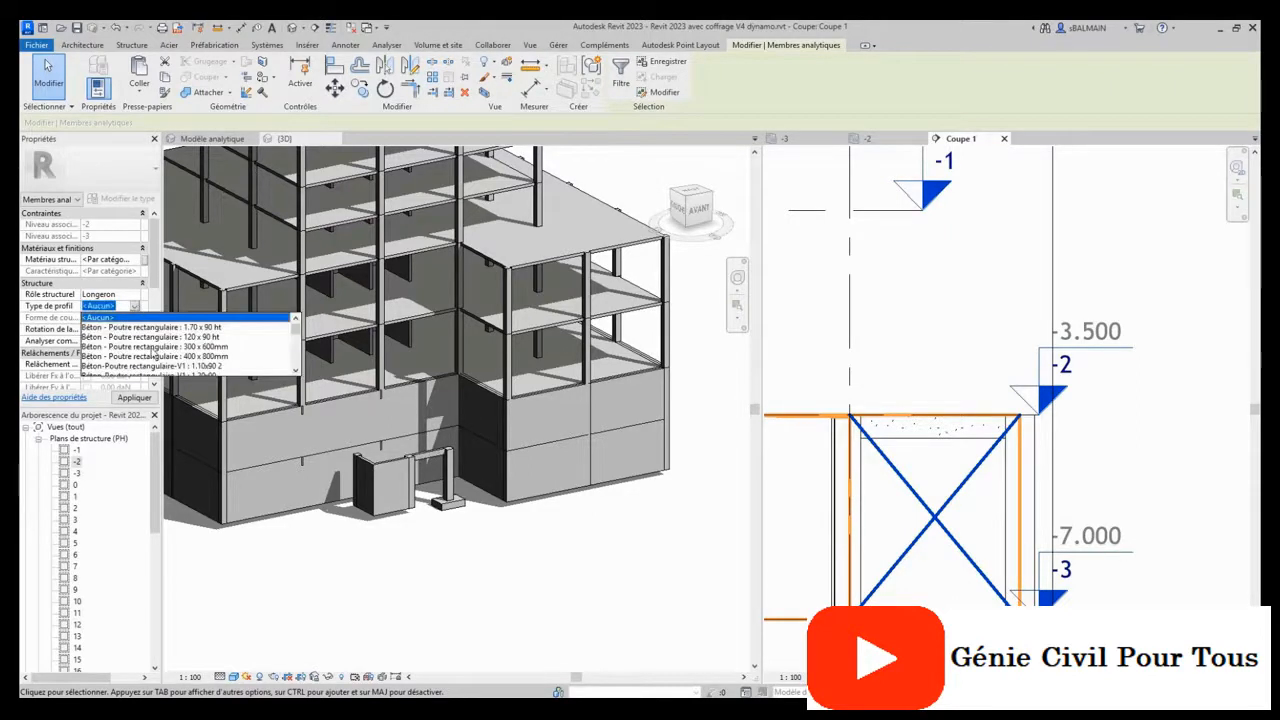
scroll(155, 346, "down", 5)
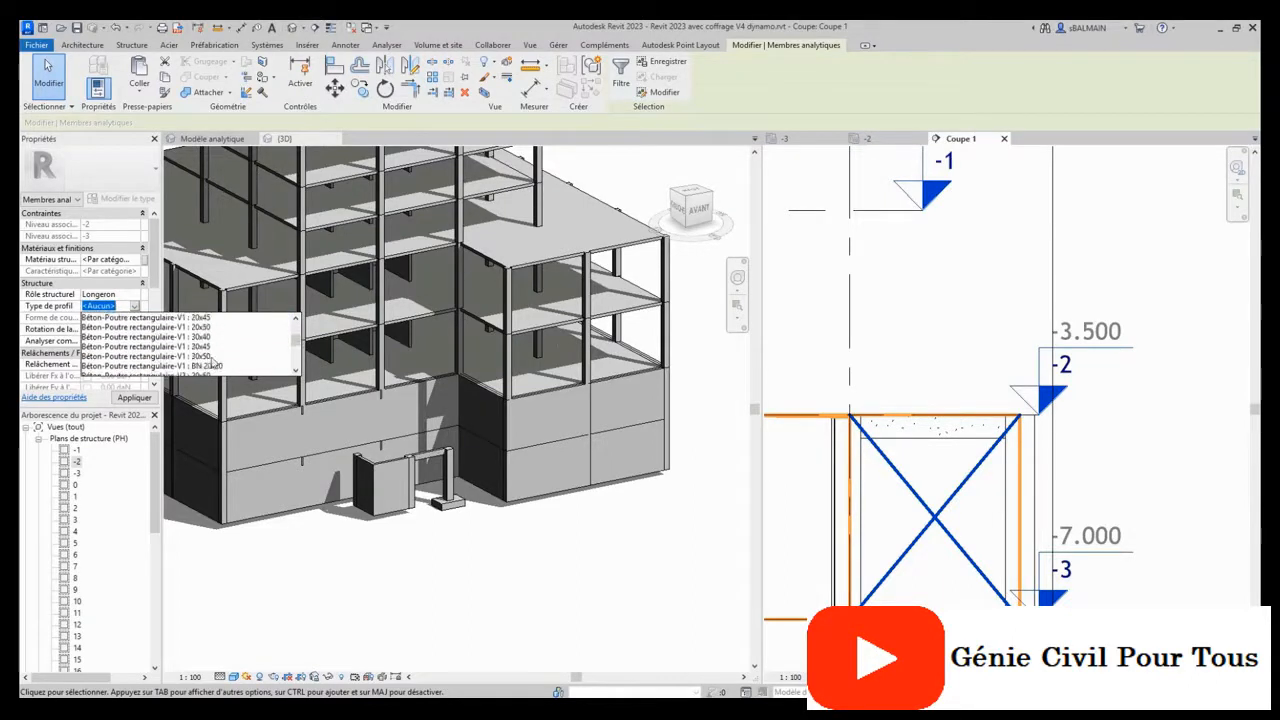
scroll(212, 363, "down", 1)
scroll(150, 346, "down", 3)
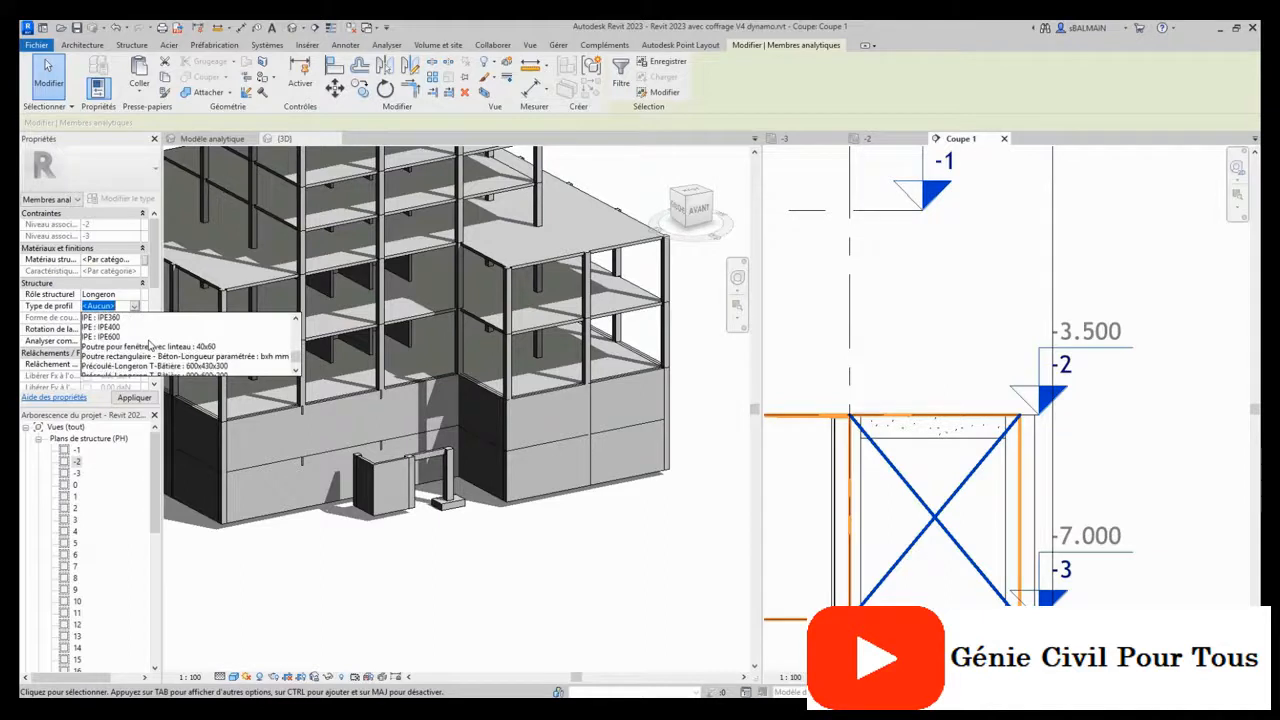
scroll(150, 346, "down", 2)
scroll(150, 346, "up", 6)
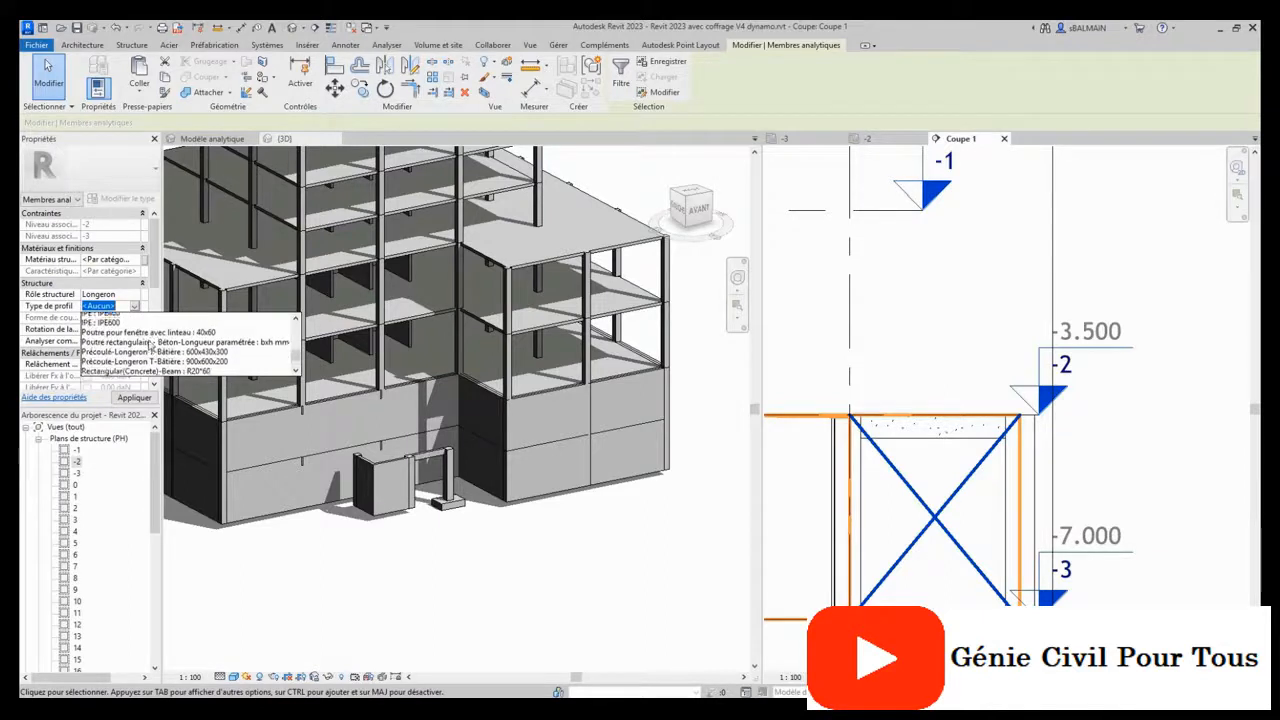
left_click(114, 338)
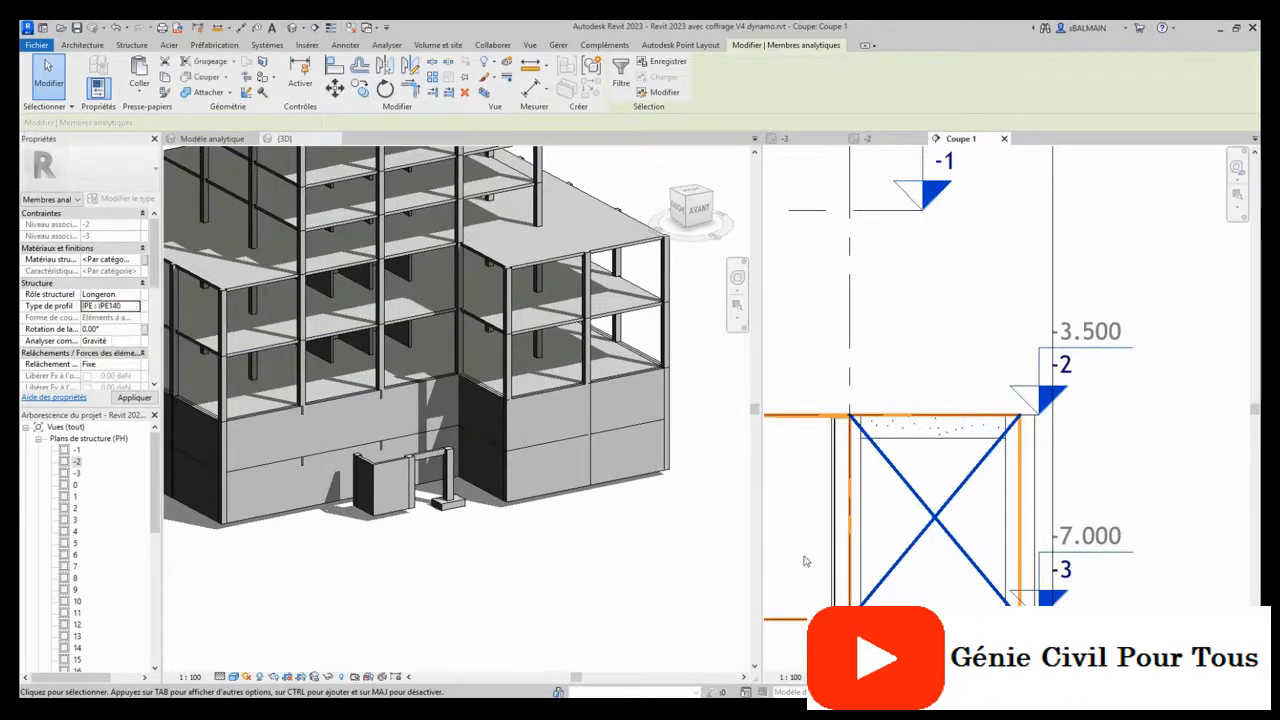
left_click(925, 370)
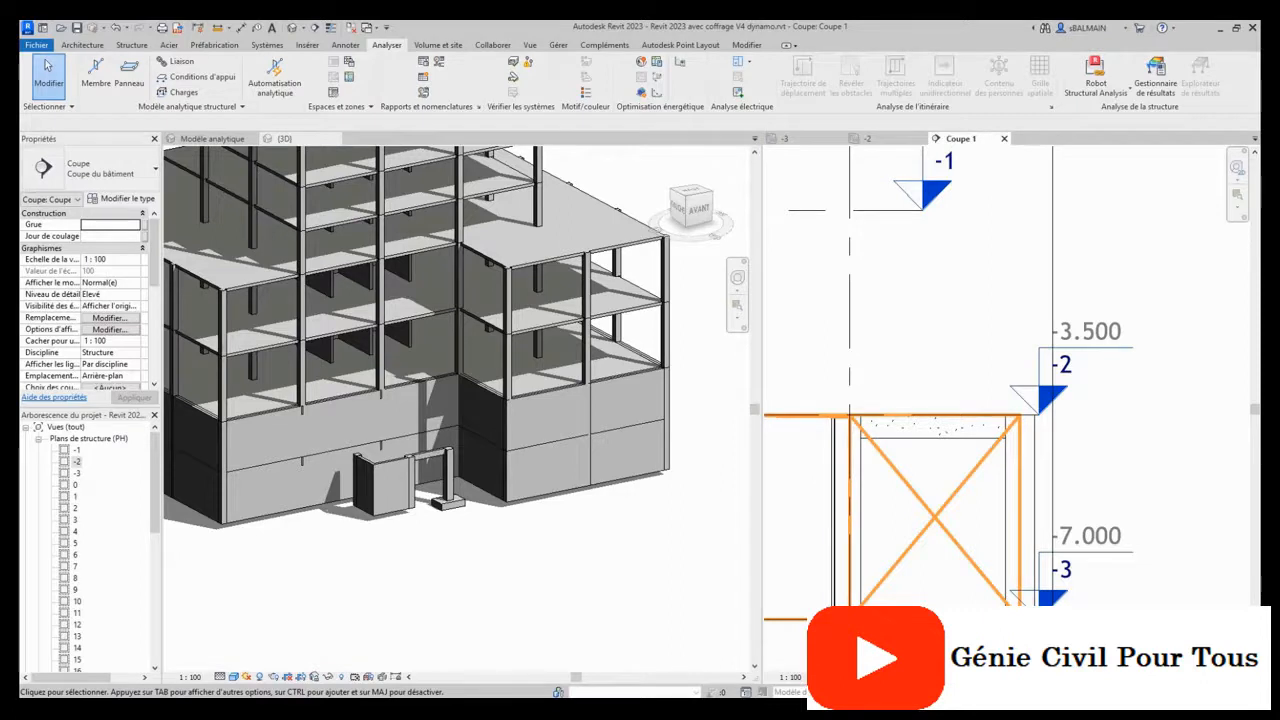
Switch to the Modèle analytique view and display the model with thin lines.
left_click(268, 170)
left_click(190, 140)
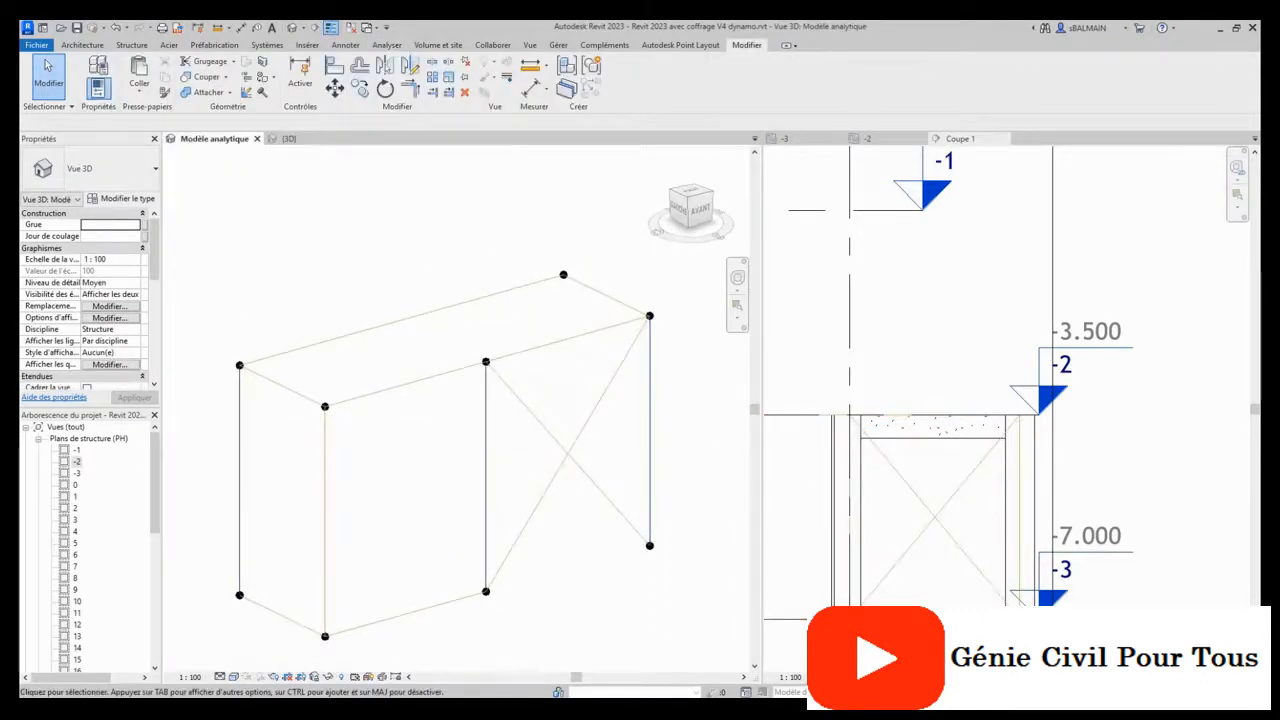
In the {3D} view, hide the small wall, column, beam and footing structure in front of the tower's basement by element.
key("ctrl+Tab")
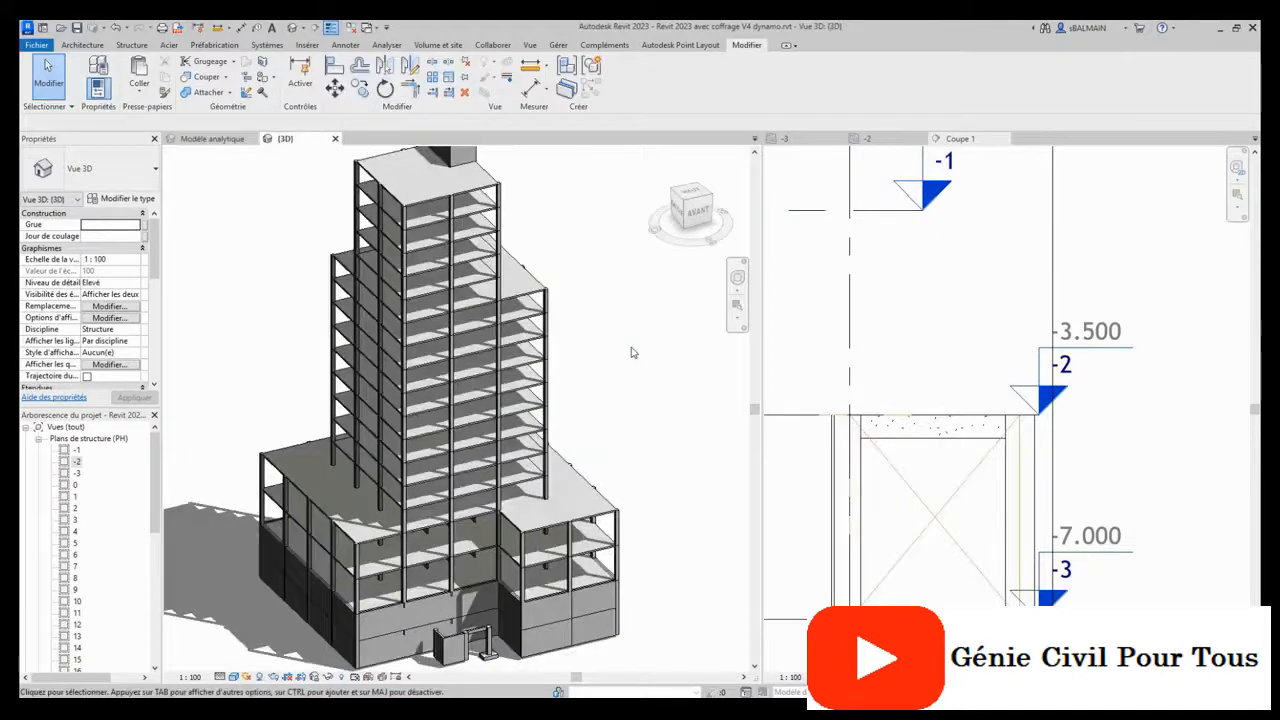
scroll(615, 623, "up", 3)
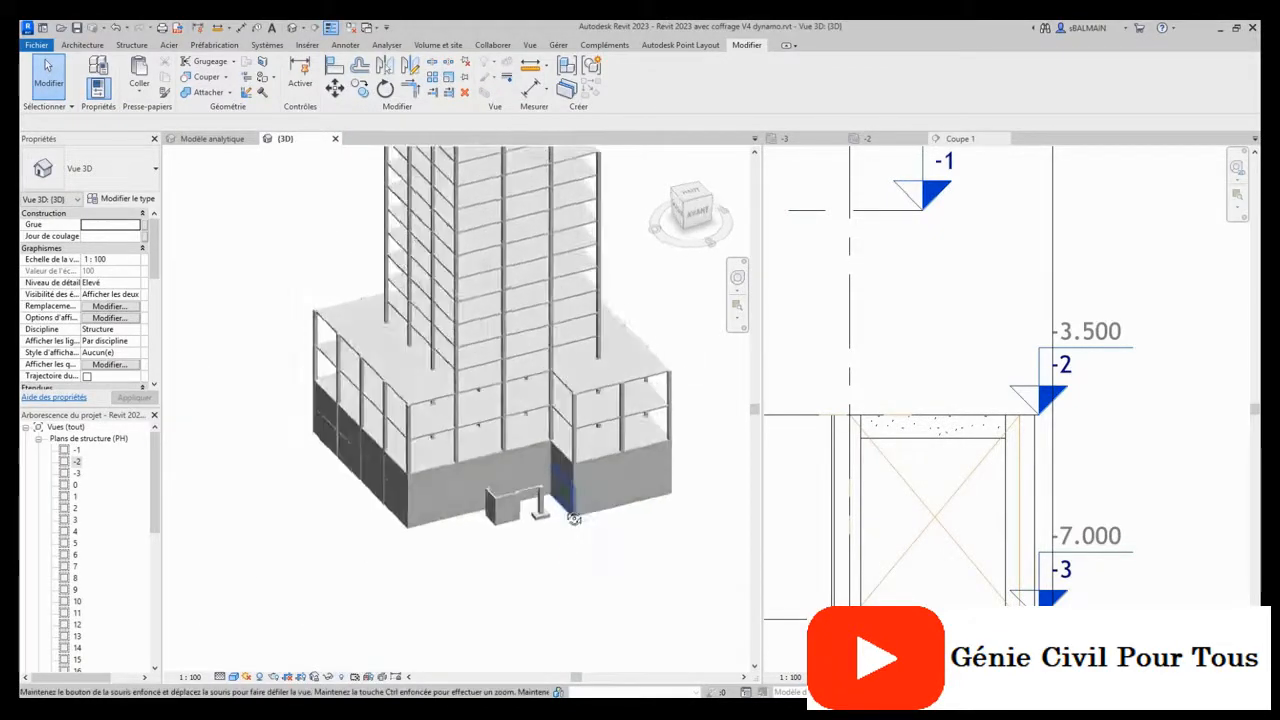
scroll(547, 543, "up", 5)
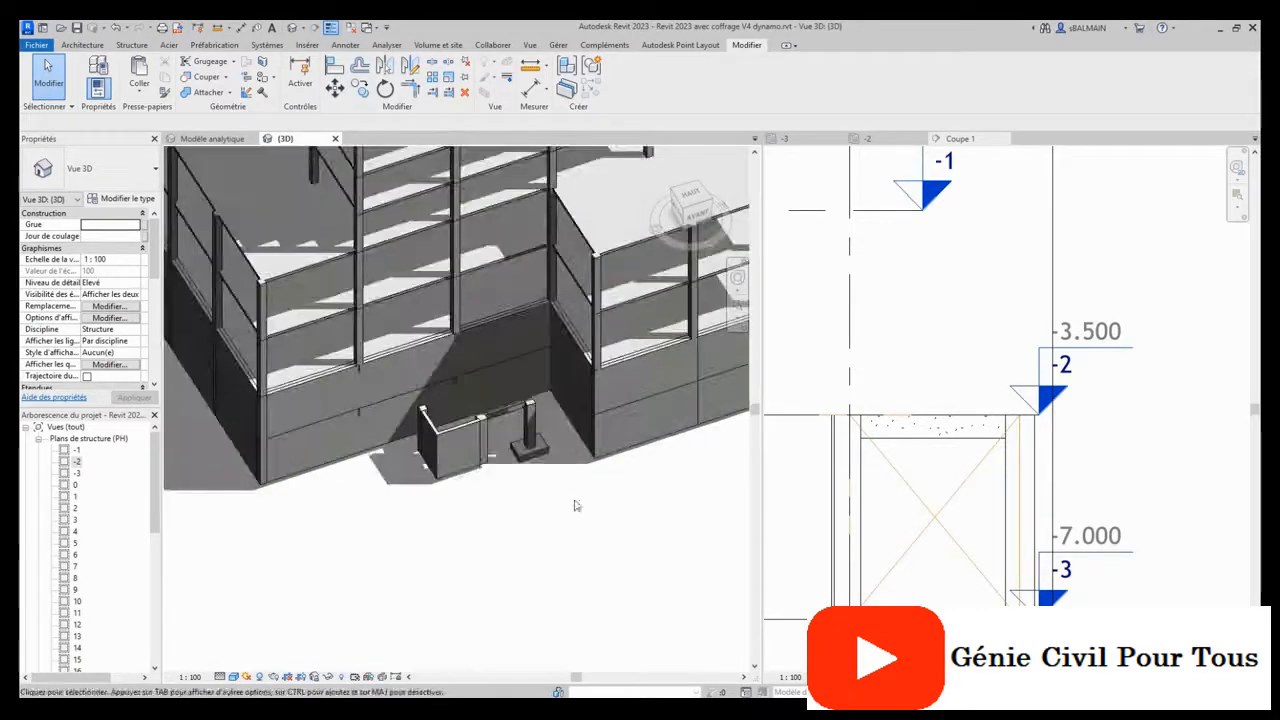
left_click_drag(412, 450, 412, 452)
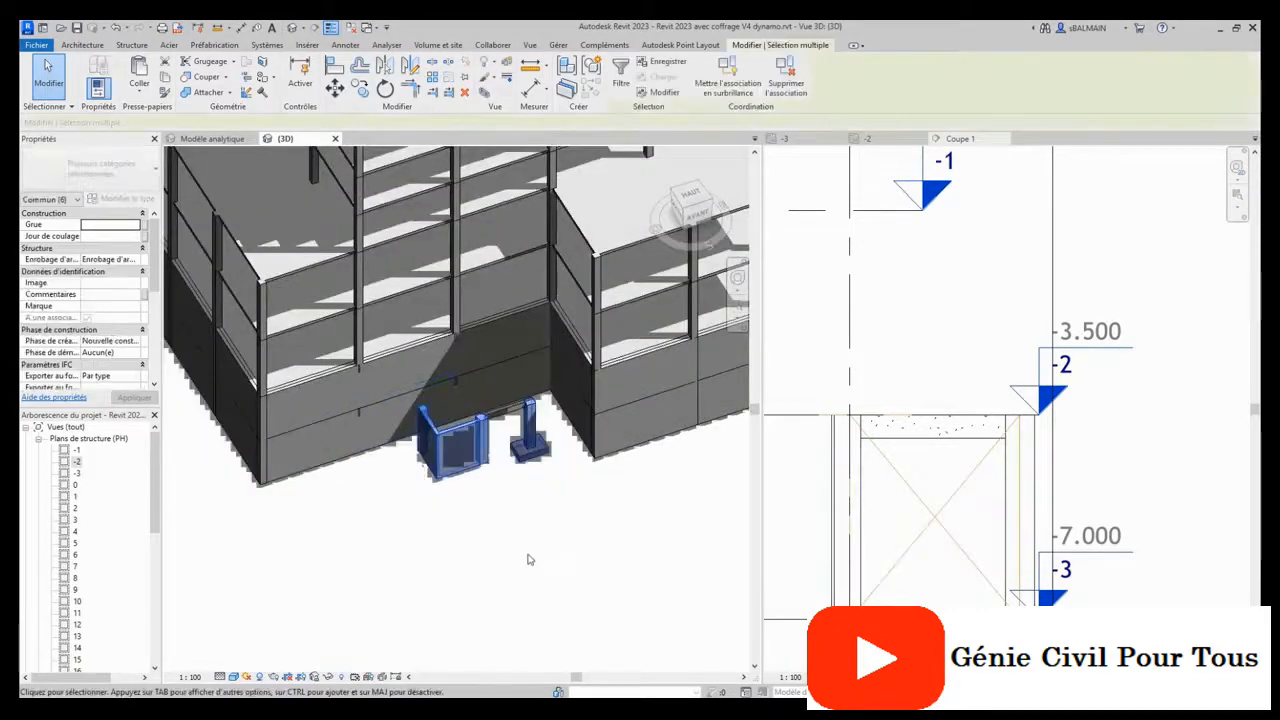
middle_click_drag(535, 478, 541, 552, "shift")
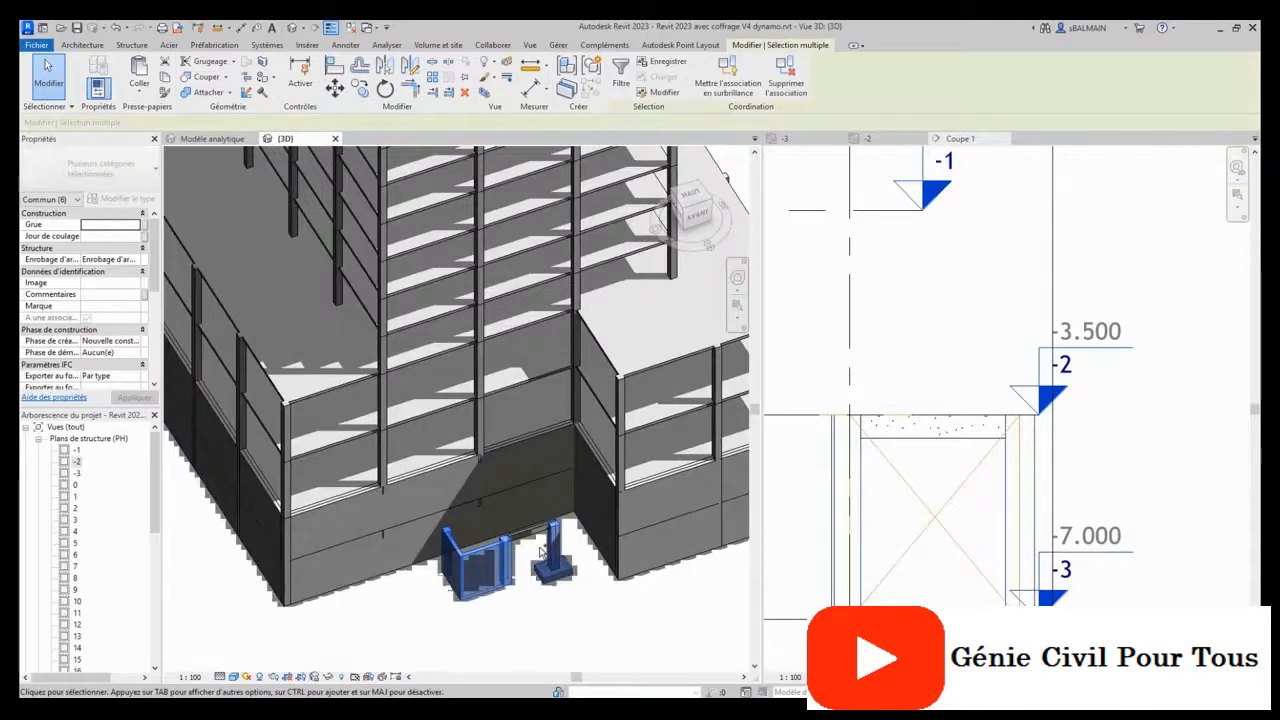
scroll(541, 552, "up", 2)
left_click(532, 525, "ctrl")
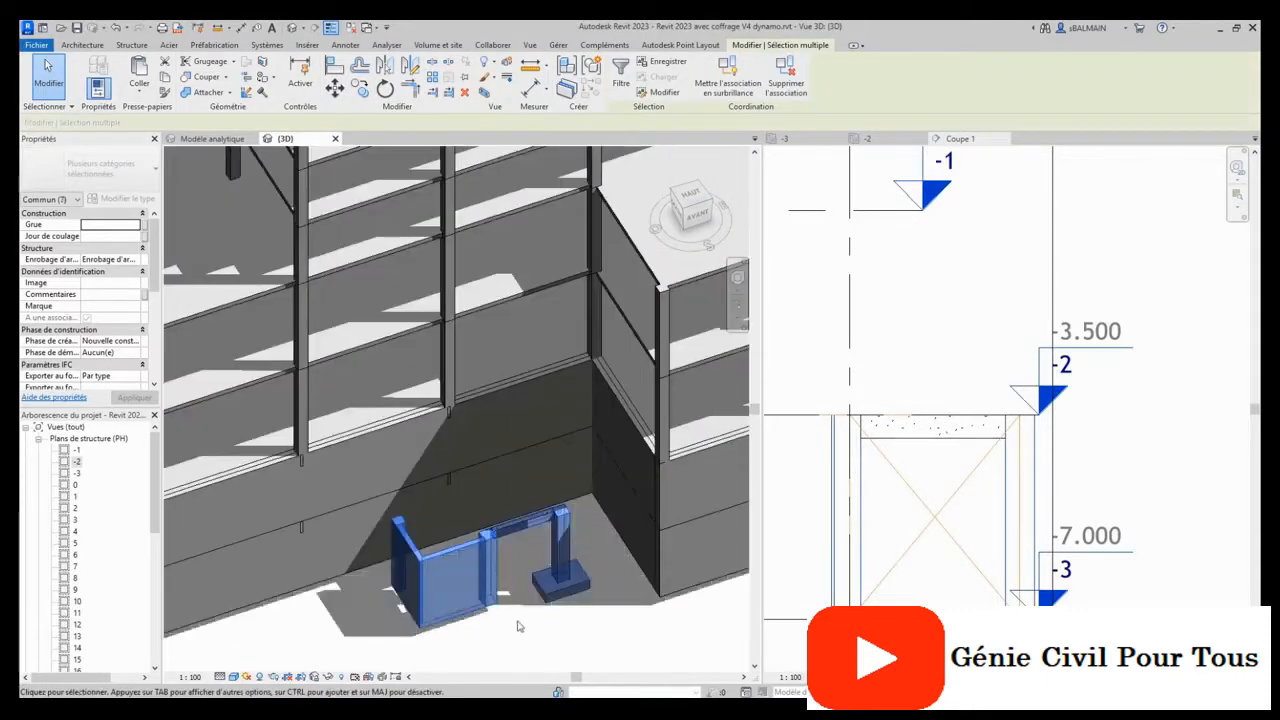
right_click(518, 626)
mouse_move(622, 342)
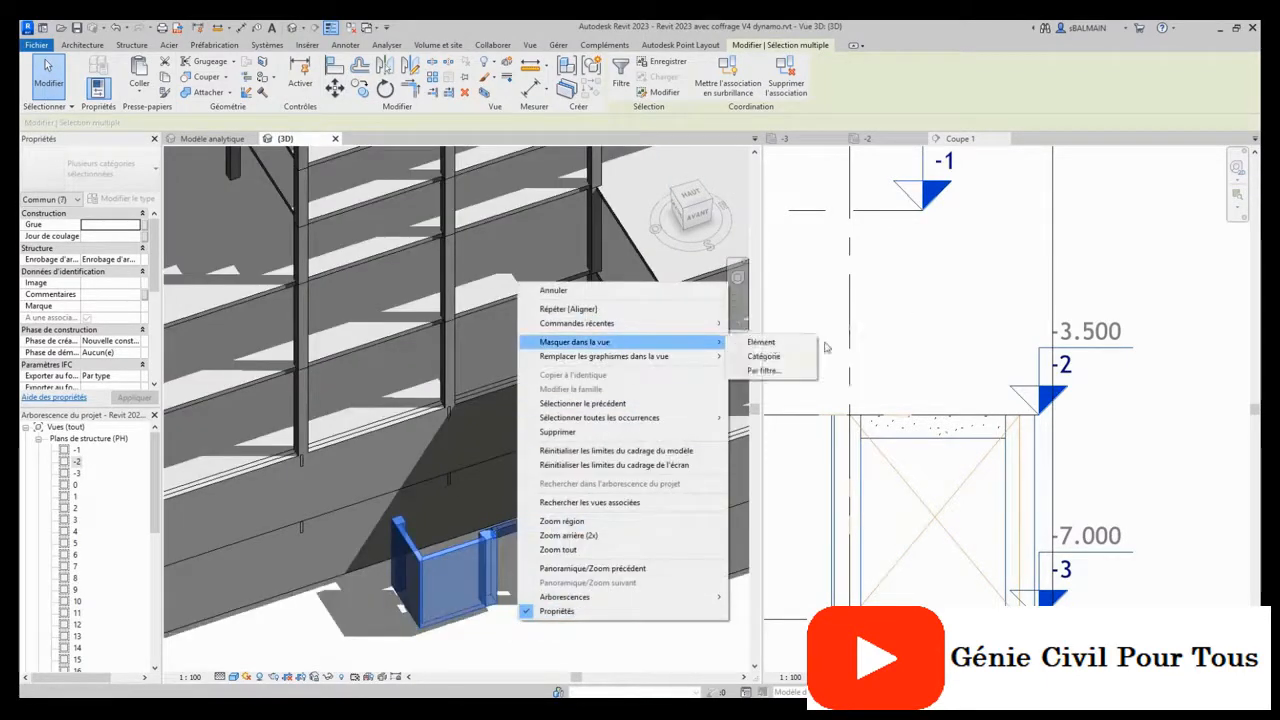
left_click(760, 342)
Open the level -2 structural plan from the Coupe 1 section.
scroll(577, 625, "down", 3)
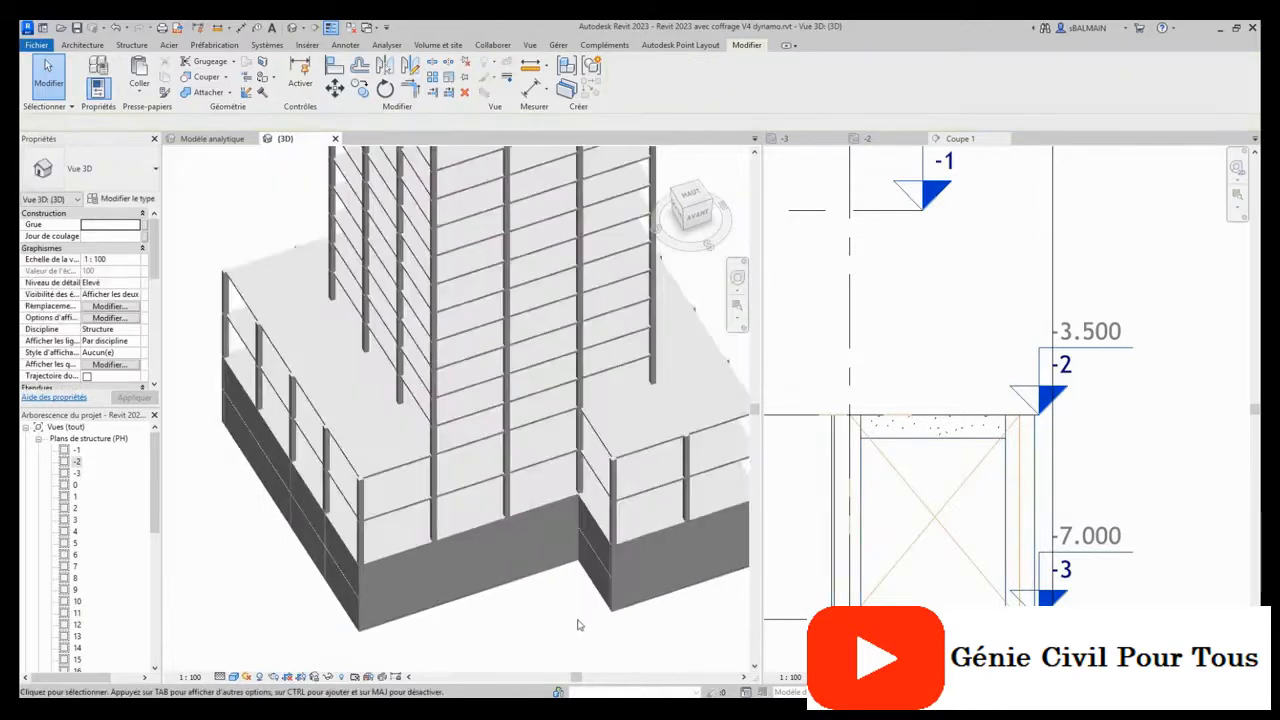
scroll(577, 625, "down", 2)
left_click(835, 288)
scroll(945, 337, "down", 1)
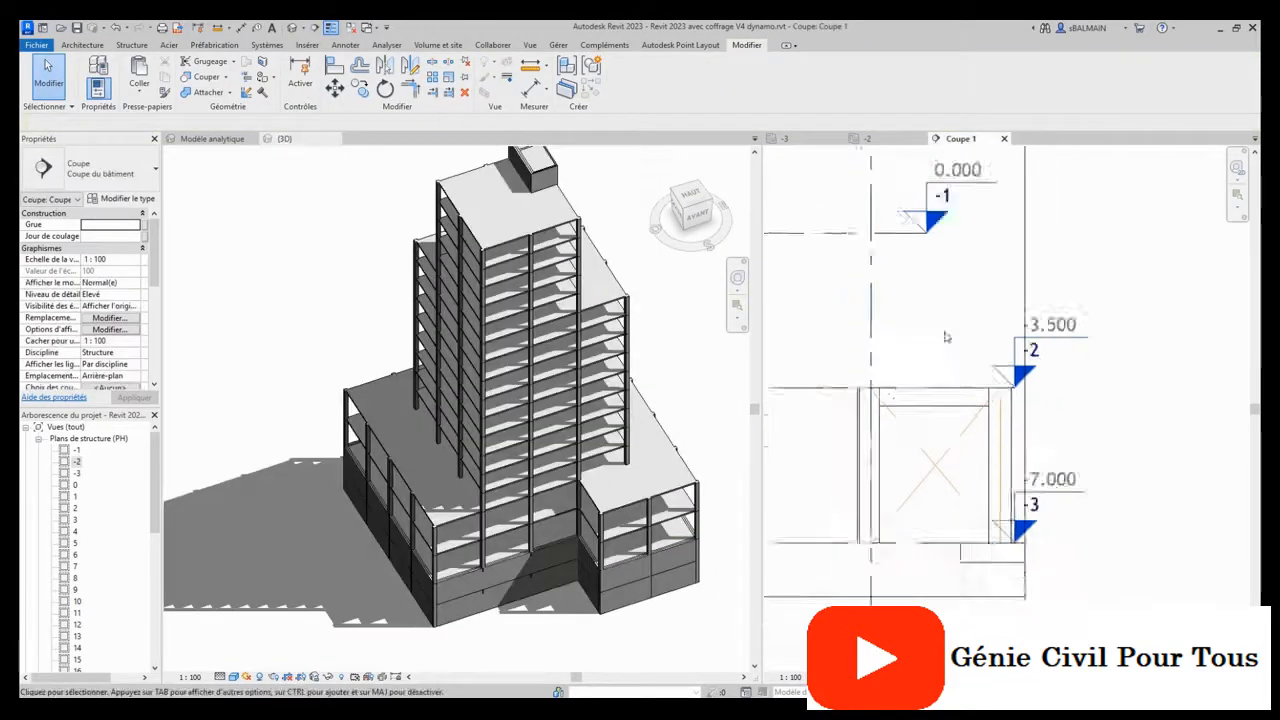
scroll(945, 337, "down", 3)
double_click(964, 330)
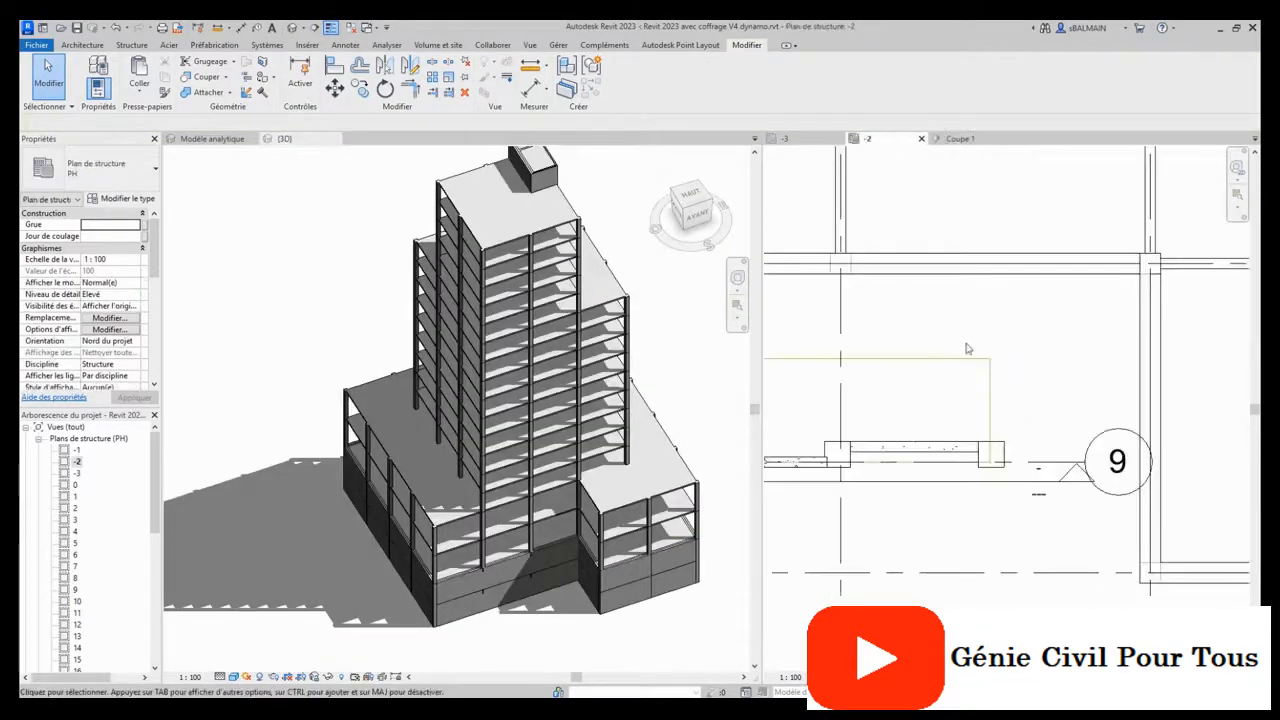
scroll(967, 348, "down", 5)
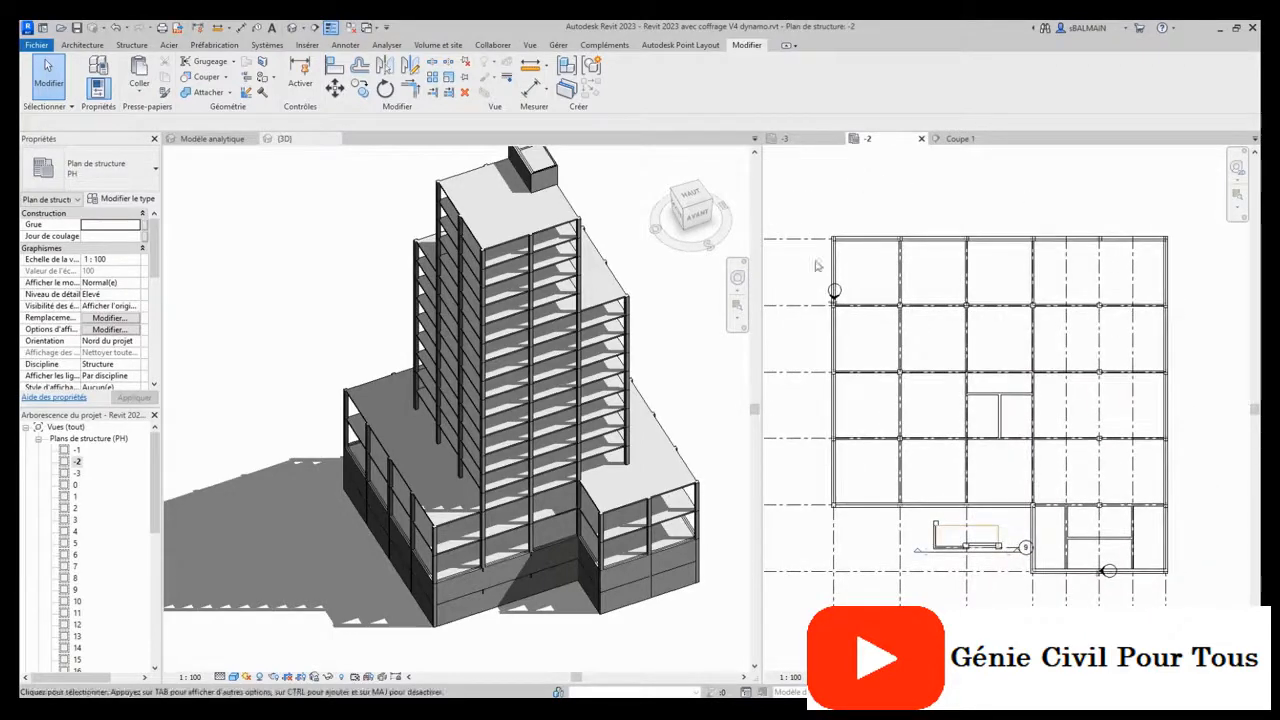
From the front 3D view, select the lowest basement storey and open the Physique à analytique pour les bâtiments script, reviewing its inputs.
left_click(705, 213)
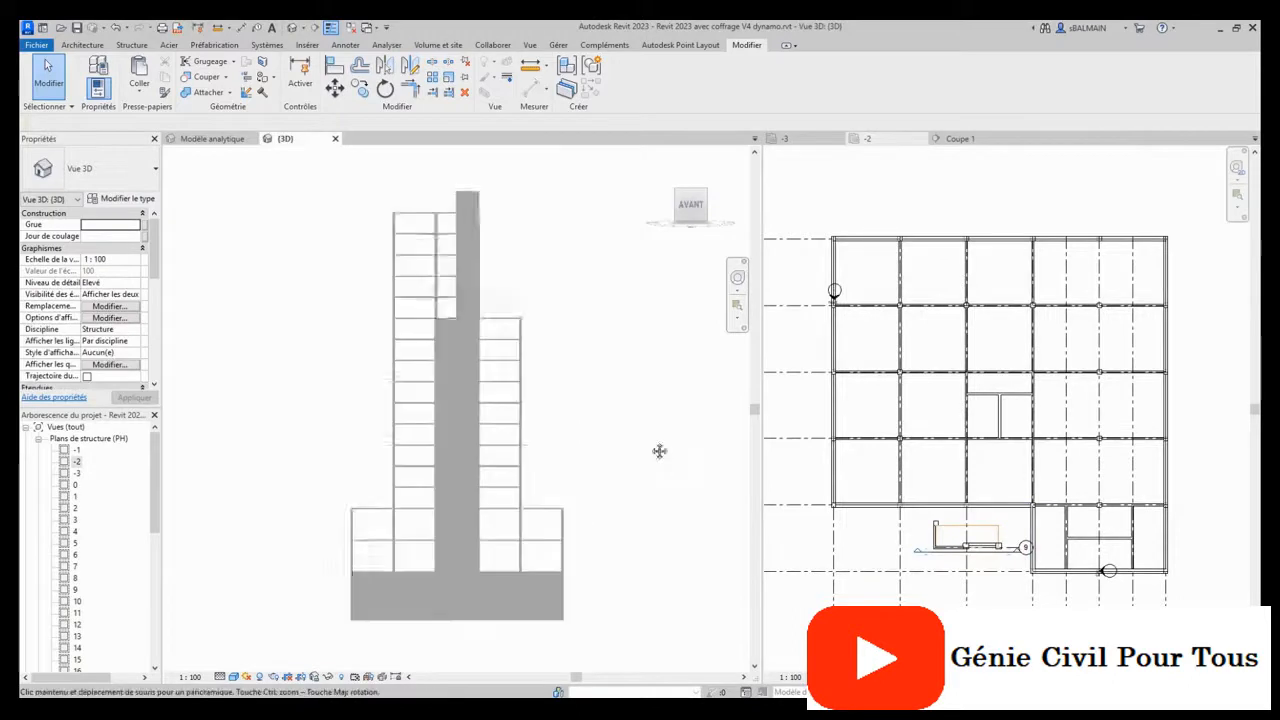
left_click_drag(593, 532, 306, 488)
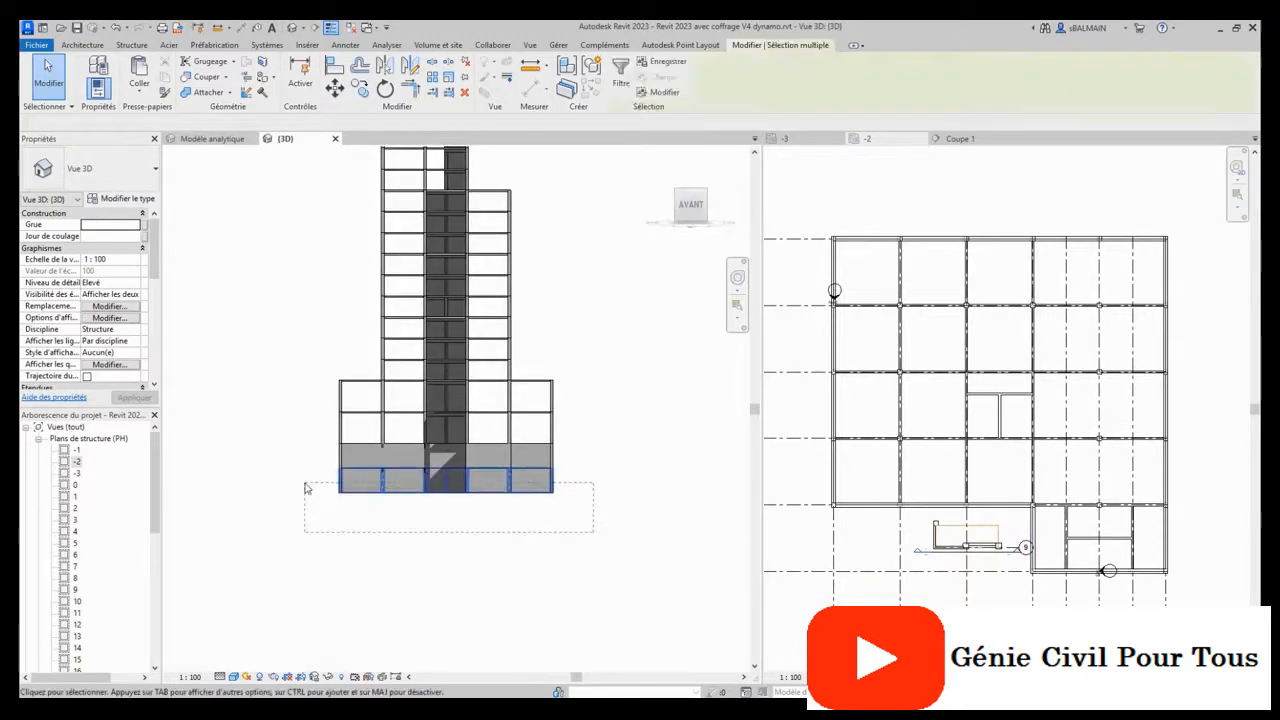
left_click(345, 45)
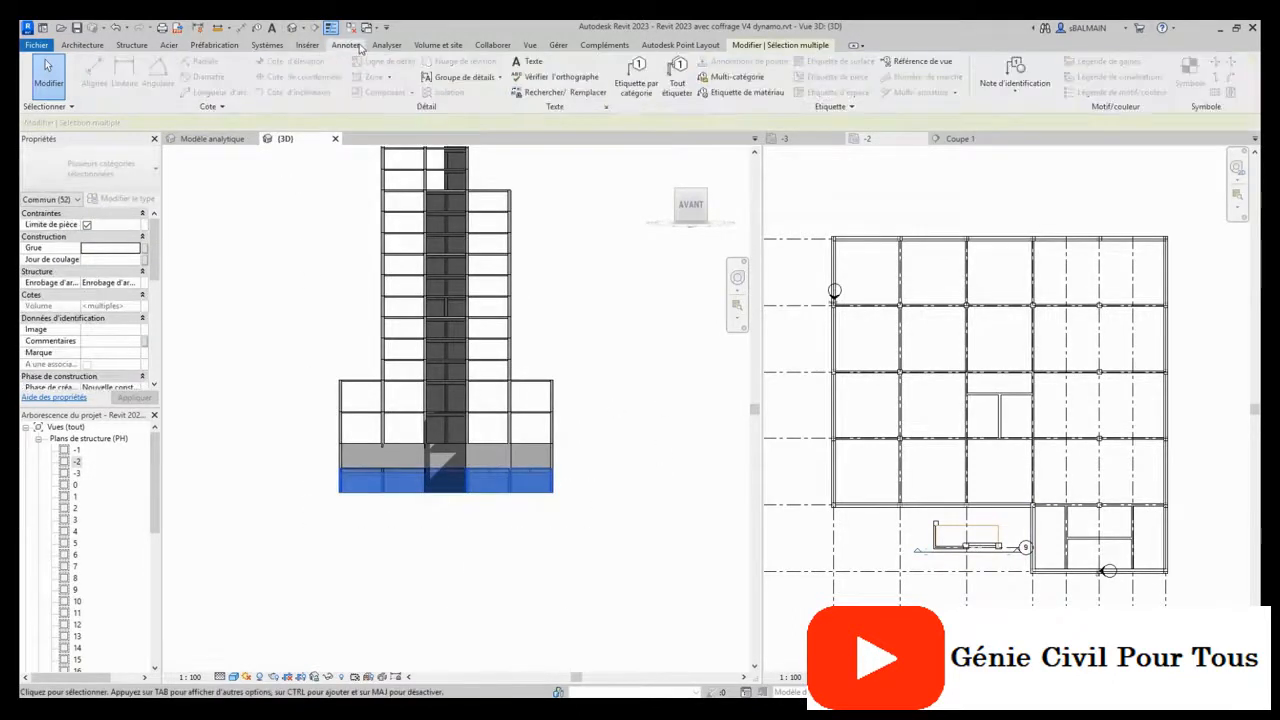
left_click(386, 45)
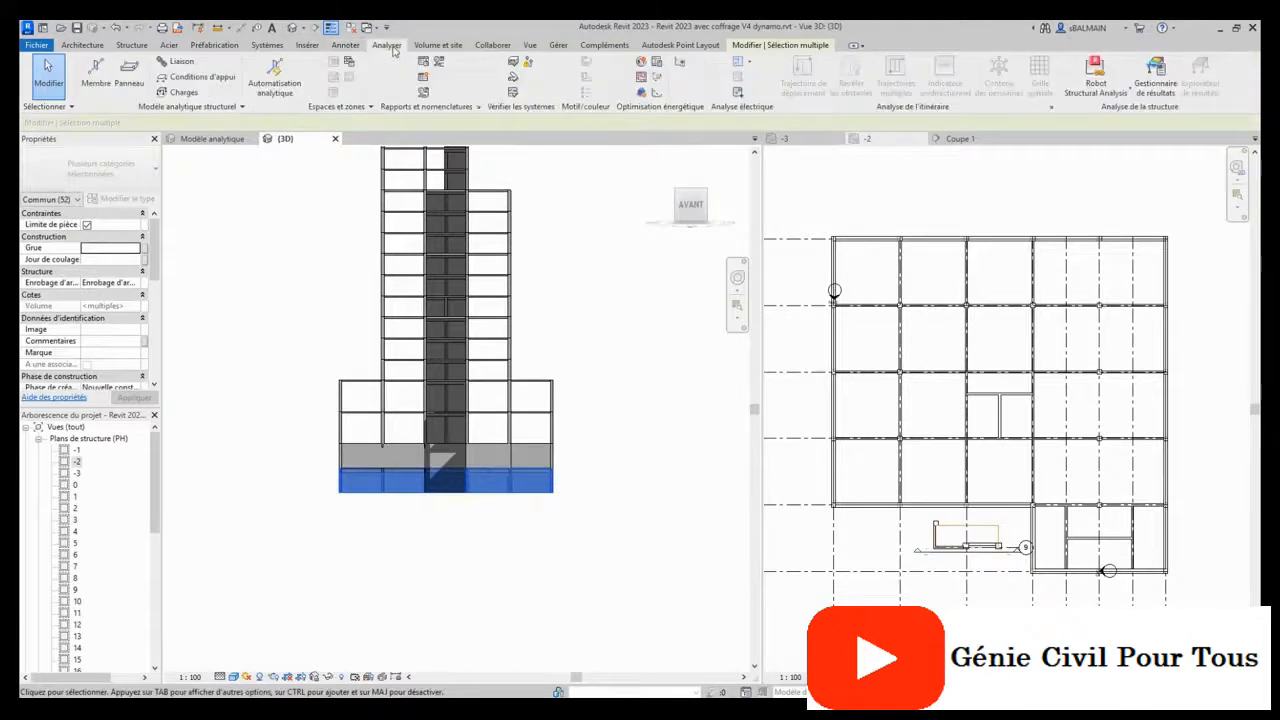
left_click(275, 76)
left_click_drag(1037, 100, 701, 79)
scroll(737, 447, "down", 3)
scroll(737, 447, "down", 3)
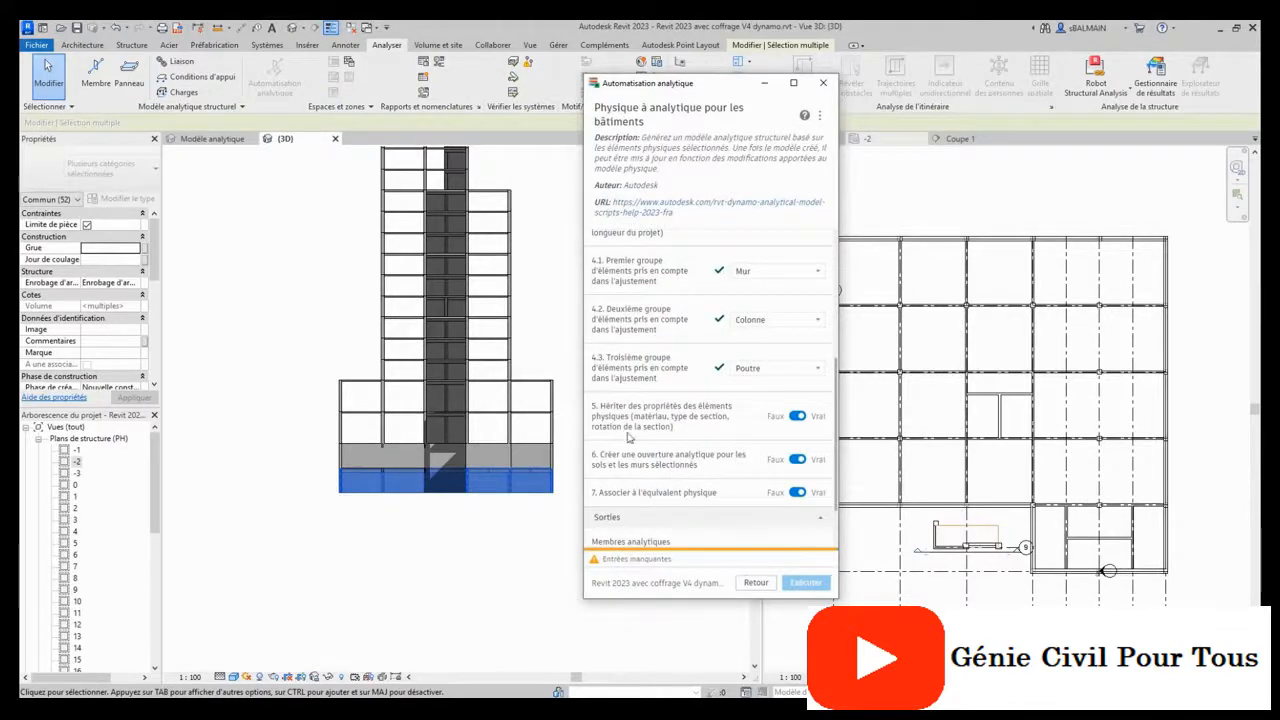
scroll(704, 333, "up", 5)
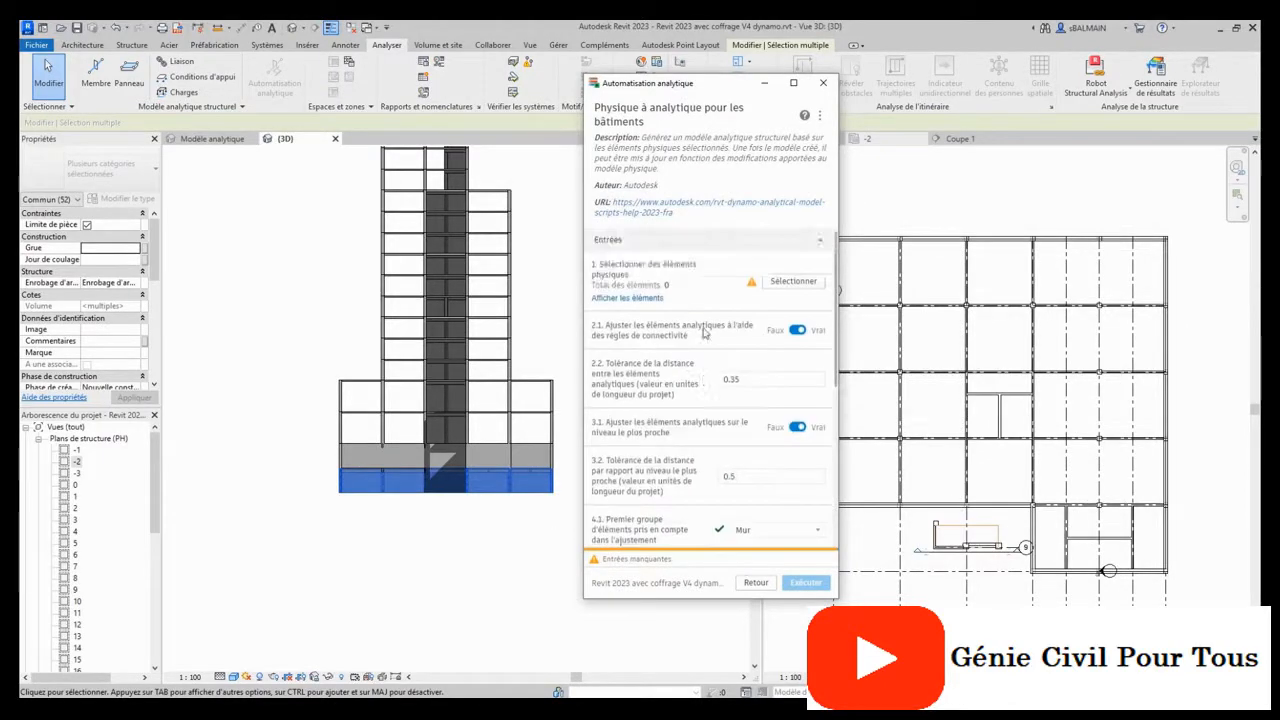
Set the lowest basement storey's elements as the script's physical elements and execute the analytical conversion.
left_click(801, 288)
left_click_drag(566, 530, 314, 486)
left_click(806, 582)
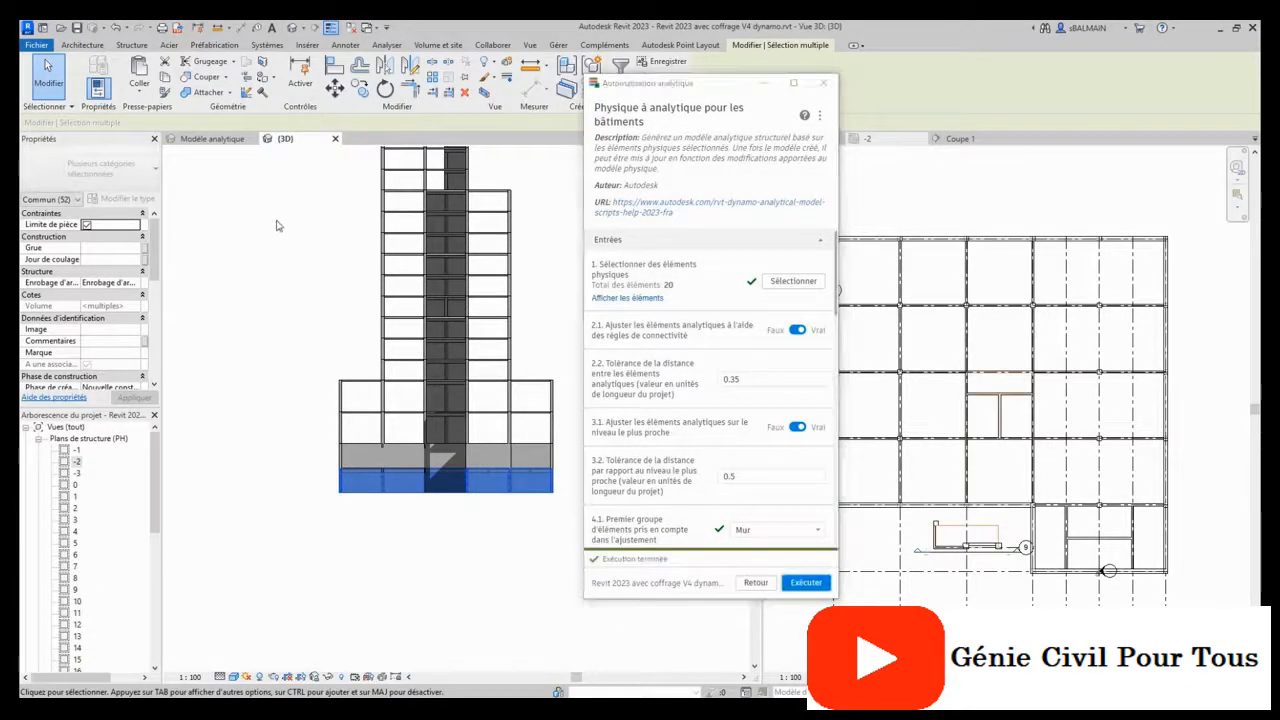
Examine the generated analytical members and panels in the Modèle analytique view.
left_click(212, 139)
scroll(430, 460, "down", 5)
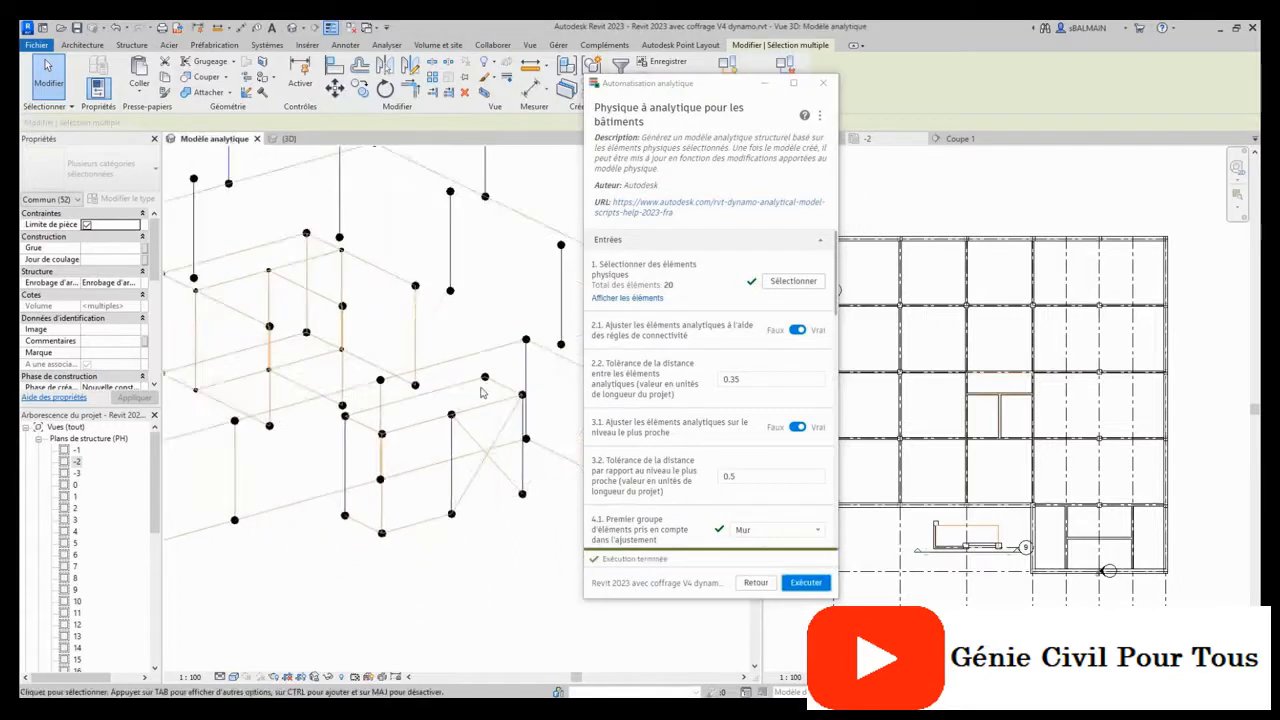
scroll(430, 470, "down", 4)
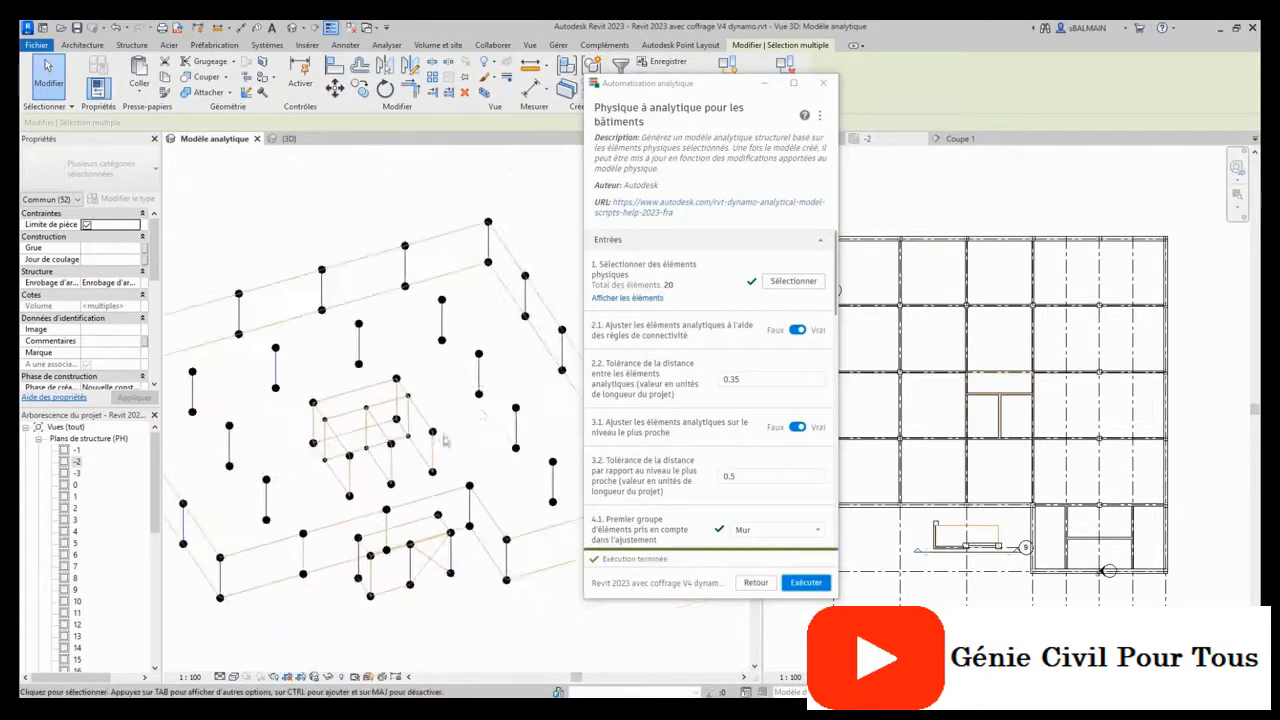
middle_click_drag(455, 425, 487, 410)
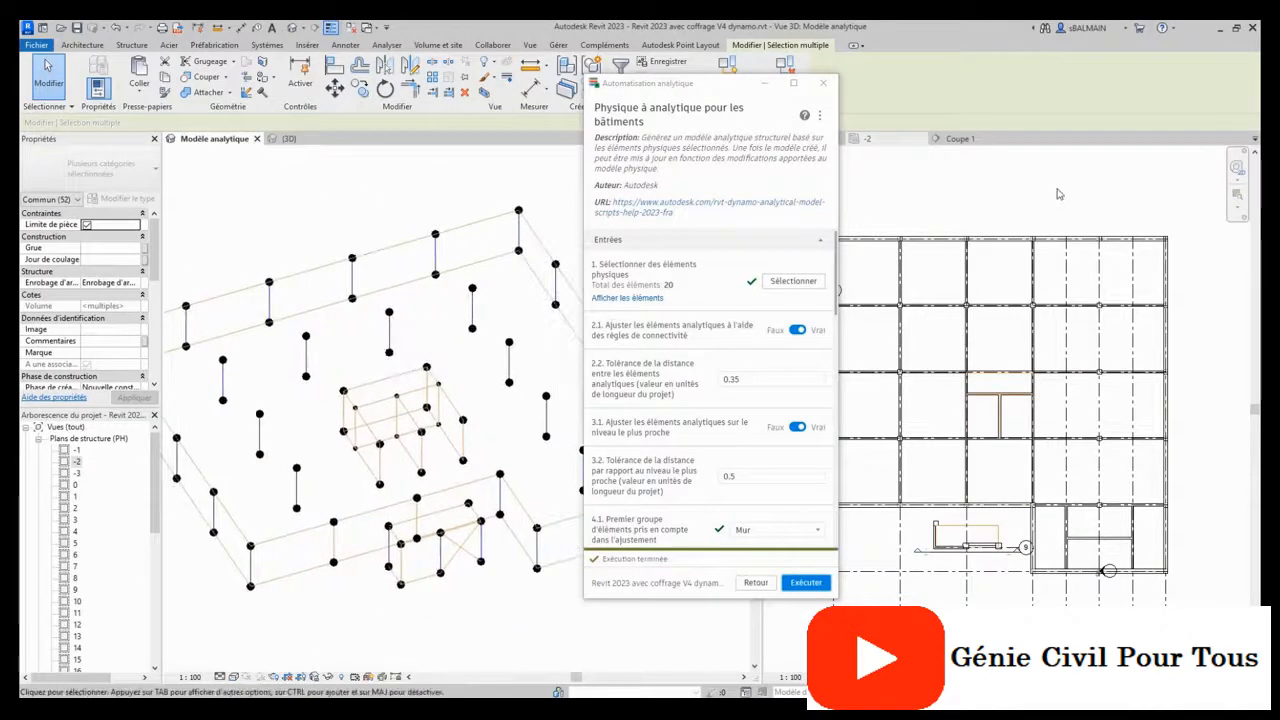
Turn off thin lines in plan -2 and examine how the analytical panels sit relative to the core walls.
left_click_drag(728, 90, 611, 102)
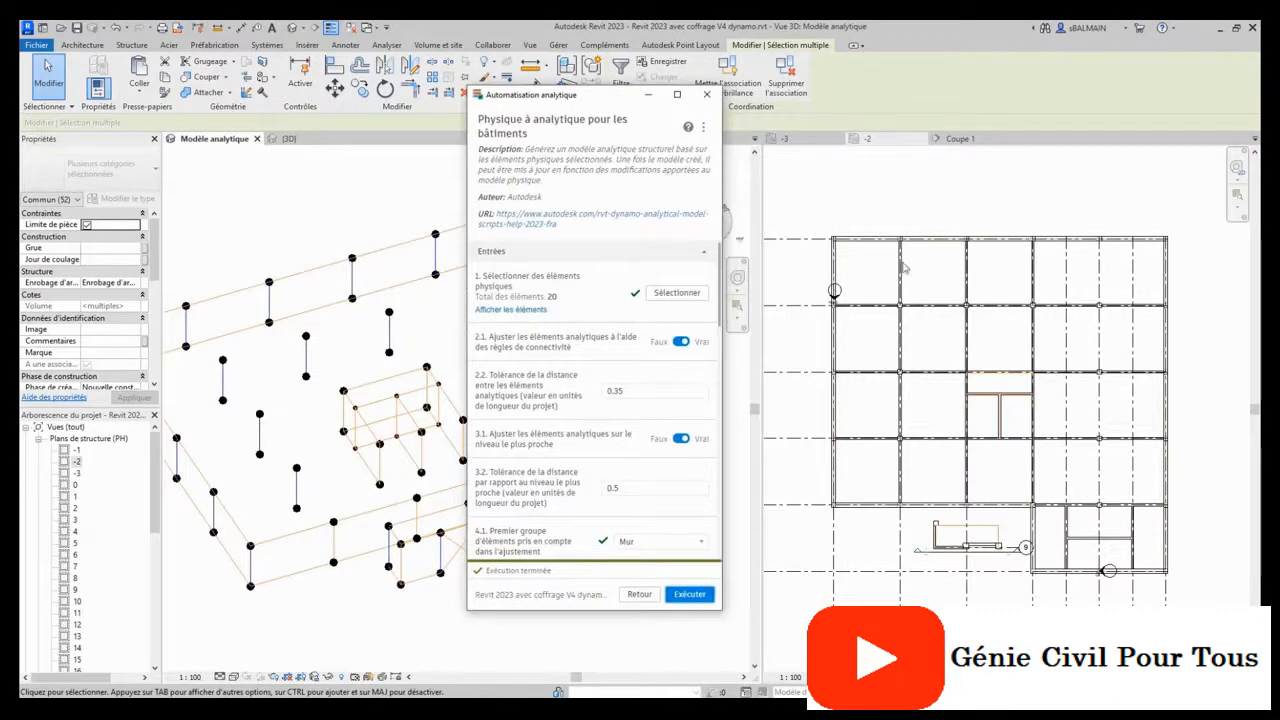
scroll(1048, 370, "up", 3)
scroll(1060, 350, "up", 2)
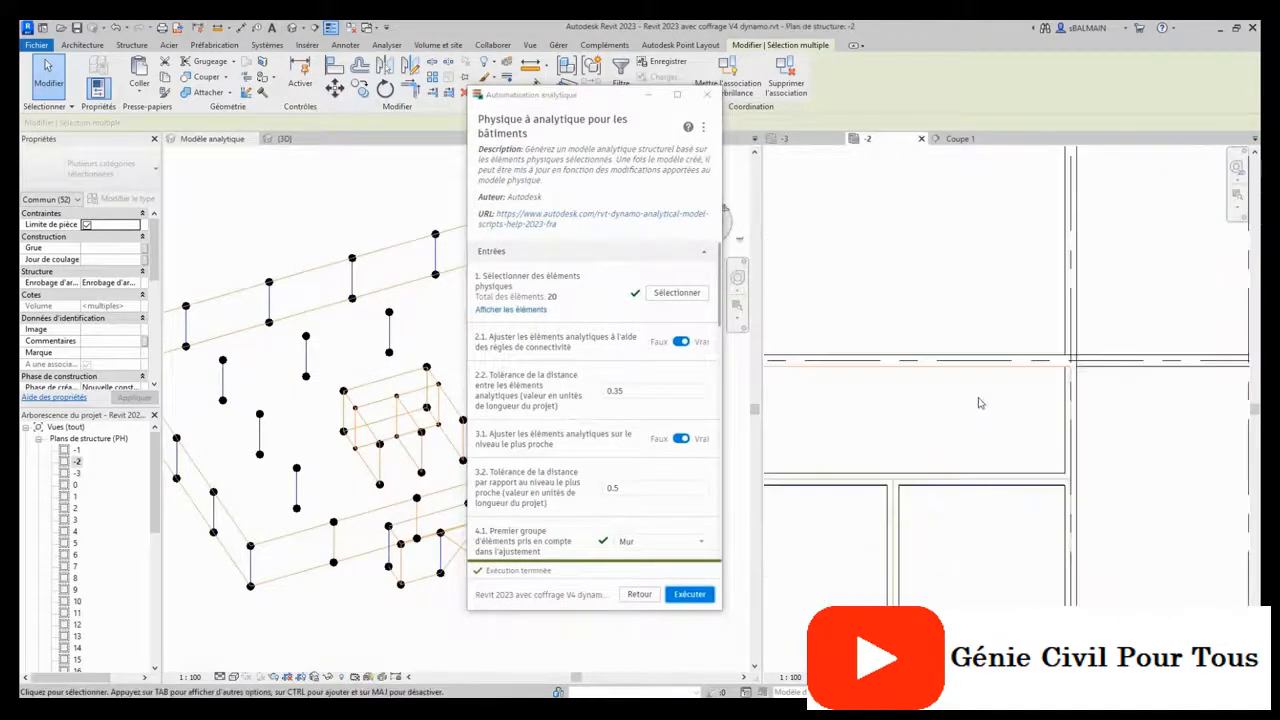
scroll(1100, 283, "up", 2)
scroll(1058, 376, "up", 2)
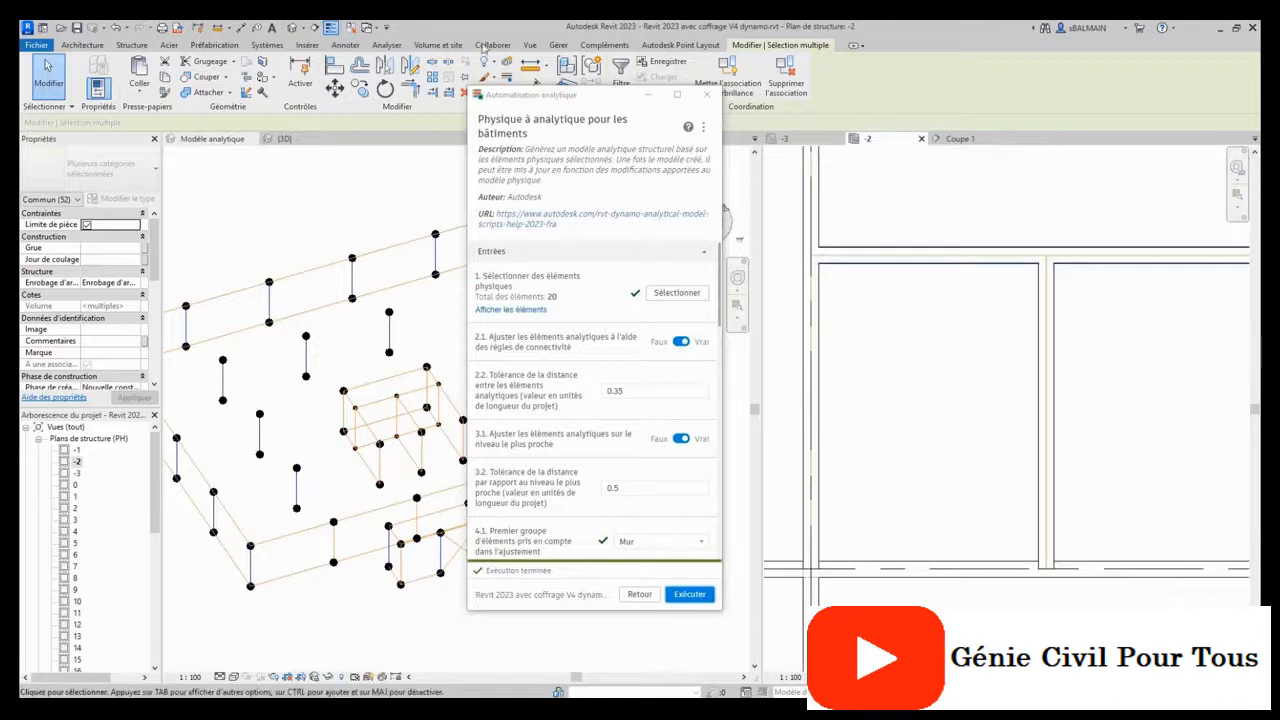
left_click(334, 29)
left_click(1089, 437)
scroll(1111, 427, "down", 2)
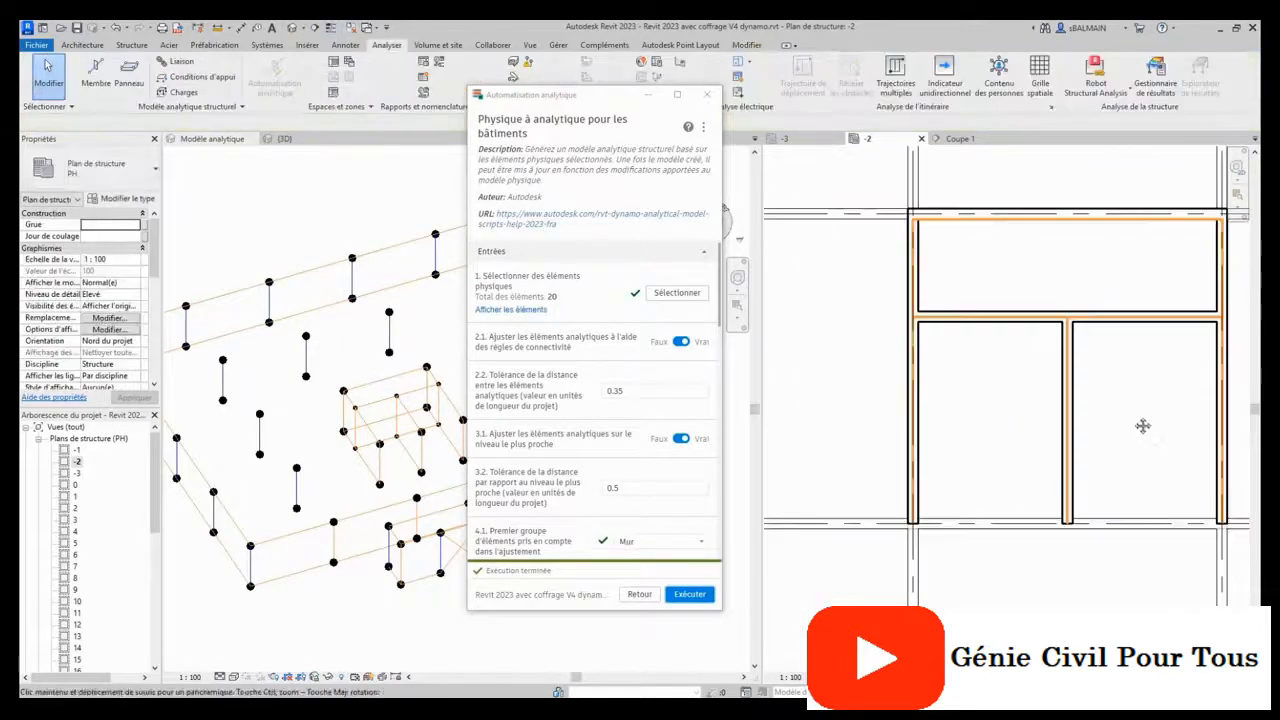
middle_click_drag(1143, 426, 1037, 207)
scroll(1020, 323, "down", 2)
middle_click_drag(1114, 433, 910, 400)
middle_click_drag(894, 187, 967, 461)
middle_click_drag(946, 270, 1011, 331)
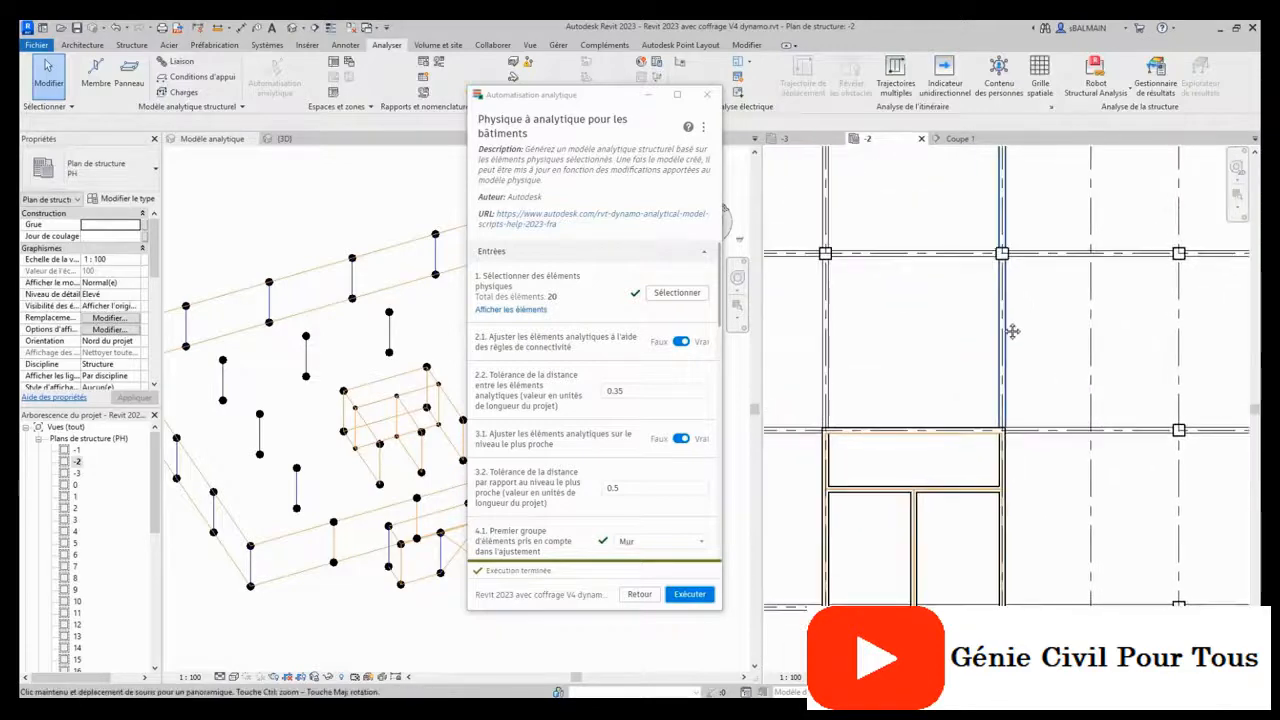
middle_click_drag(900, 465, 971, 437)
scroll(975, 430, "up", 3)
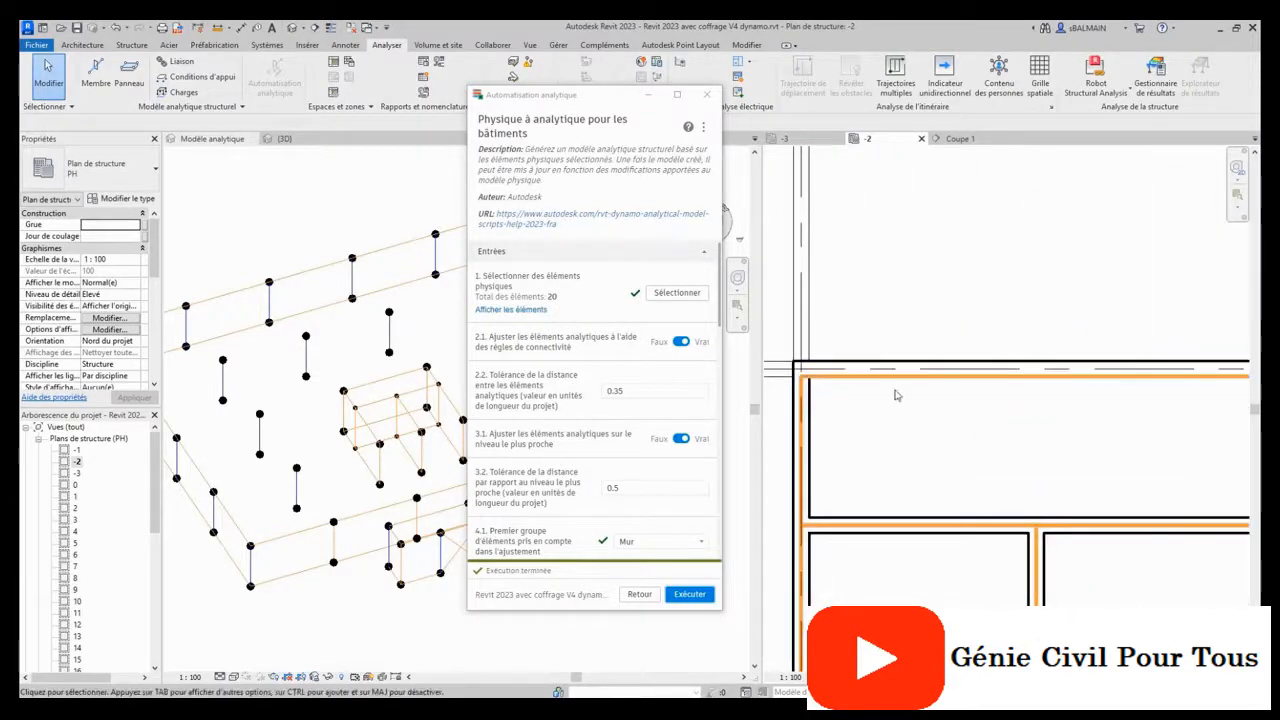
Align the analytical panel along the core's upper wall in plan -2 with that wall's axis.
left_click(940, 378)
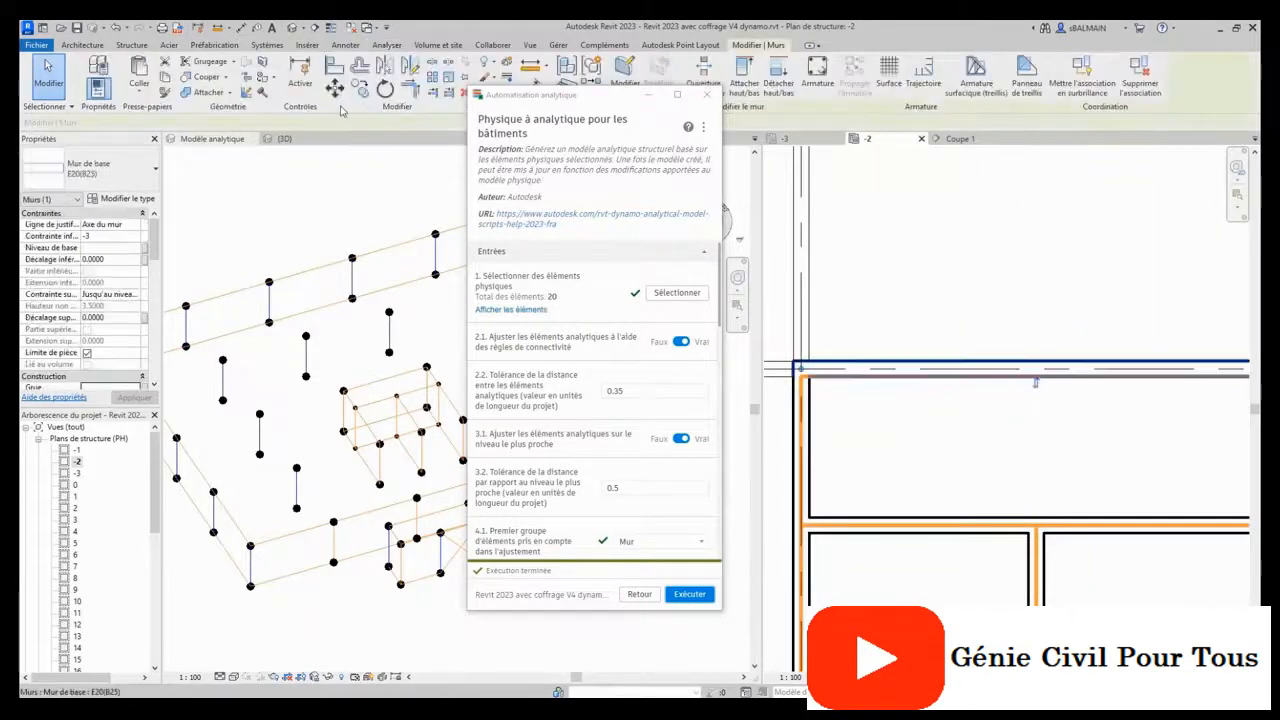
left_click(334, 65)
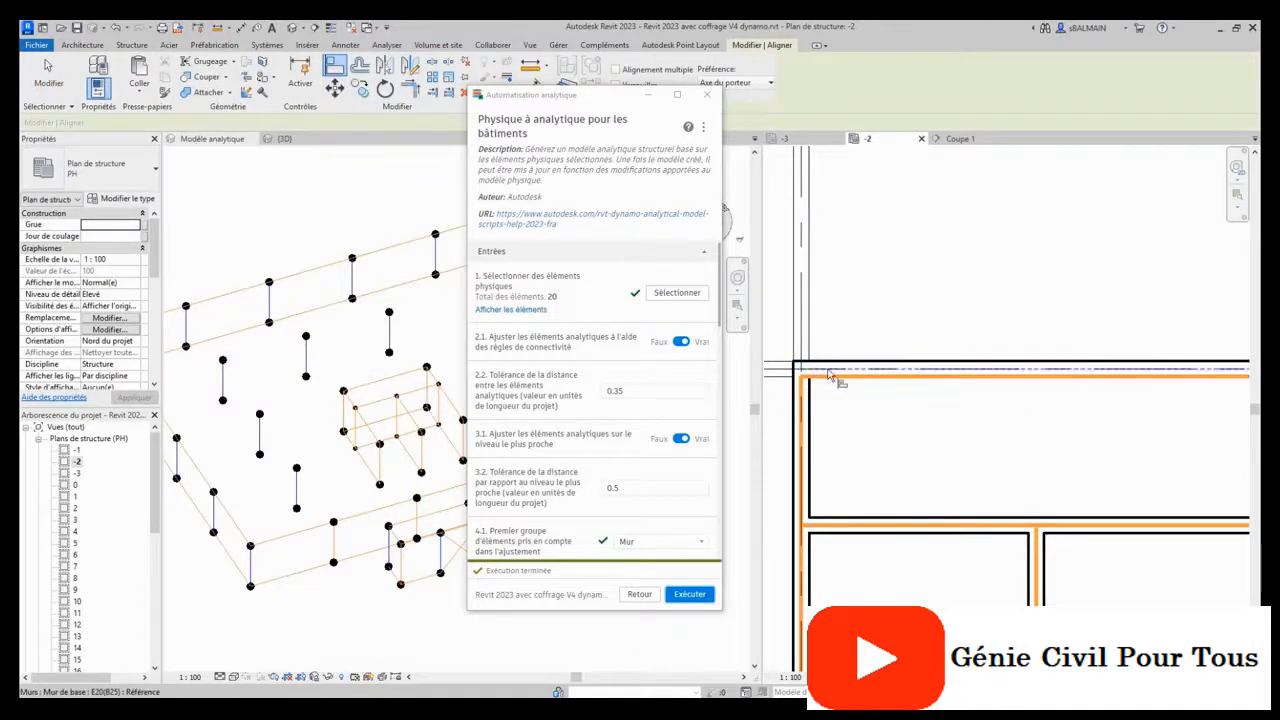
left_click(830, 377)
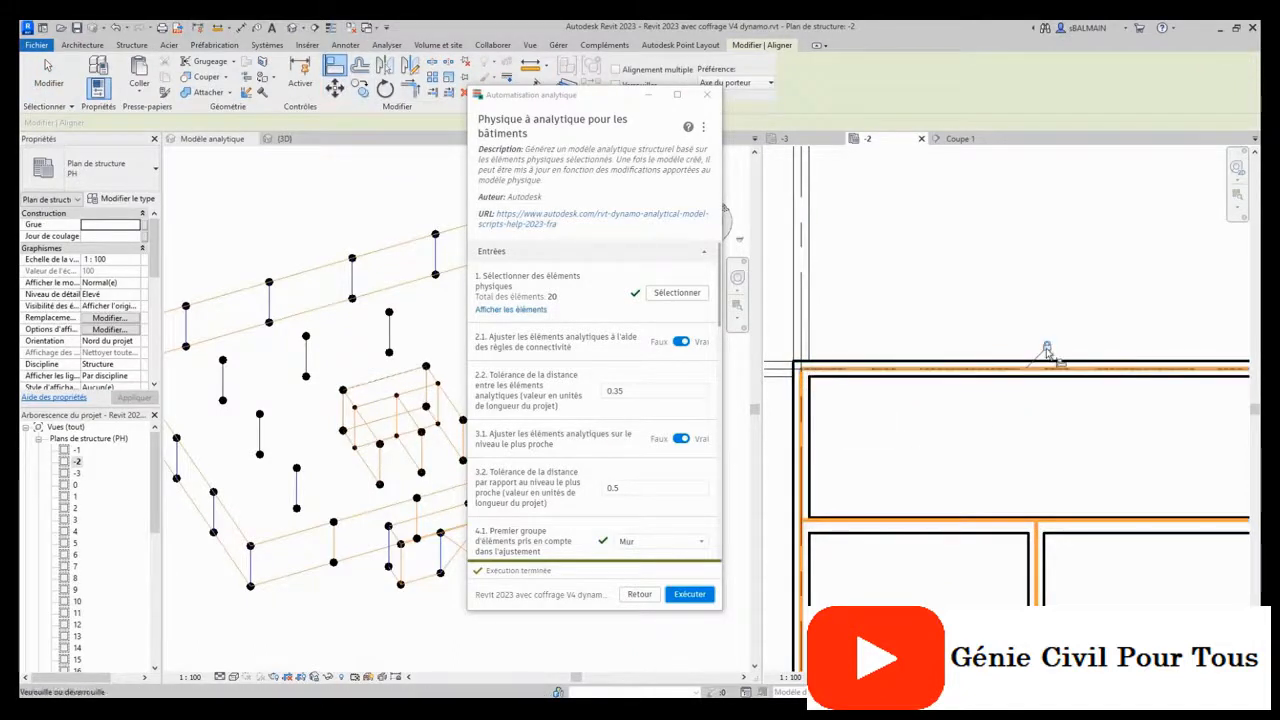
key("Escape")
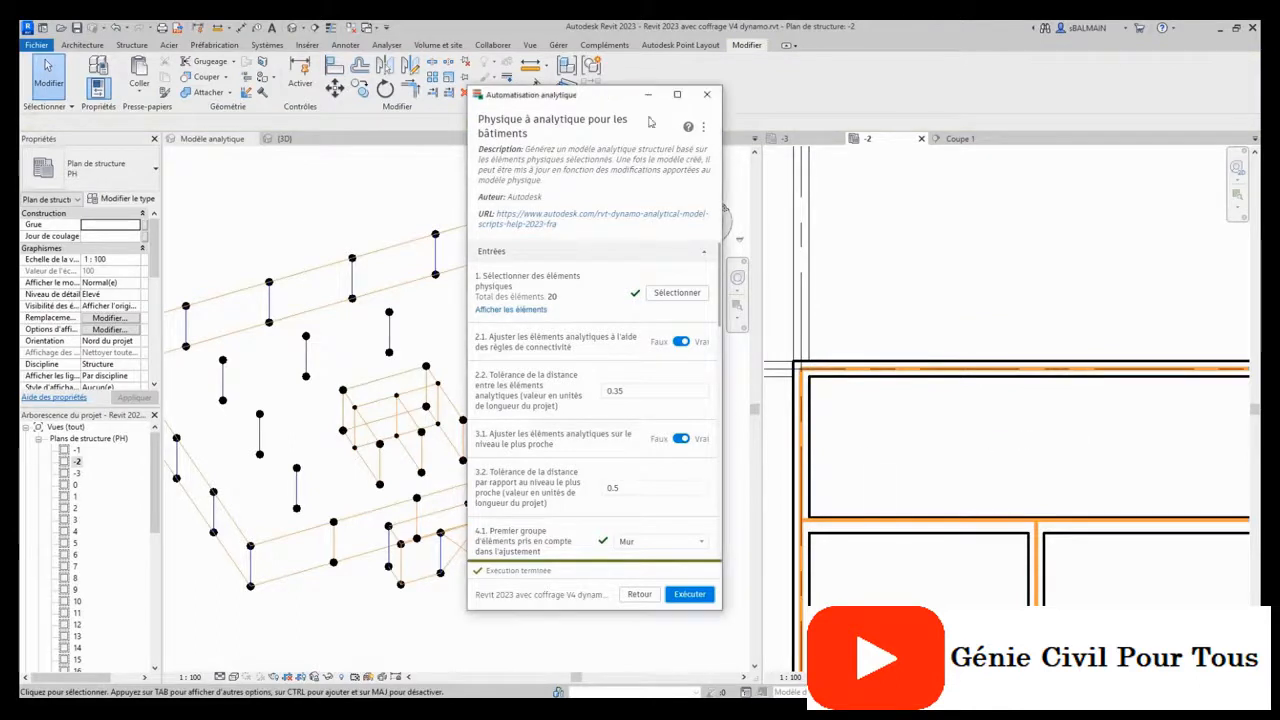
Set the level -2 floor framing in the 3D view as the script's physical elements and execute the analytical conversion.
left_click_drag(603, 96, 1070, 150)
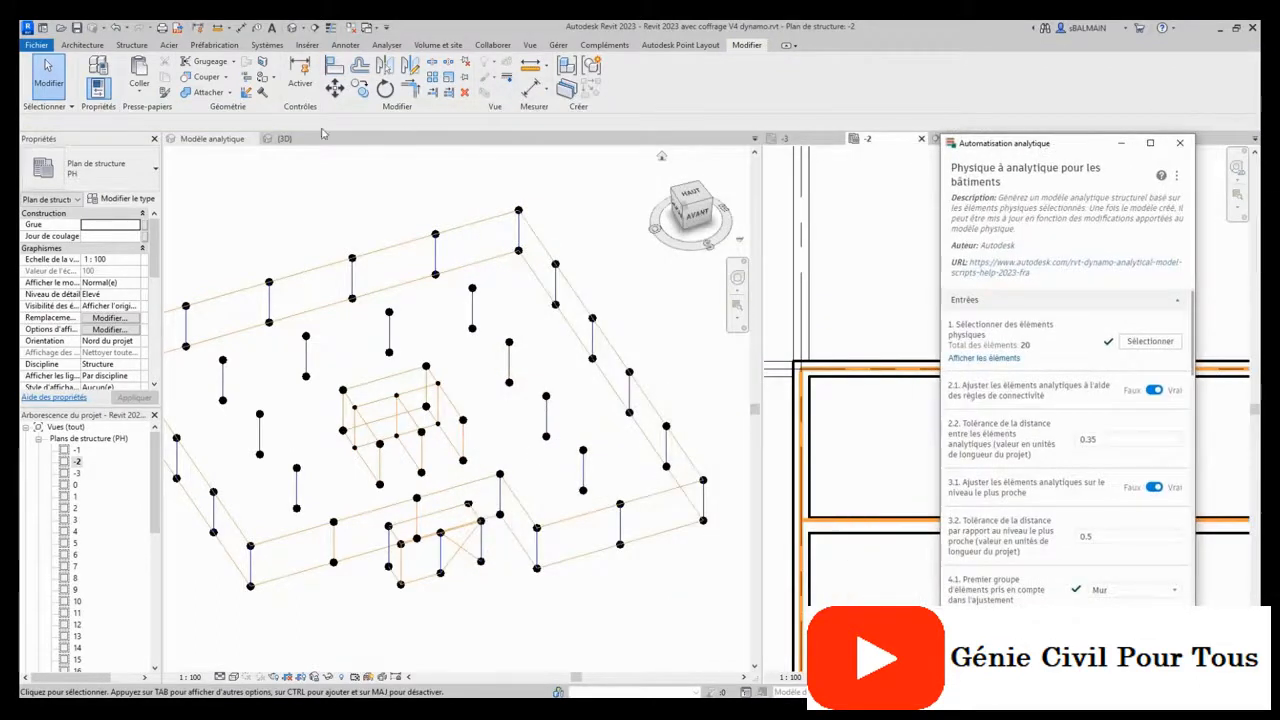
left_click(284, 138)
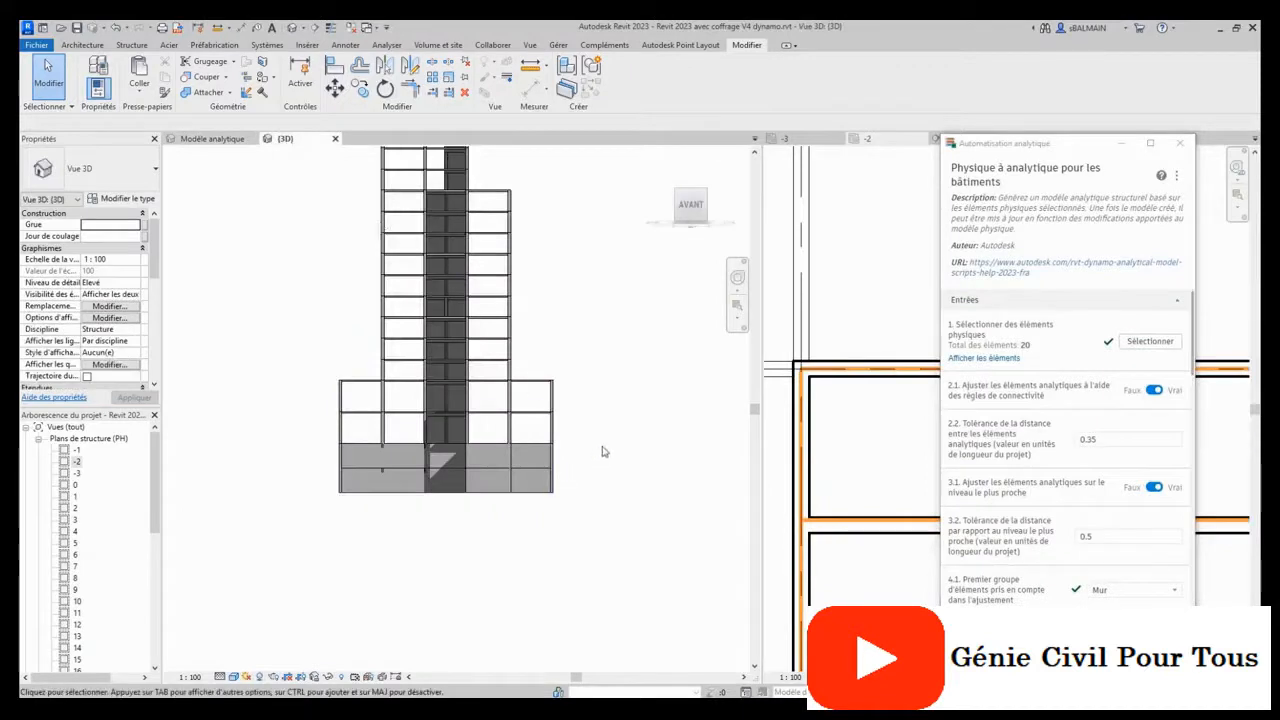
left_click_drag(307, 456, 615, 488)
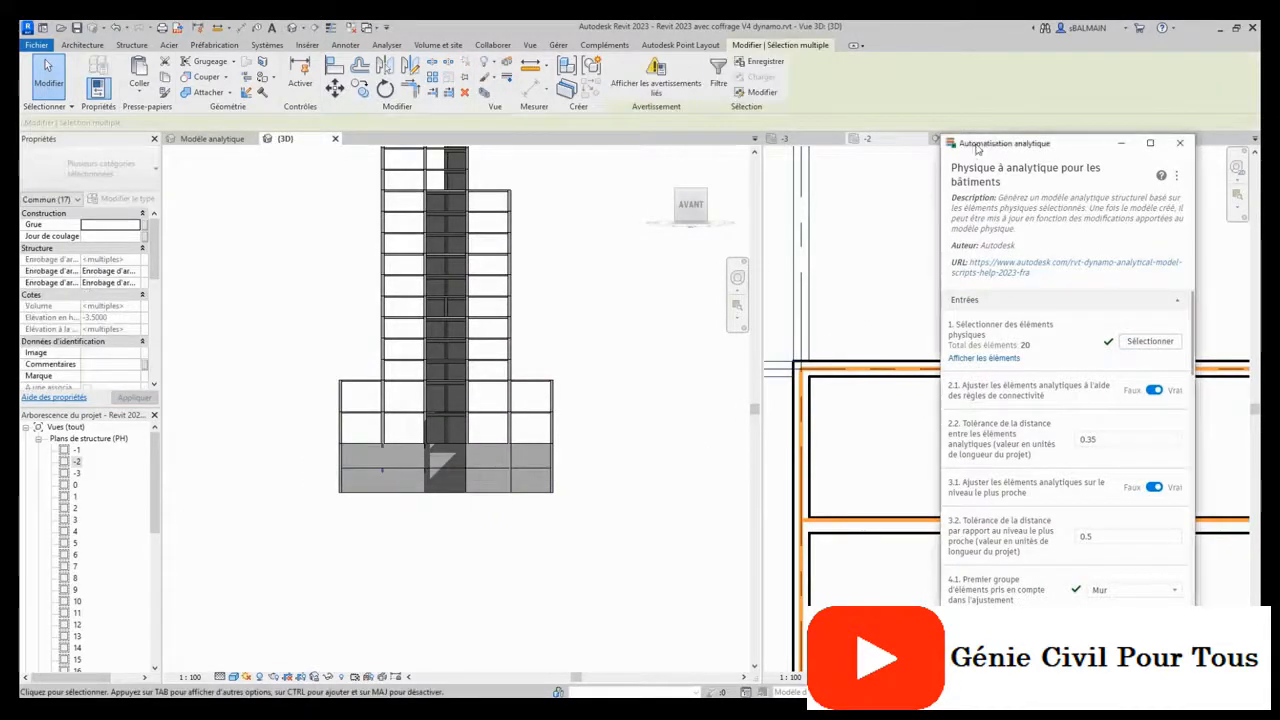
left_click_drag(1004, 148, 795, 134)
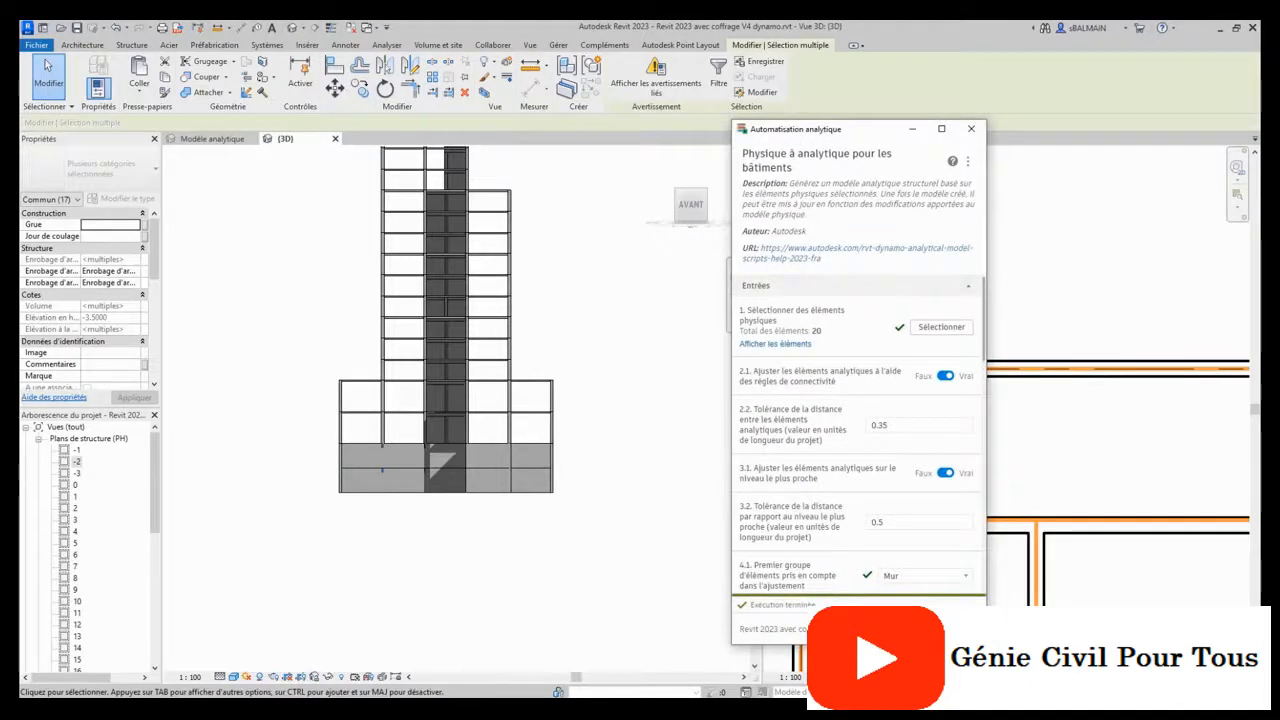
left_click_drag(821, 140, 702, 94)
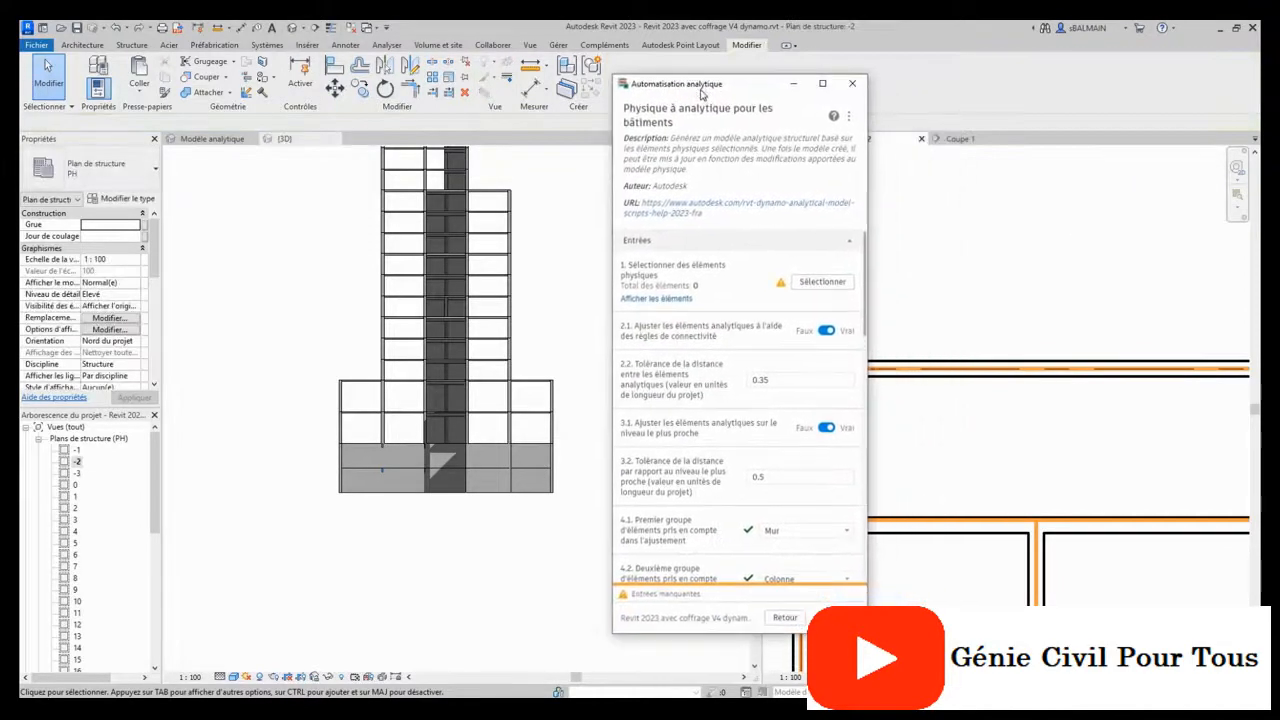
left_click(839, 281)
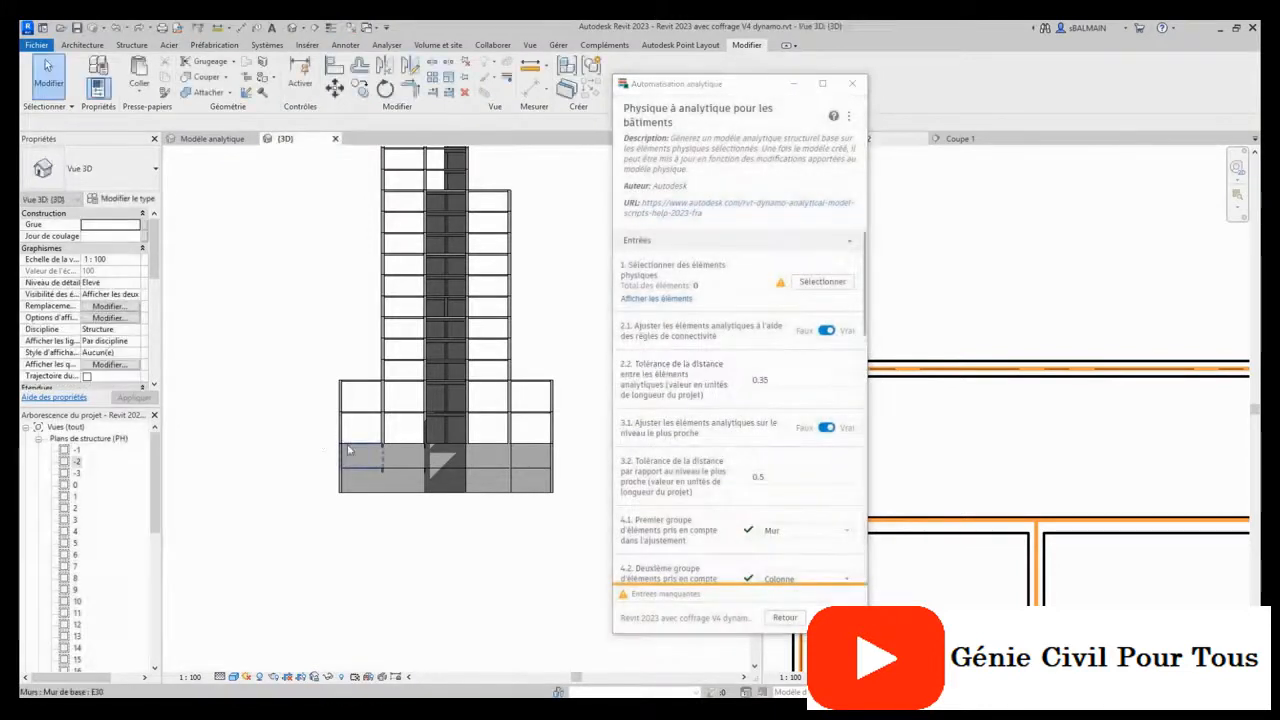
left_click_drag(310, 452, 576, 487)
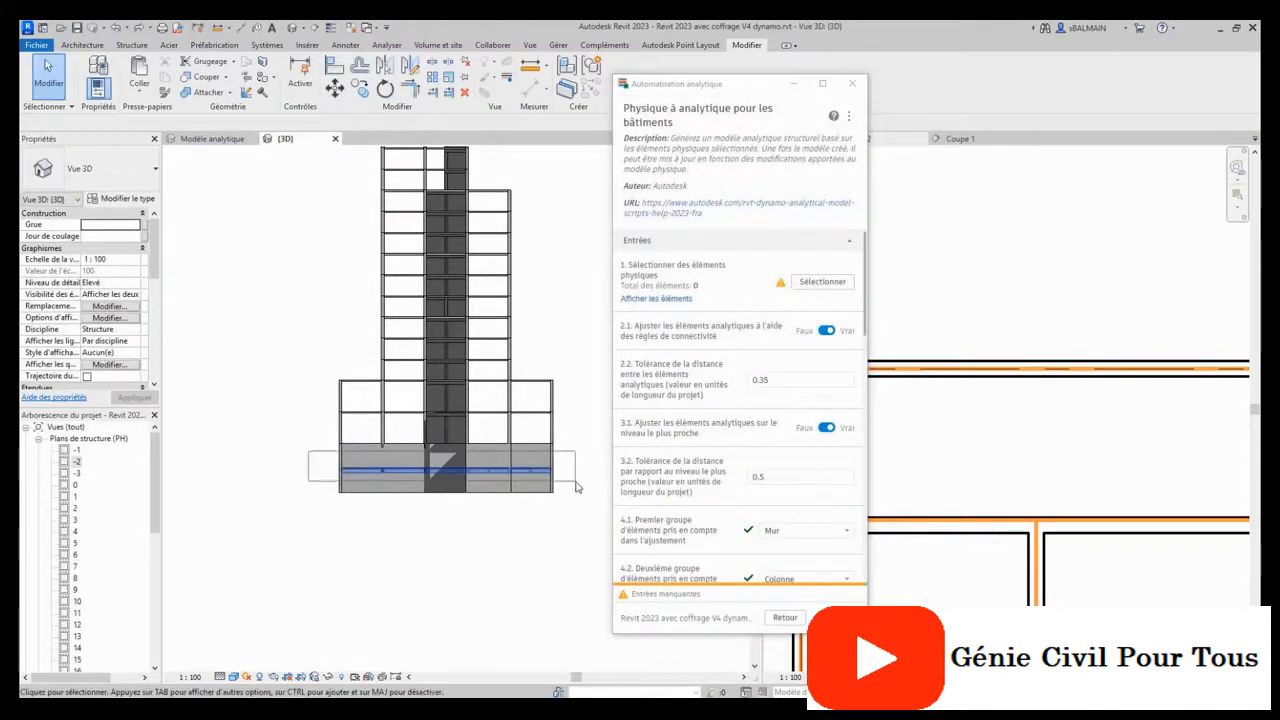
left_click(836, 284)
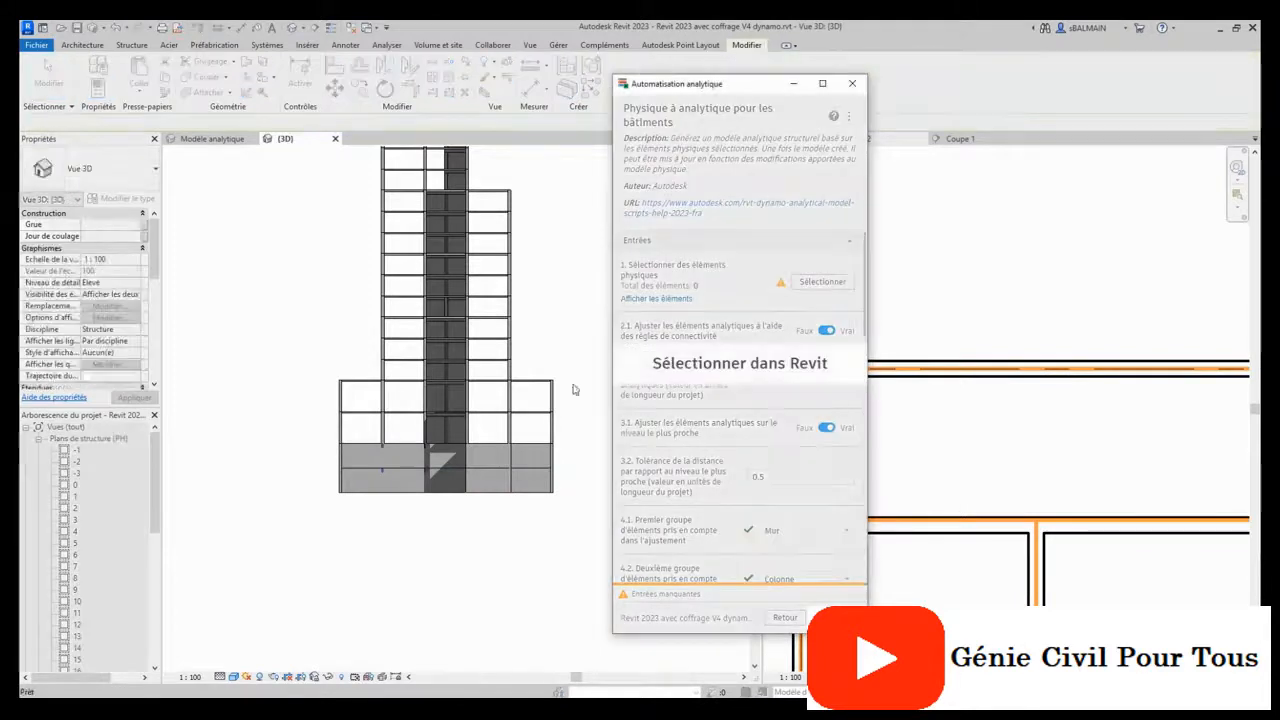
left_click_drag(320, 455, 584, 492)
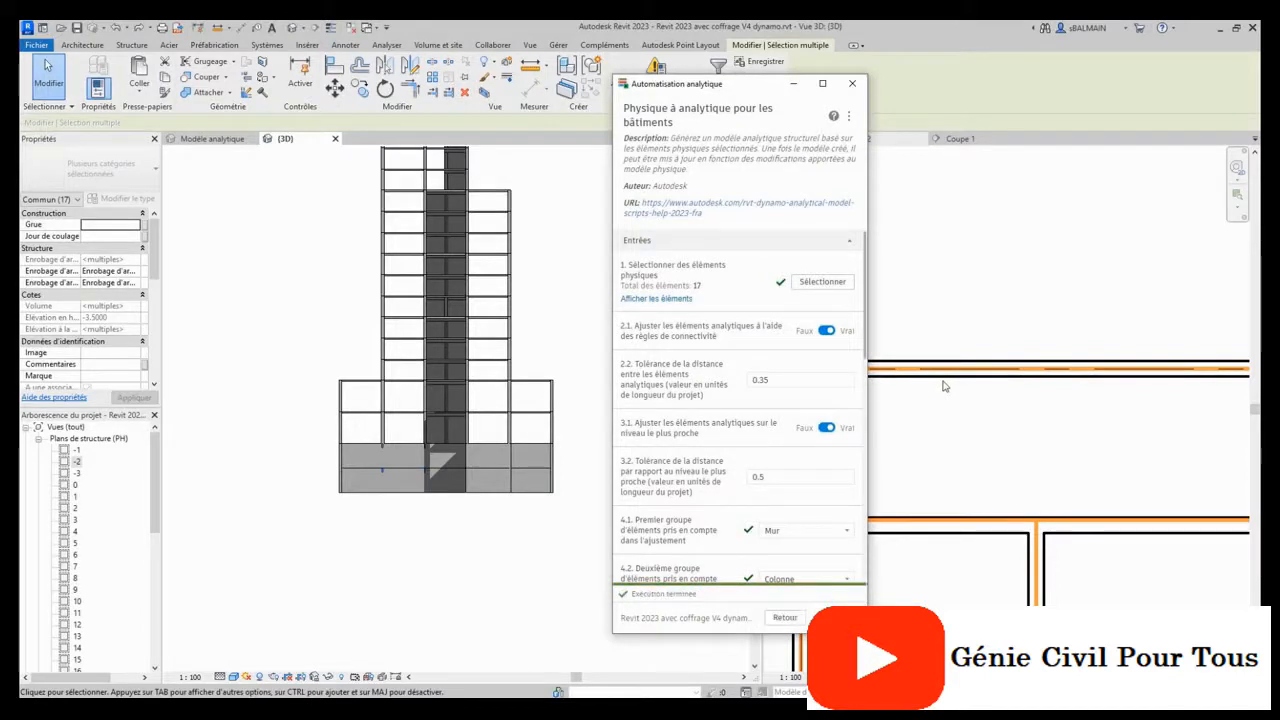
Enlarge the plan -2 view and examine how the analytical members sit along its beams.
left_click_drag(751, 92, 538, 103)
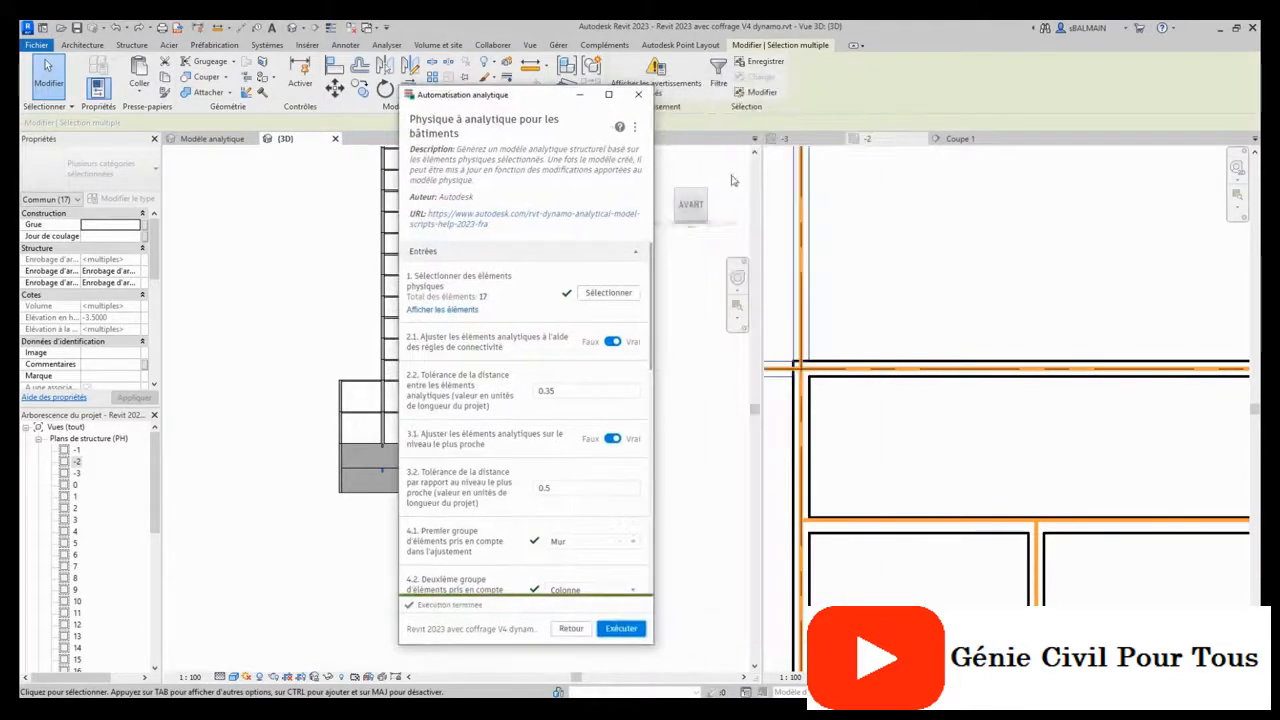
left_click(772, 265)
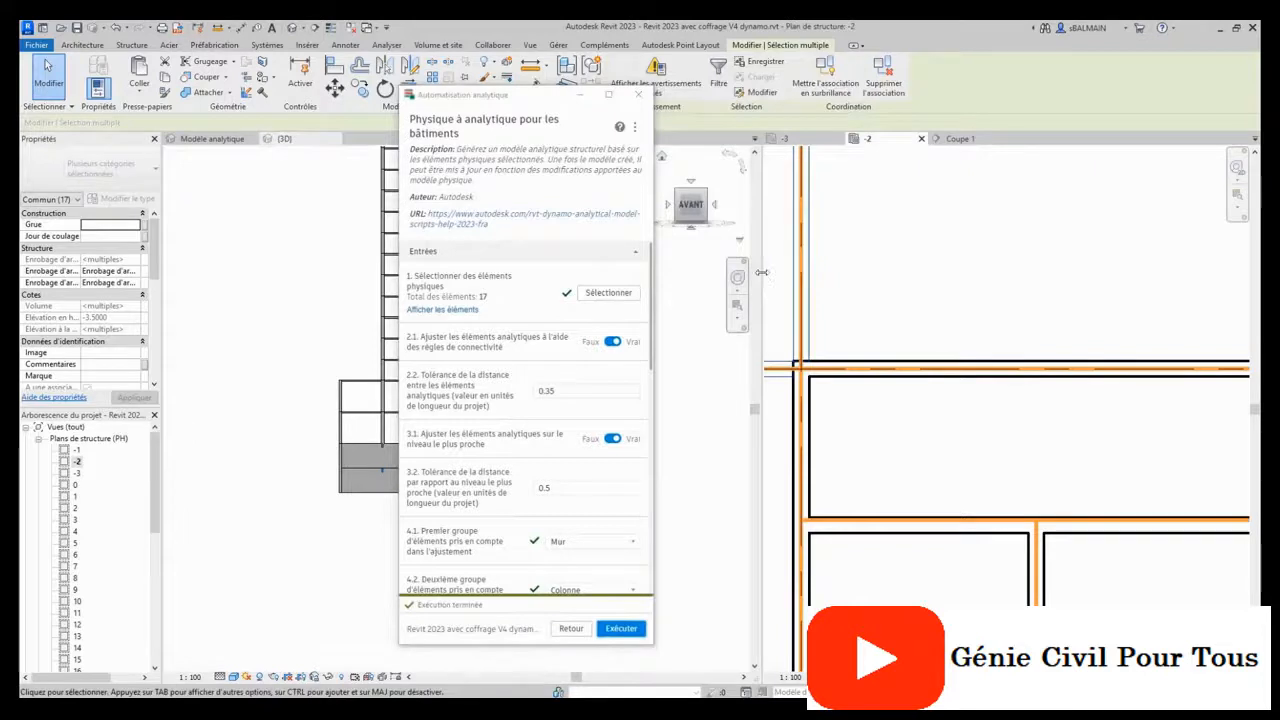
left_click_drag(762, 278, 664, 280)
scroll(866, 343, "down", 3)
scroll(866, 343, "down", 3)
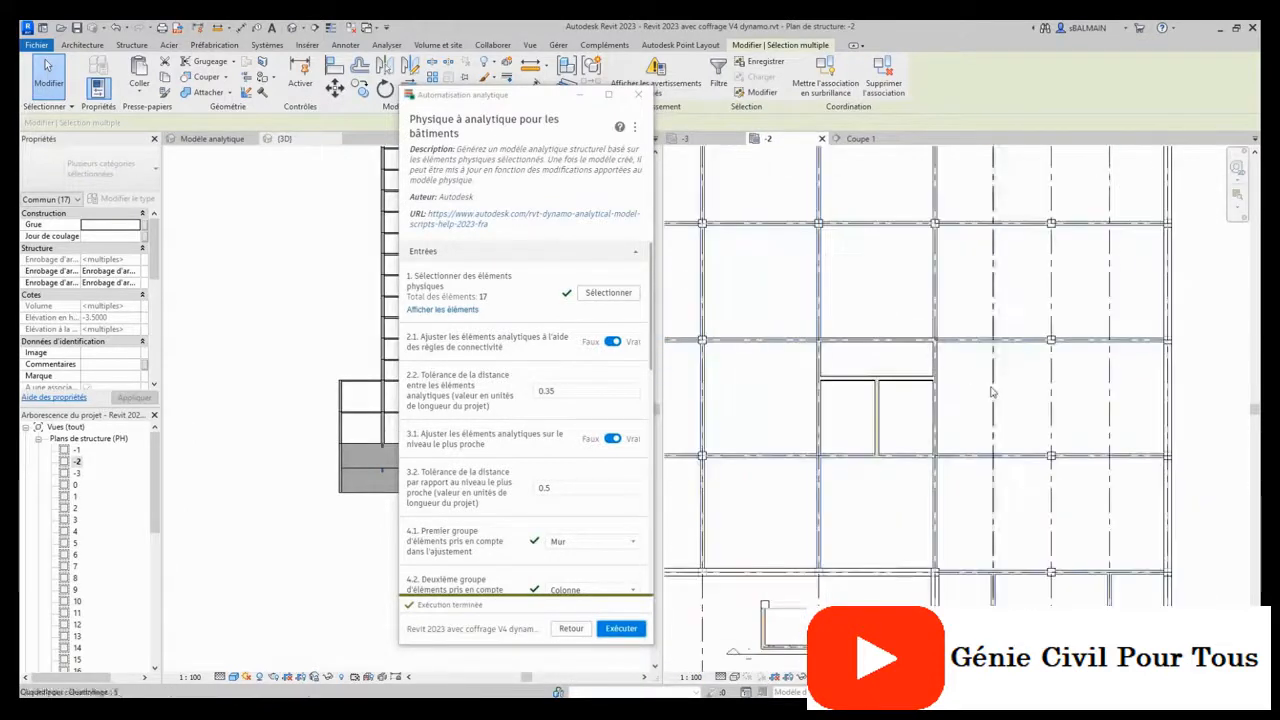
scroll(762, 333, "up", 4)
scroll(762, 333, "down", 2)
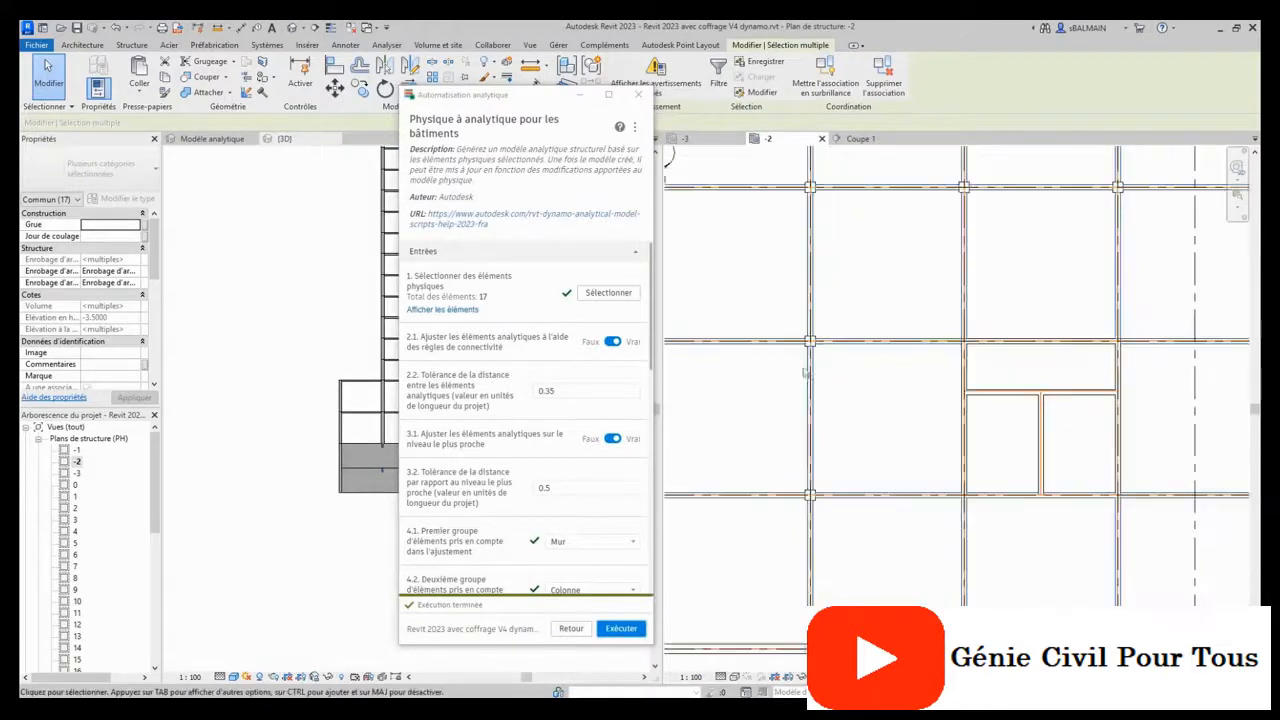
left_click(862, 391)
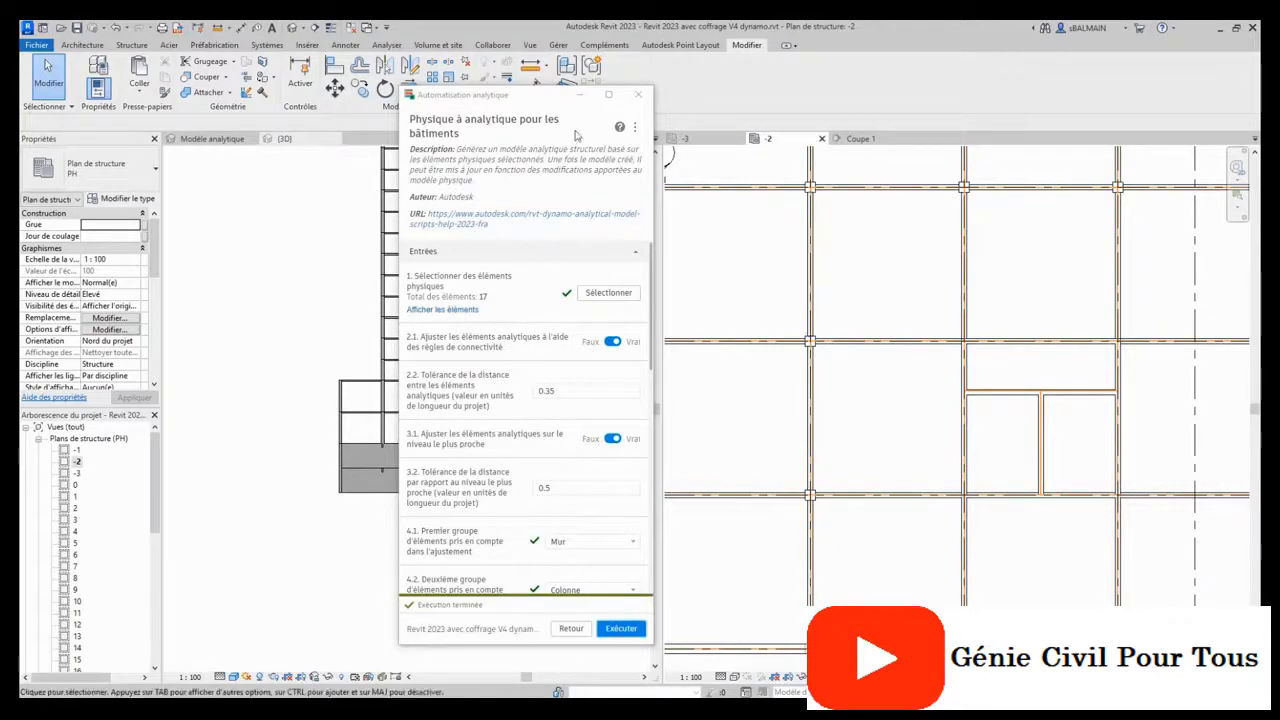
Annotate all the beams in plan -2 with their framing tags and beam elevations.
left_click_drag(530, 98, 503, 98)
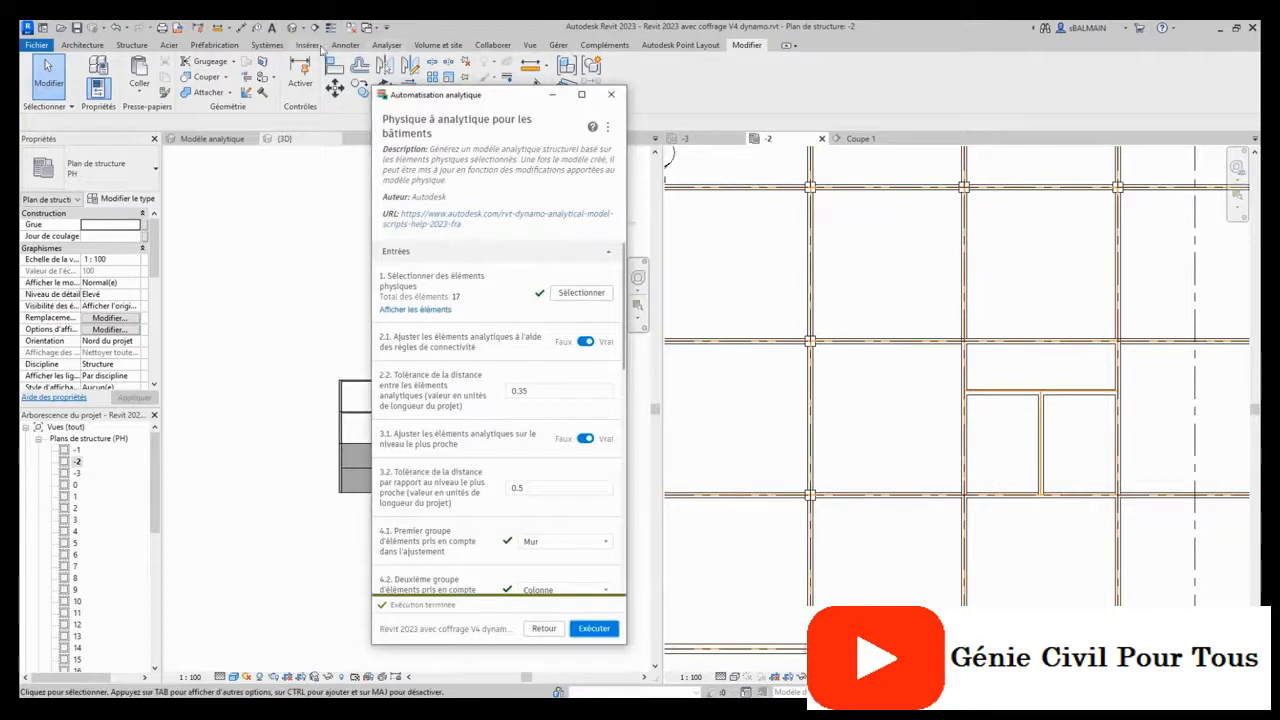
left_click(382, 46)
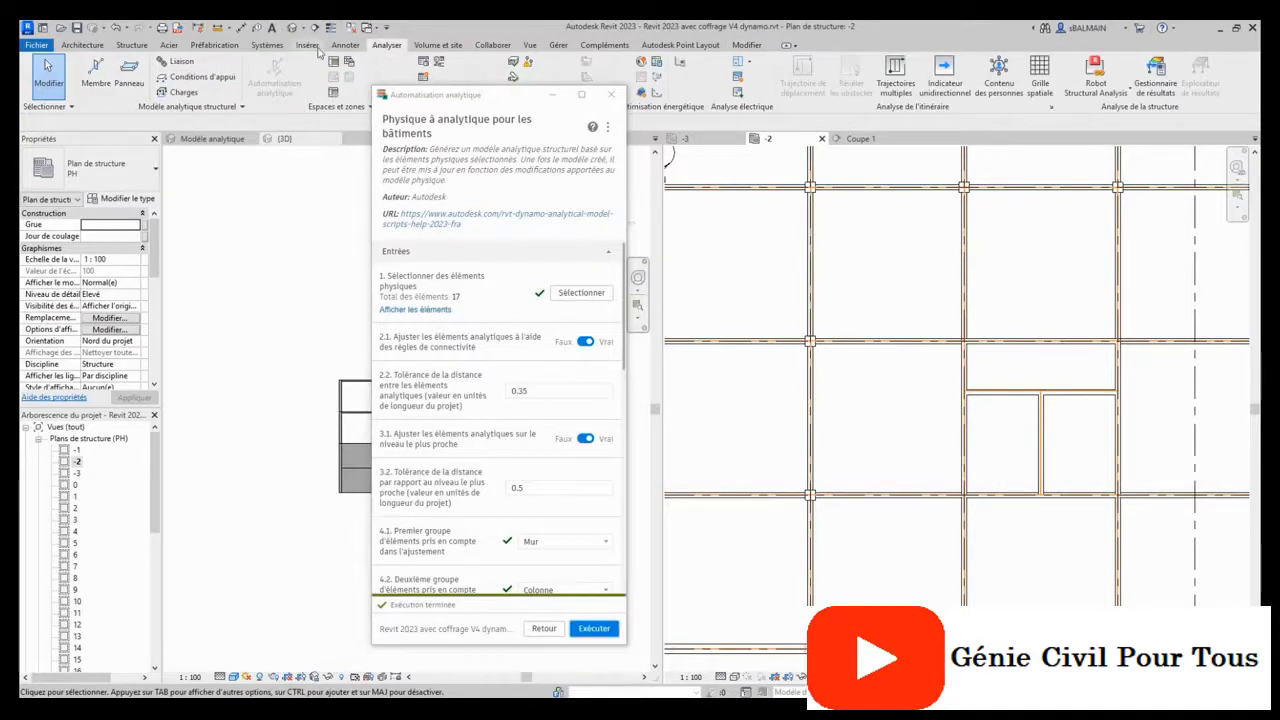
left_click(343, 46)
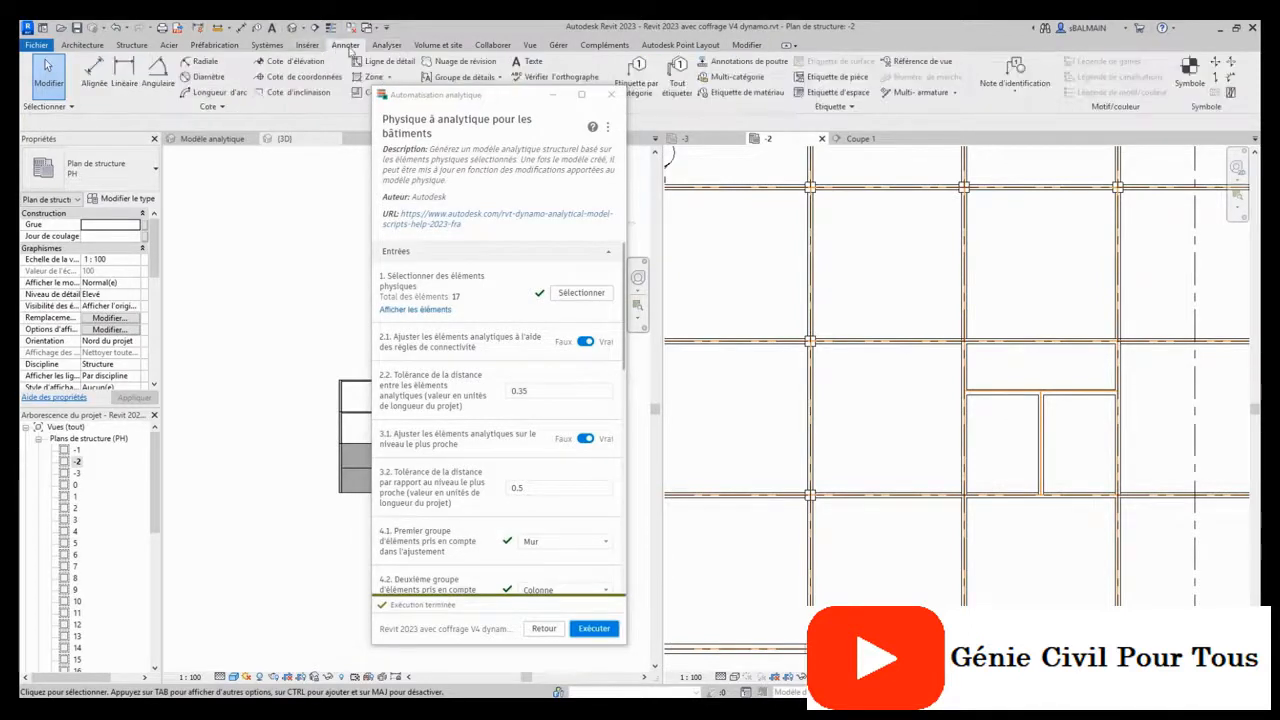
left_click(755, 70)
left_click_drag(853, 172, 1115, 157)
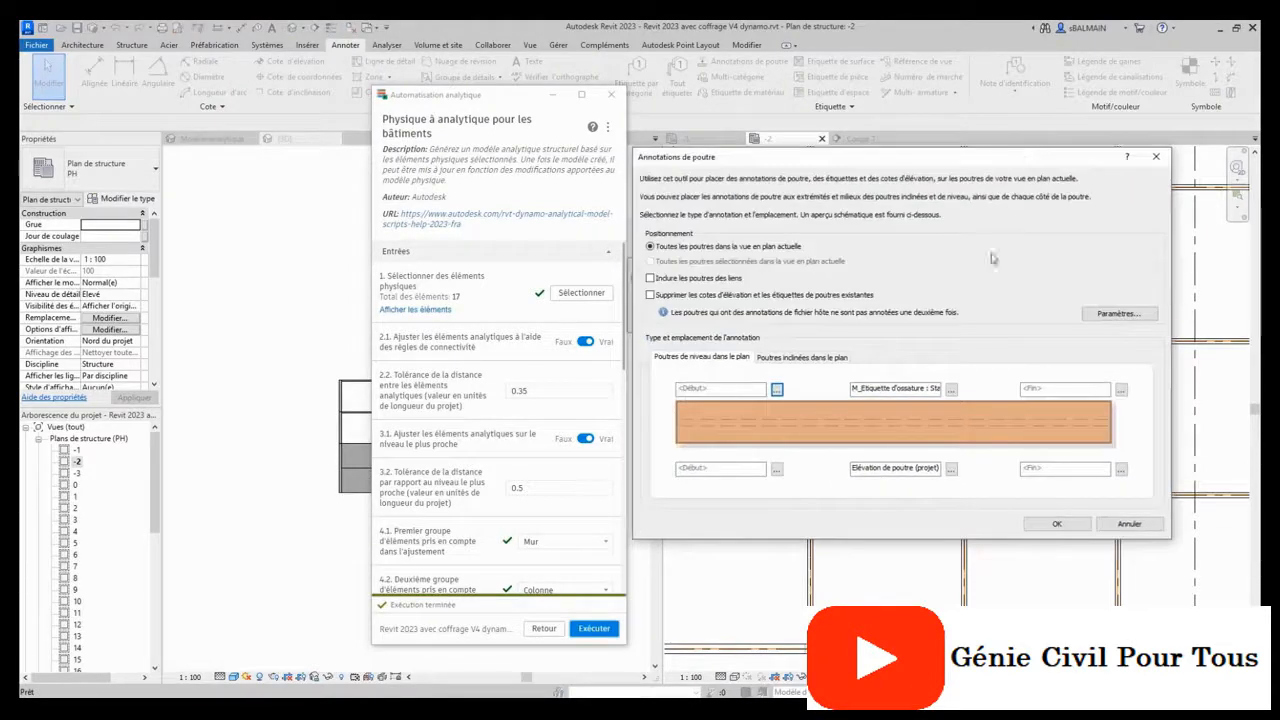
left_click(1057, 524)
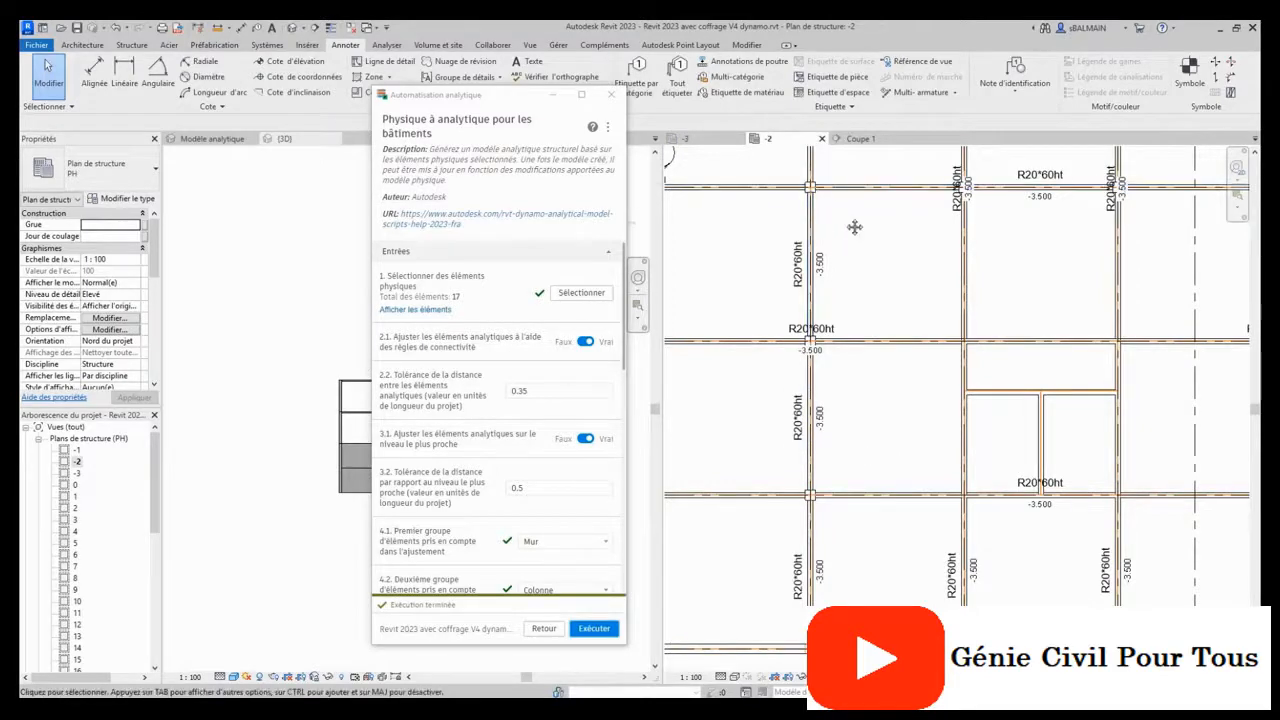
middle_click_drag(855, 226, 867, 328)
scroll(858, 243, "down", 3)
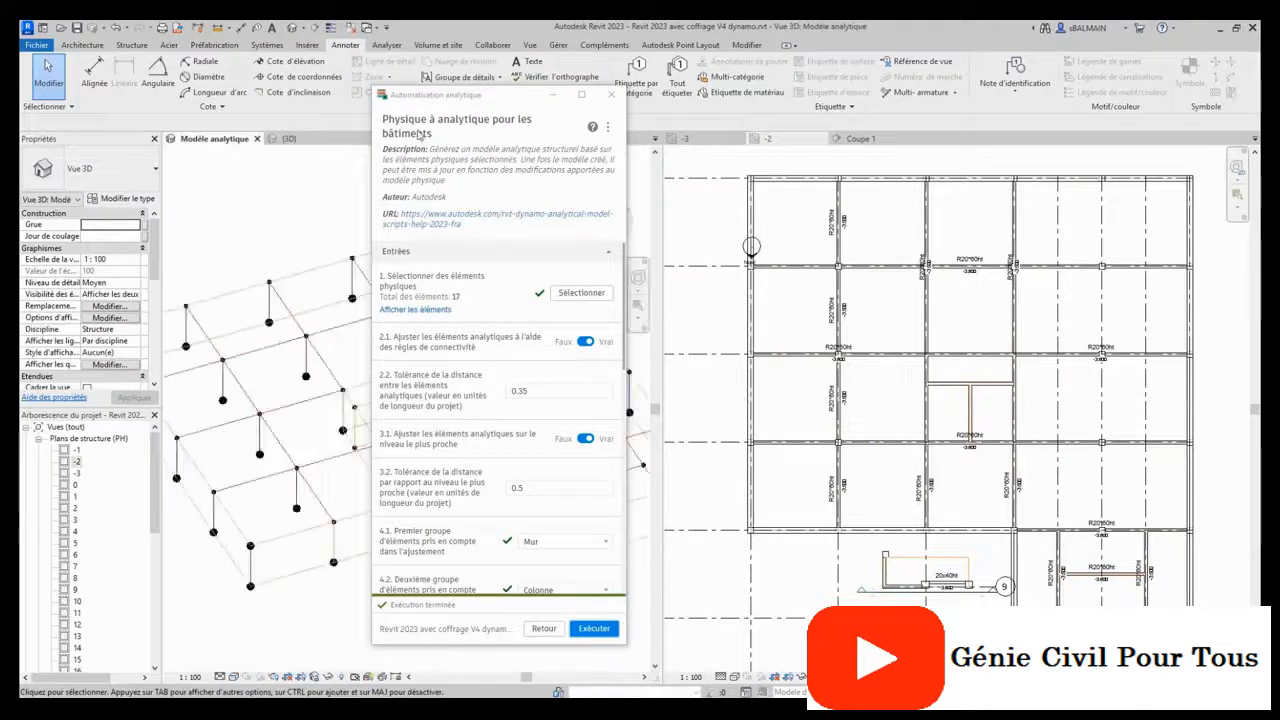
Delete the analytical members along the beam line nearest the left perimeter wall in the Modèle analytique view.
left_click(449, 98)
left_click_drag(449, 98, 502, 94)
left_click(237, 343)
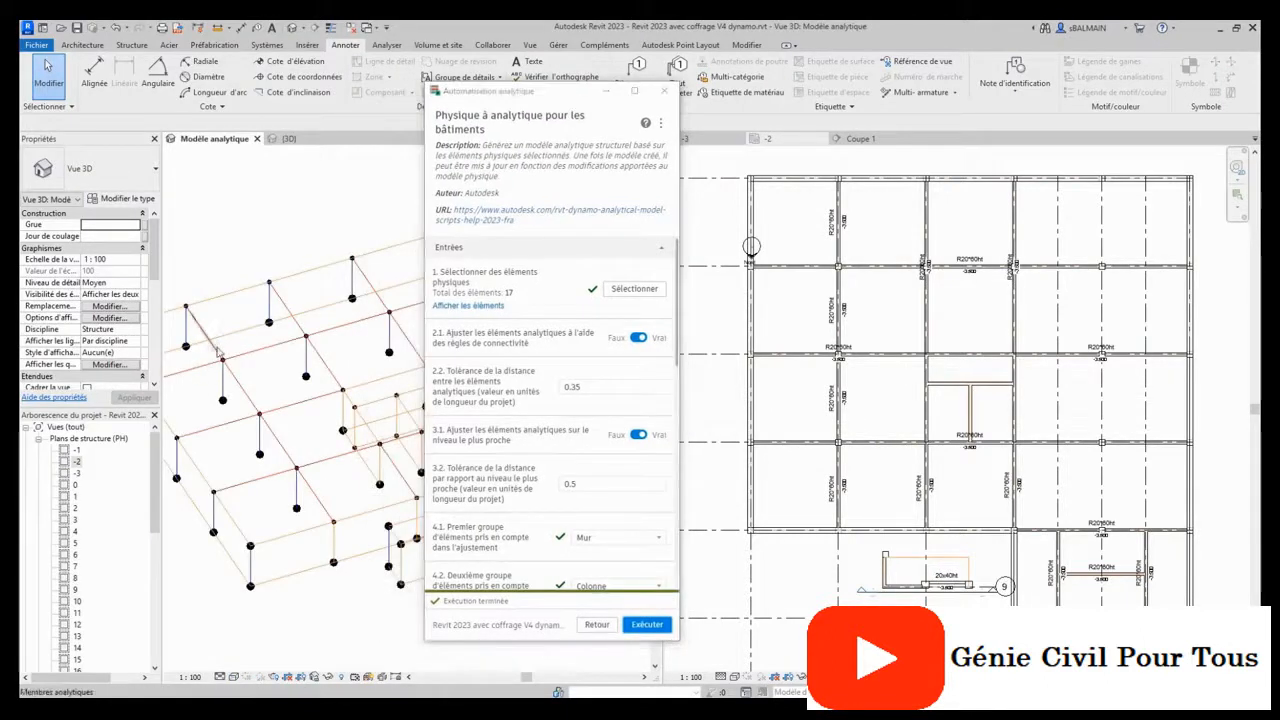
left_click(216, 352)
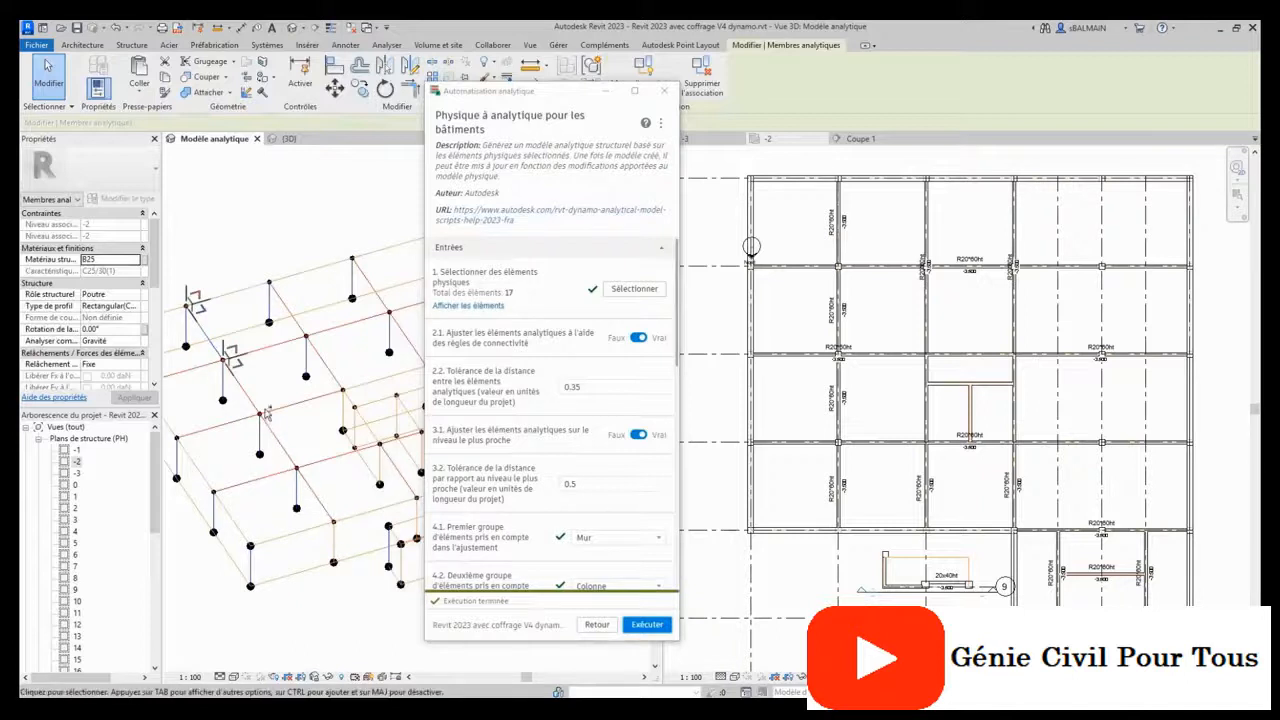
left_click(320, 494)
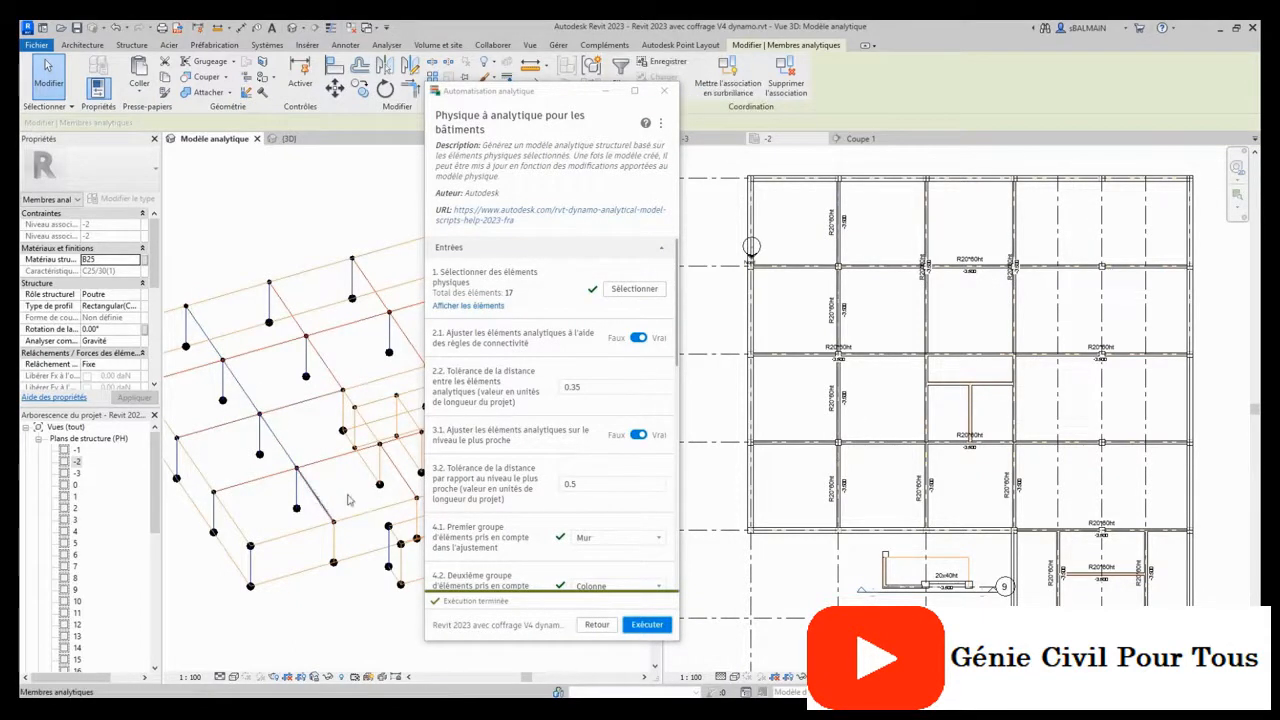
key("Delete")
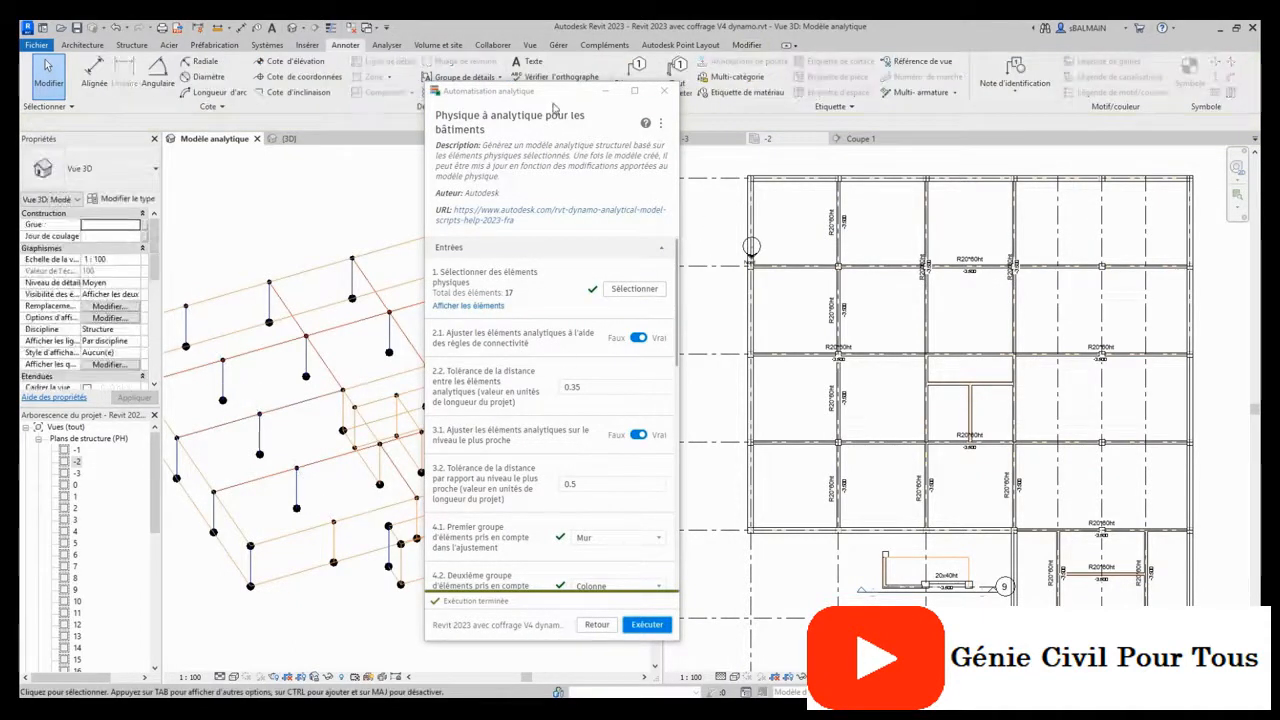
Draw one analytical member in plan -2 along the first inner beam line, from the upper perimeter wall's axis to the lower one's.
left_click(555, 106)
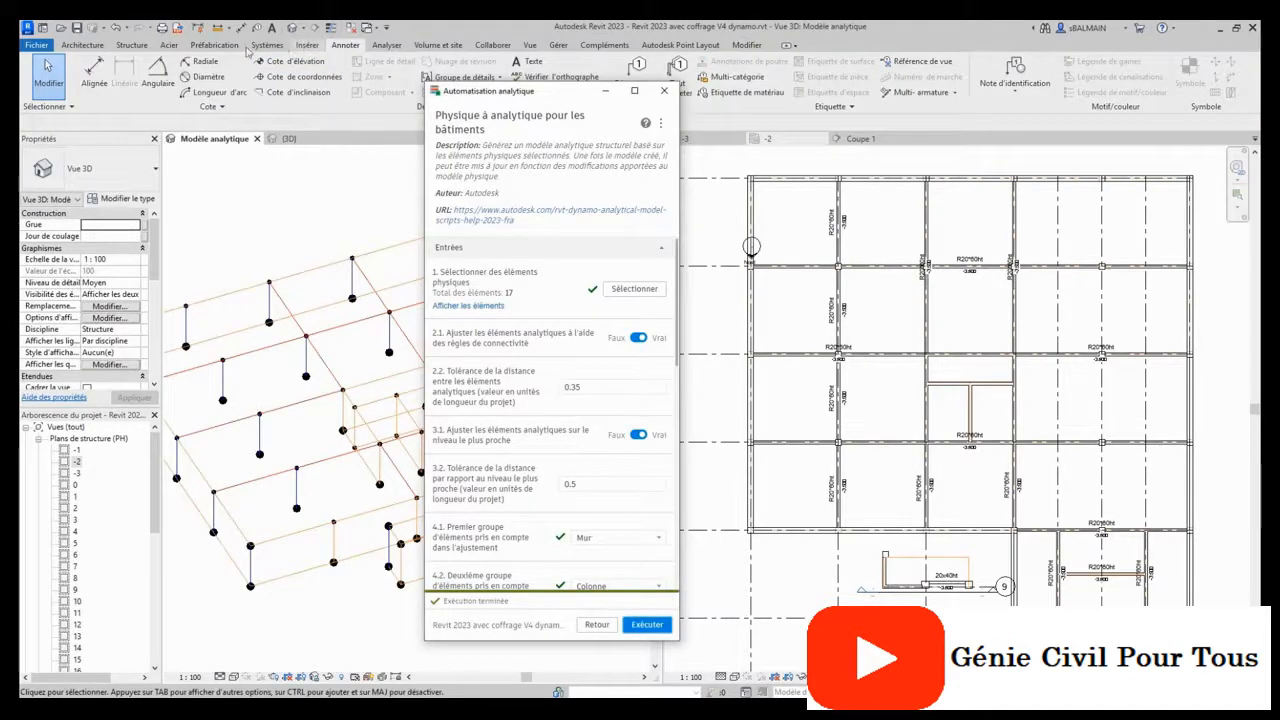
left_click(386, 45)
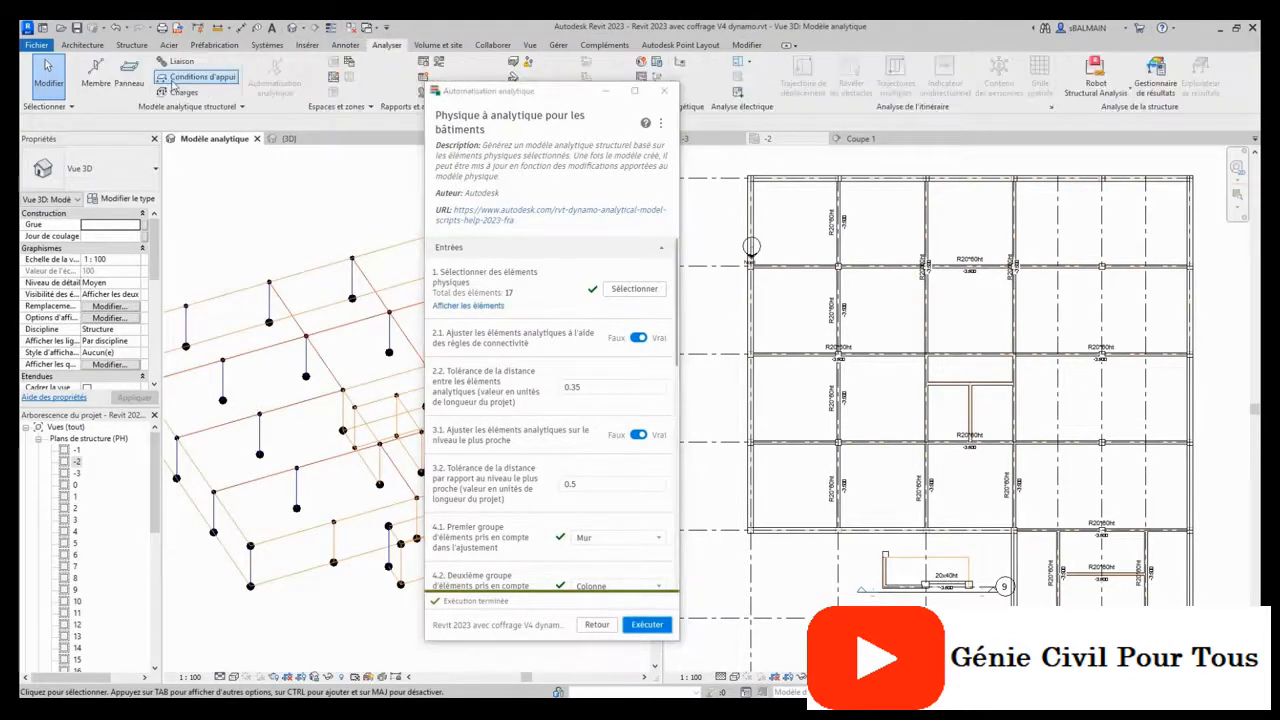
left_click(96, 75)
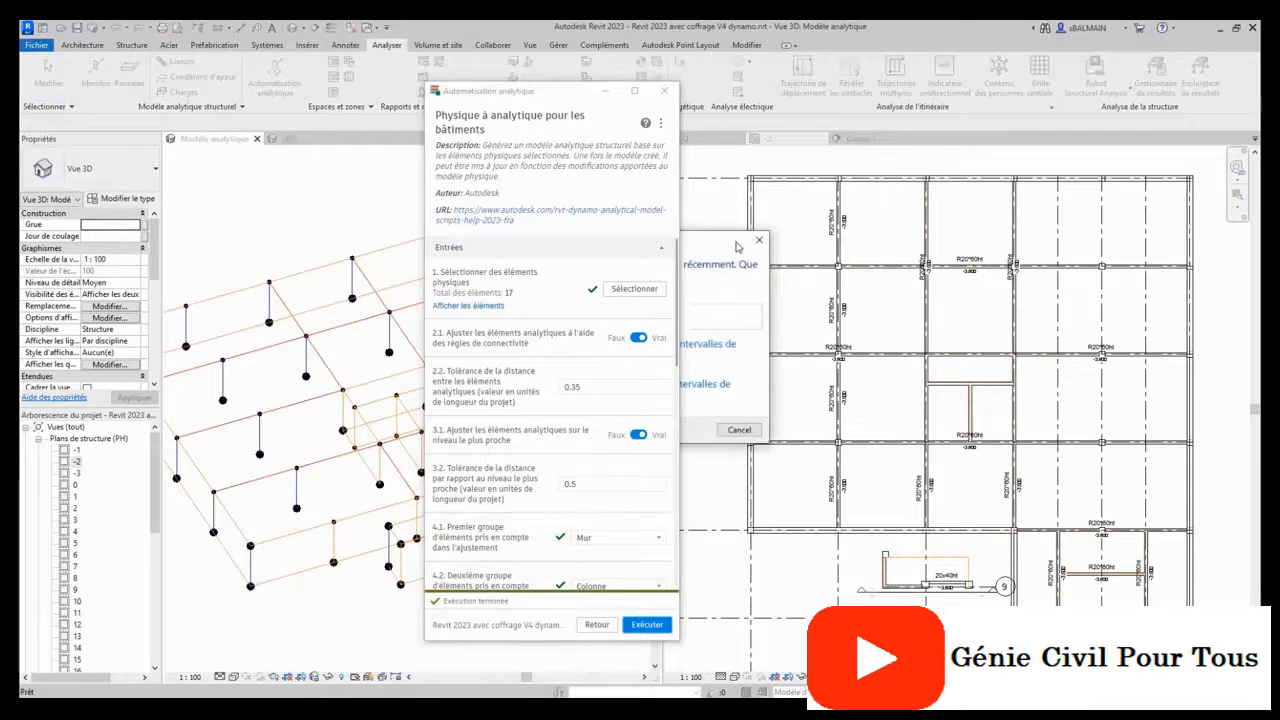
left_click_drag(737, 246, 818, 220)
left_click(820, 404)
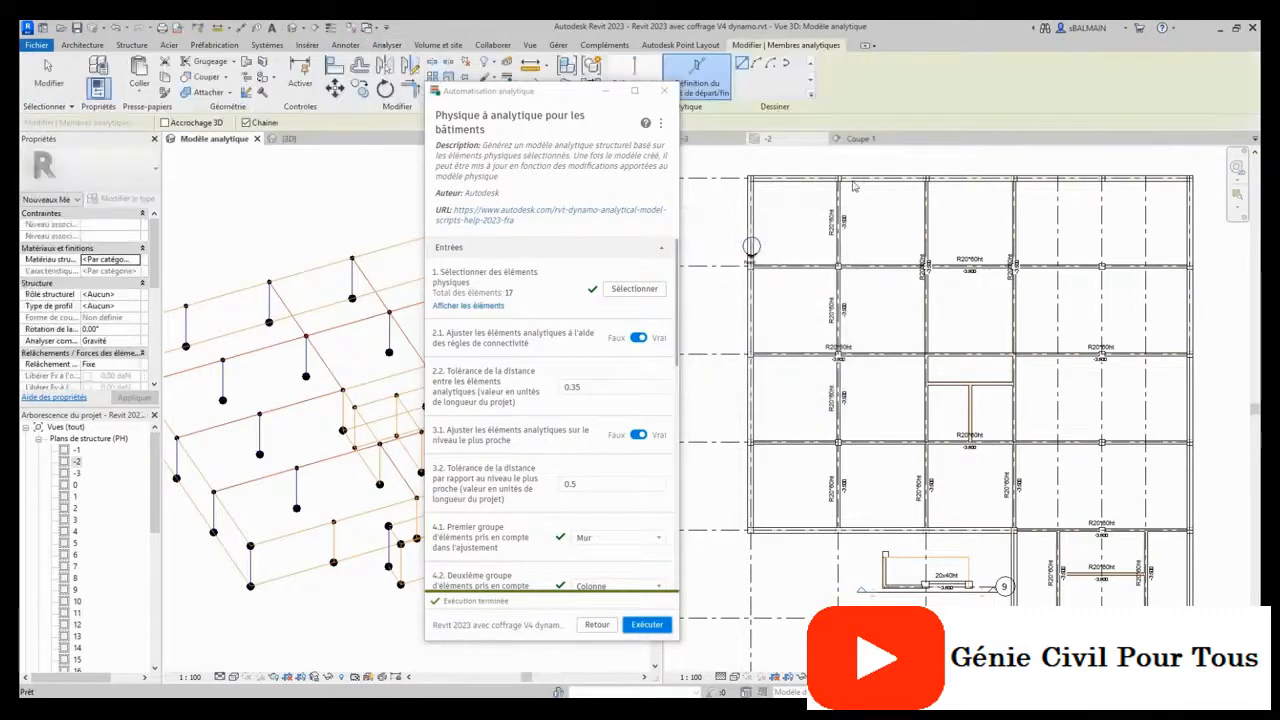
scroll(835, 410, "up", 3)
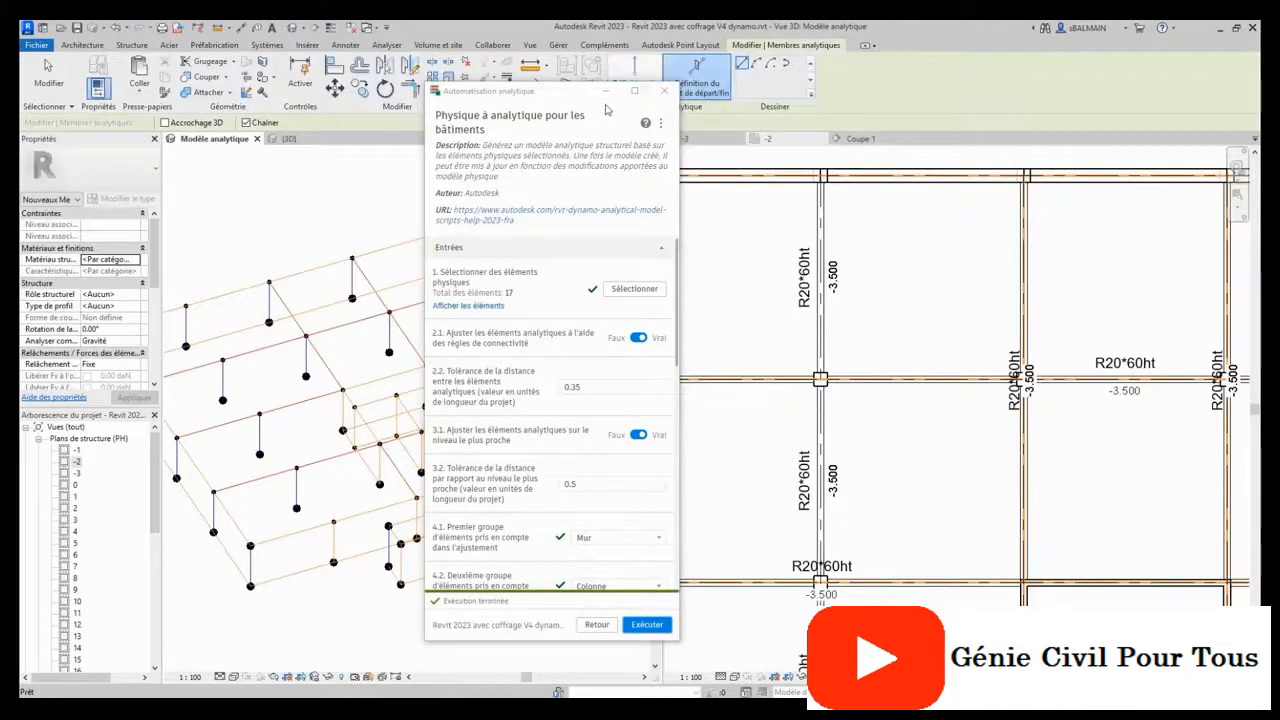
left_click_drag(569, 95, 425, 100)
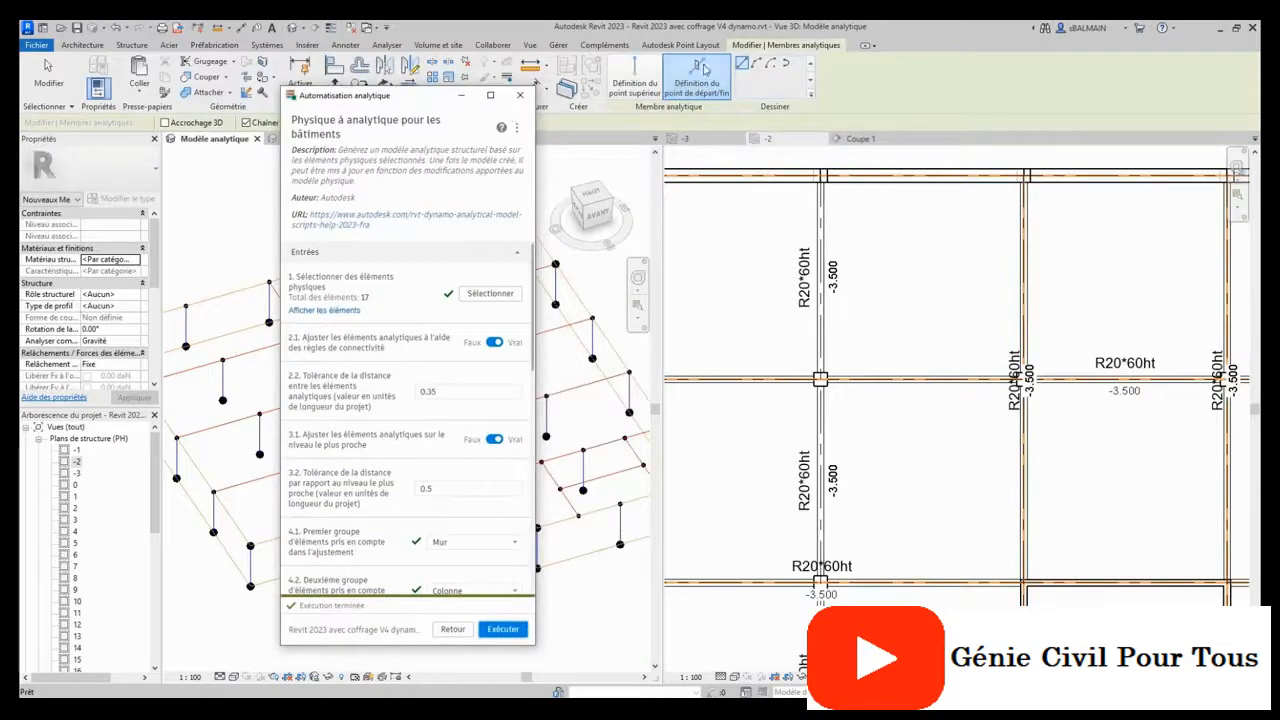
left_click(740, 64)
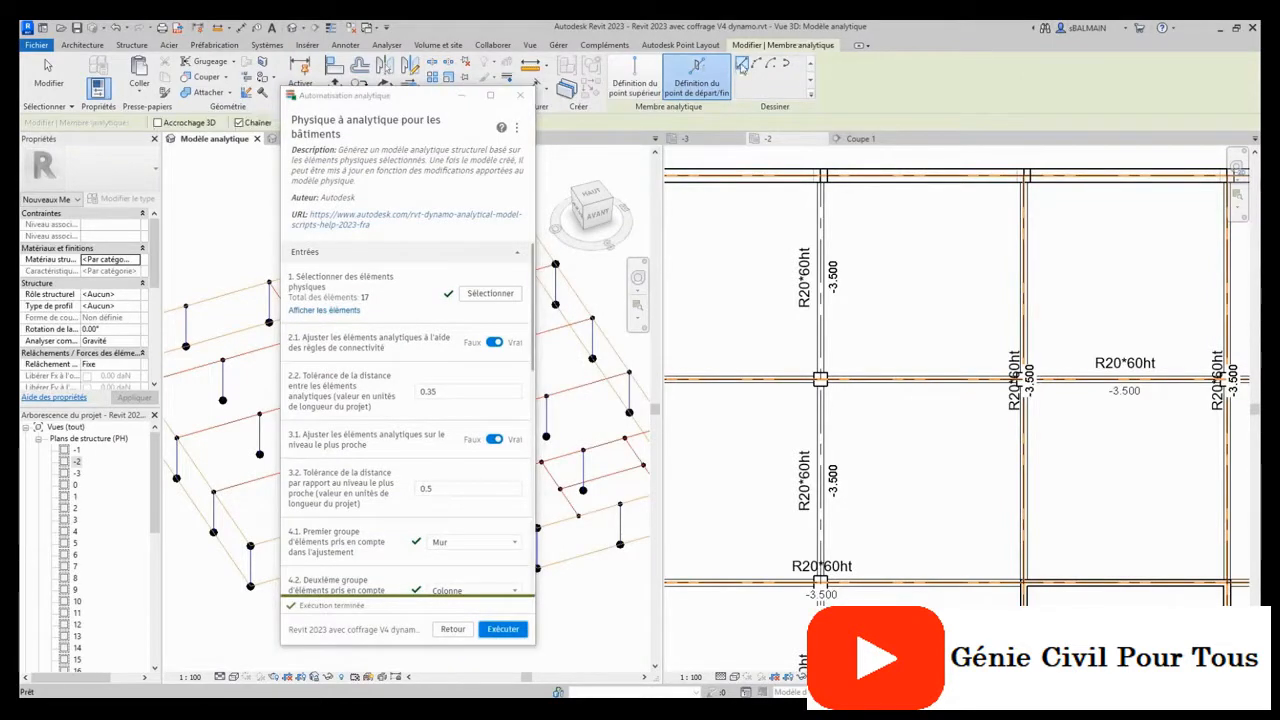
left_click(839, 209)
scroll(830, 178, "up", 4)
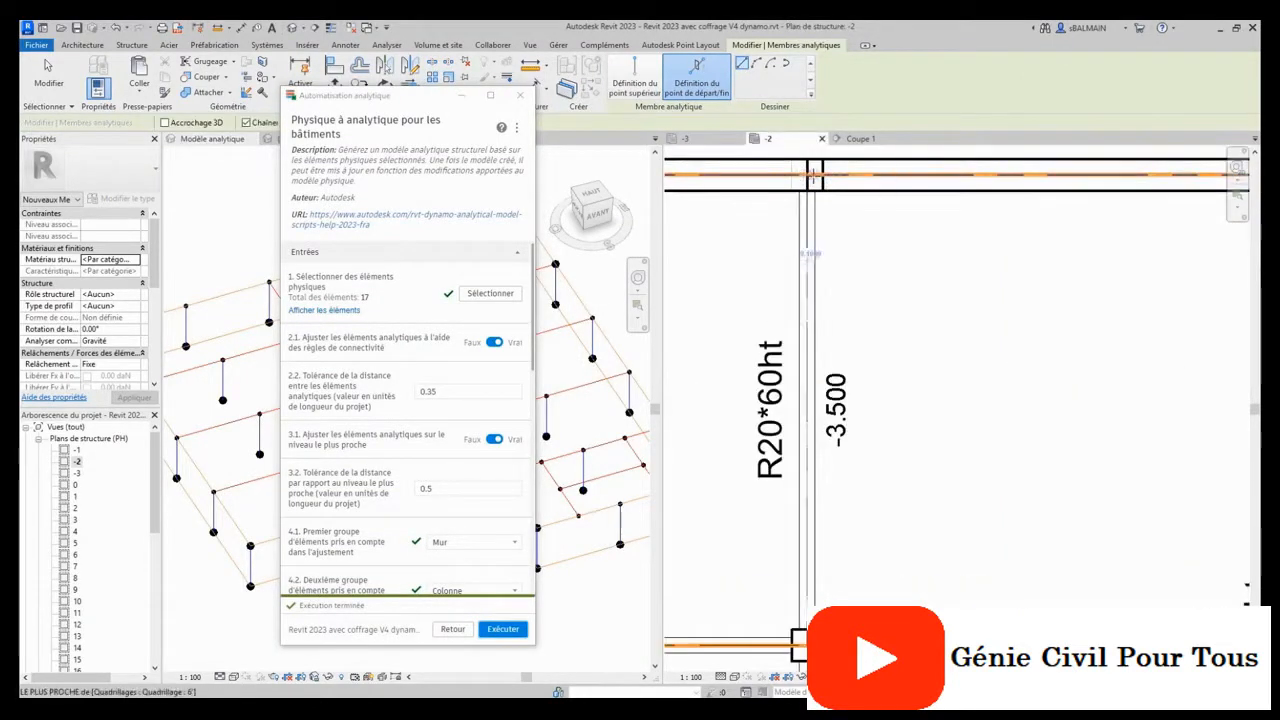
left_click(808, 253)
scroll(874, 314, "down", 5)
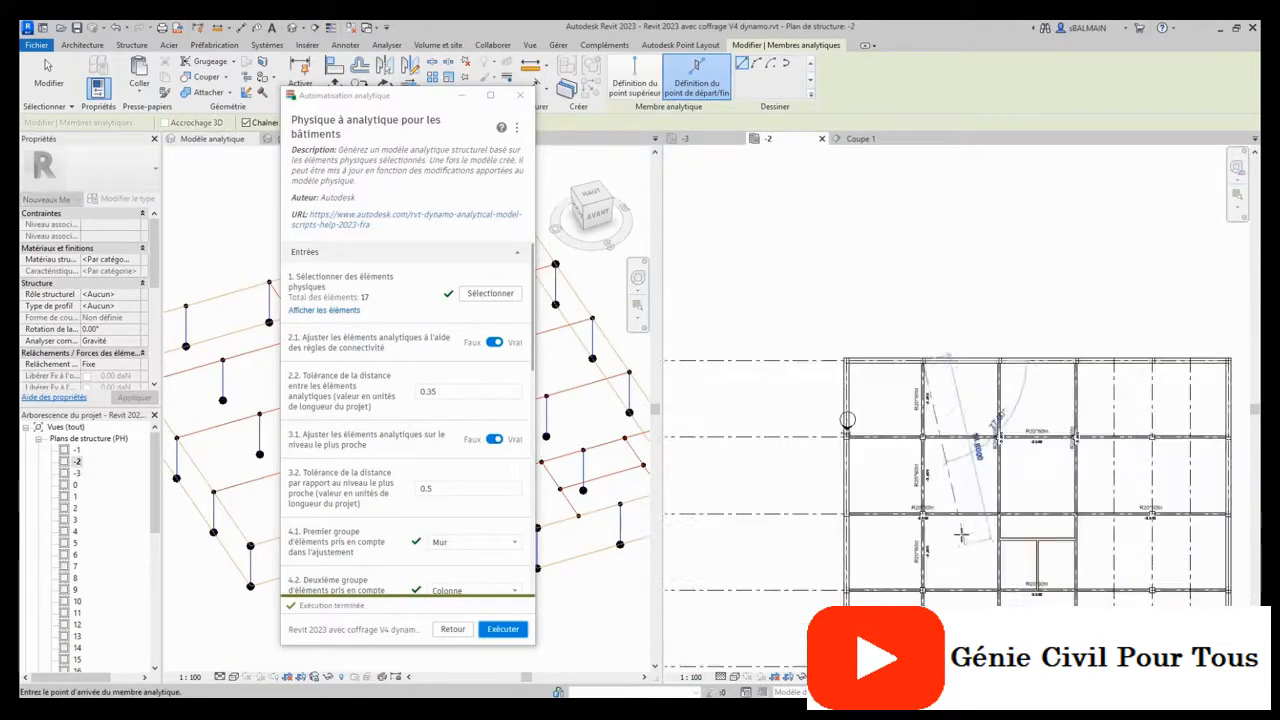
scroll(945, 512, "up", 6)
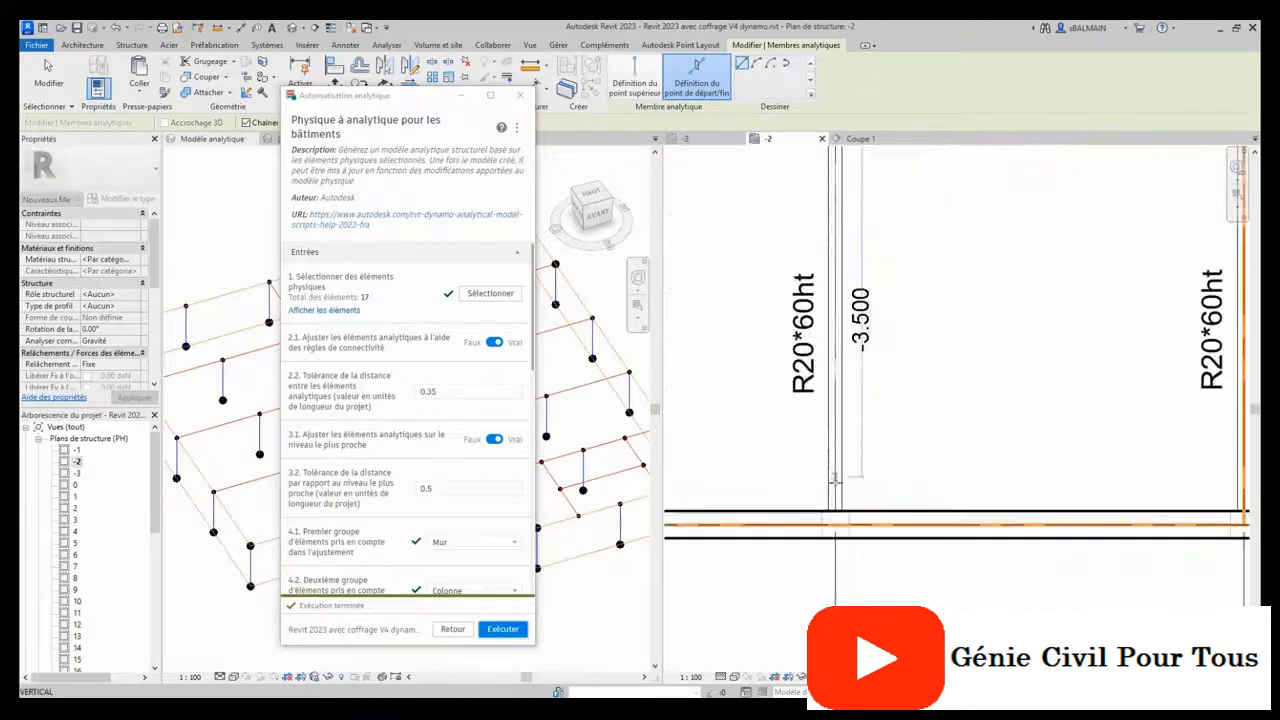
left_click(835, 522)
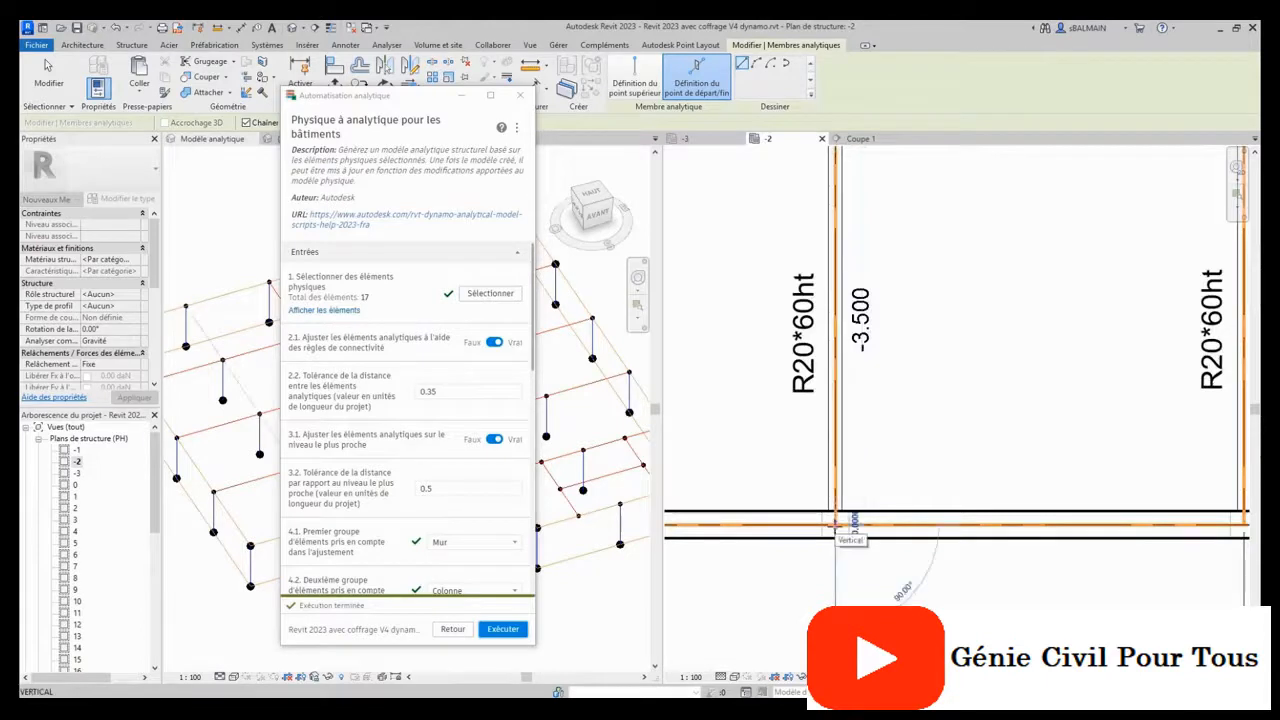
Finish drawing the member, select it to check its position along the beam, and close the Automatisation analytique window.
key("Escape")
key("Escape")
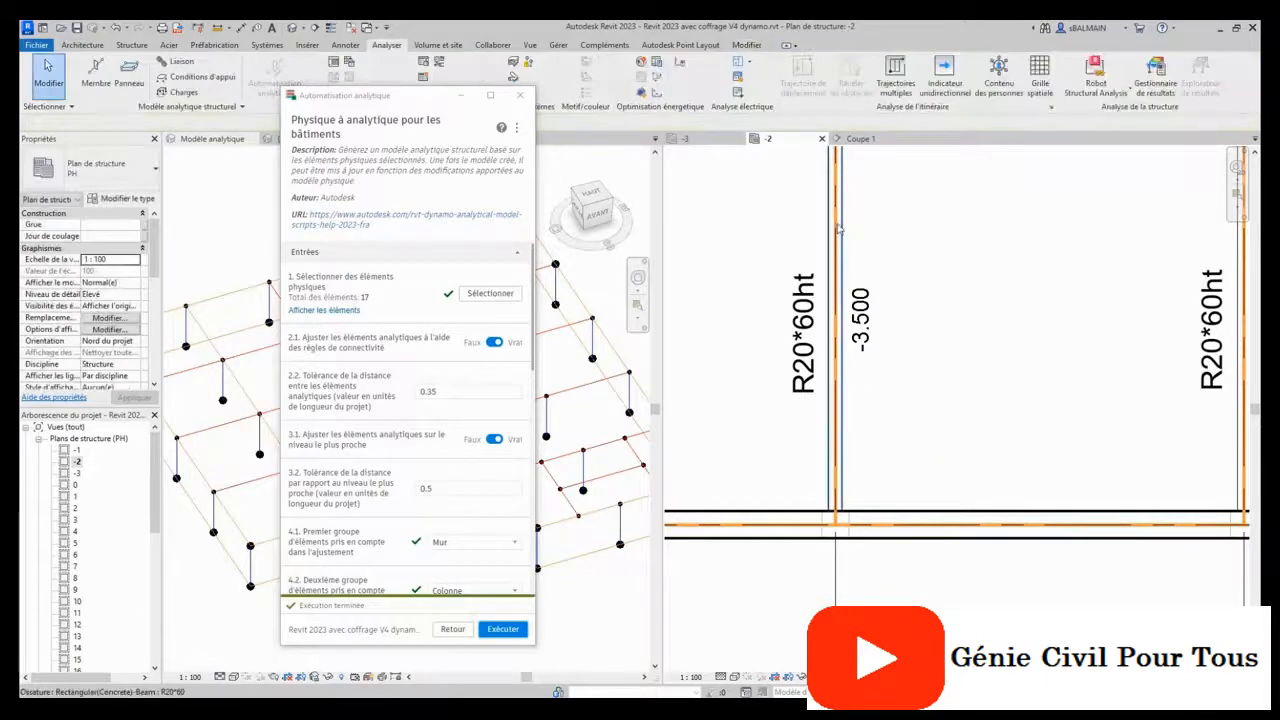
left_click(838, 226)
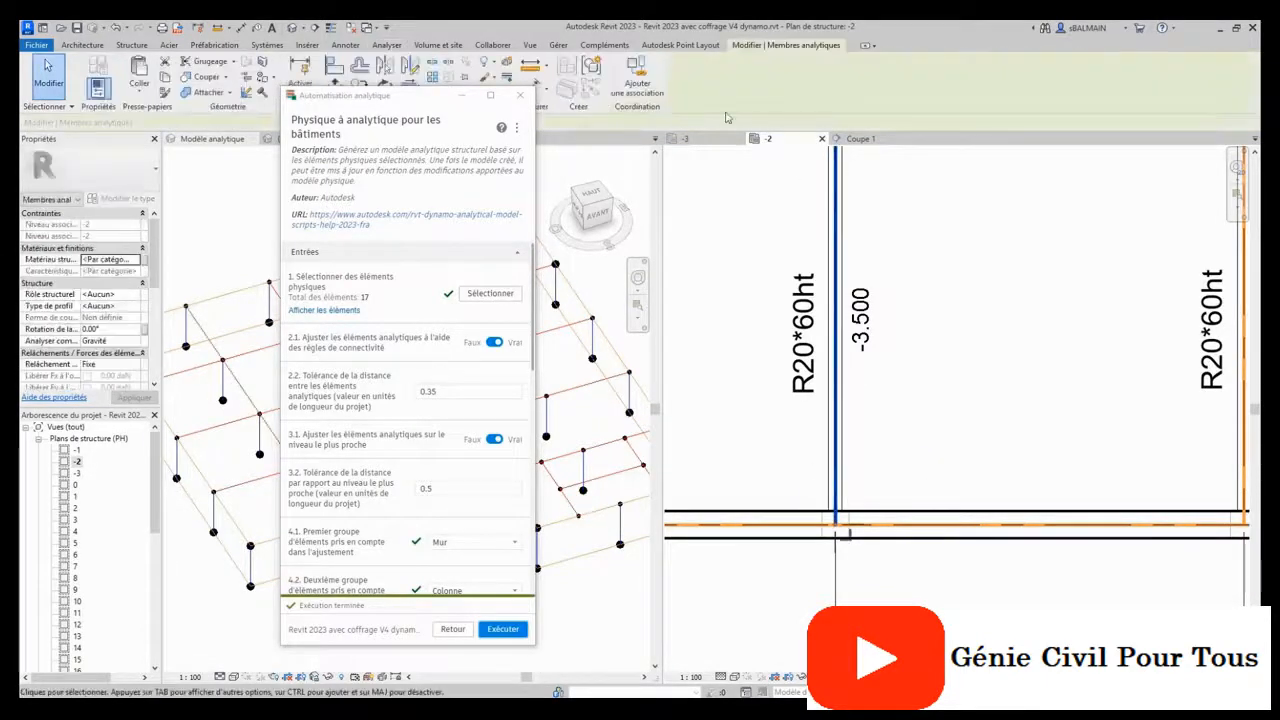
left_click(984, 272)
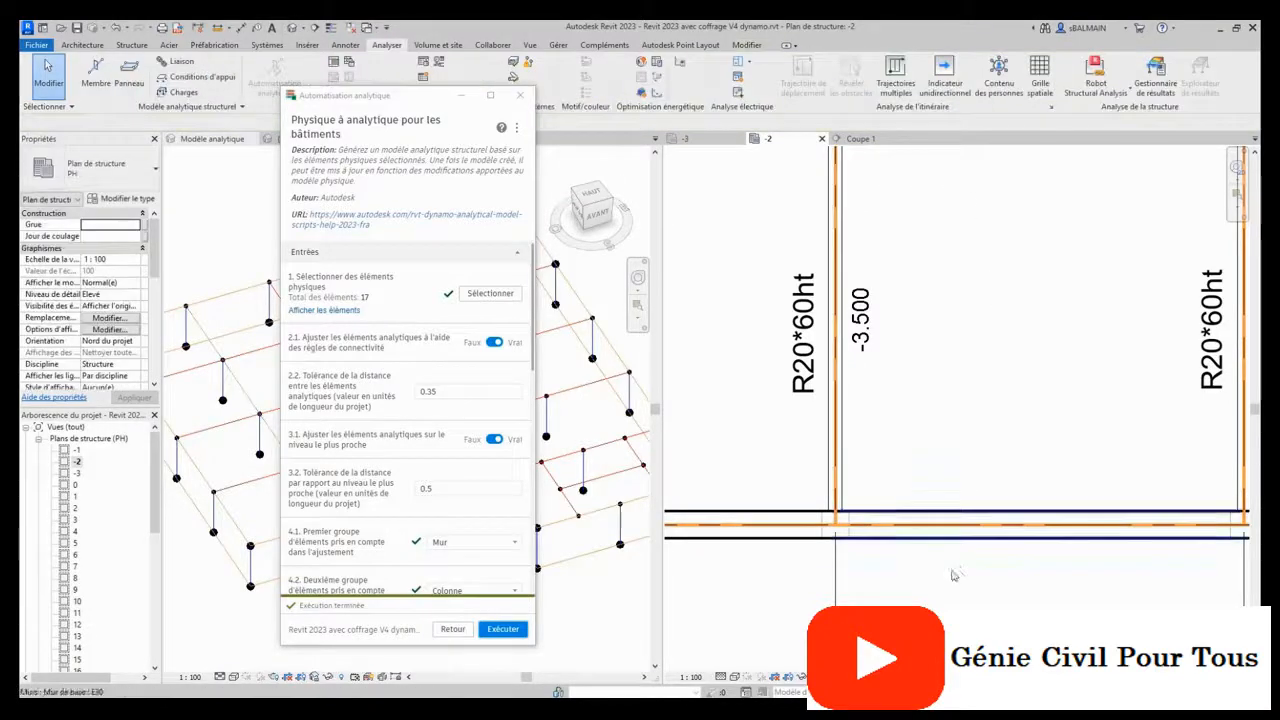
scroll(958, 574, "down", 1)
scroll(964, 342, "down", 2)
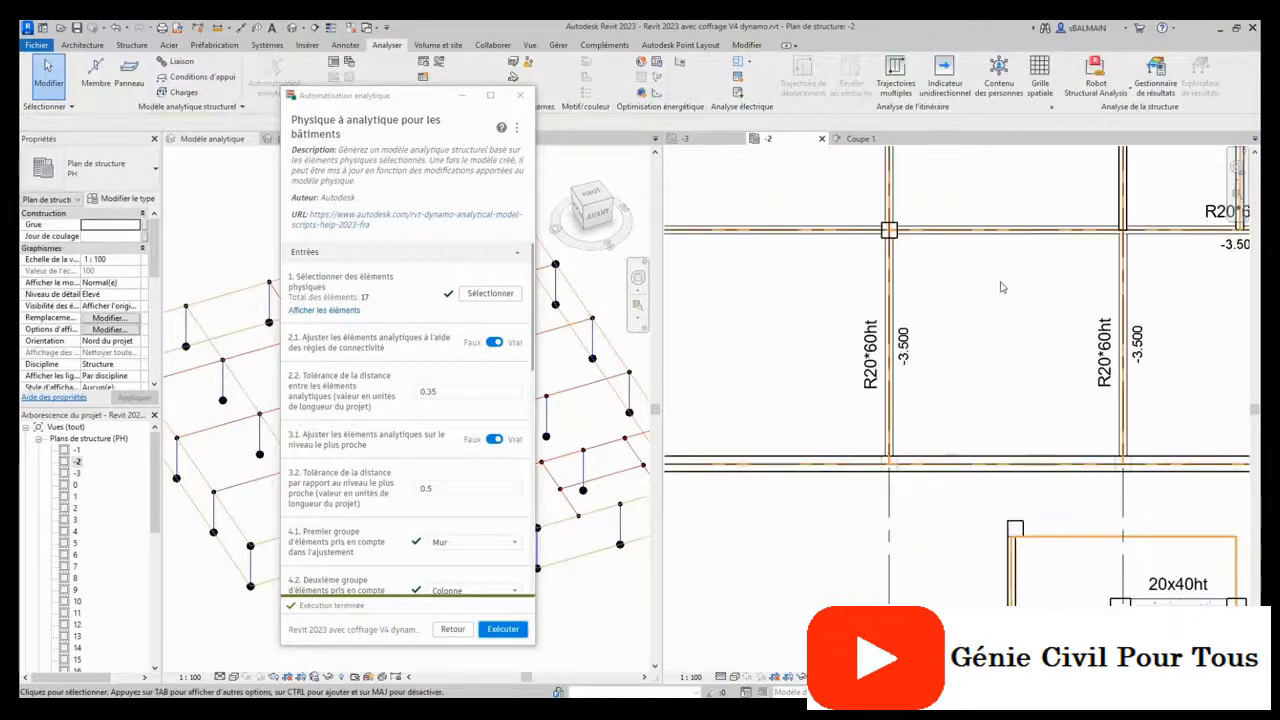
left_click(520, 95)
scroll(979, 302, "down", 3)
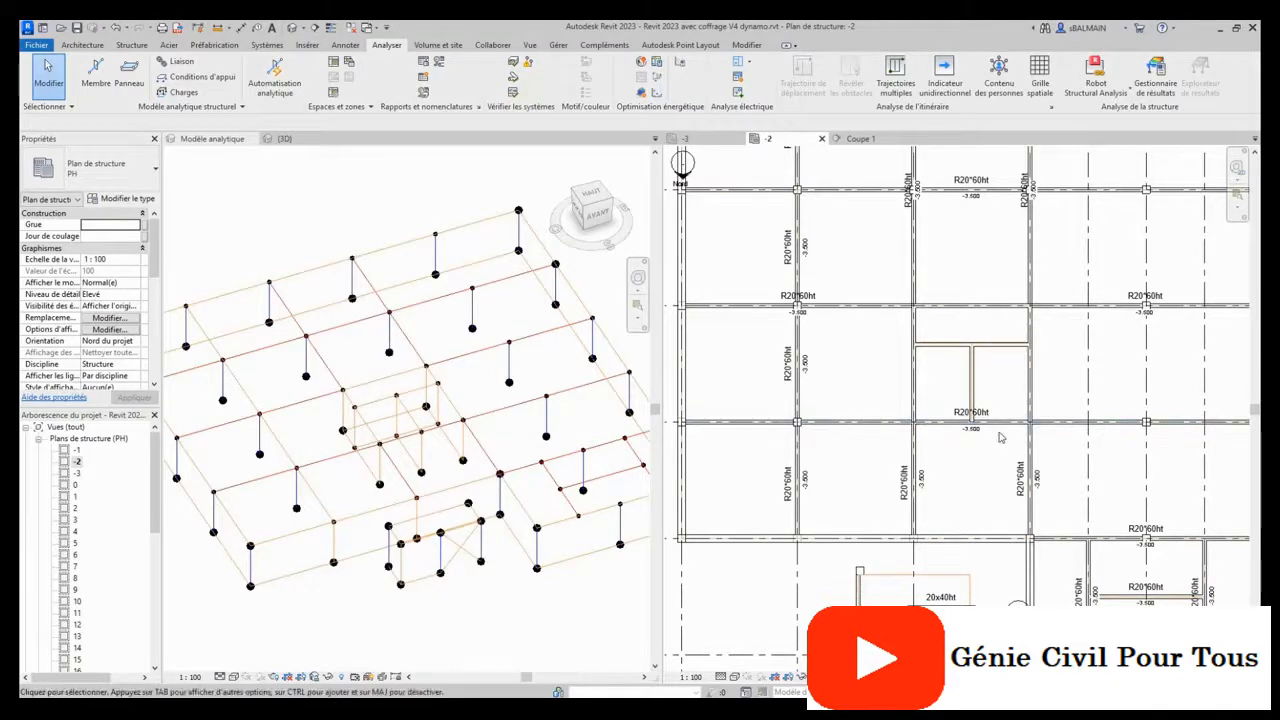
Run the Physique à analytique pour les bâtiments script on the physical elements of the storey between levels -2 and -1, selected in the {3D} view.
scroll(989, 404, "up", 3)
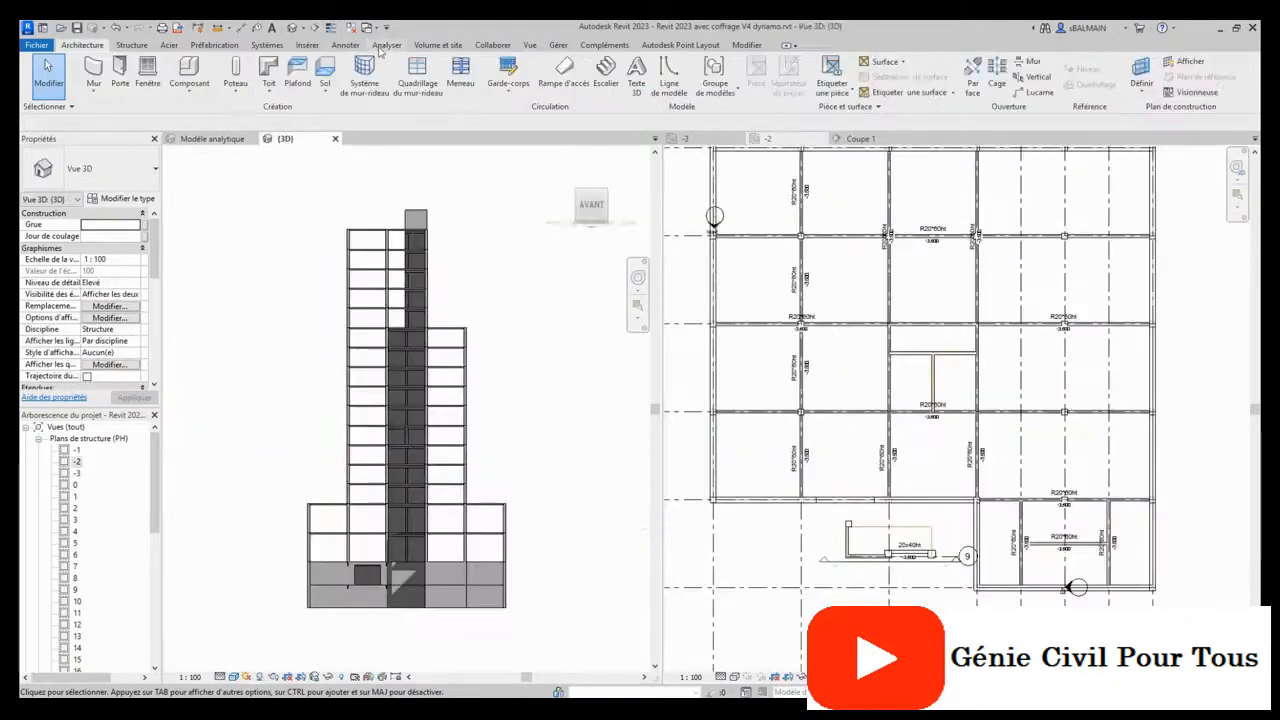
left_click(383, 46)
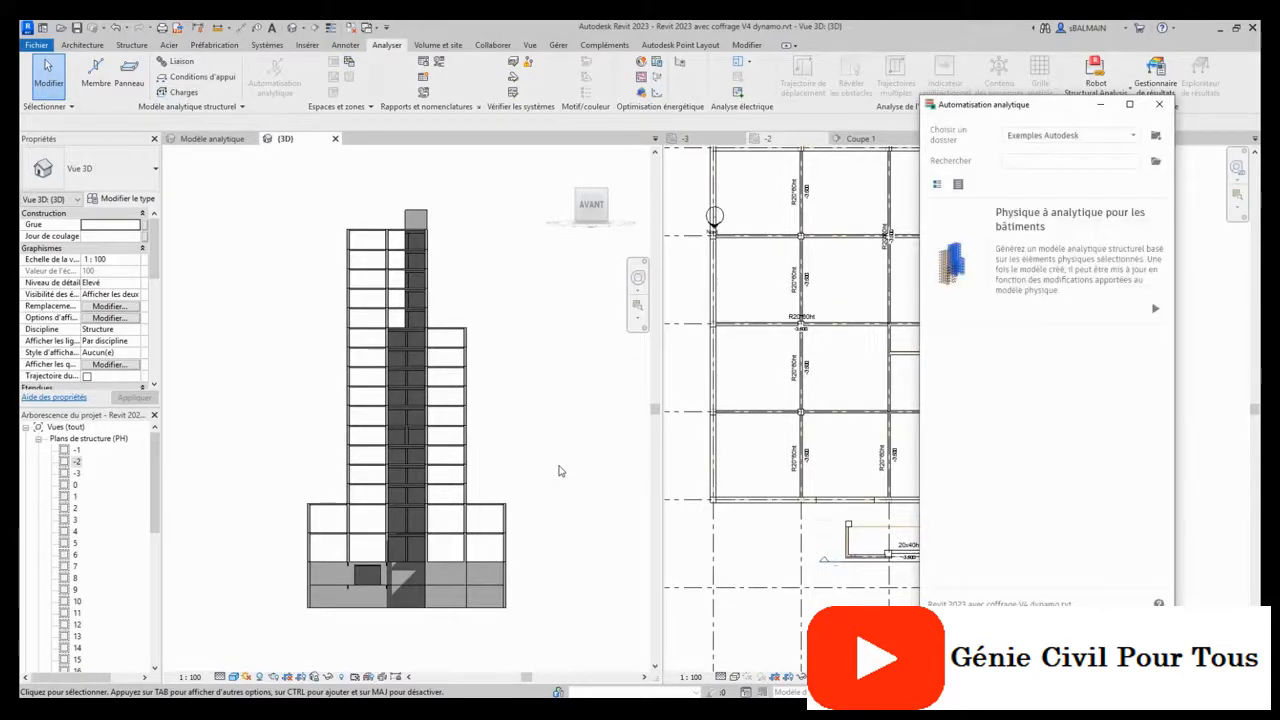
left_click(1155, 308)
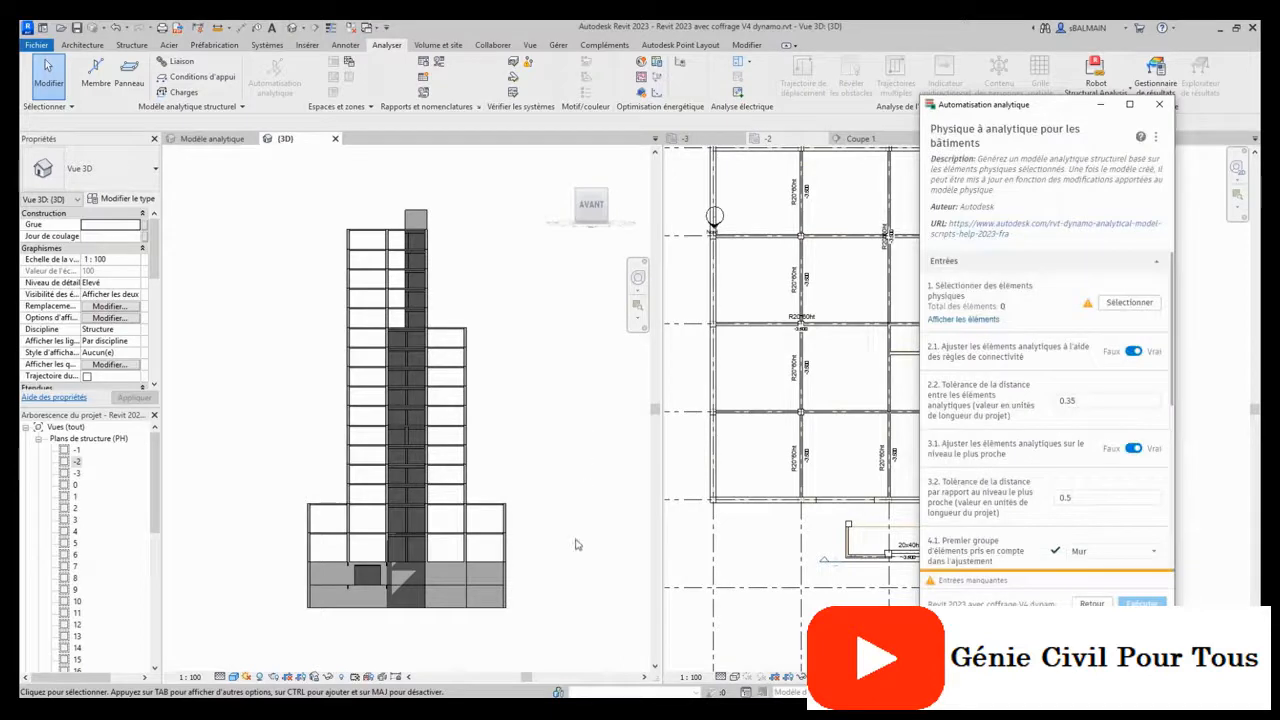
left_click(1128, 302)
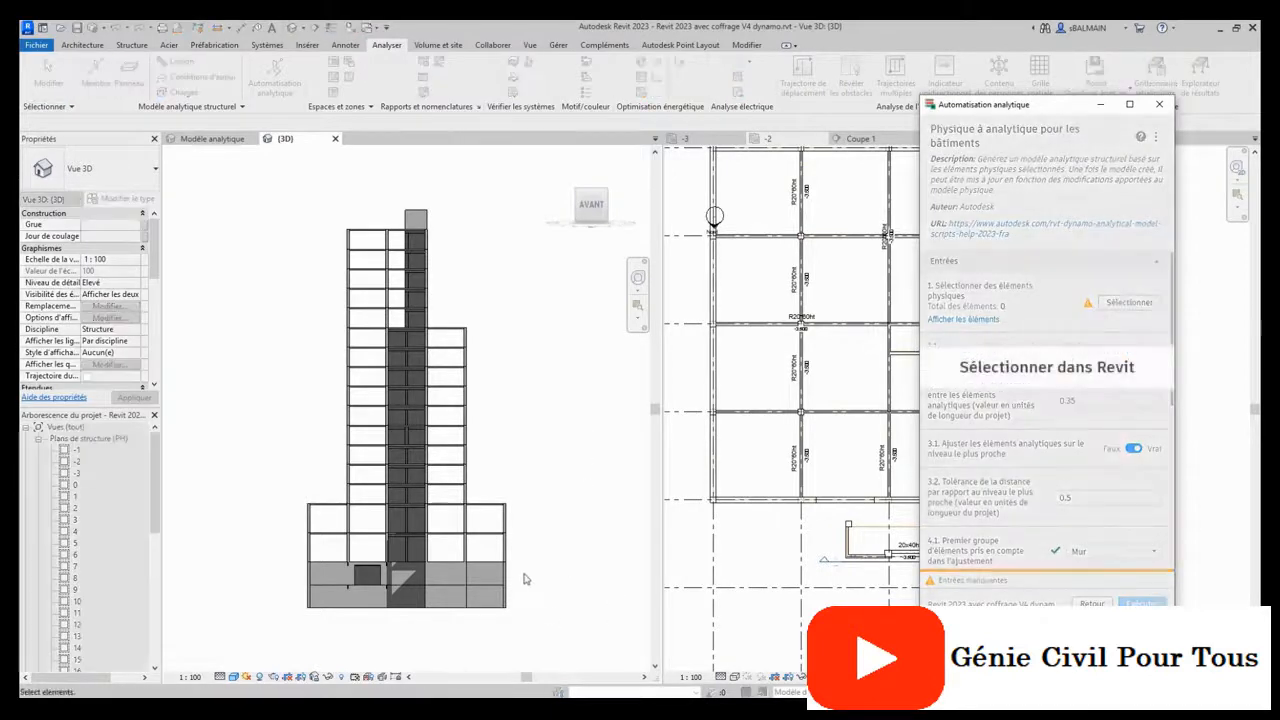
left_click_drag(525, 572, 287, 576)
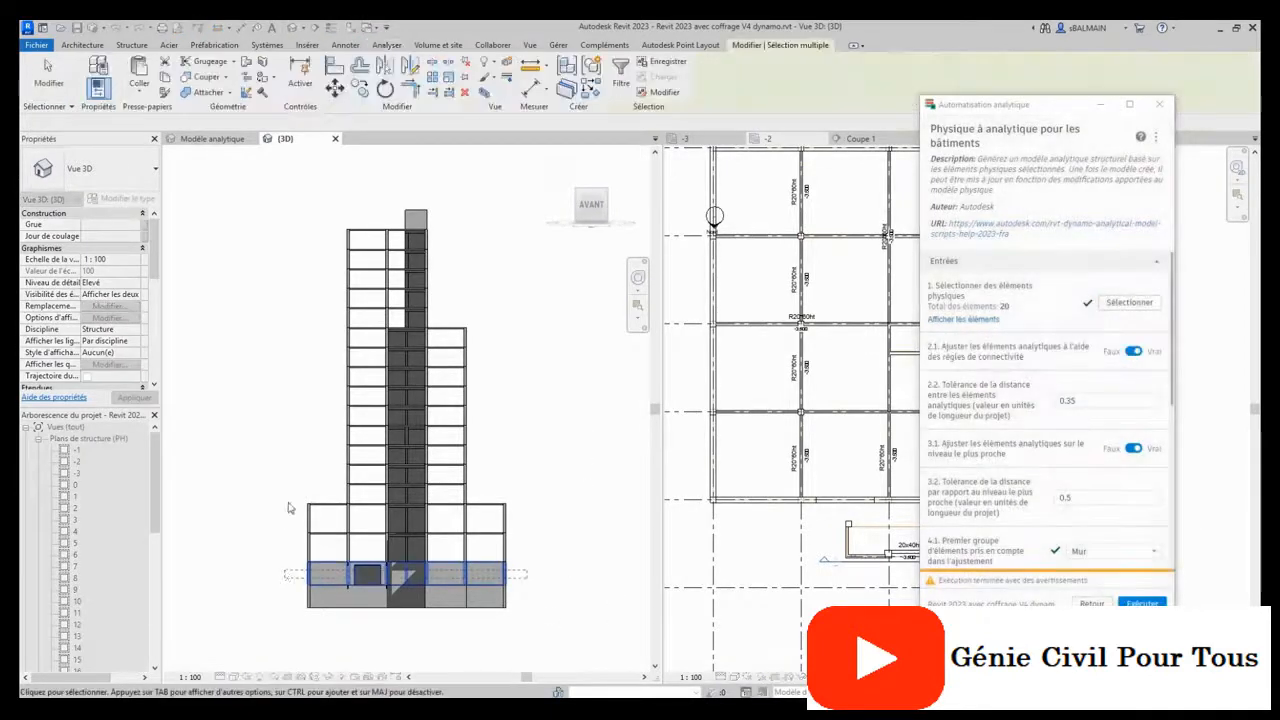
scroll(1030, 493, "down", 5)
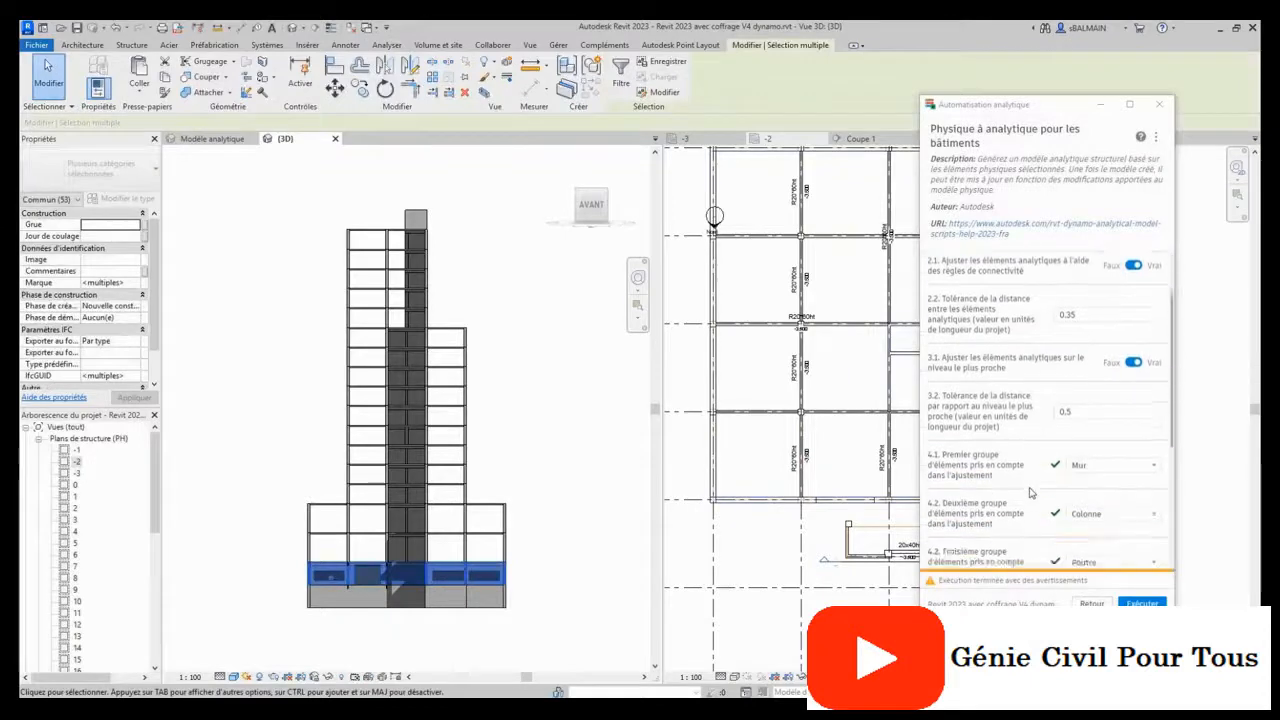
left_click(1142, 603)
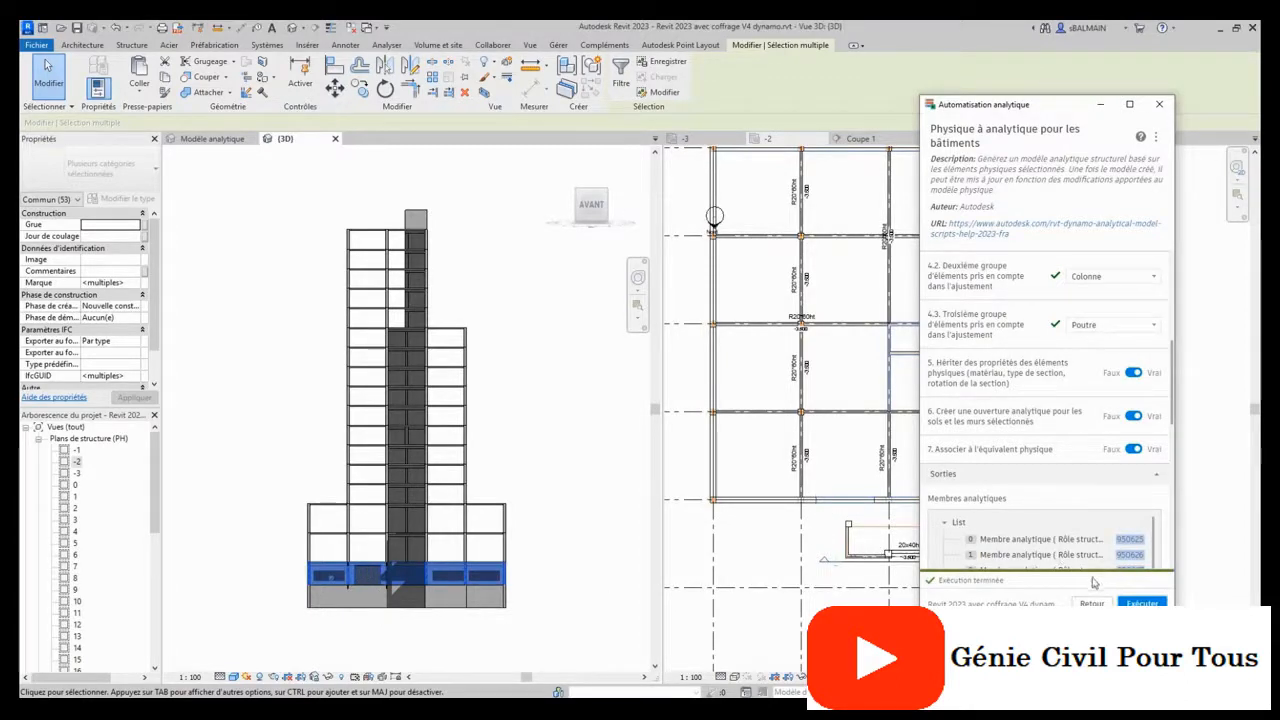
left_click(1159, 104)
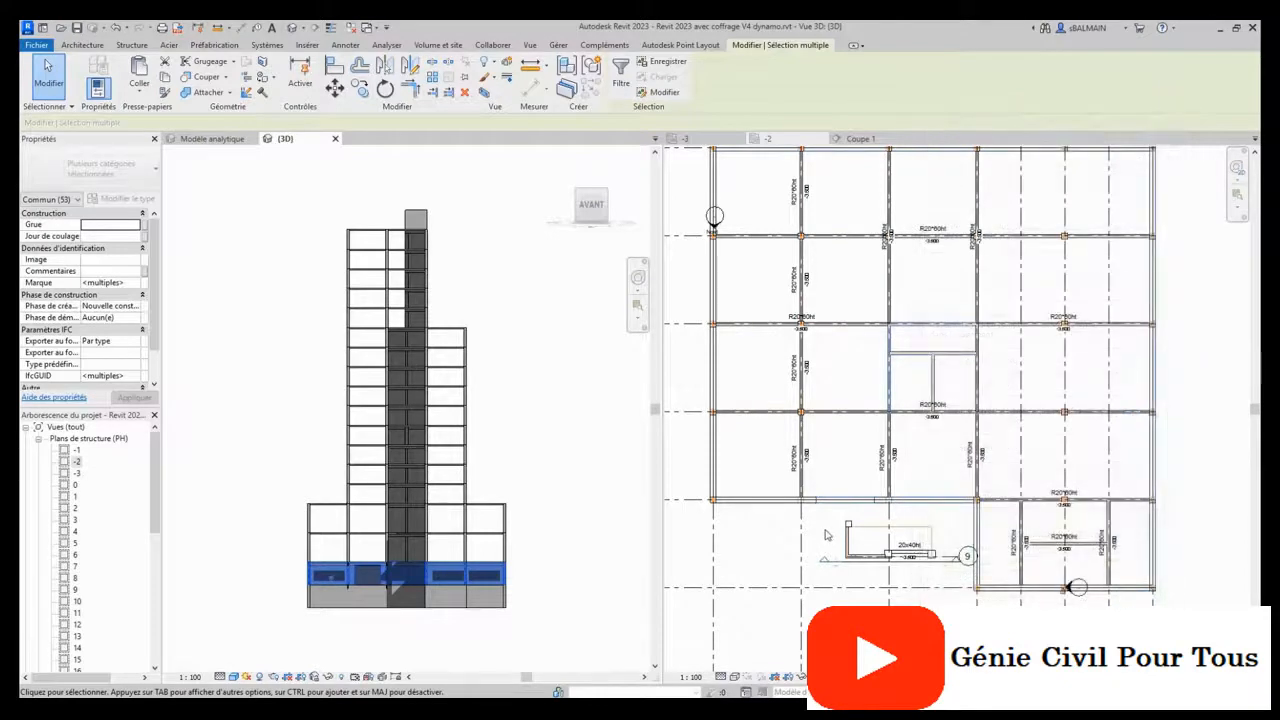
Inspect the lower perimeter wall in plan -2, and select its analytical panel with the opening in the Modèle analytique view.
left_click(826, 535)
scroll(826, 535, "up", 5)
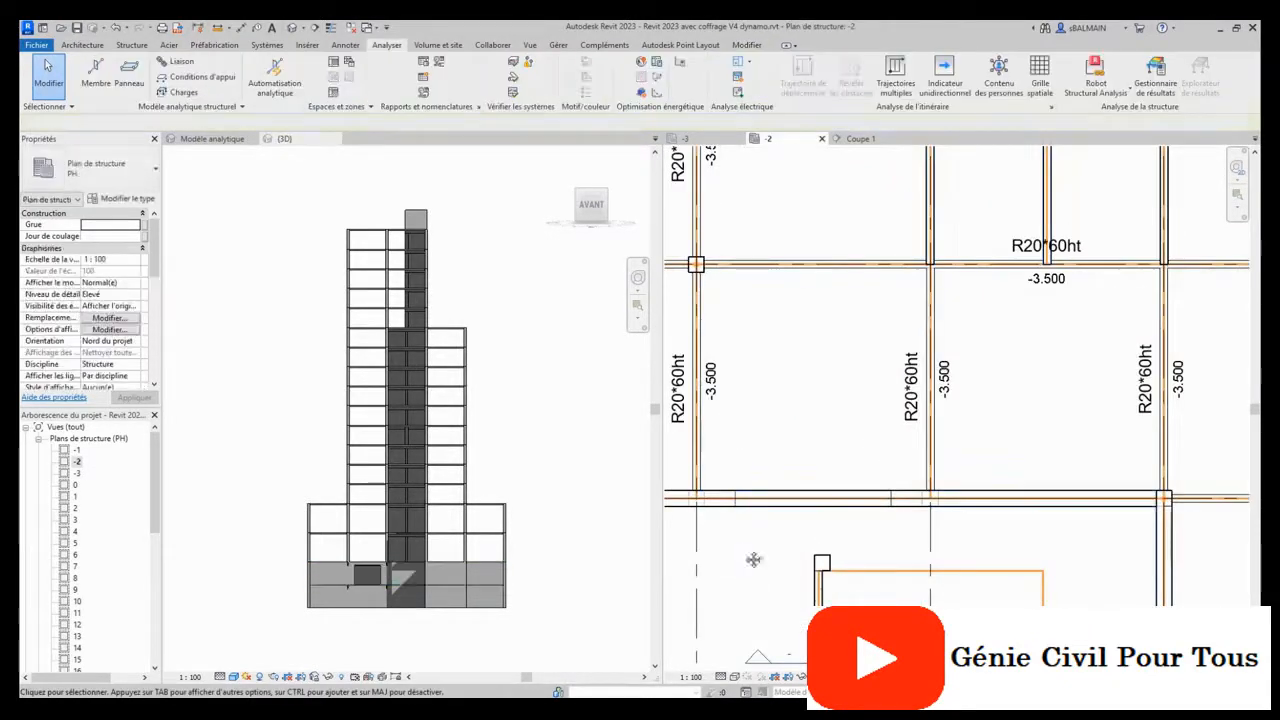
scroll(760, 530, "up", 4)
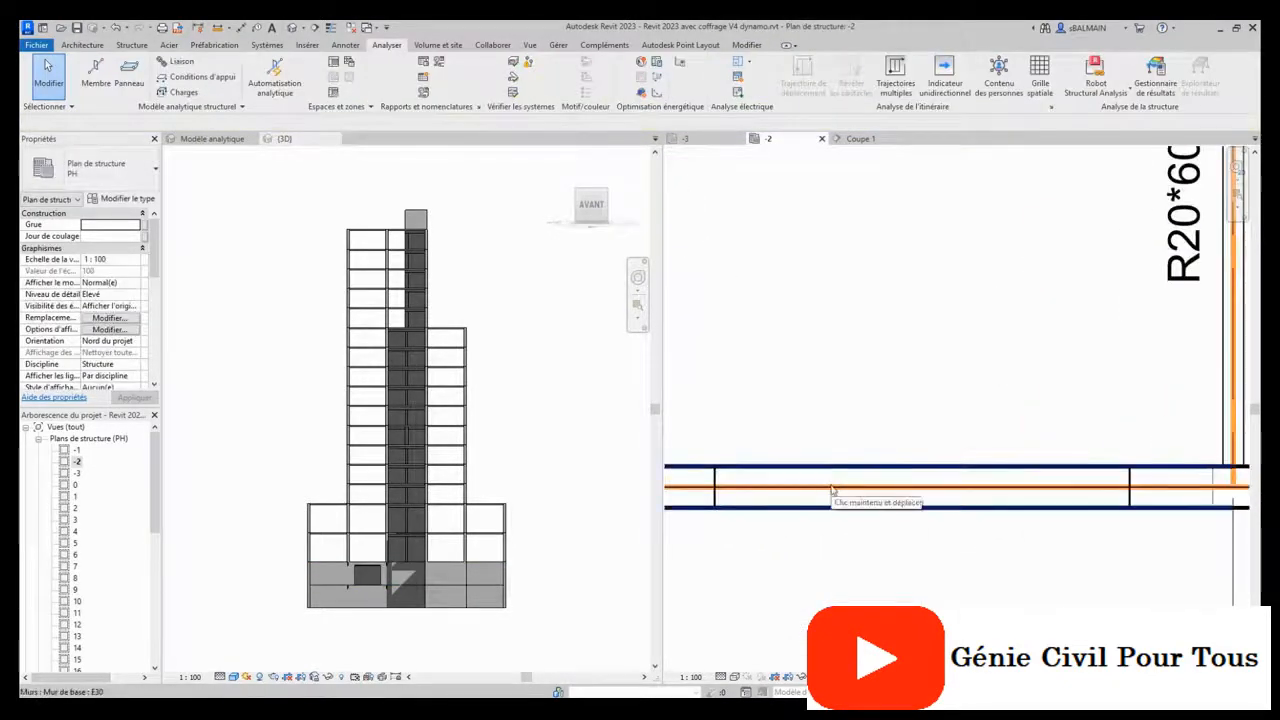
key("Tab")
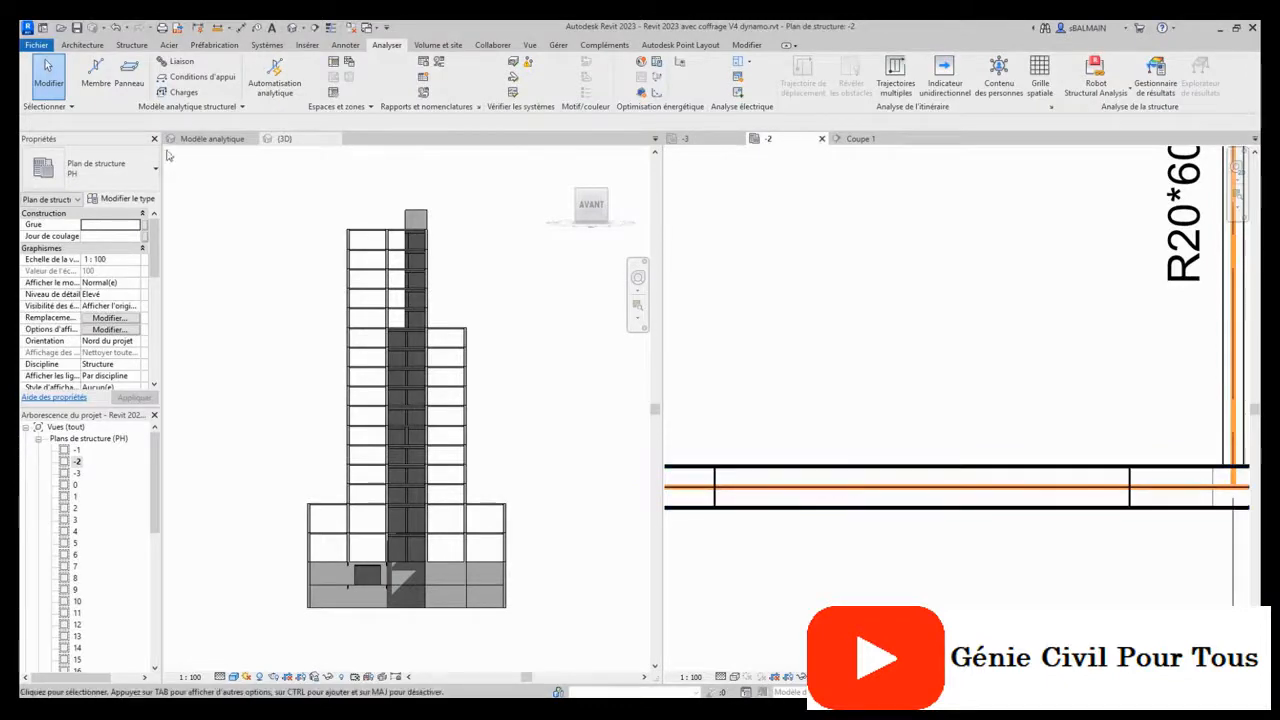
left_click(207, 139)
scroll(410, 560, "up", 5)
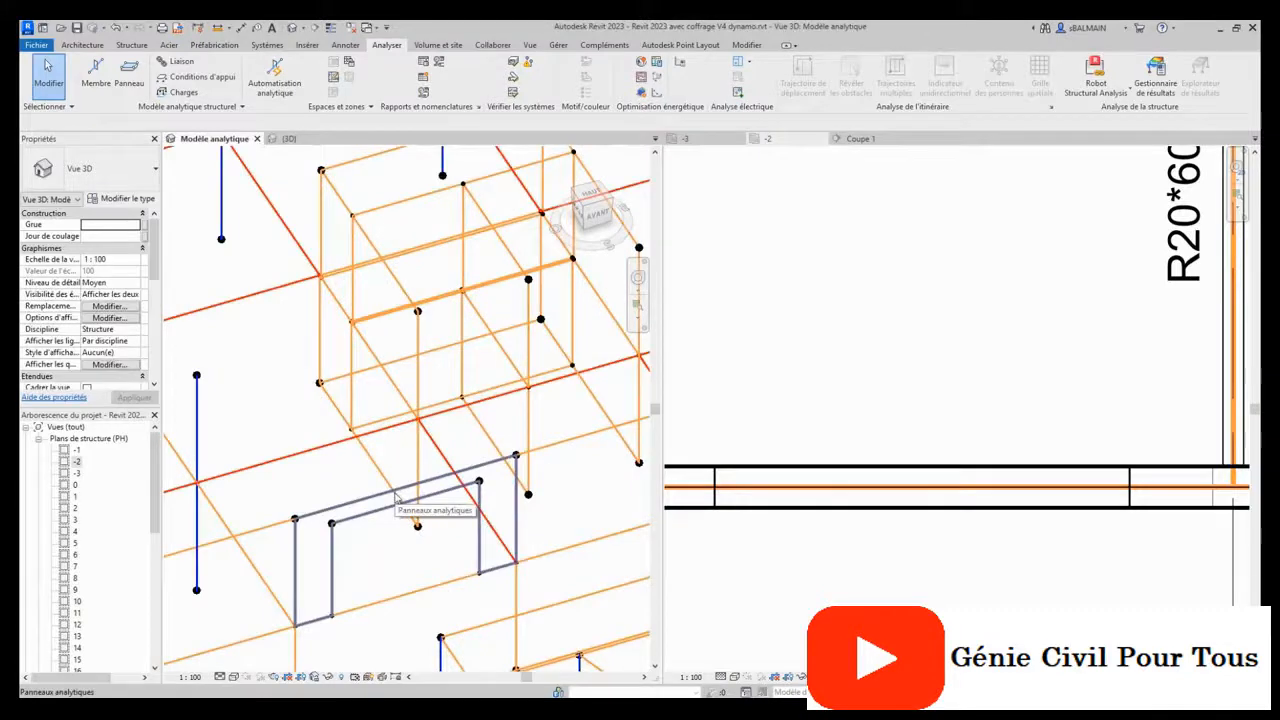
left_click(397, 497)
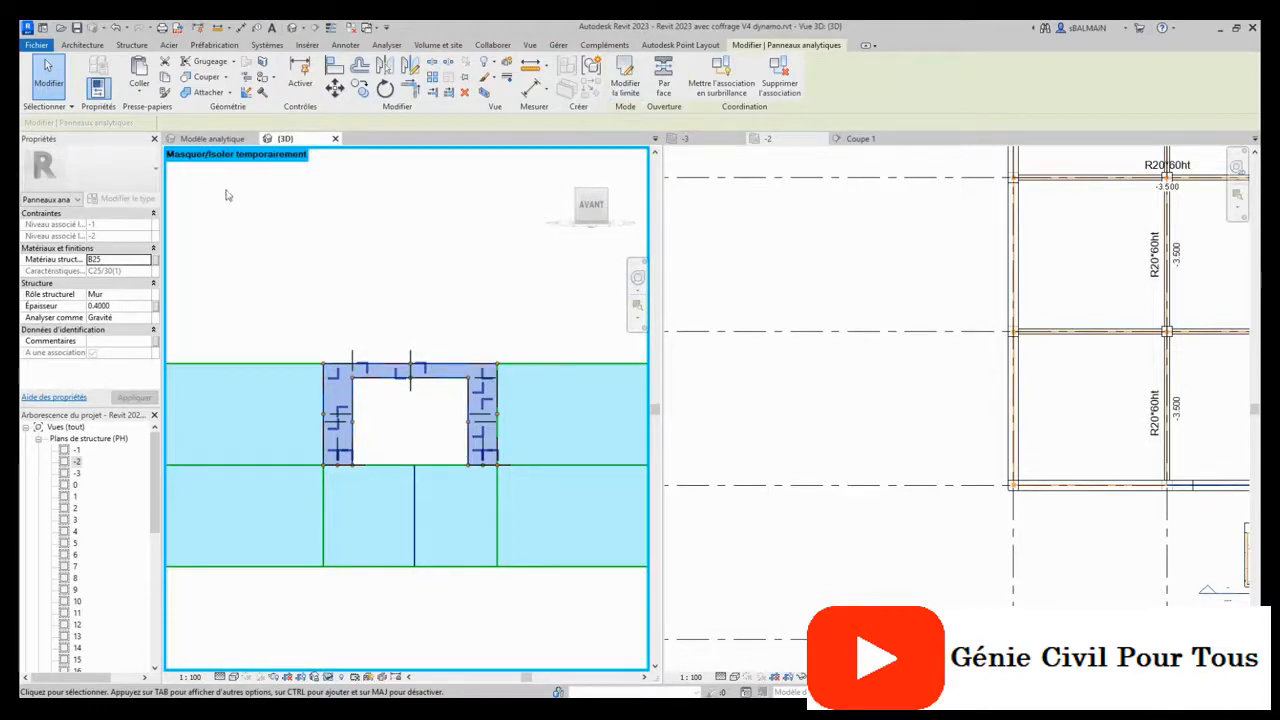
Edit the panel's boundary, deleting the opening's upper and right edges and the right pier's base and outer edge.
left_click(625, 75)
left_click(472, 398)
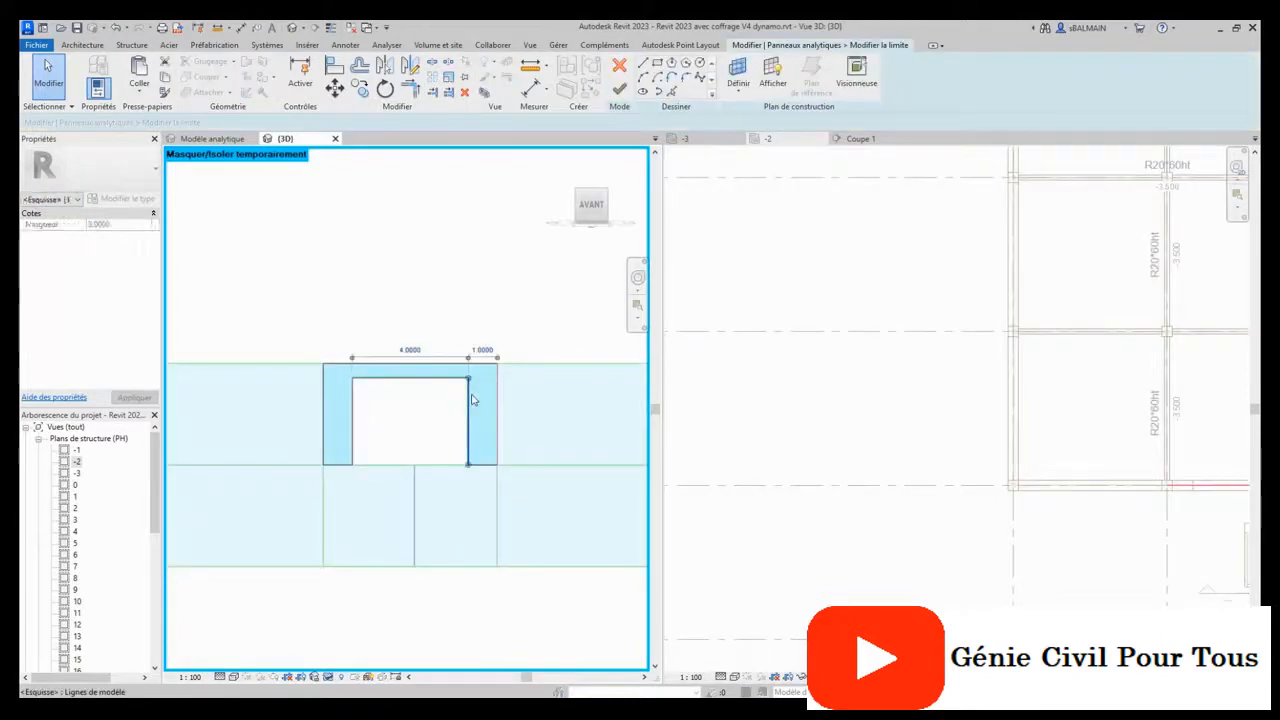
key("Delete")
left_click(489, 467)
key("Delete")
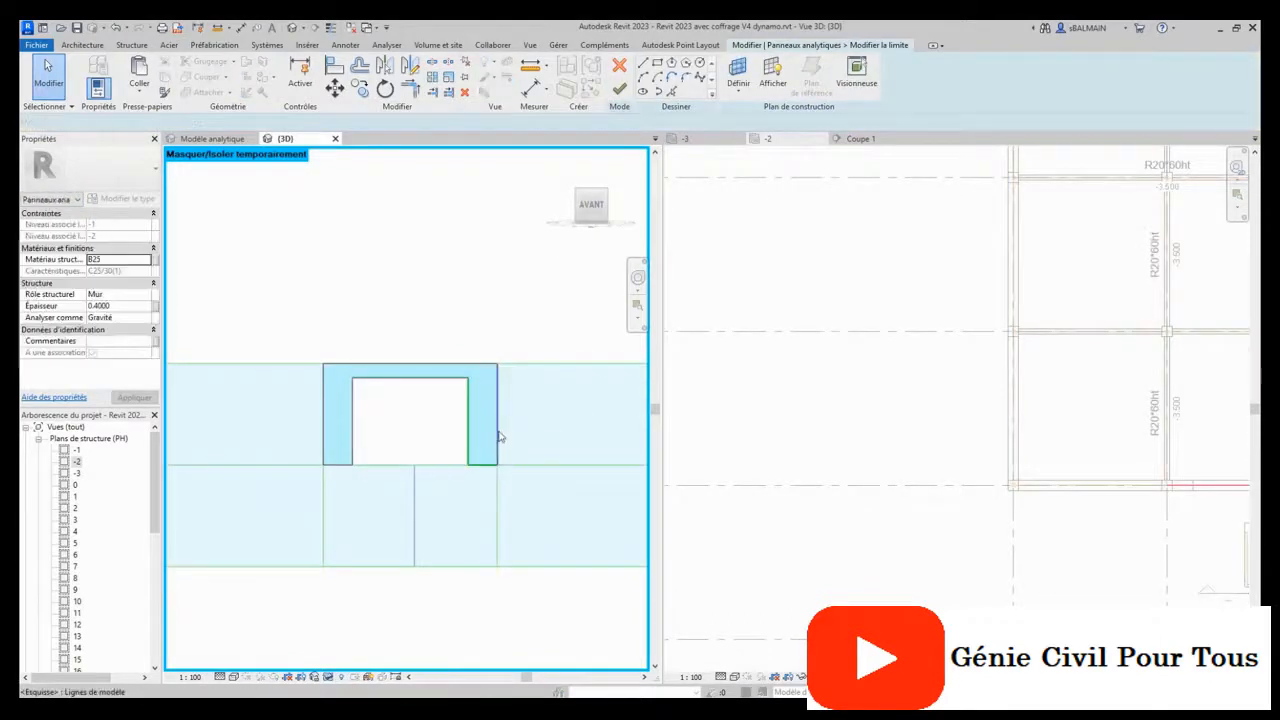
left_click(498, 433)
key("Delete")
left_click(444, 379)
key("Delete")
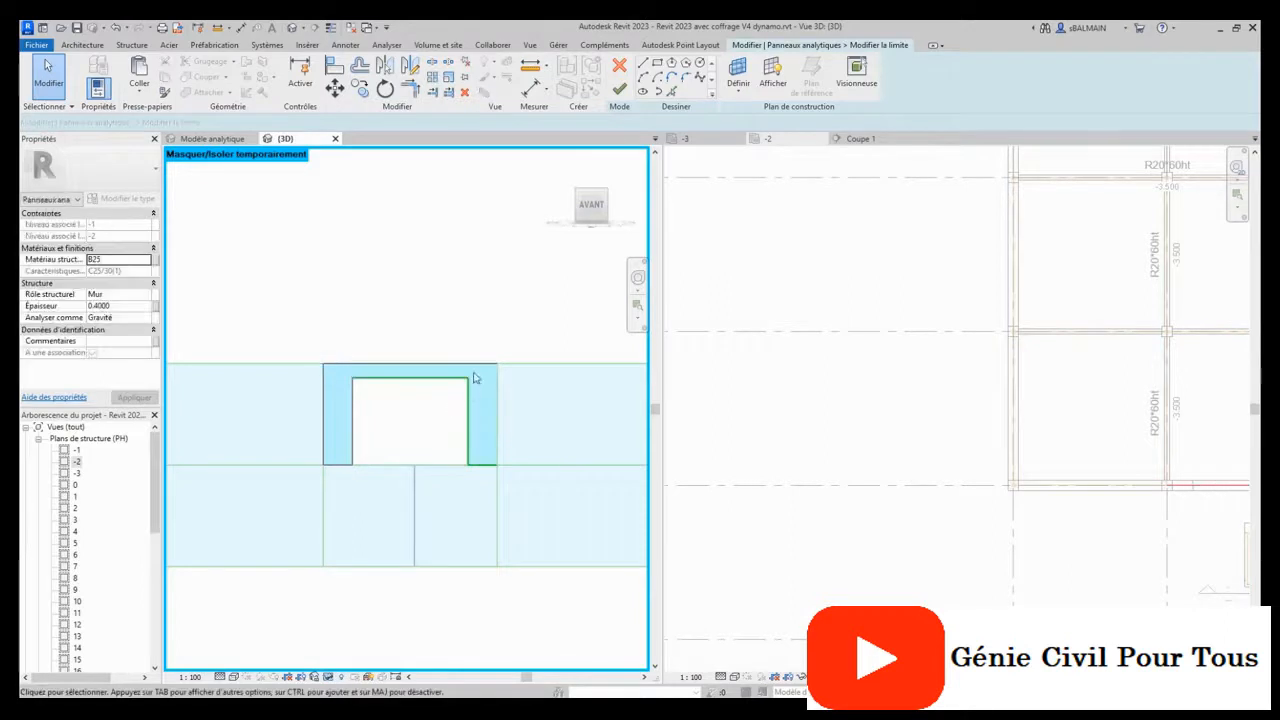
Trim the panel's upper edge to the opening's left edge and finish the boundary, keeping only the left pier.
left_click(353, 398)
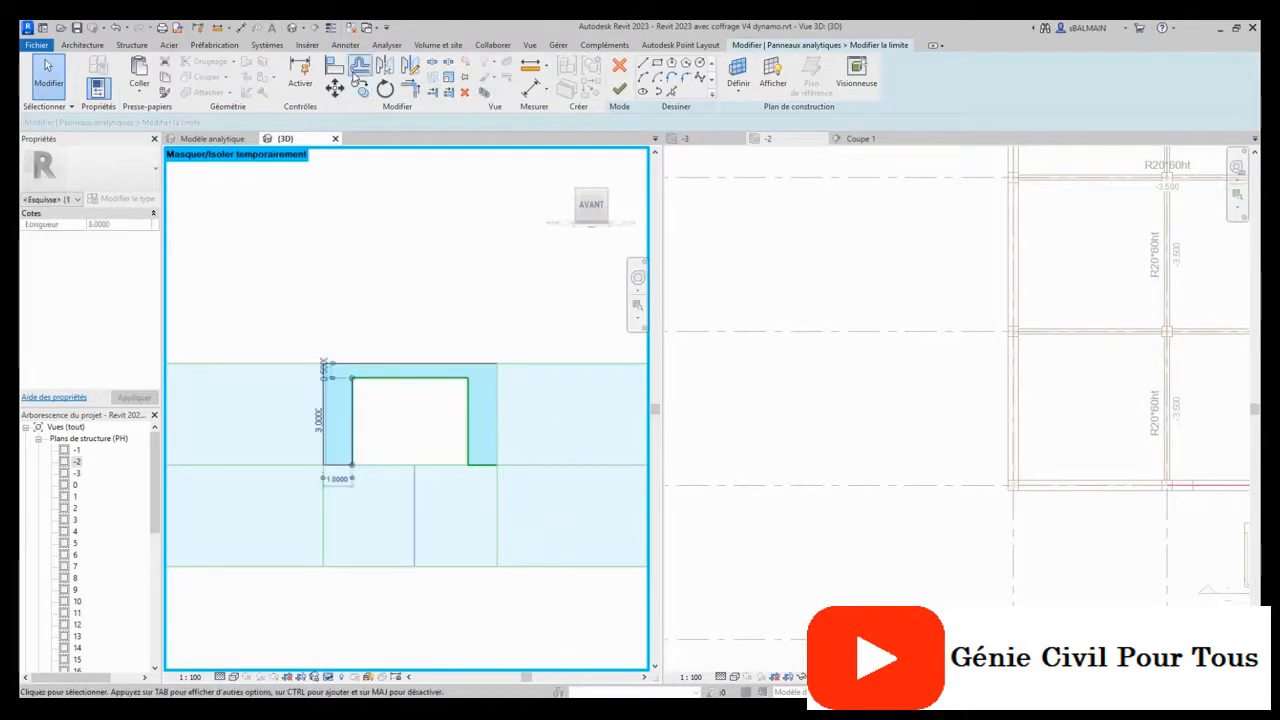
left_click(410, 88)
left_click(342, 369)
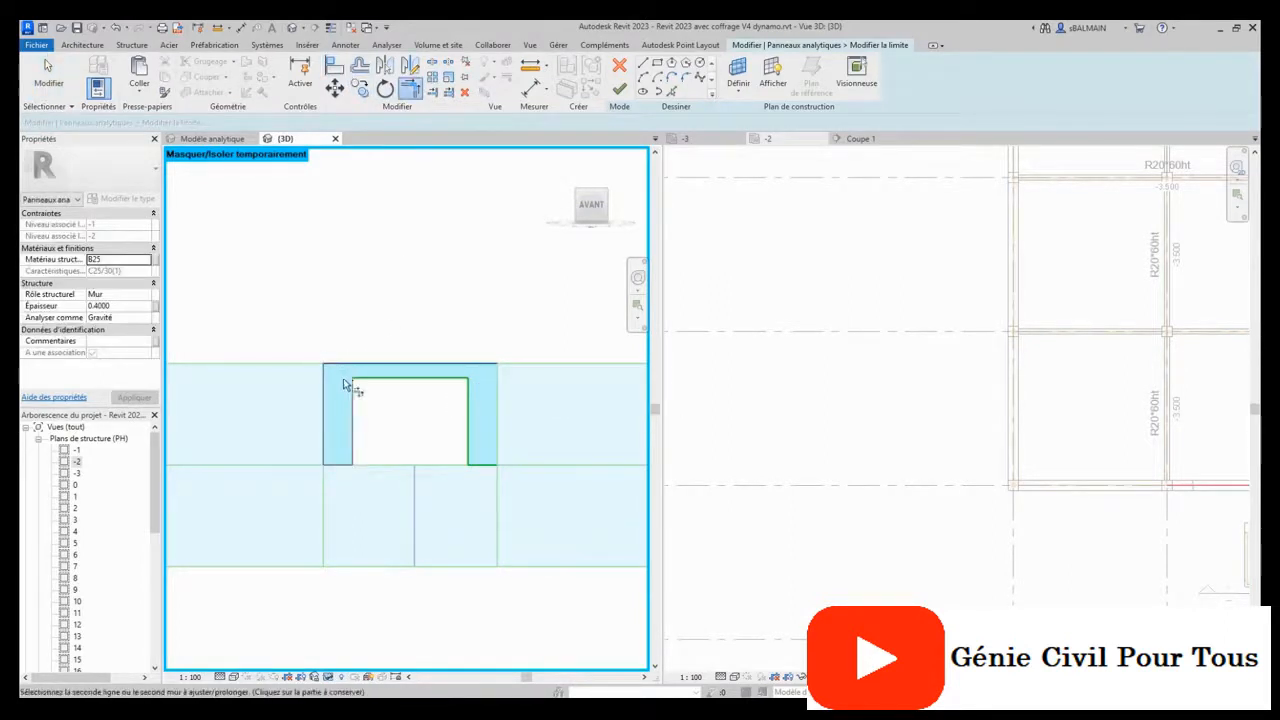
left_click(351, 388)
key("Escape")
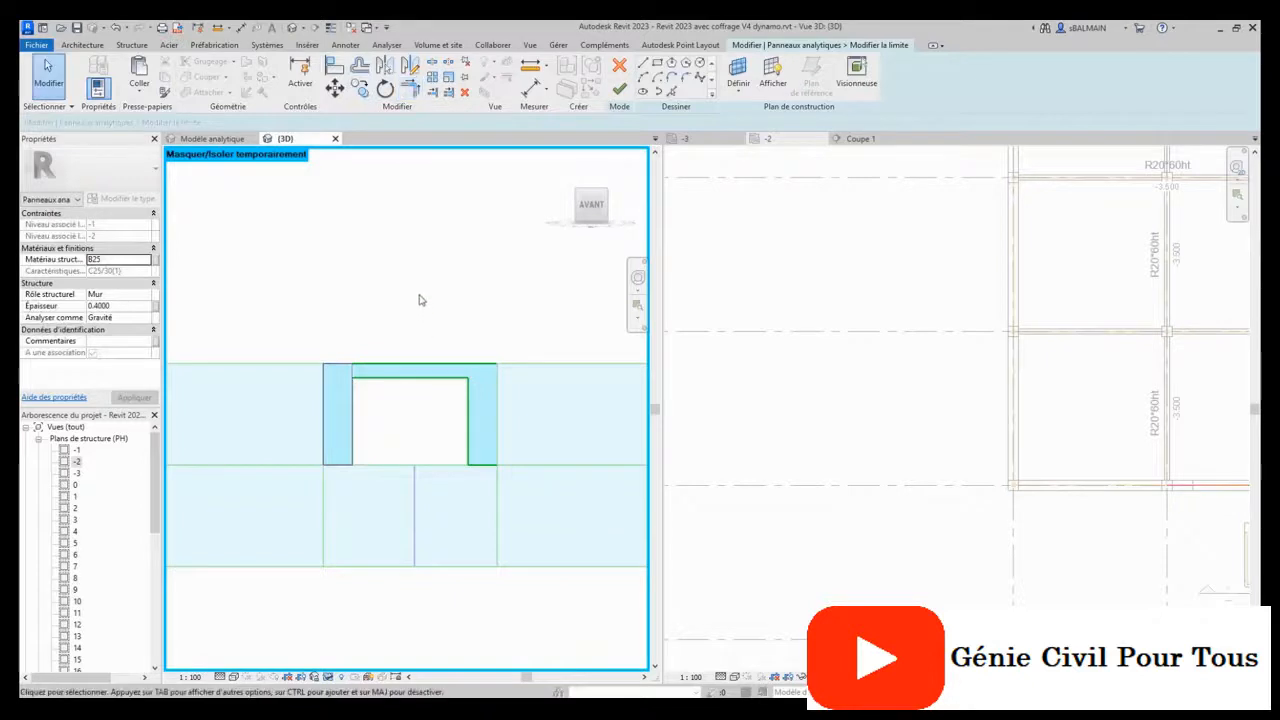
left_click(619, 89)
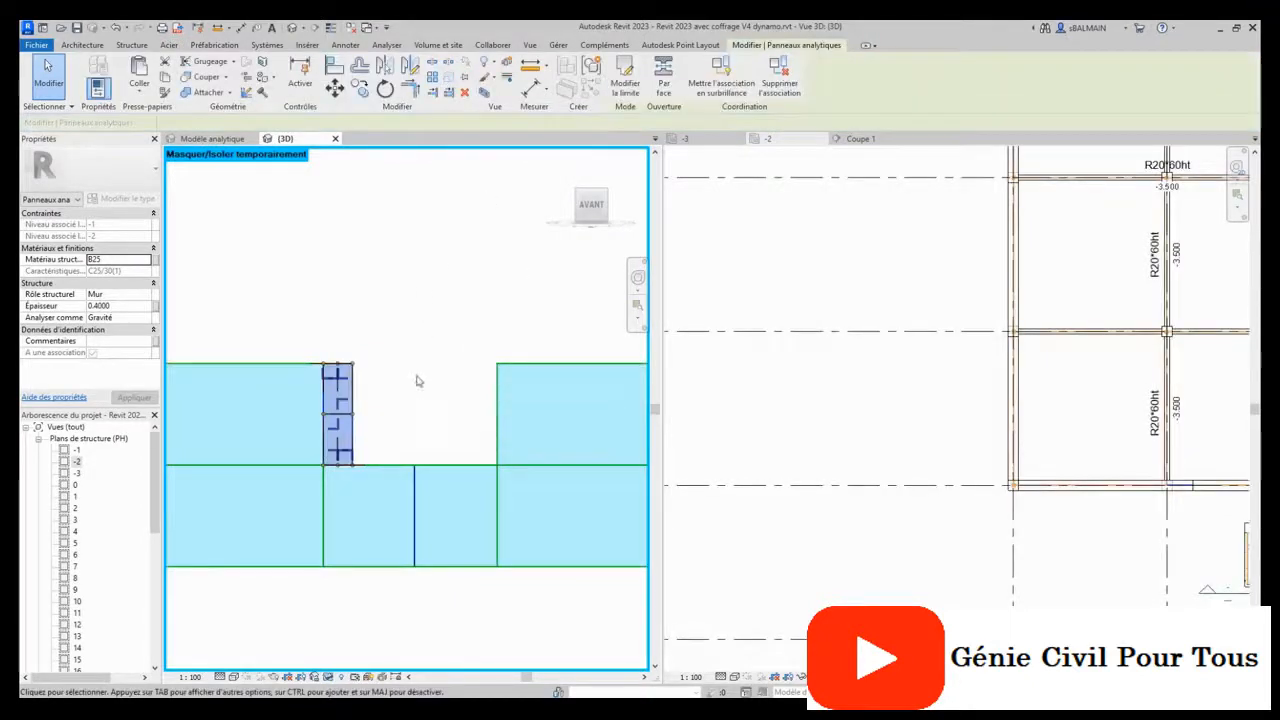
left_click(414, 334)
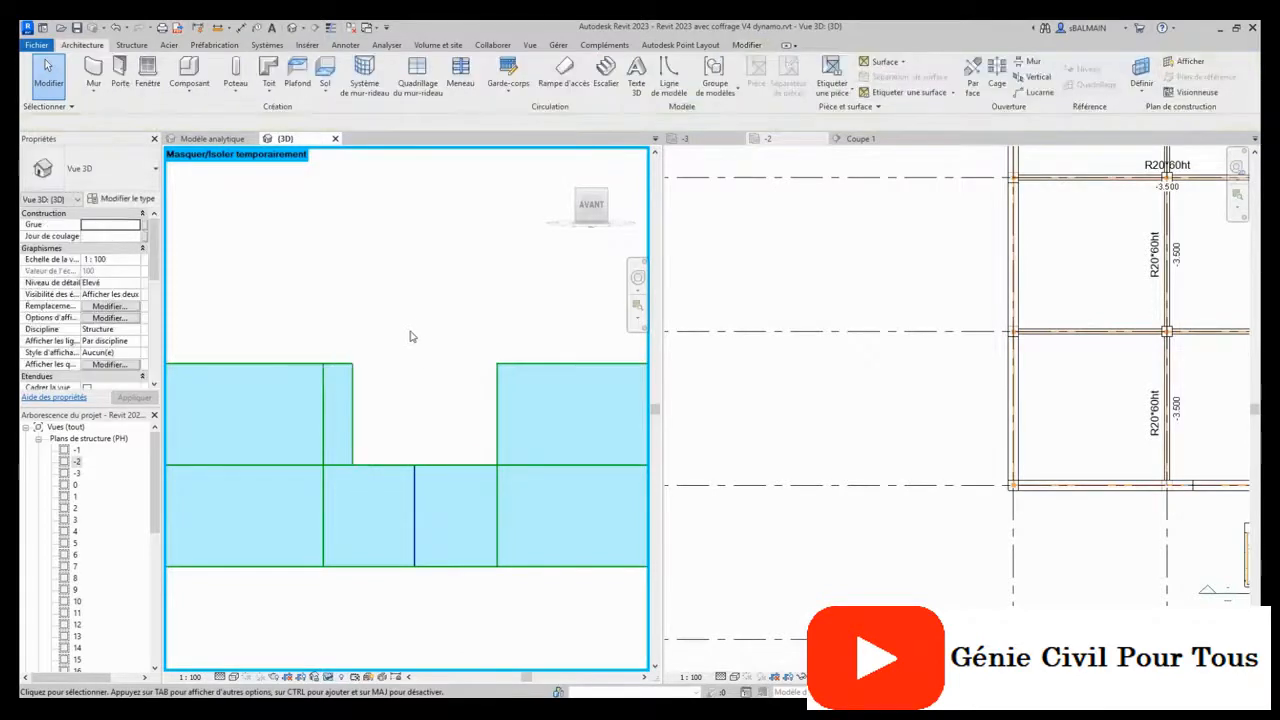
Copy the left pier's analytical panel to the other side of the opening, from its lower right corner to the neighbouring wall panel's lower corner.
left_click(348, 402)
left_click(360, 89)
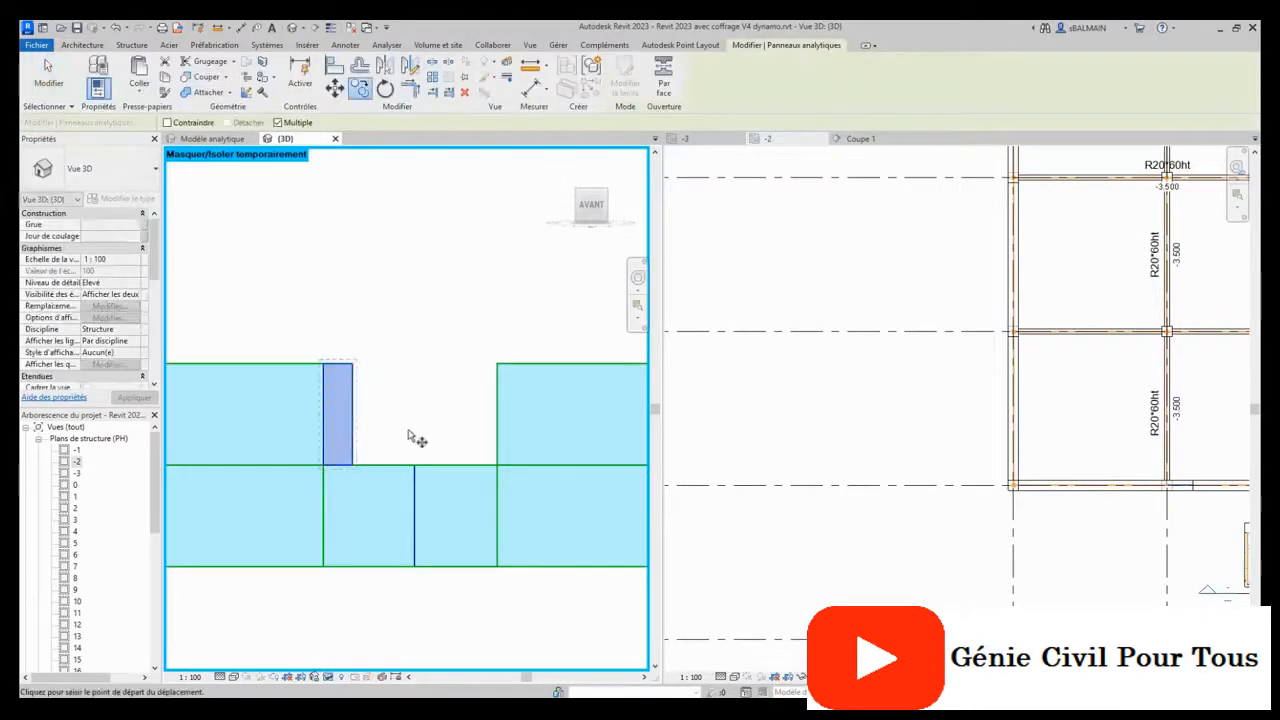
left_click(352, 466)
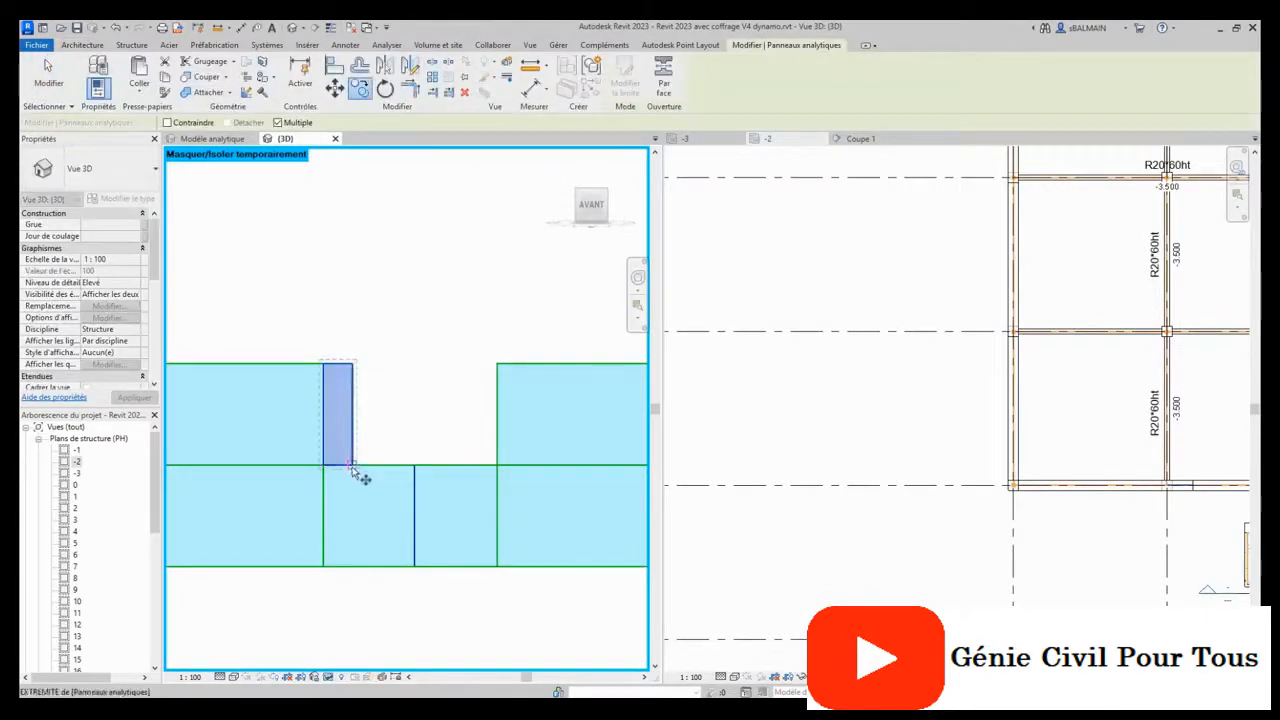
left_click(500, 467)
key("Escape")
key("Escape")
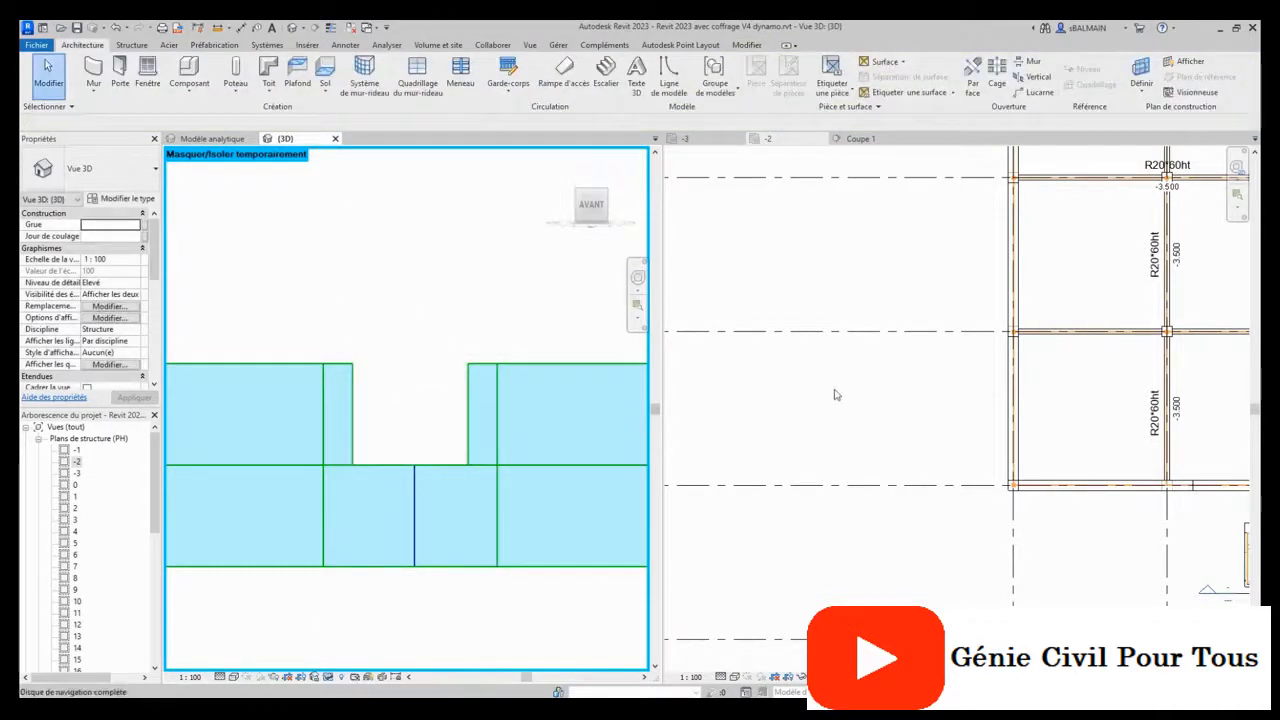
Draw an analytical member in the {3D} view across the opening, from the left pier's upper corner to the right pier's upper corner.
scroll(853, 407, "down", 6)
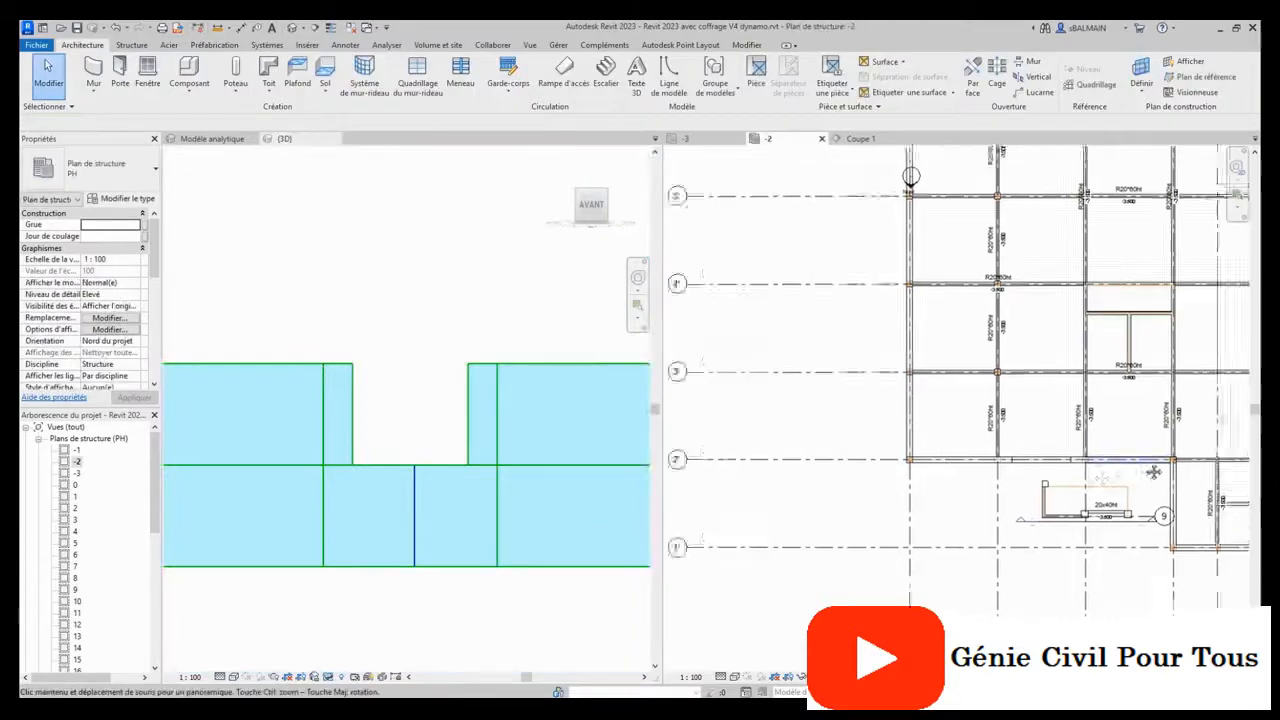
scroll(967, 493, "up", 6)
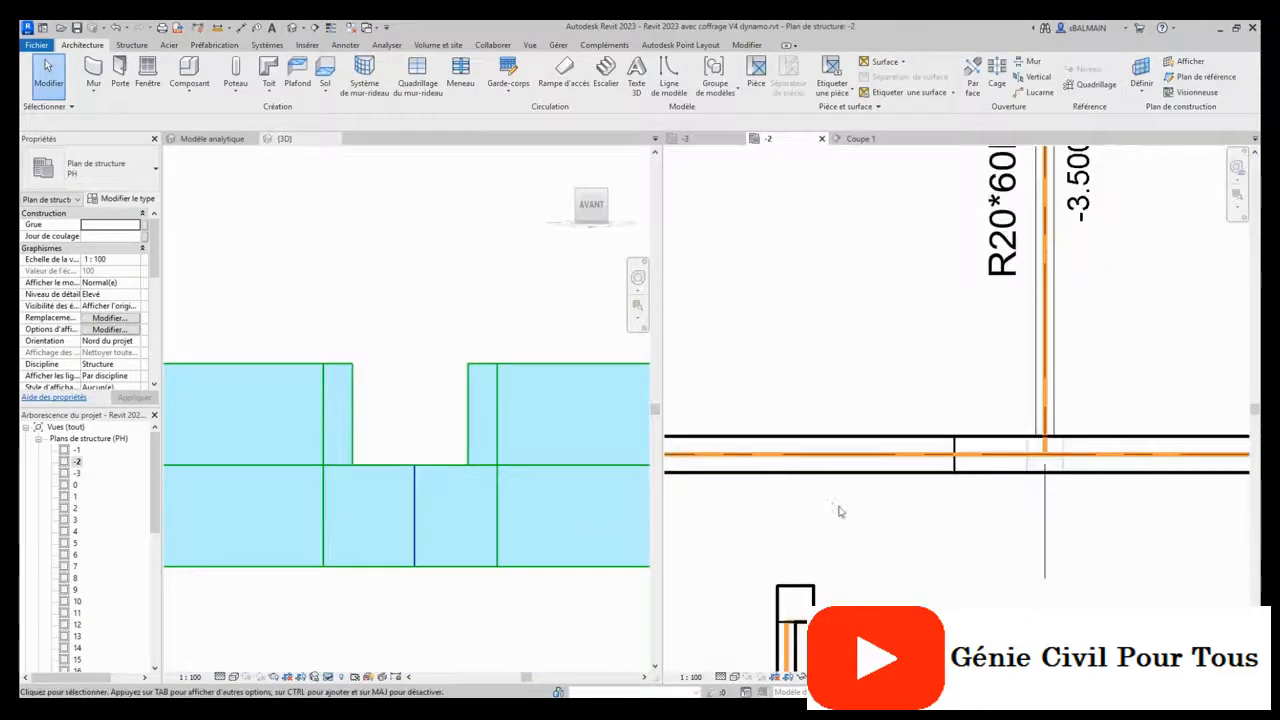
middle_click_drag(837, 514, 868, 506)
left_click(380, 263)
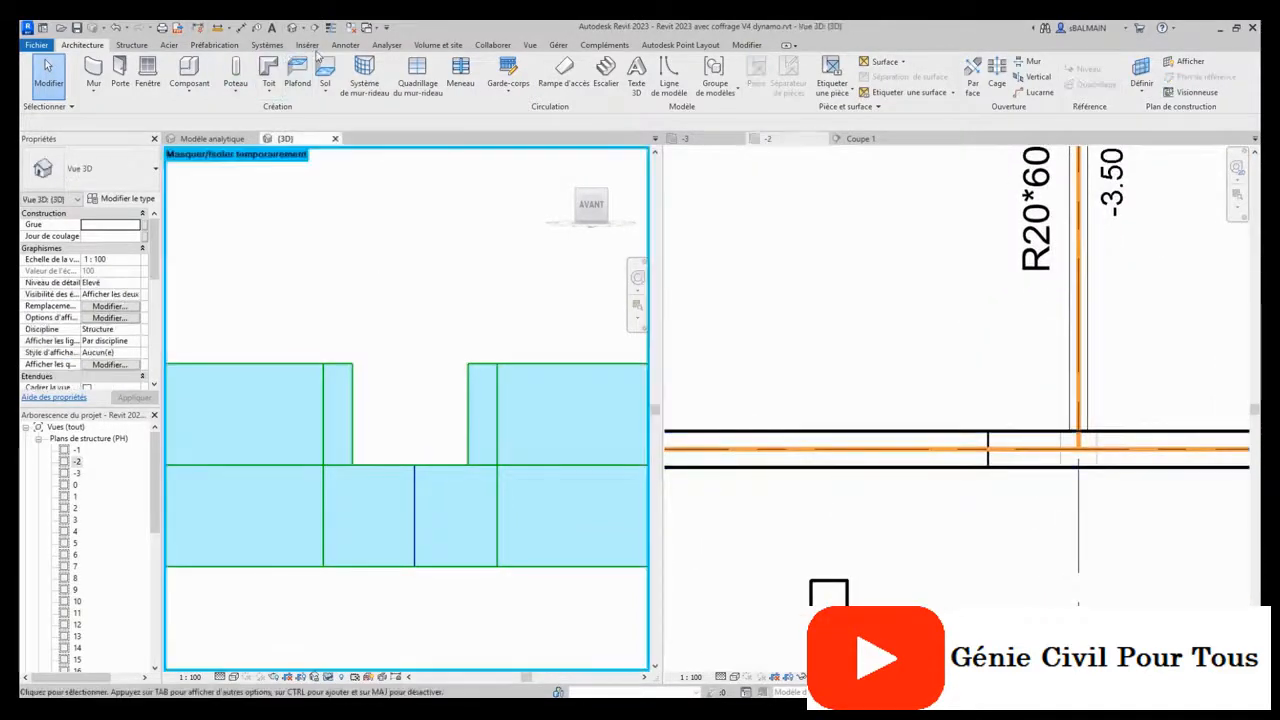
left_click(309, 45)
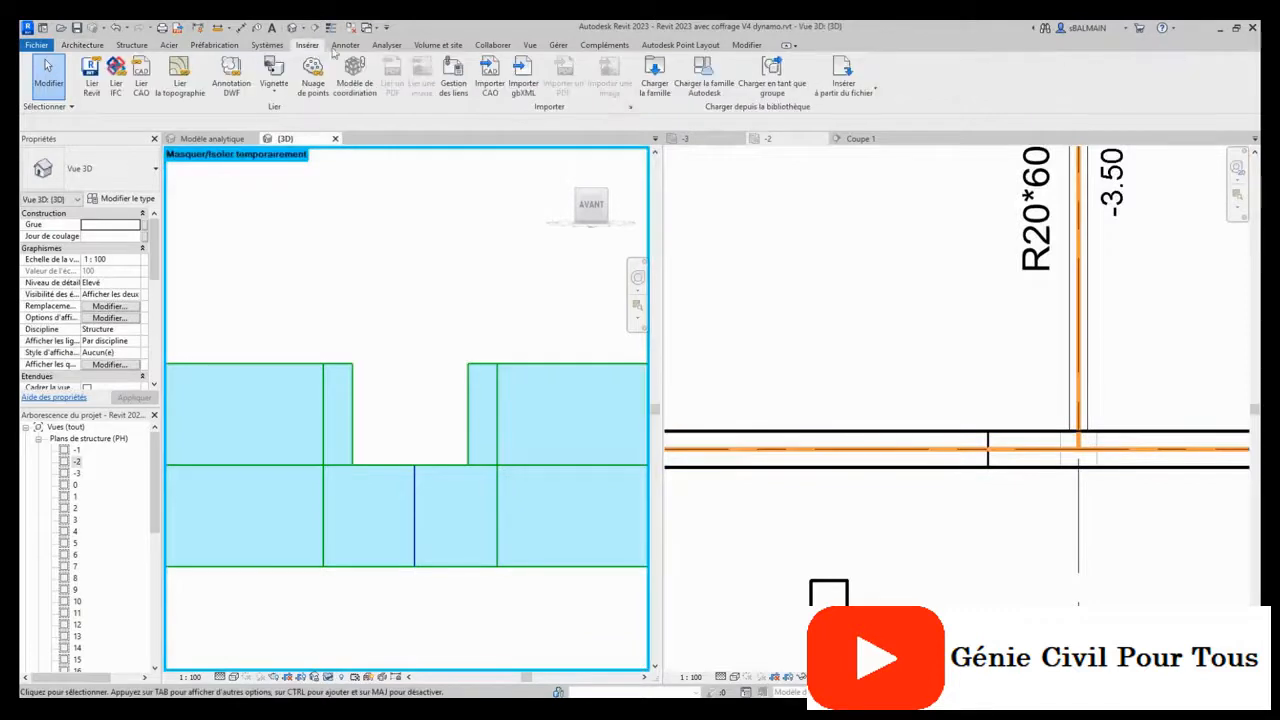
left_click(387, 45)
left_click(112, 83)
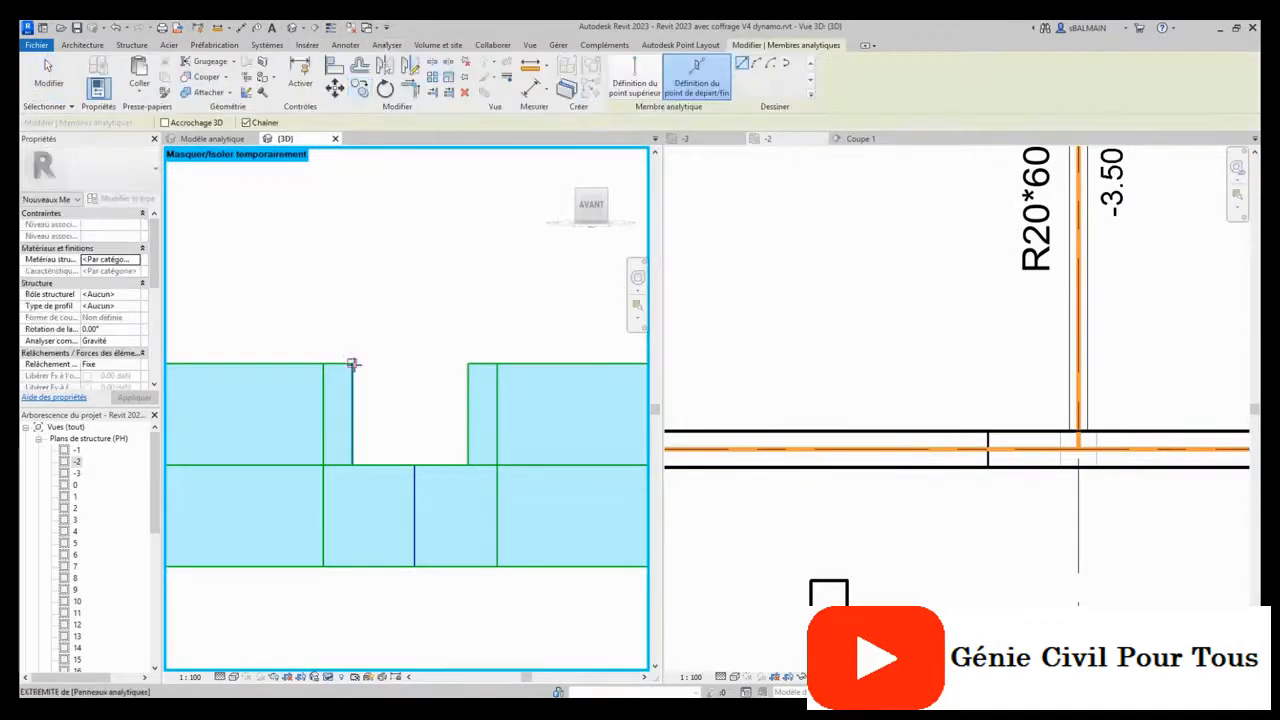
left_click(352, 364)
left_click(468, 364)
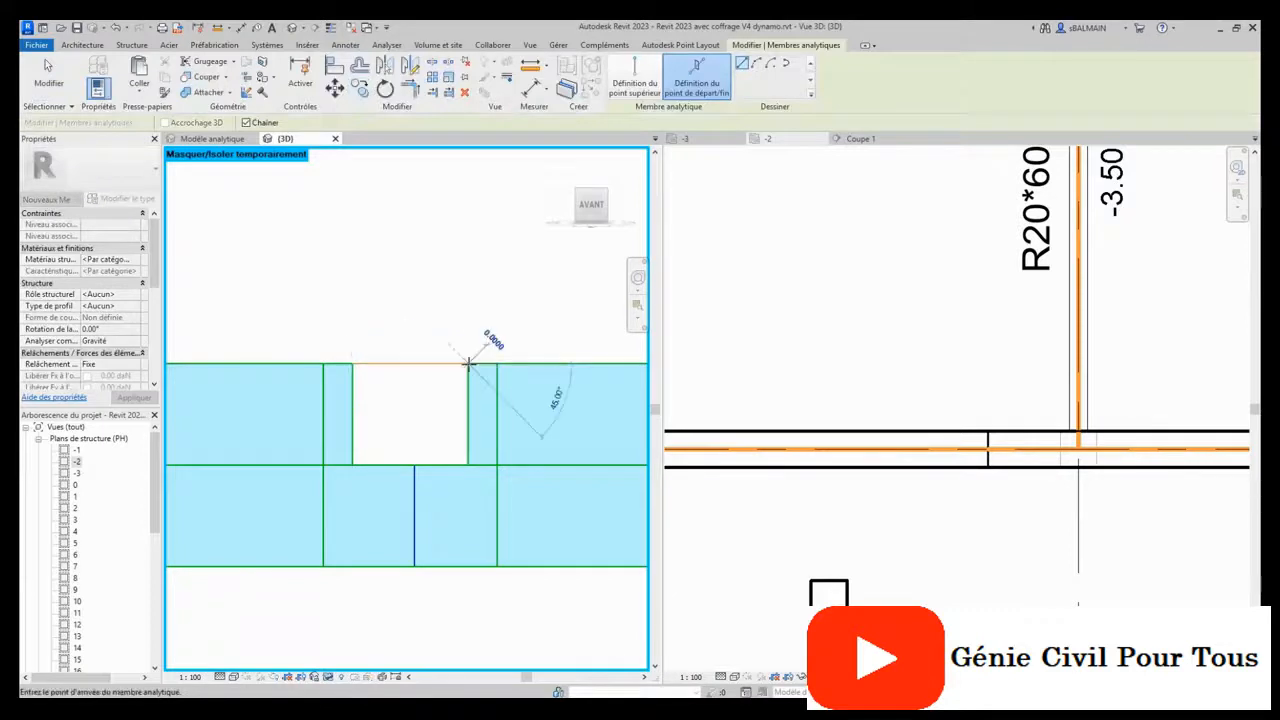
Give the member across the opening the structural role Poutre and the section type Béton-Poutre rectangulaire-V1 : 30x40.
key("Escape")
key("Escape")
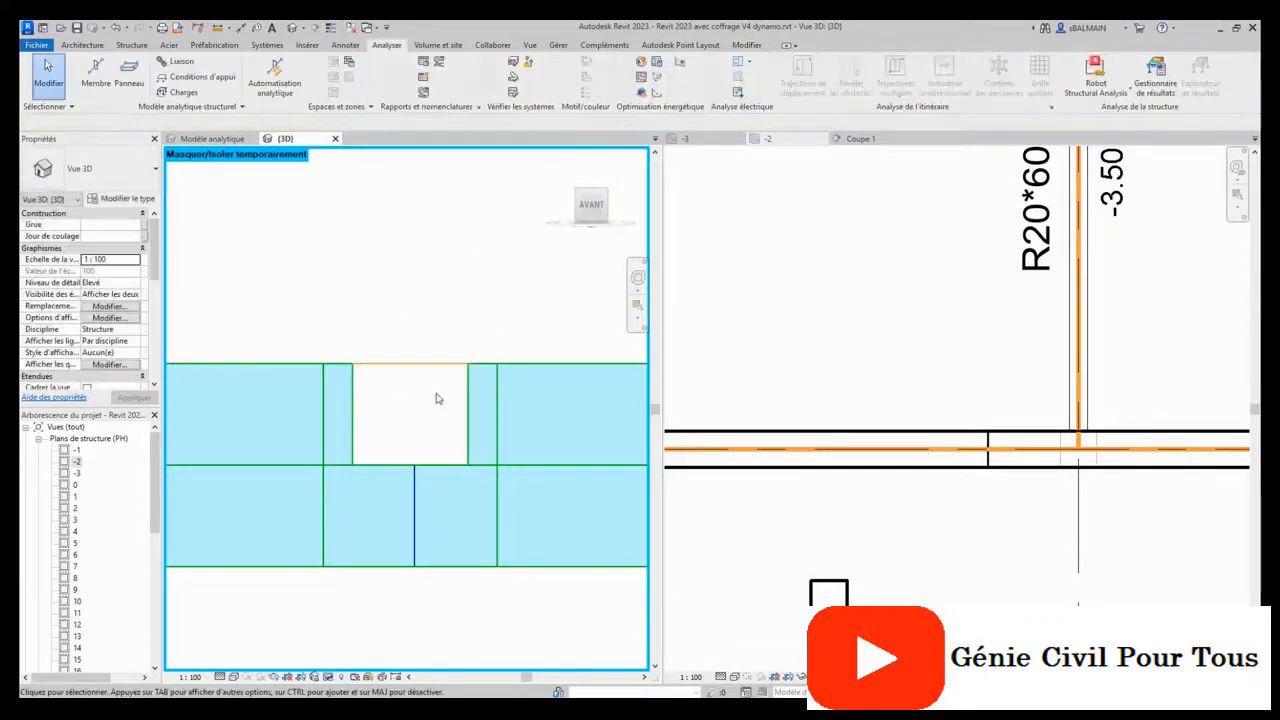
left_click(429, 365)
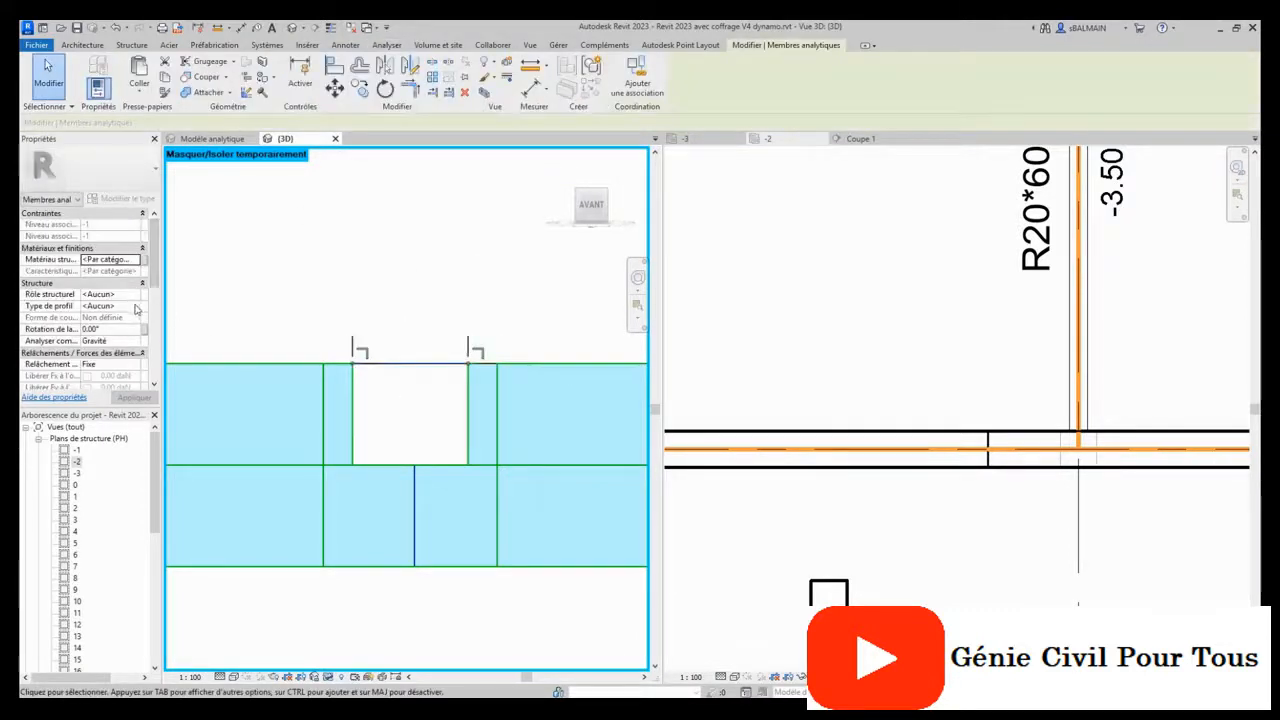
left_click(134, 296)
left_click(100, 315)
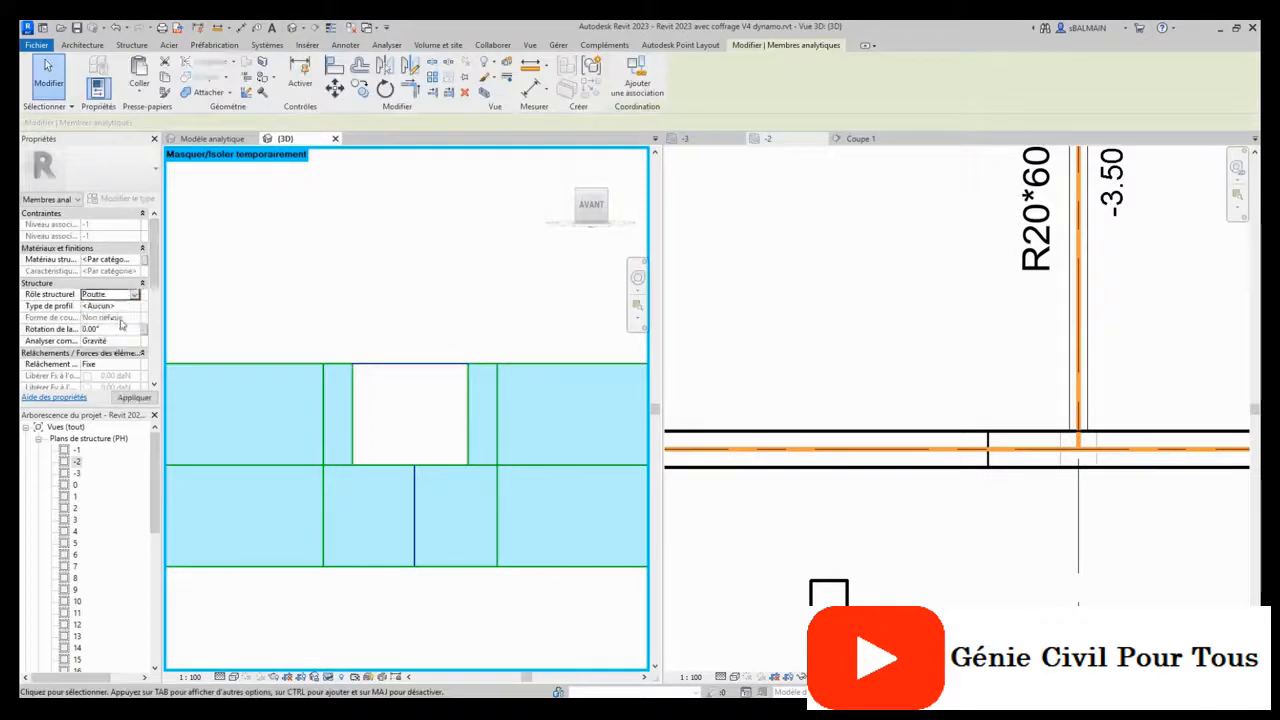
left_click(134, 306)
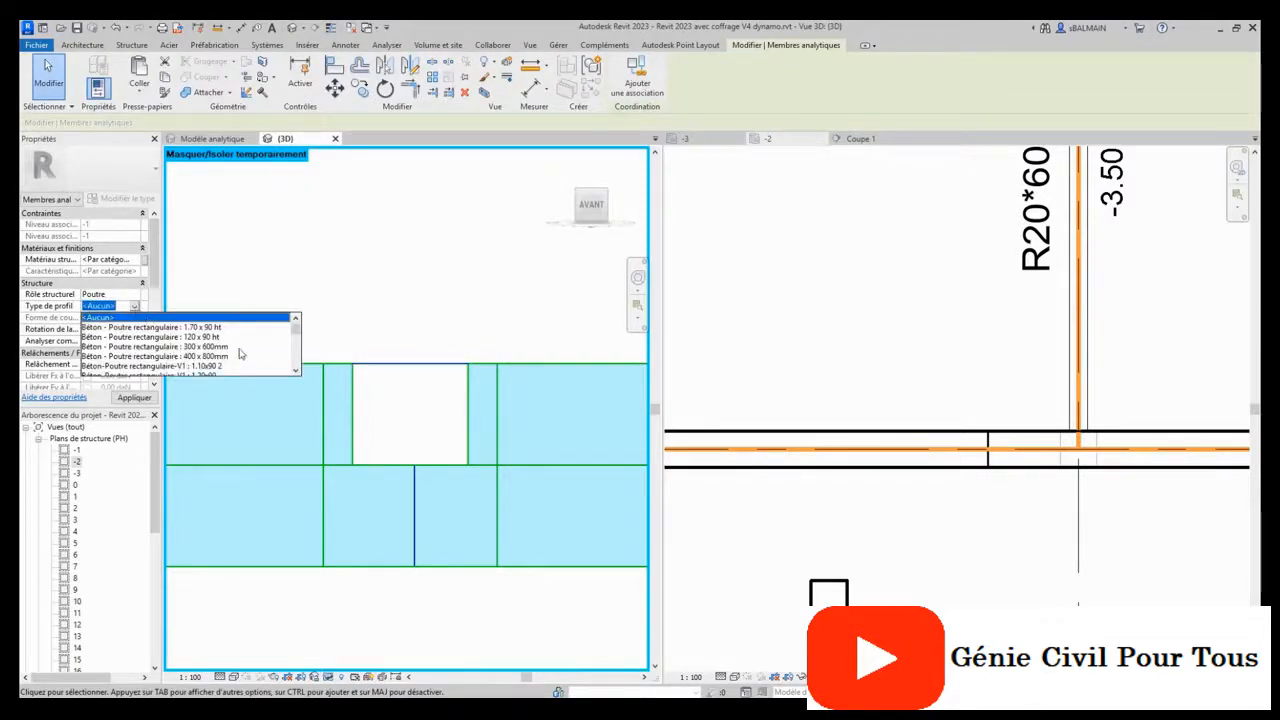
scroll(240, 353, "down", 3)
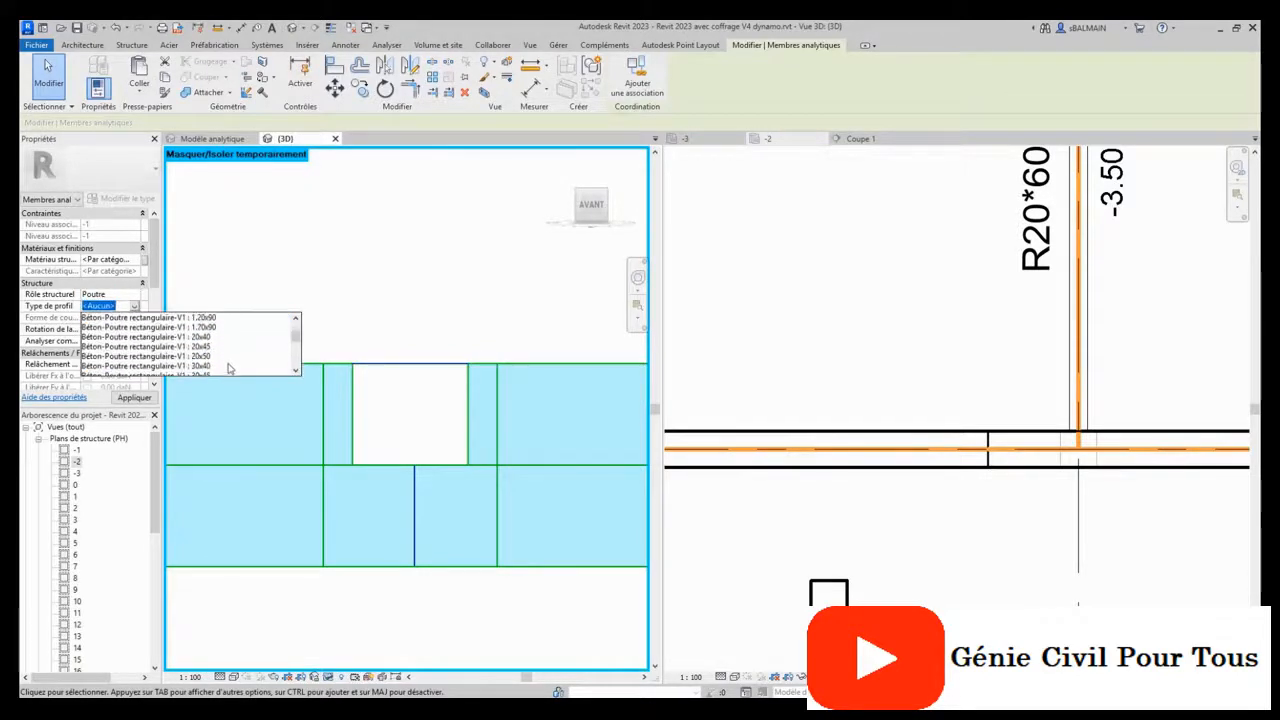
left_click(228, 366)
left_click(477, 295)
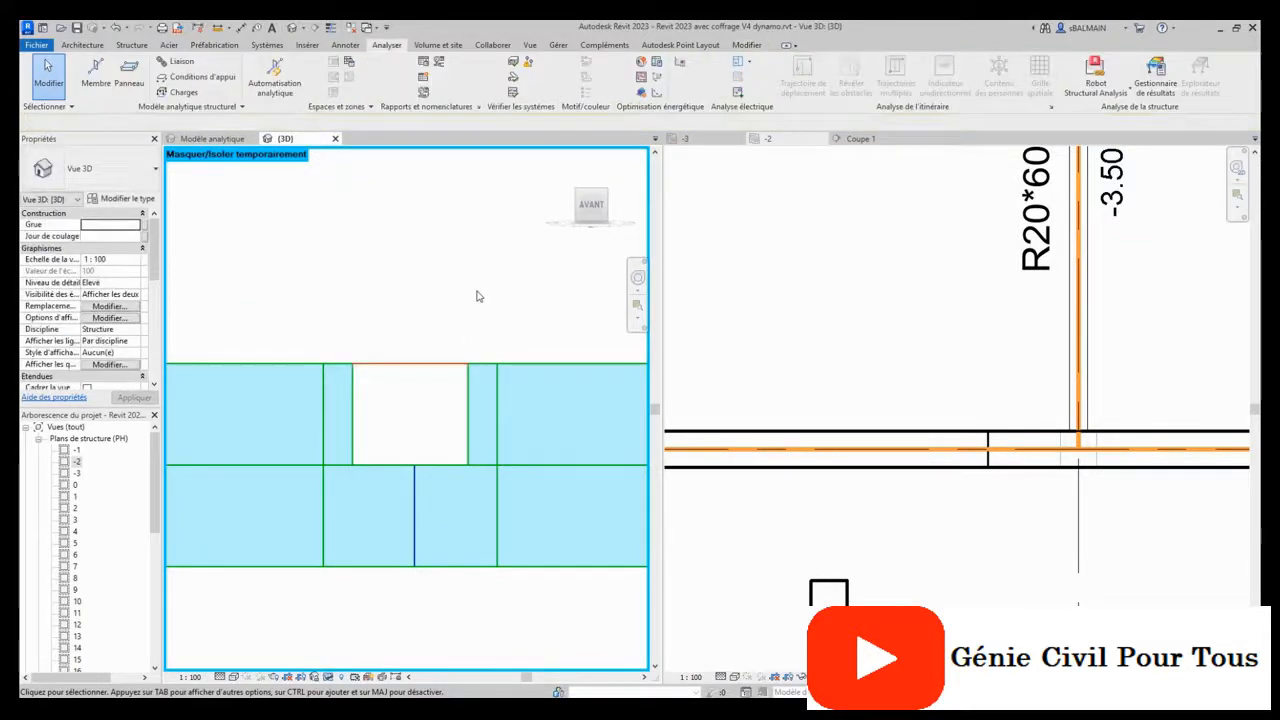
Delete the right pier's narrow analytical wall panel beside the opening in the {3D} view.
left_click(212, 138)
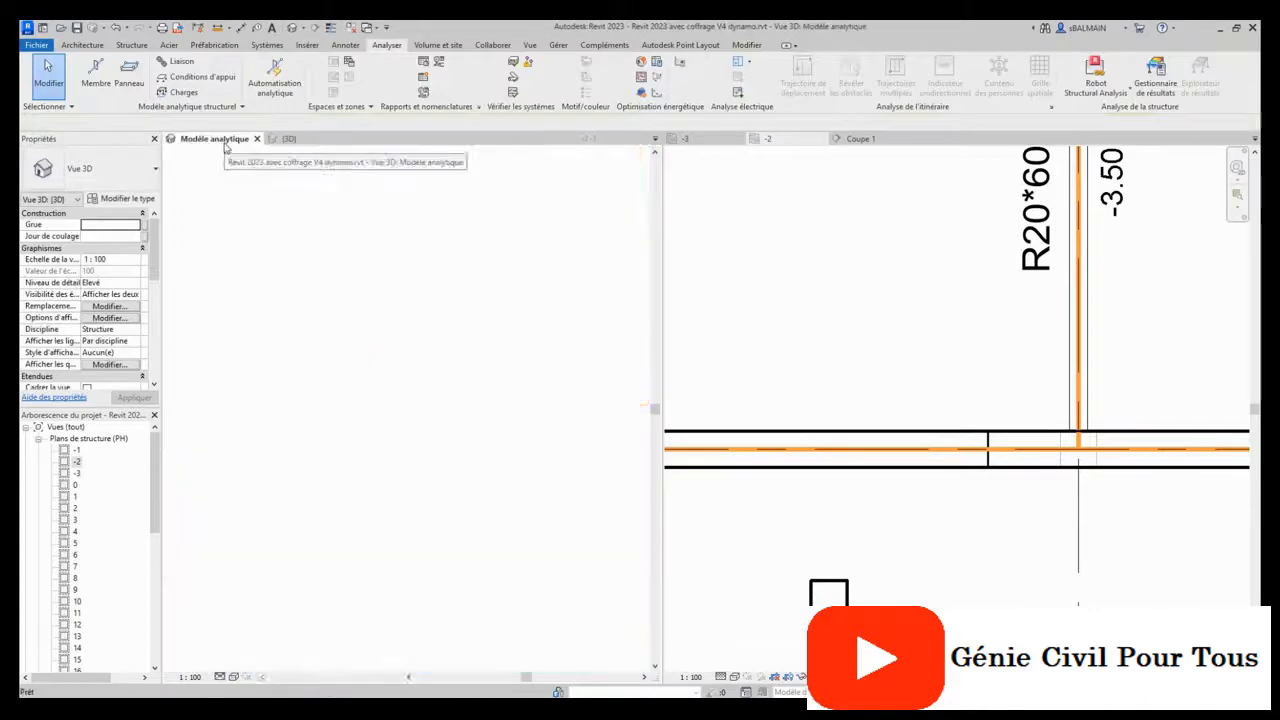
scroll(452, 515, "up", 5)
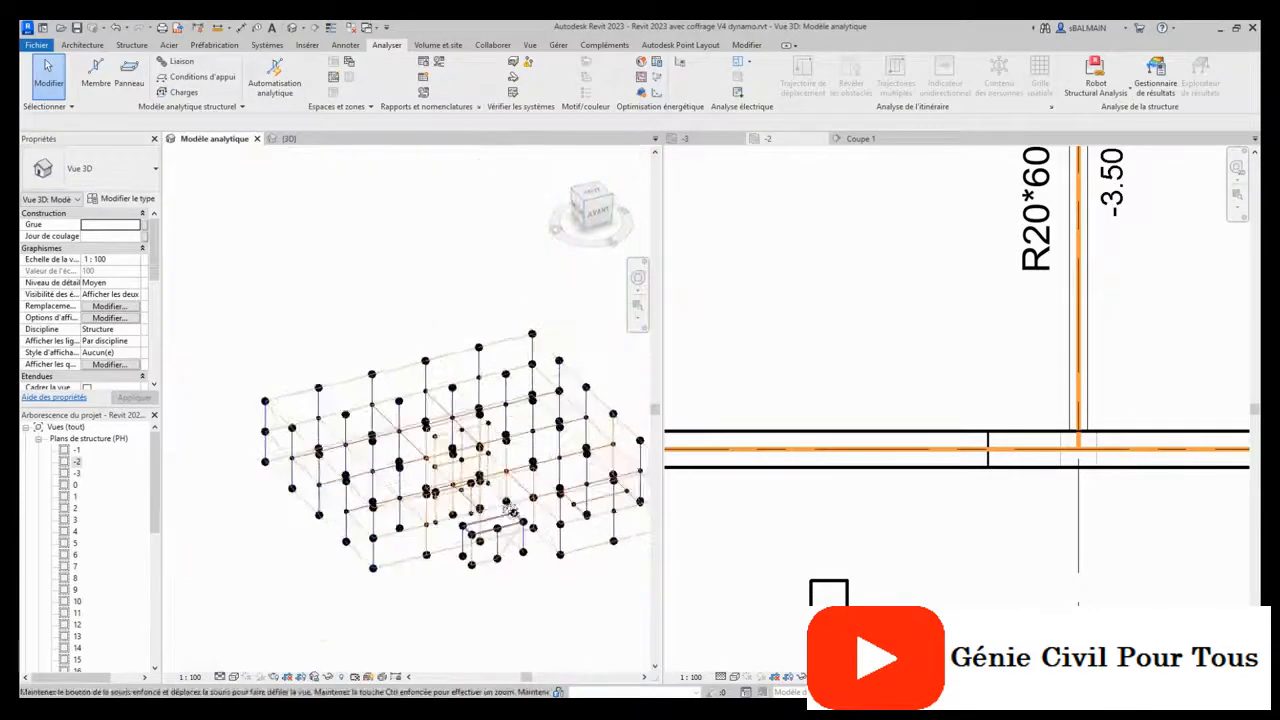
scroll(608, 512, "up", 2)
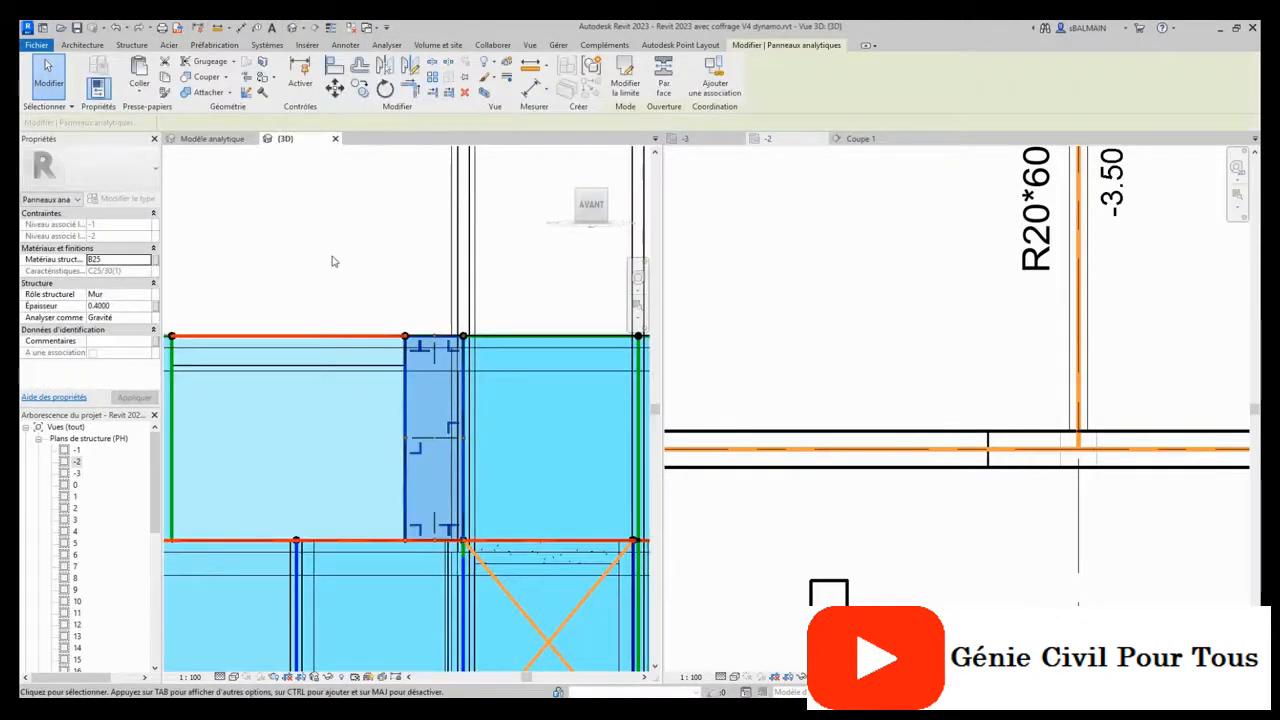
left_click(433, 262)
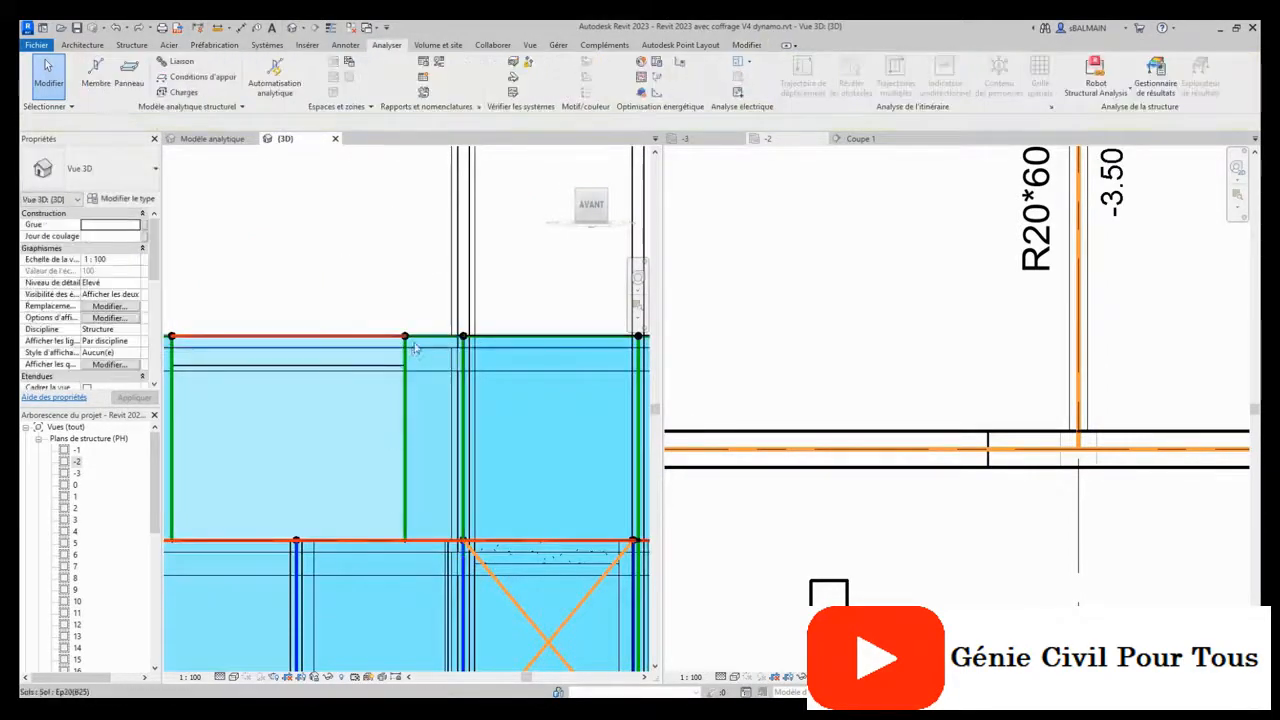
left_click(408, 407)
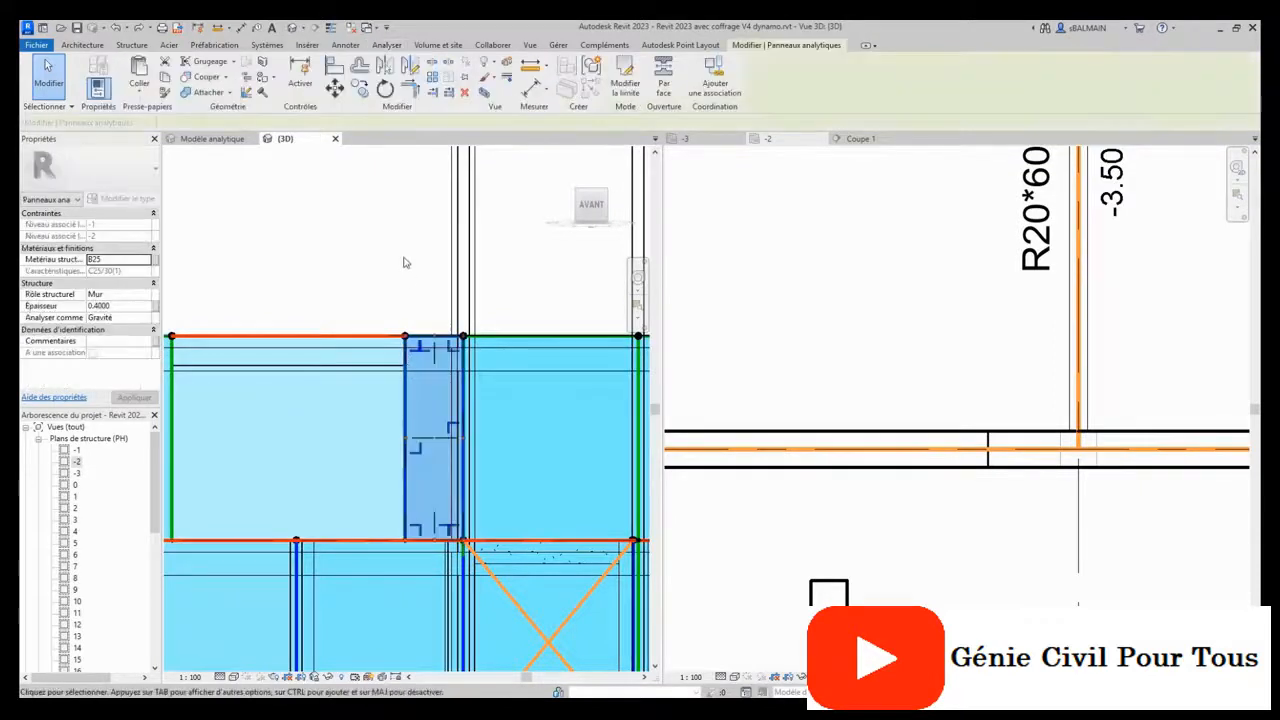
left_click(404, 262)
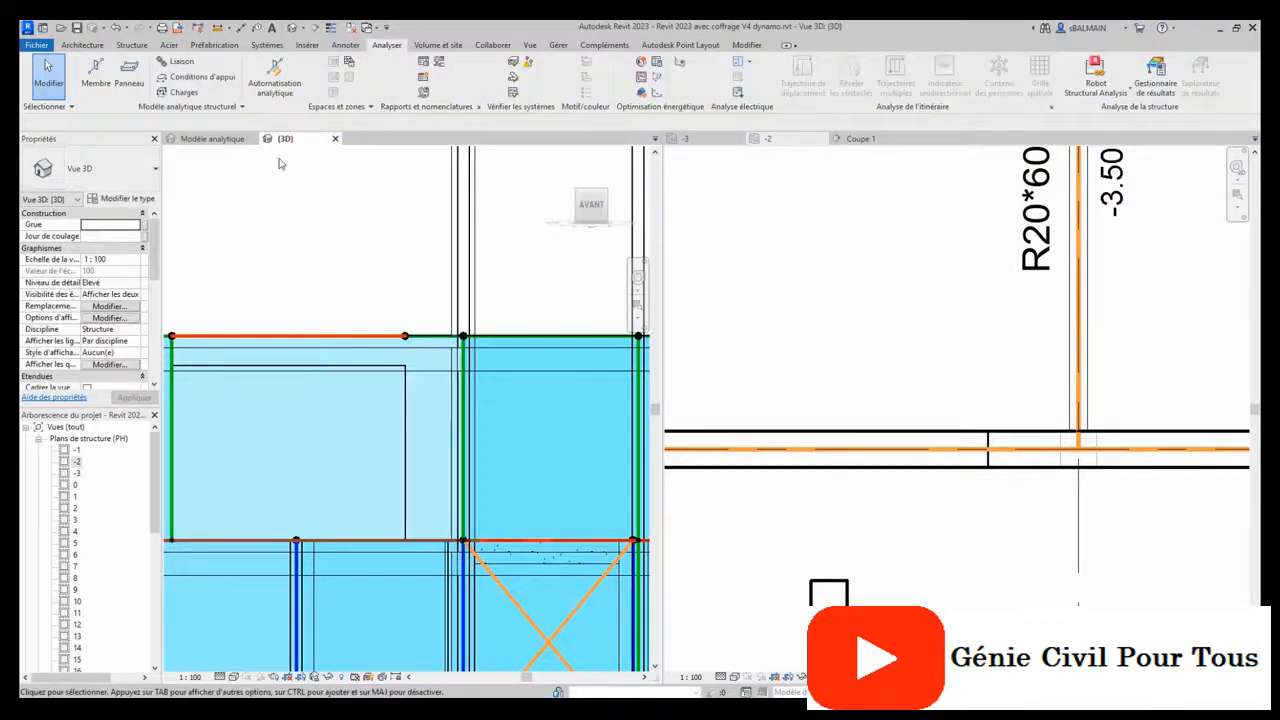
Create a rectangular analytical panel, 1.00 by 3.50, for the right pier, from the opening's upper corner to the neighbouring panel's lower corner.
left_click(131, 70)
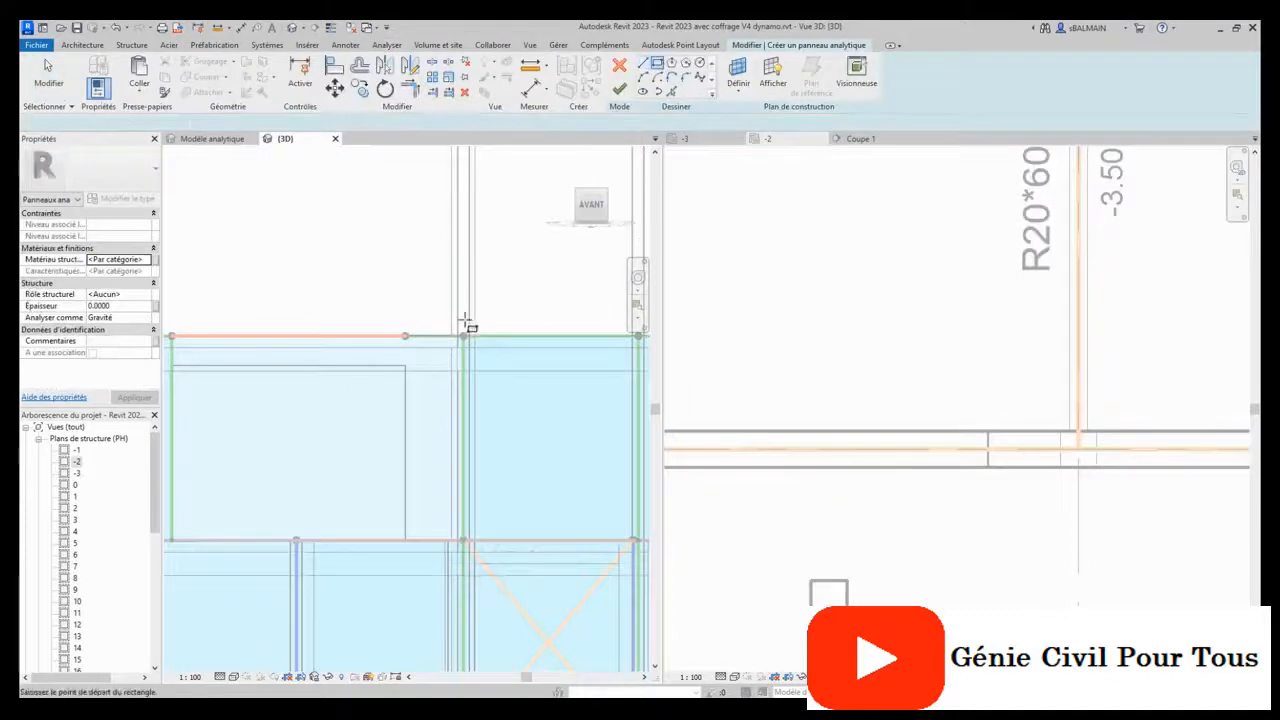
left_click(405, 337)
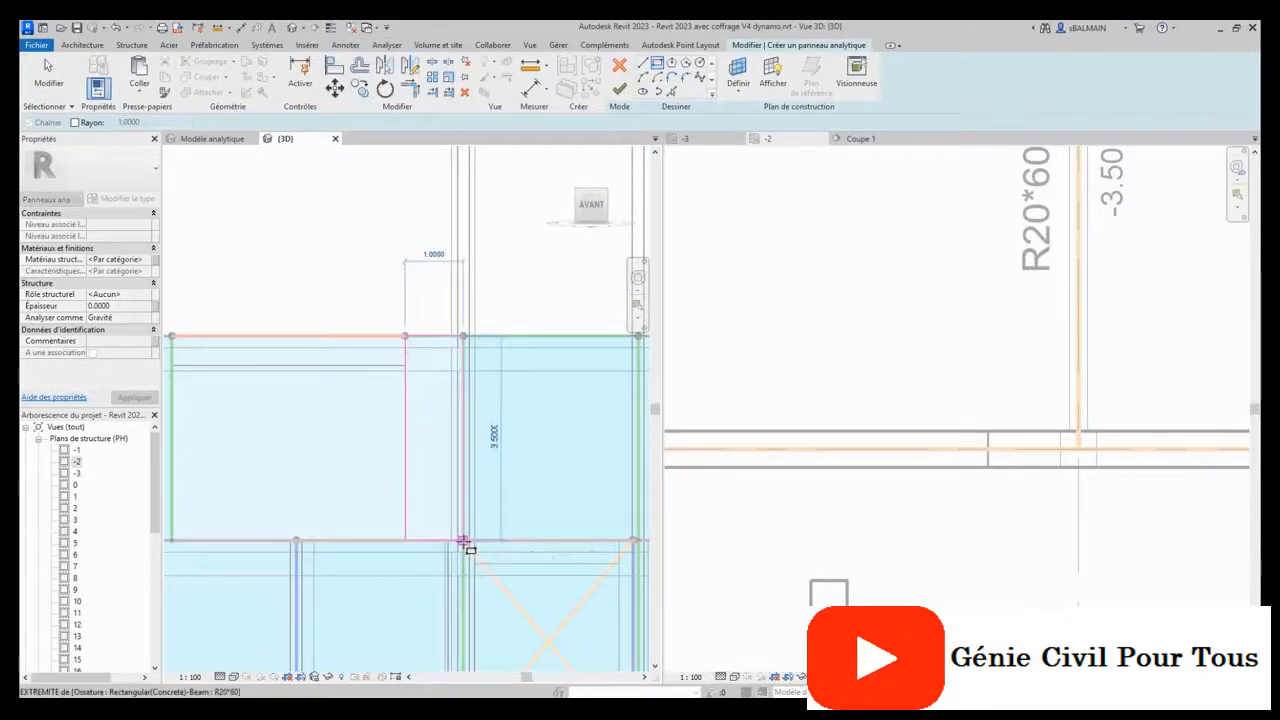
left_click(463, 543)
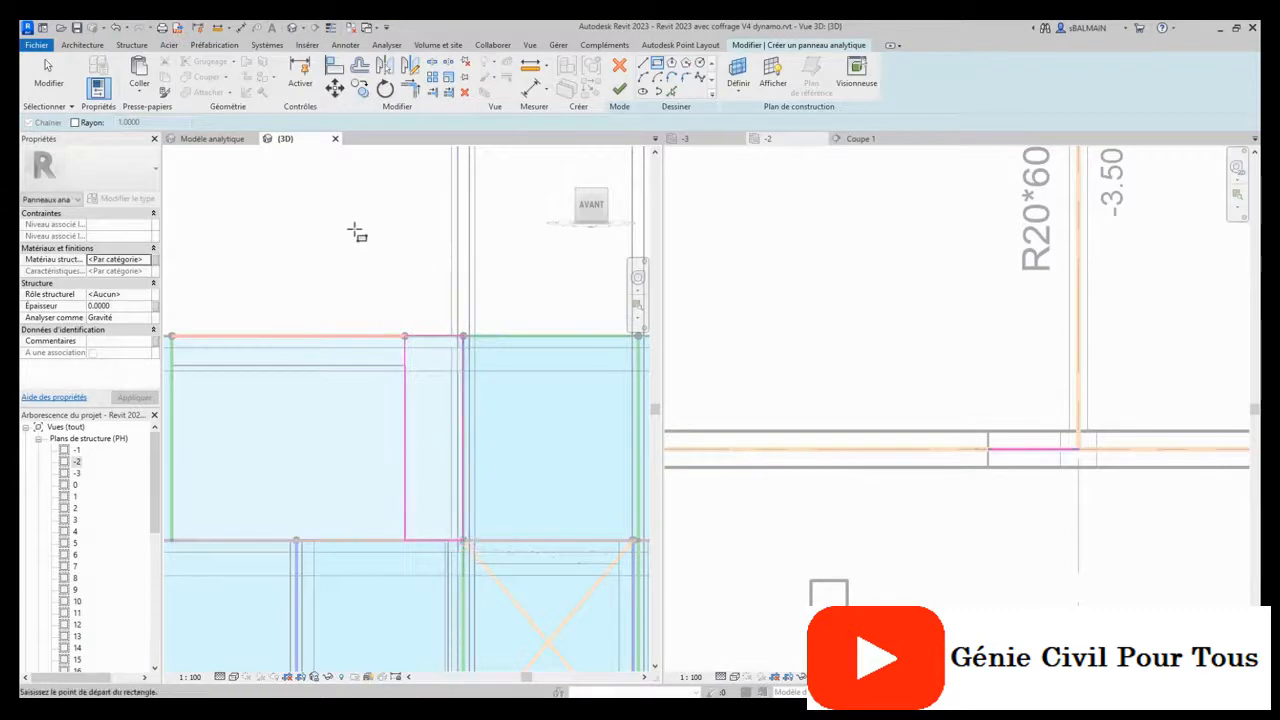
key("Escape")
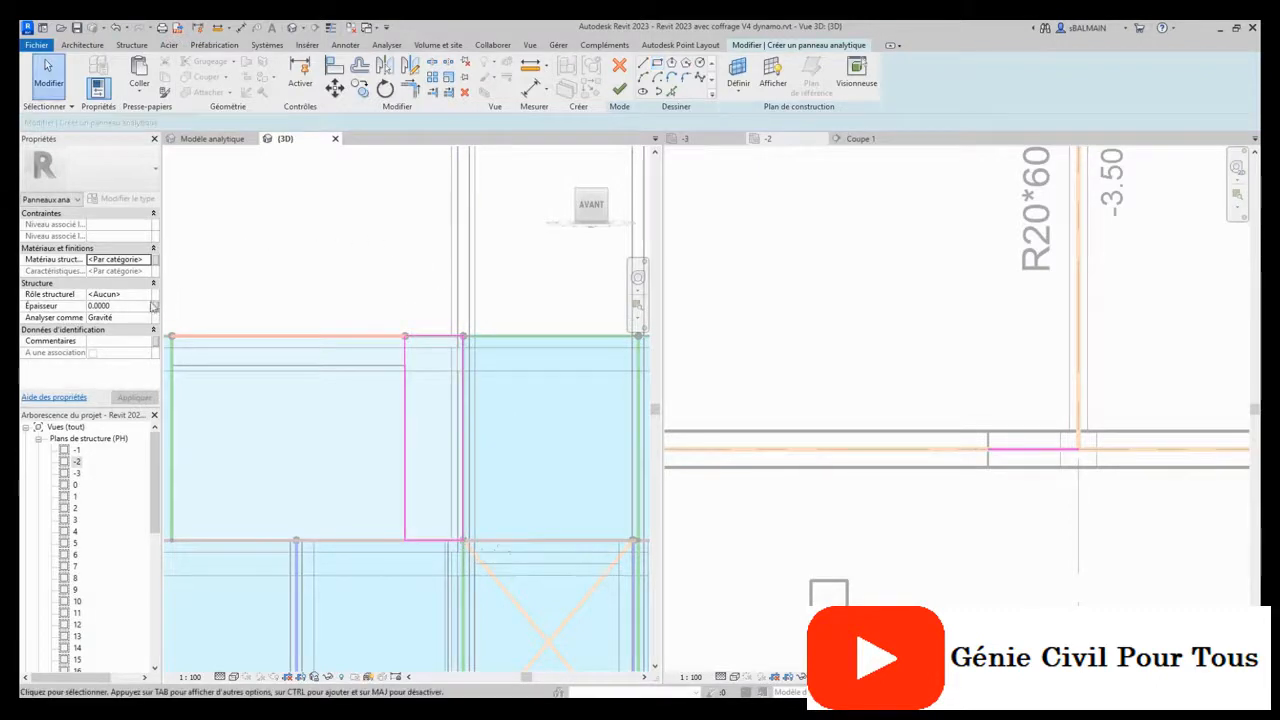
left_click(619, 89)
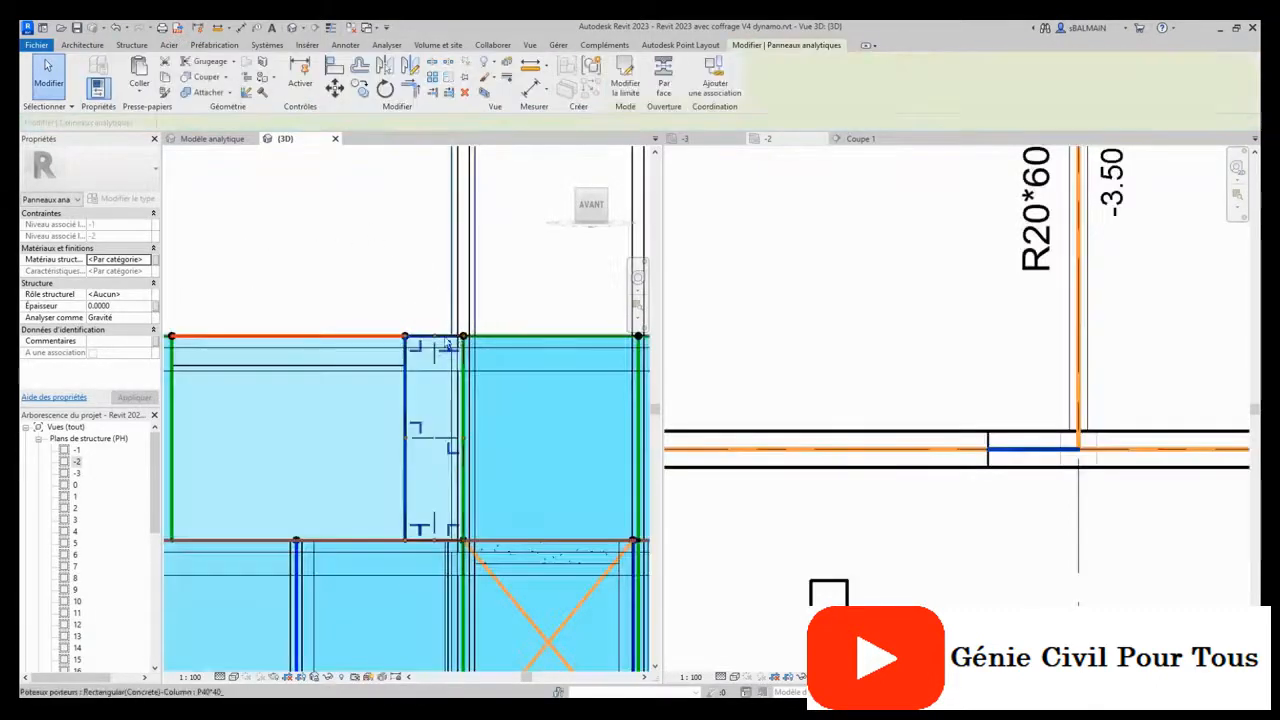
Set the new pier panel's thickness to 0.2 and its structural role to Mur.
left_click(137, 309)
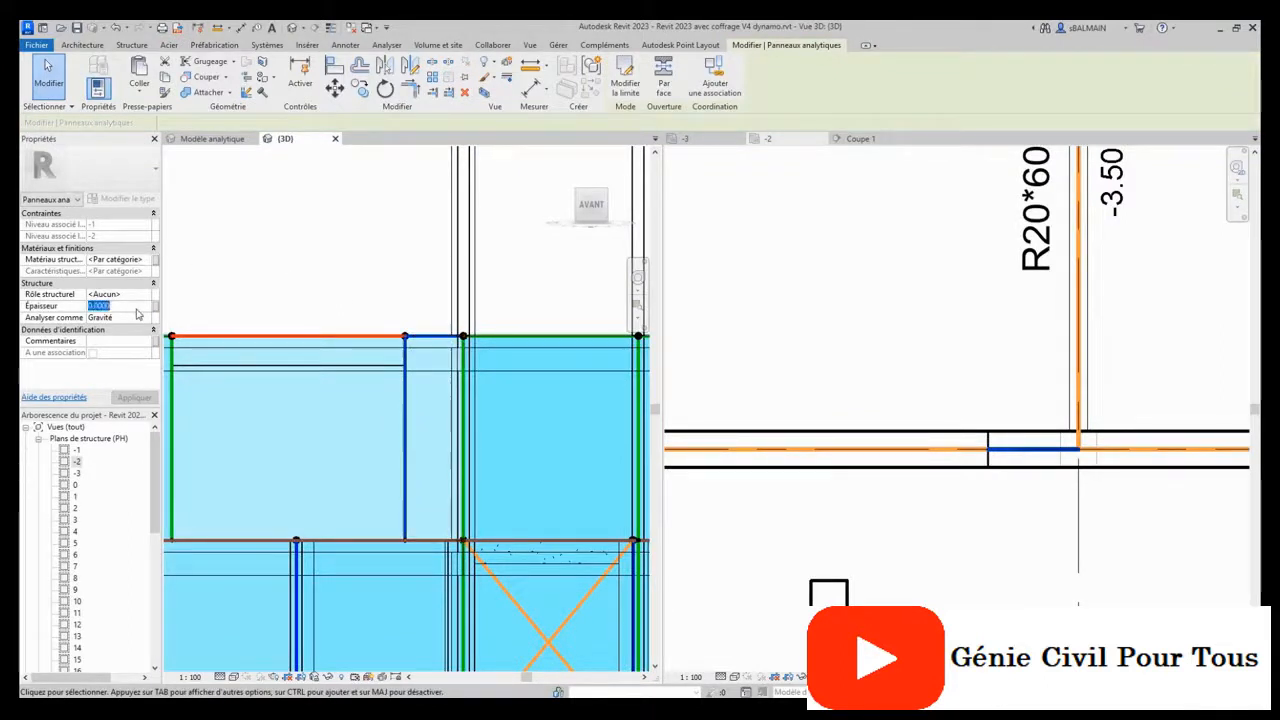
type("0.2")
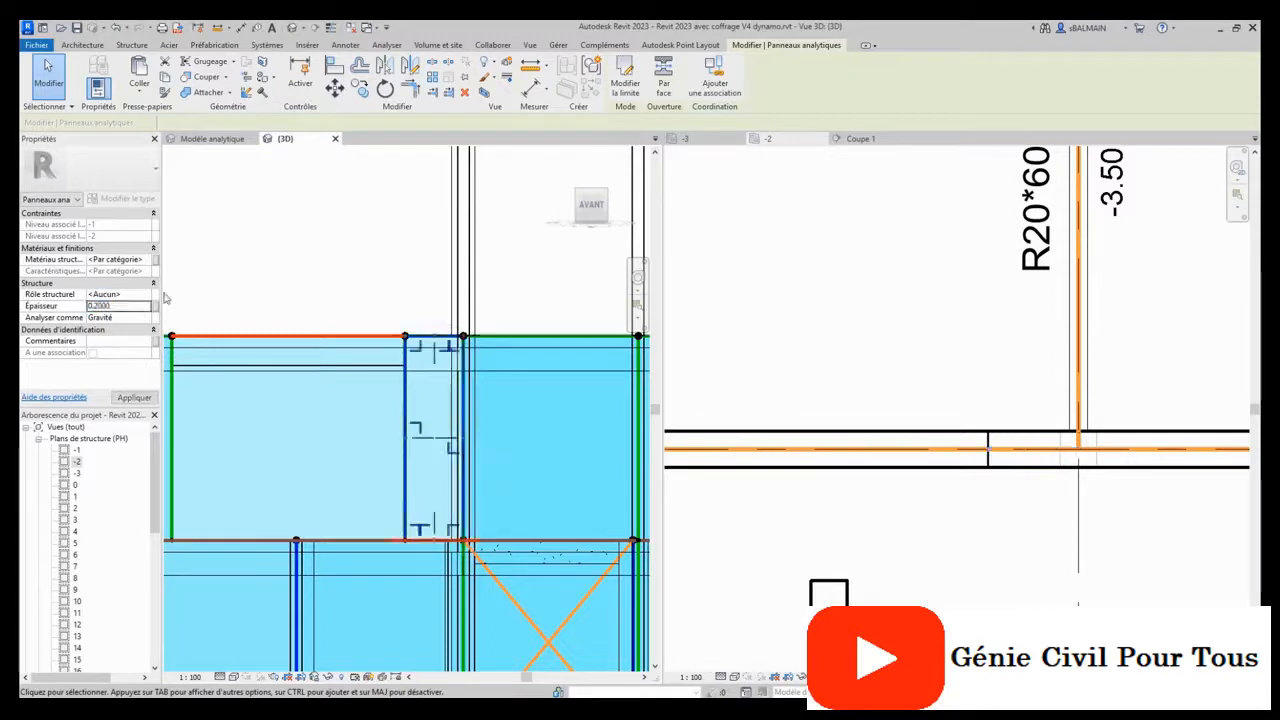
left_click(147, 296)
left_click(147, 297)
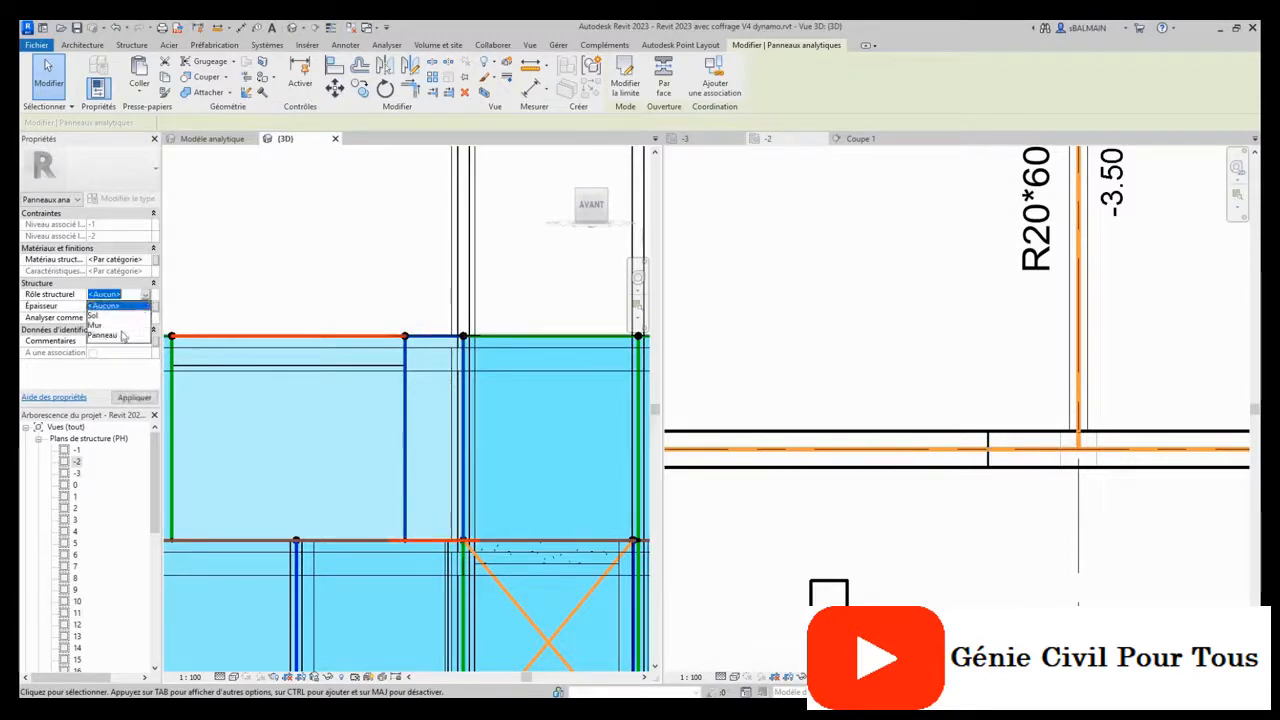
left_click(115, 325)
left_click(380, 240)
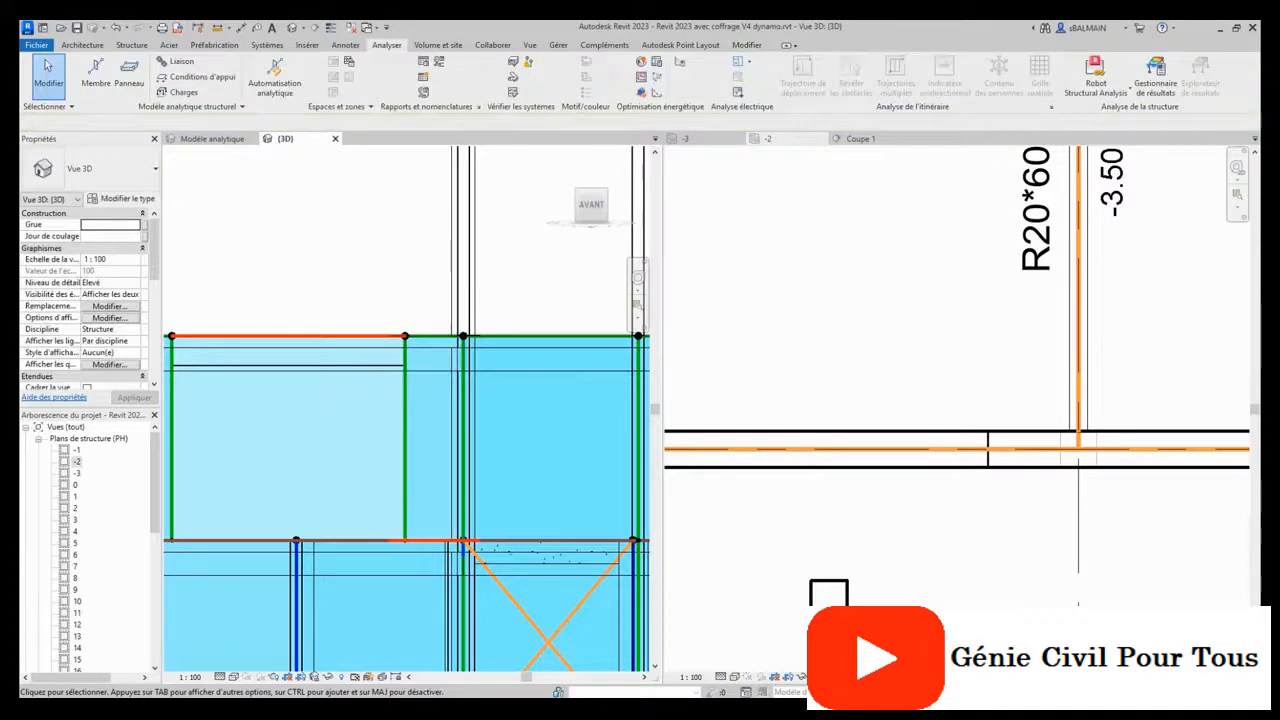
Run the script Physique à analytique pour les bâtiments on all the storeys above the already modelled basement levels.
left_click(275, 80)
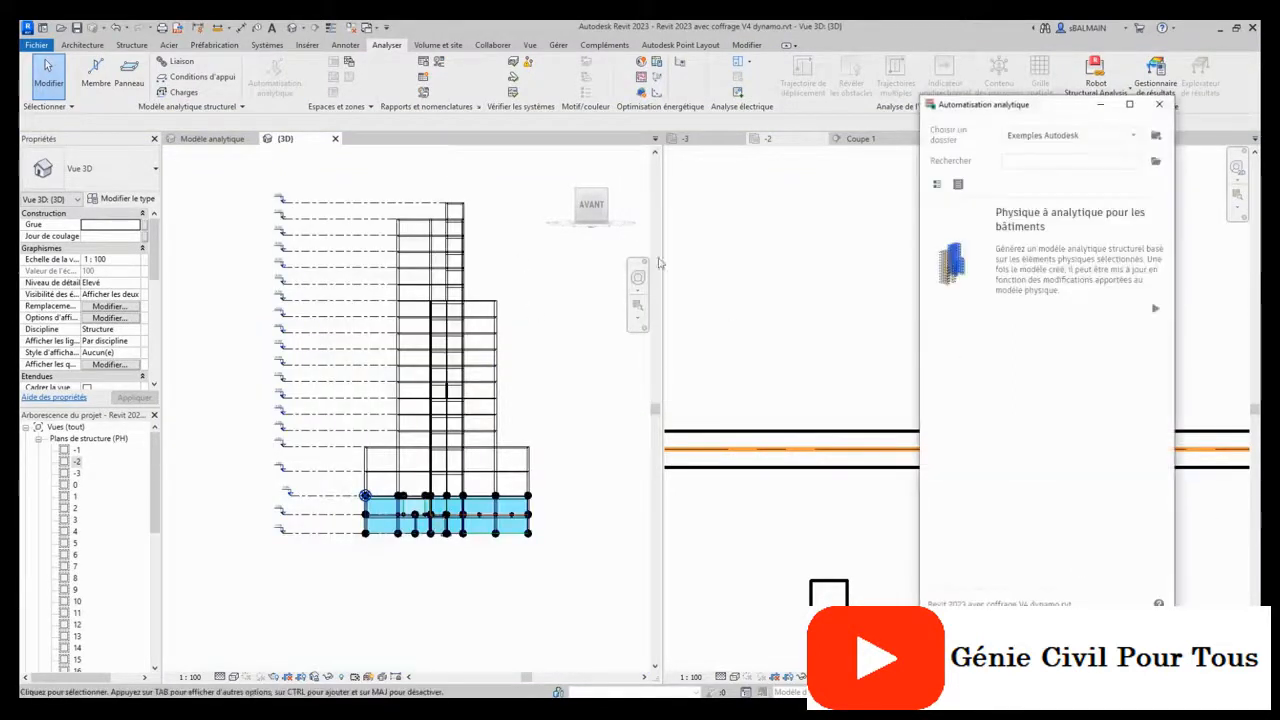
left_click_drag(991, 106, 749, 148)
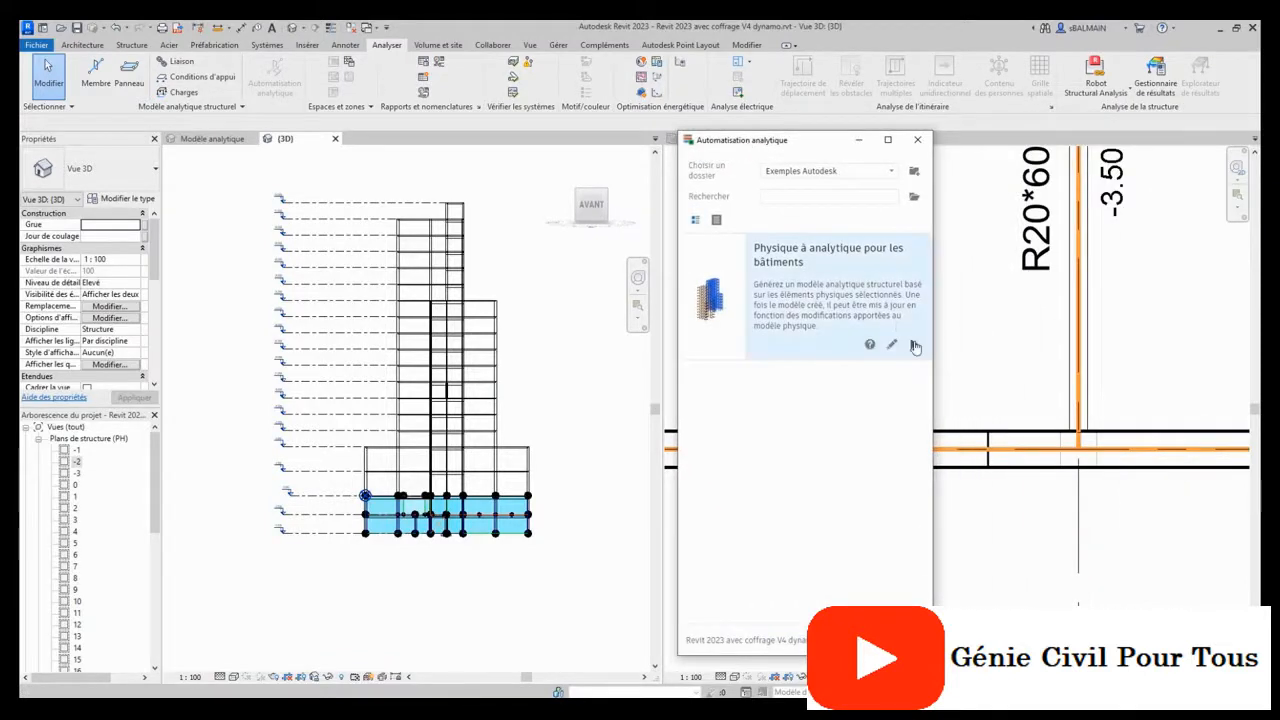
left_click(913, 343)
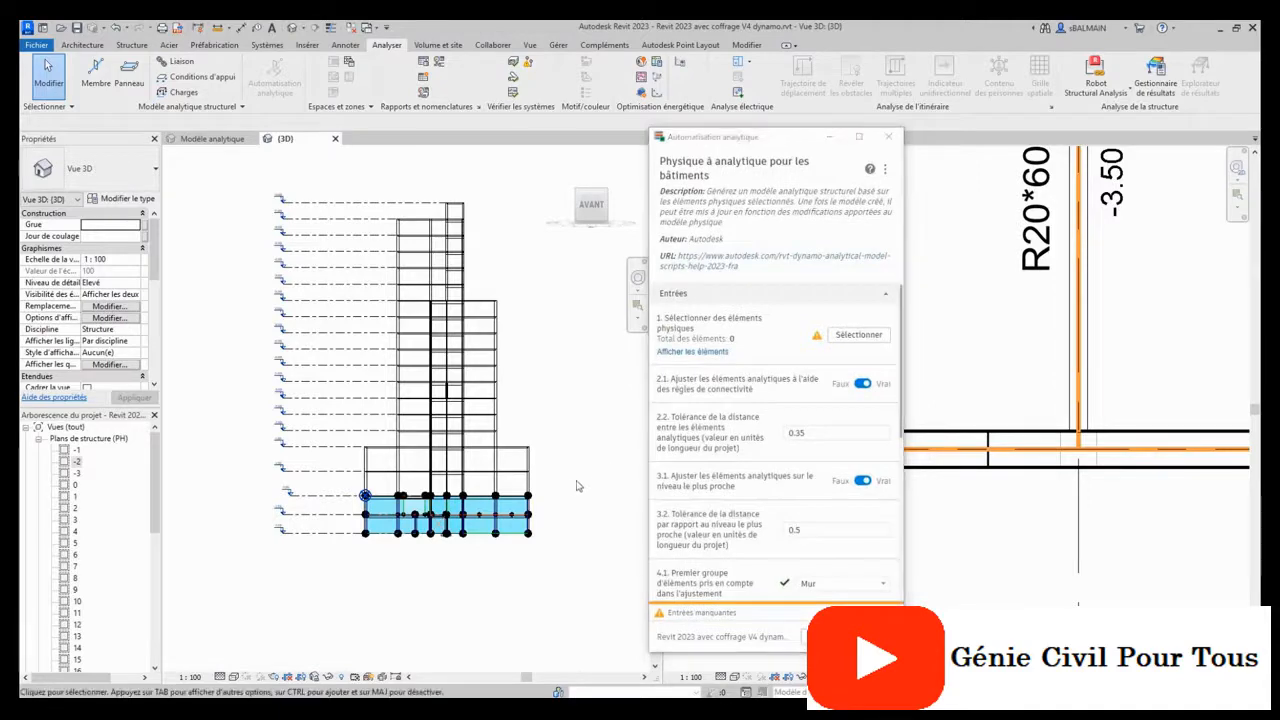
left_click(858, 346)
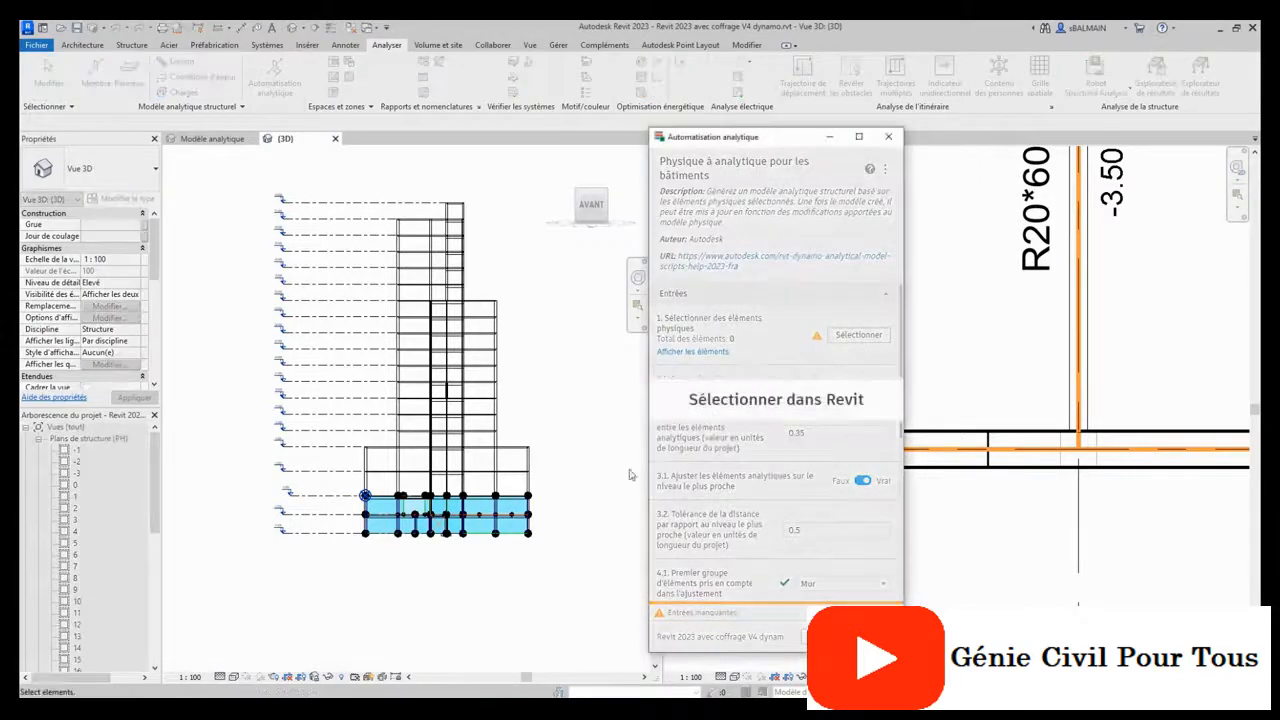
left_click_drag(565, 490, 240, 182)
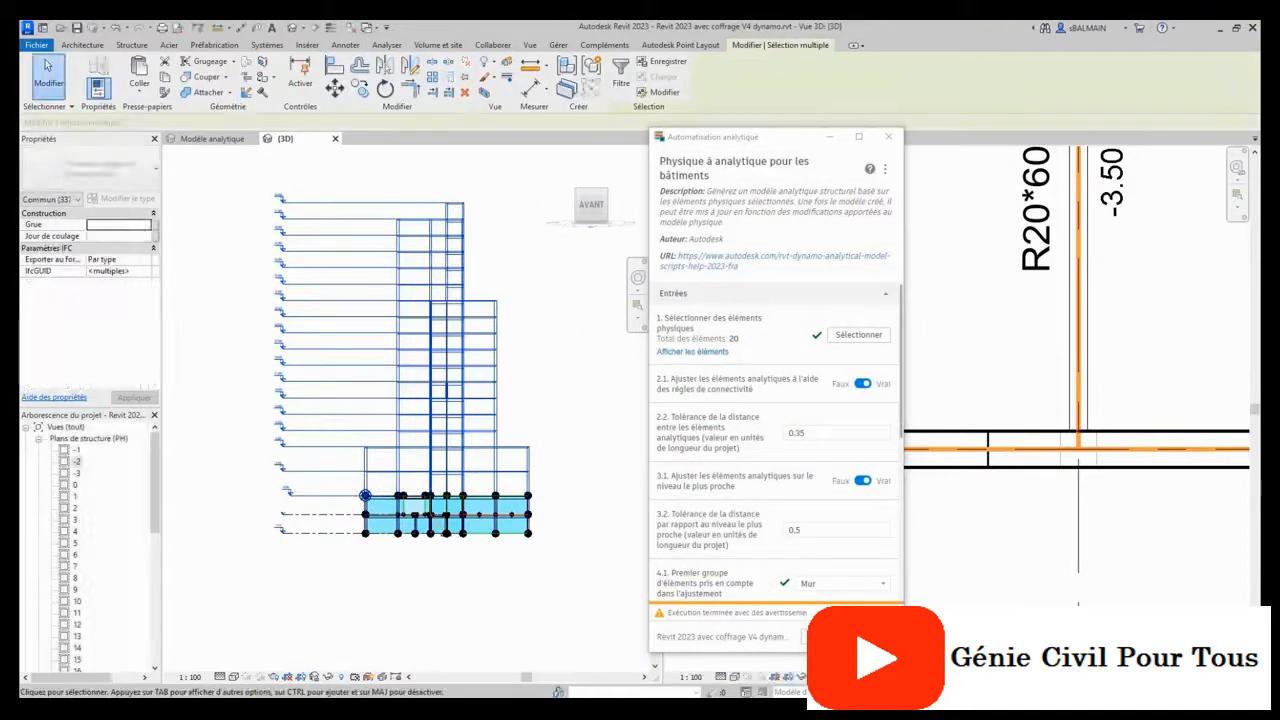
left_click(850, 636)
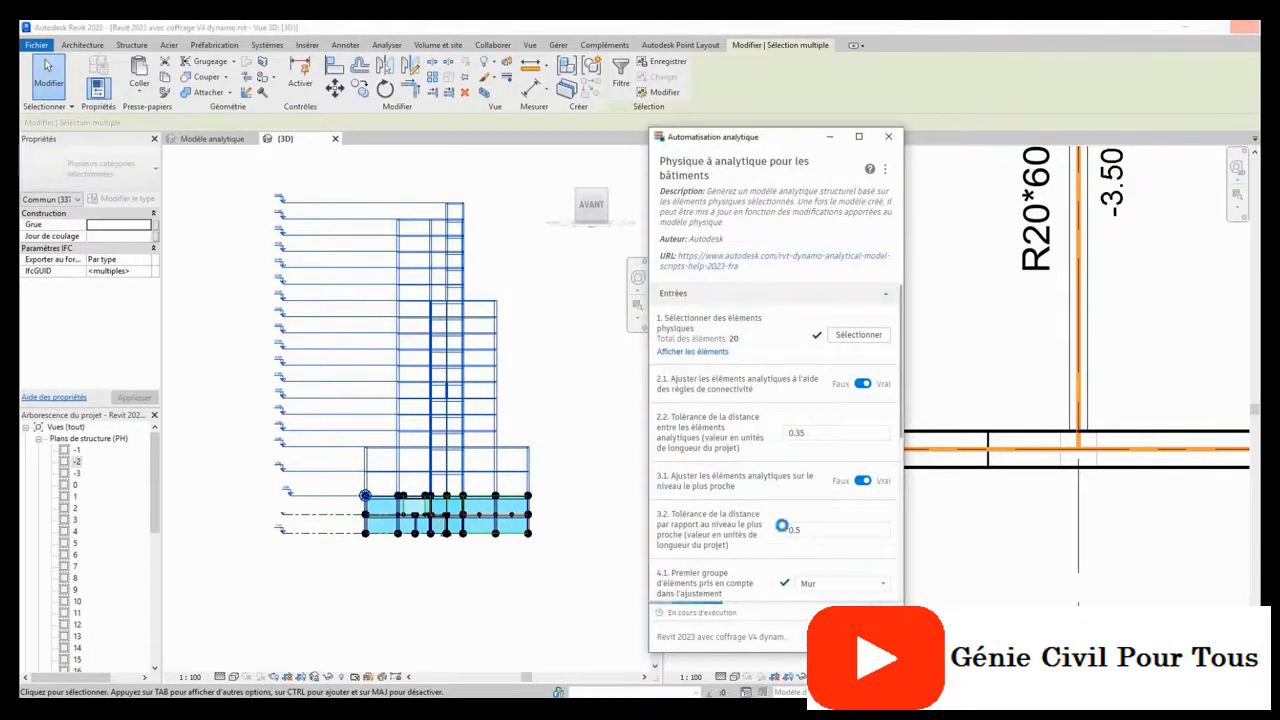
Examine the categories and rule of the Analytique Dalle Sol filter applied to the Modèle analytique view.
left_click(210, 138)
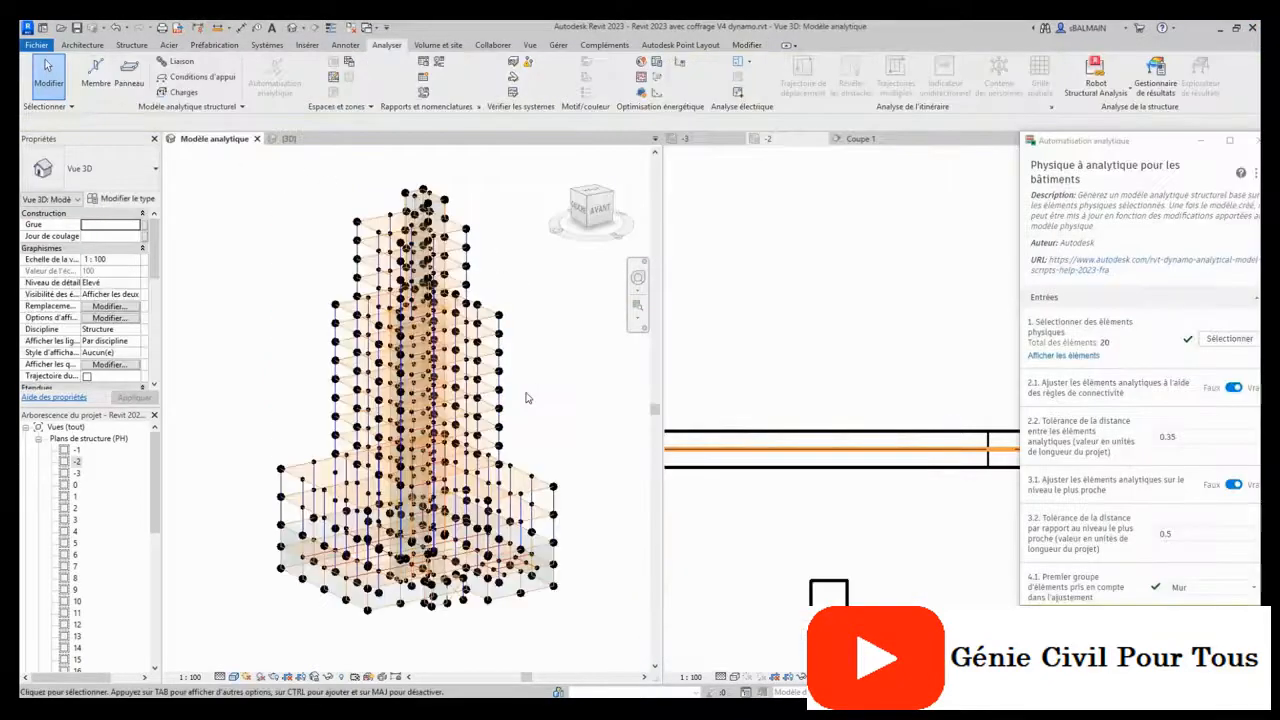
middle_click_drag(527, 398, 554, 369)
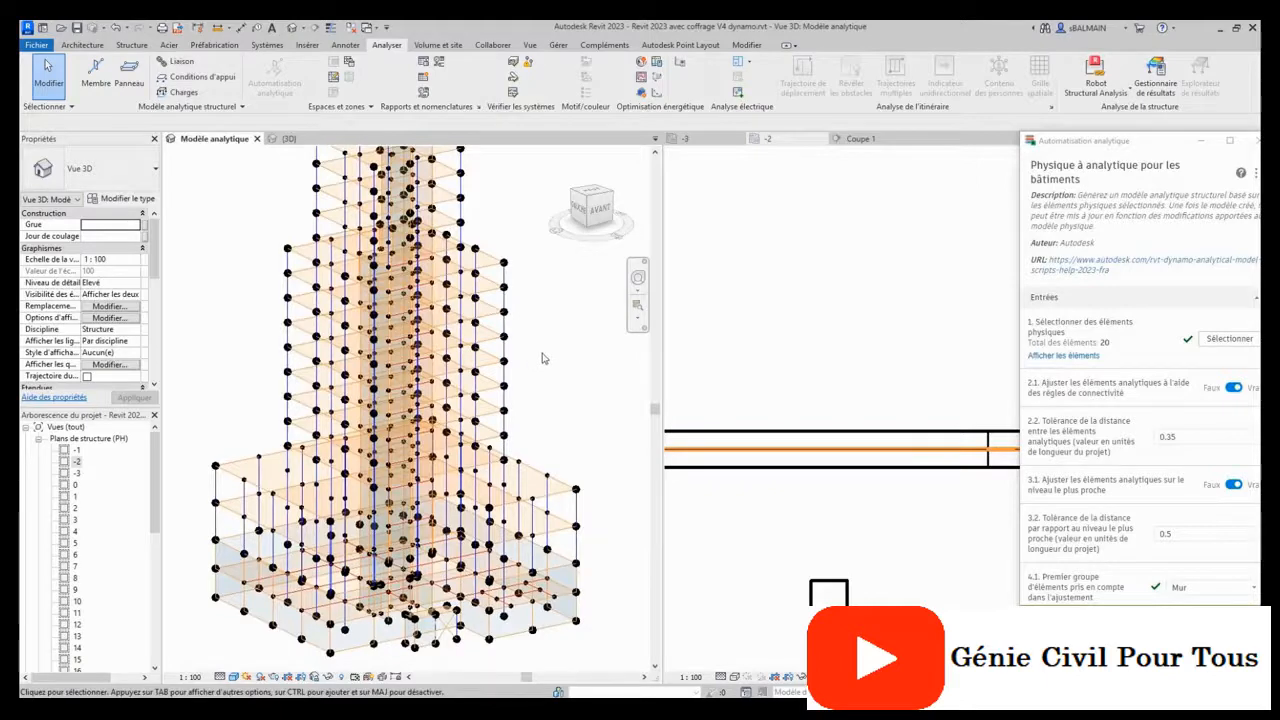
key("v")
key("g")
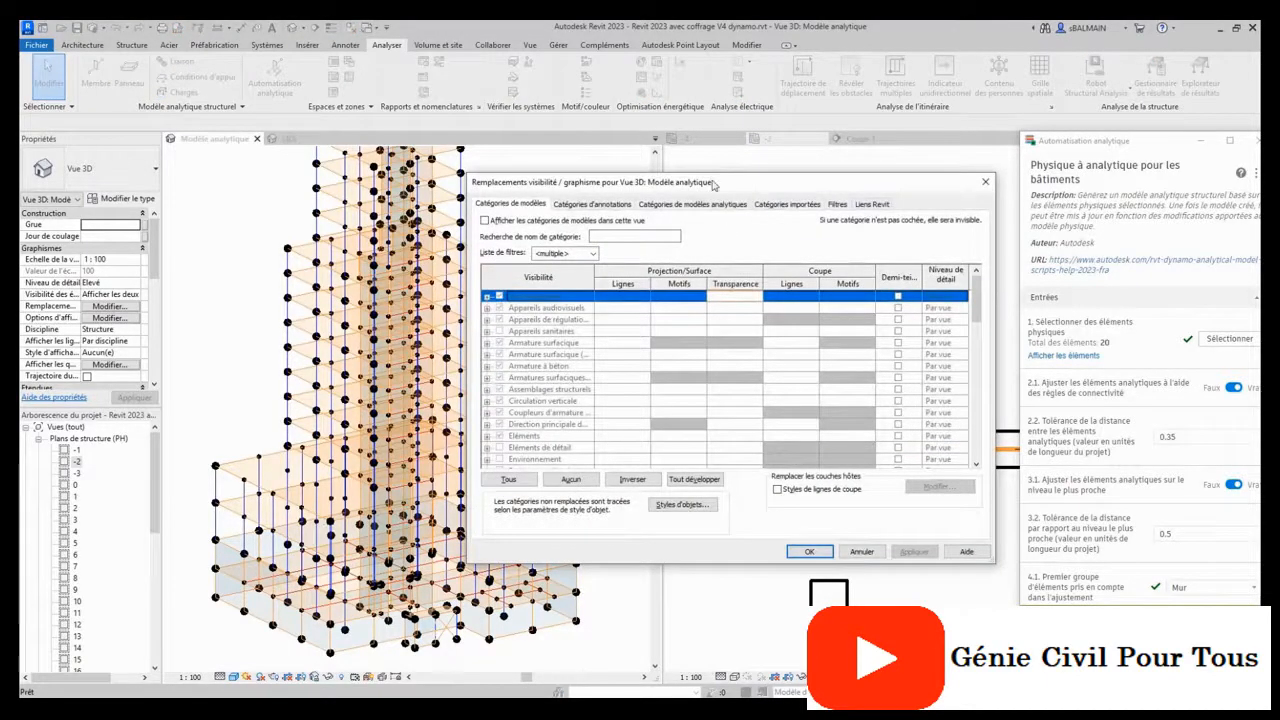
left_click(836, 204)
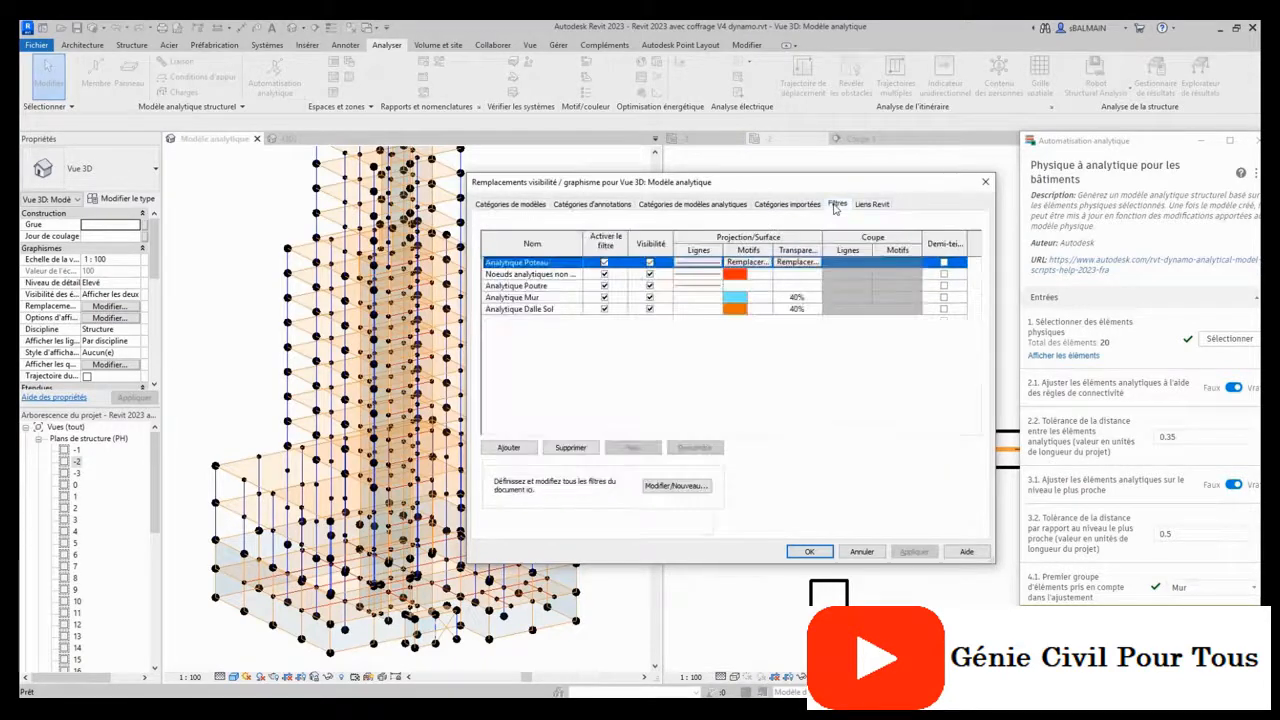
left_click(530, 312)
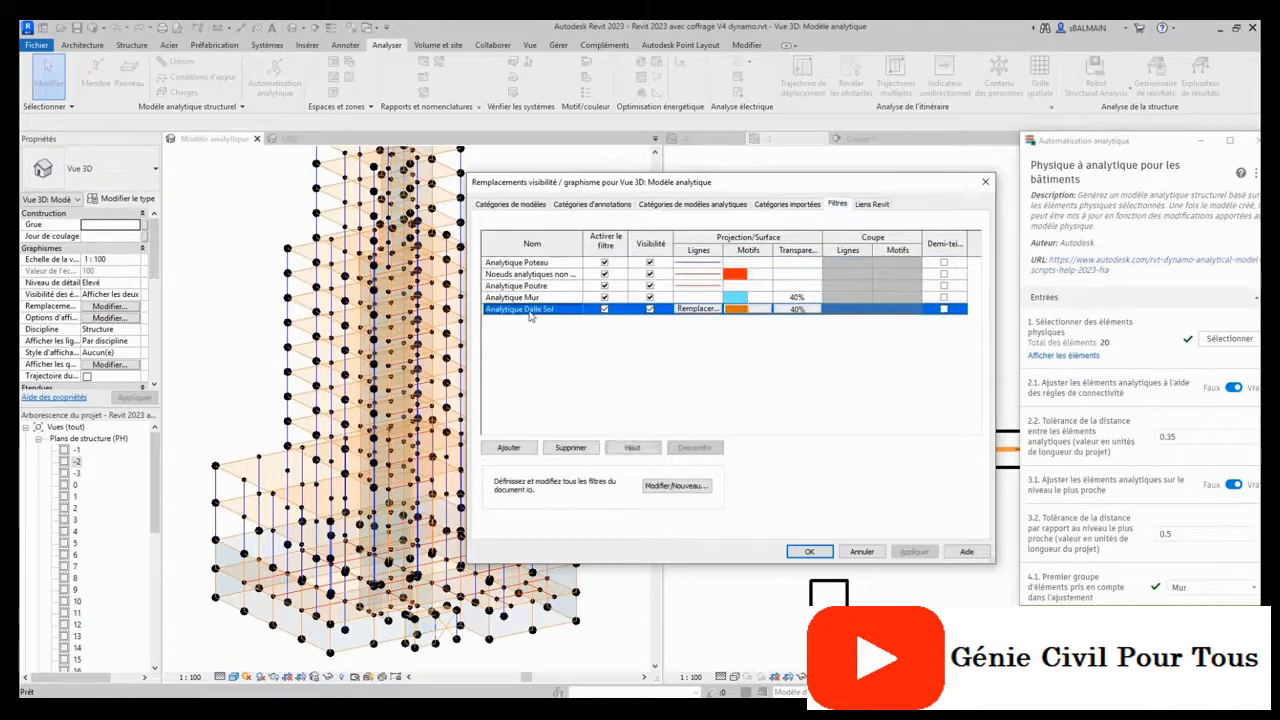
left_click(677, 486)
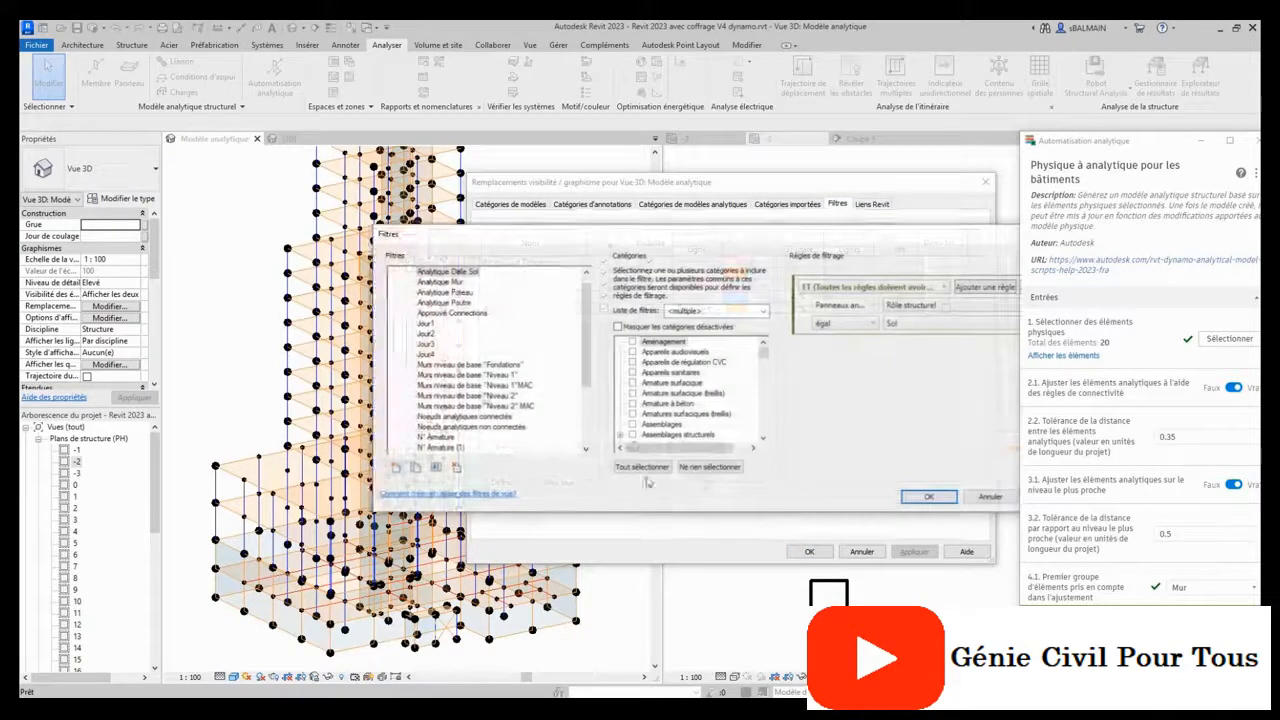
left_click(464, 272)
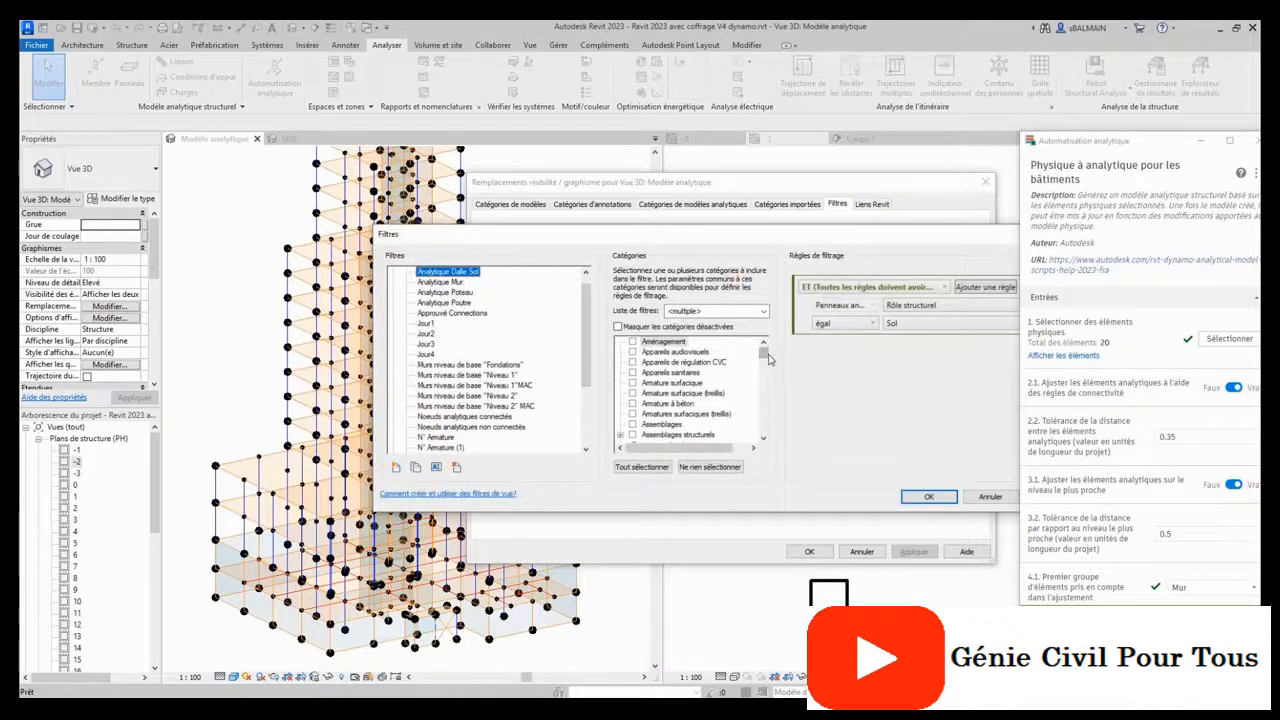
left_click_drag(766, 358, 767, 405)
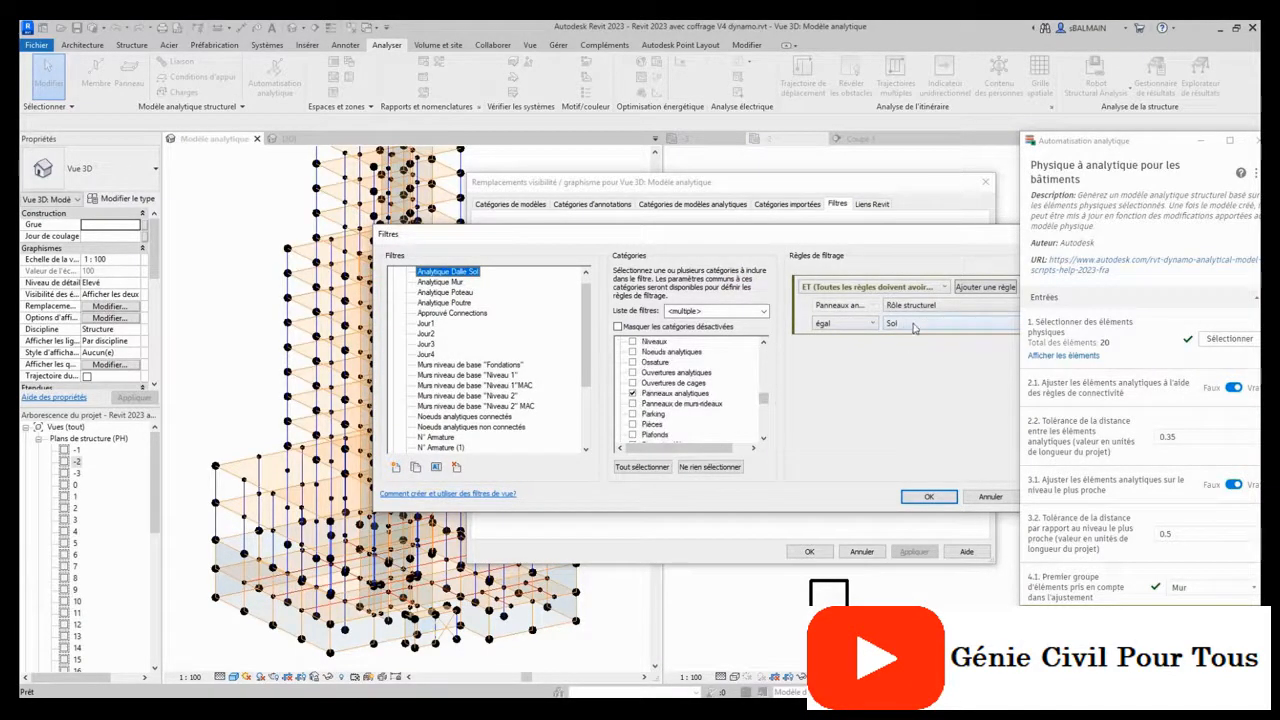
Leave the view's filter settings without changes and look at the analytical model from directly above.
left_click(988, 497)
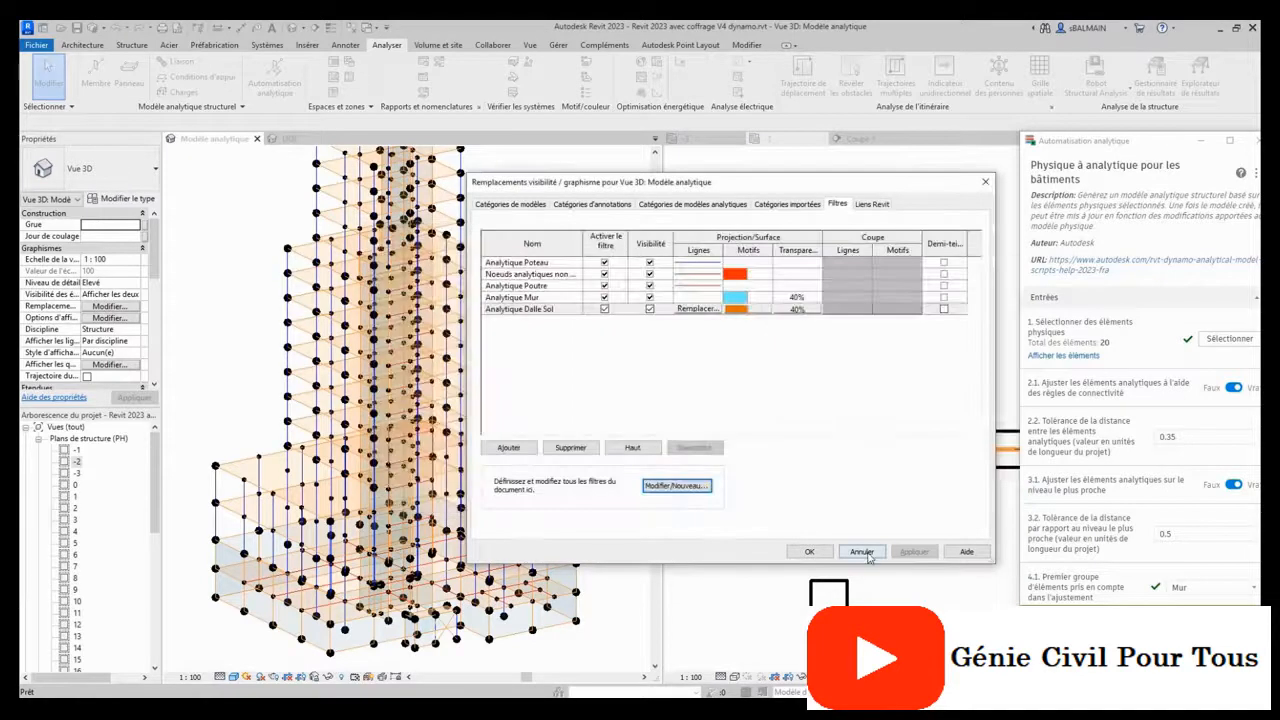
left_click(858, 552)
left_click(493, 270)
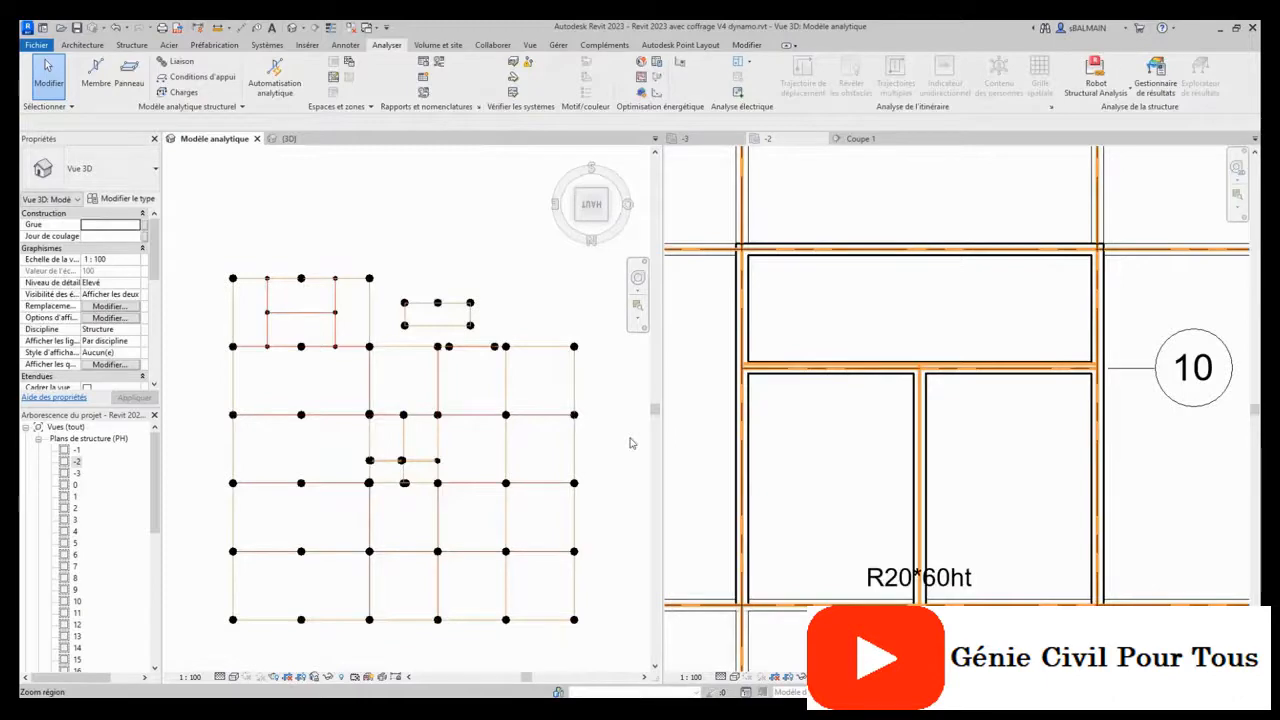
left_click(590, 203)
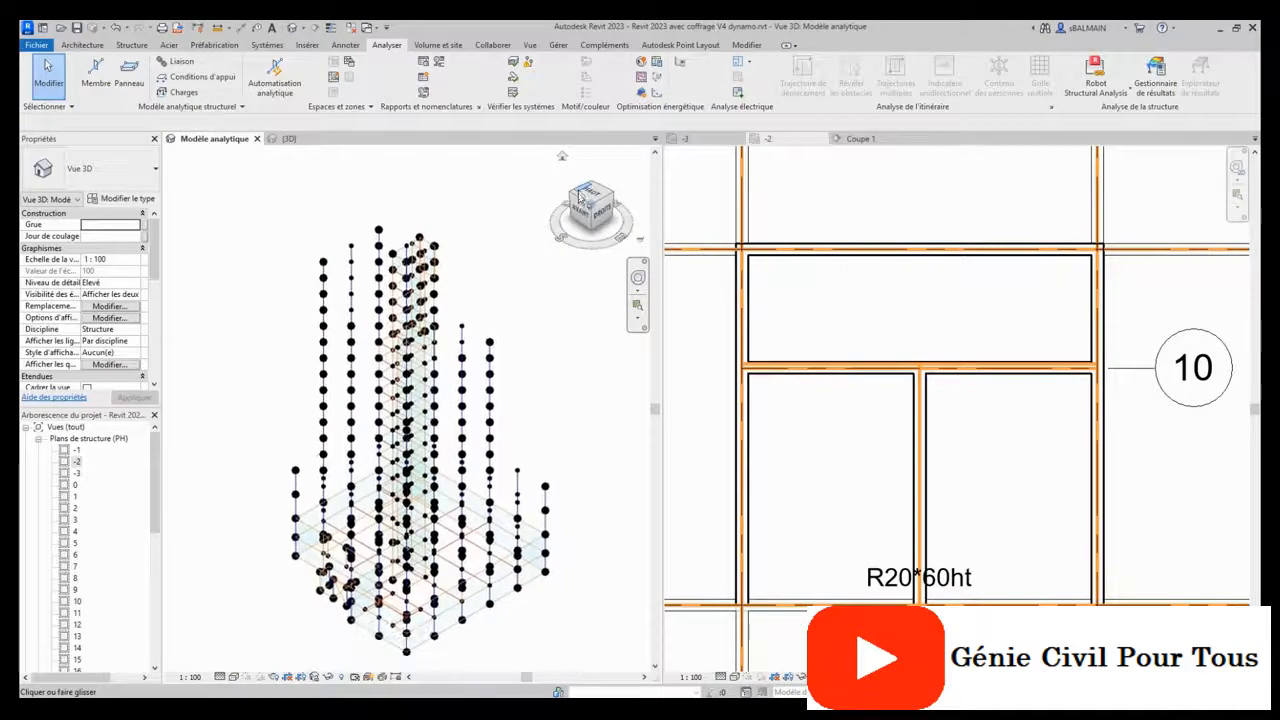
left_click(591, 197)
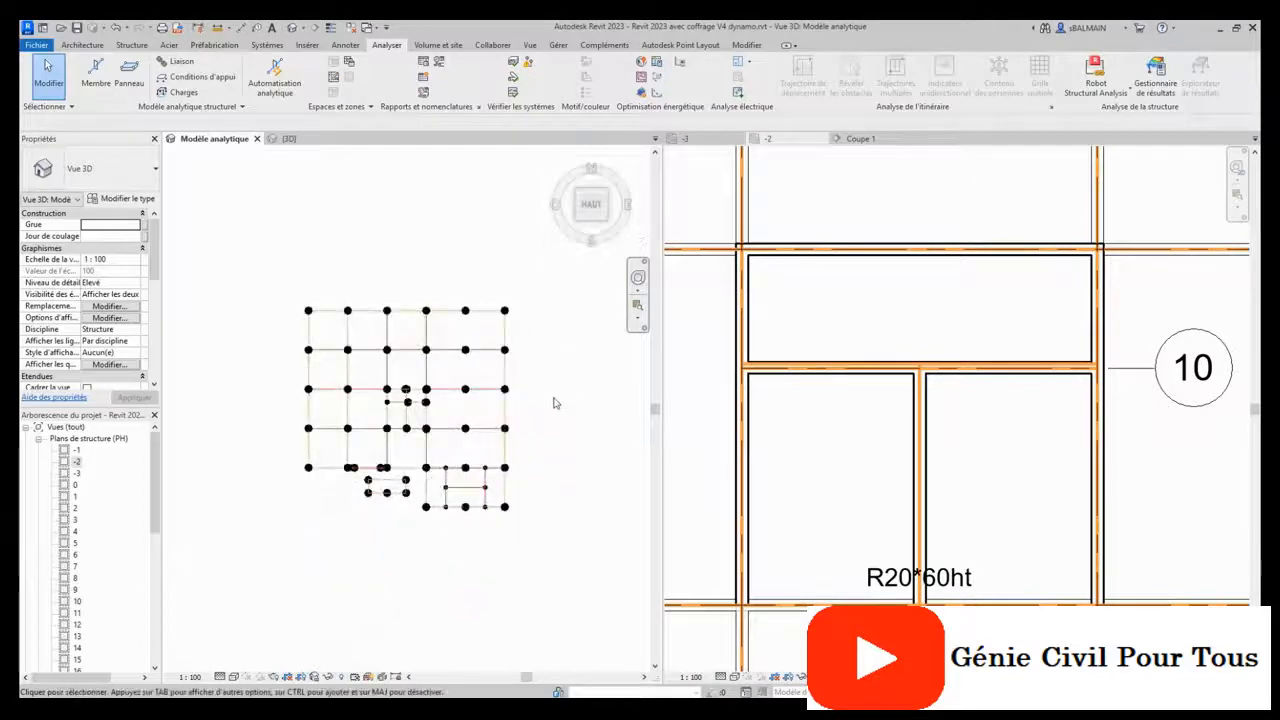
Switch the Analytique Dalle Sol filter visible in the Modèle analytique view to preview the floor panels, and hide them again.
key("v")
key("v")
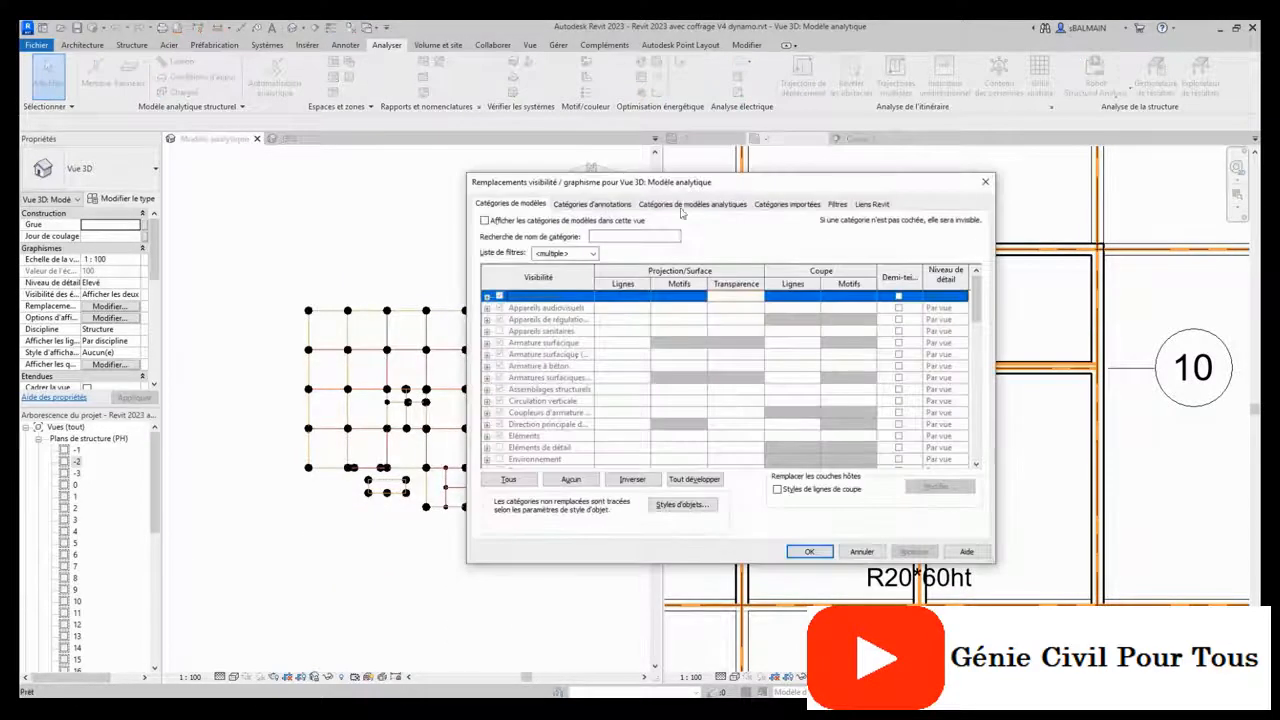
left_click(787, 204)
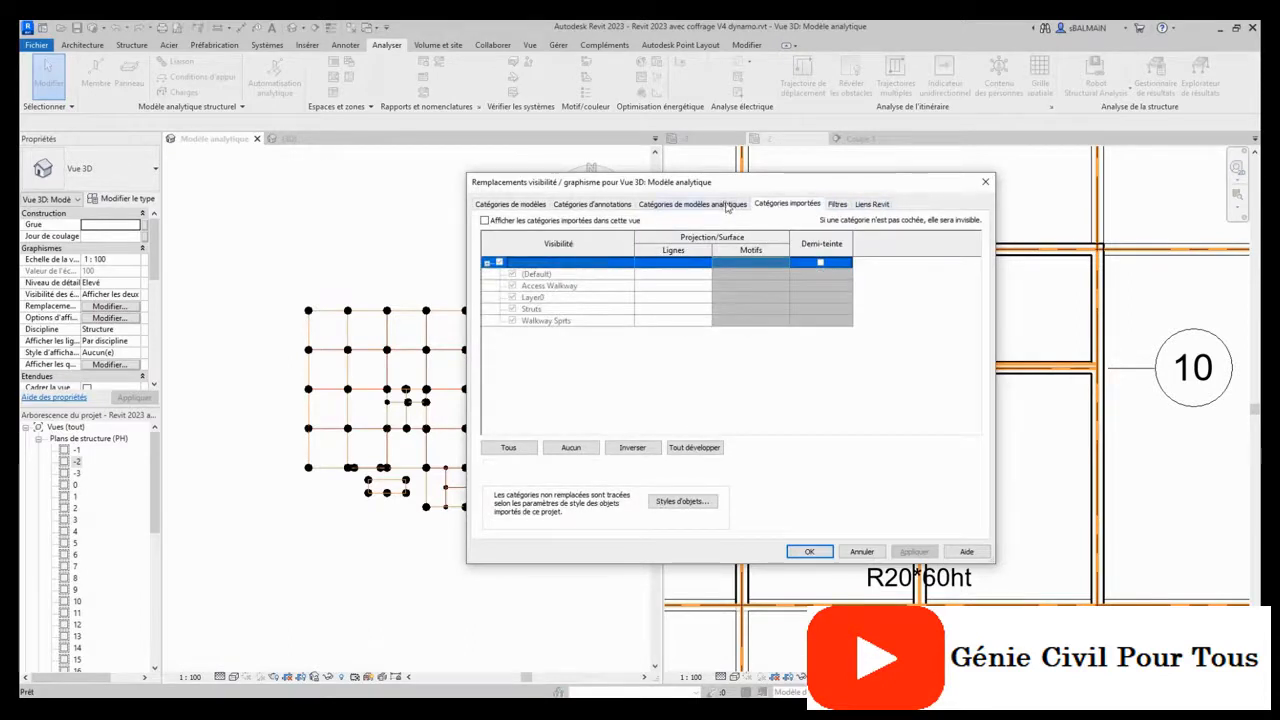
left_click(843, 204)
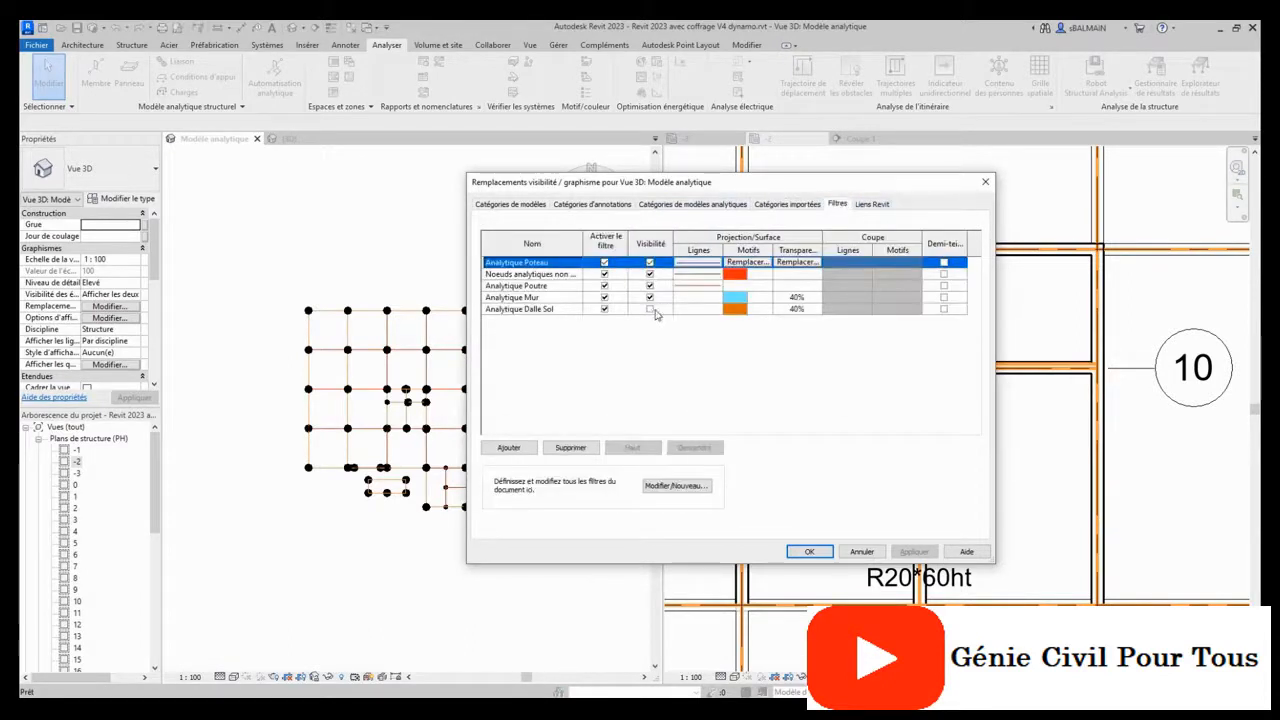
left_click(650, 310)
left_click(913, 552)
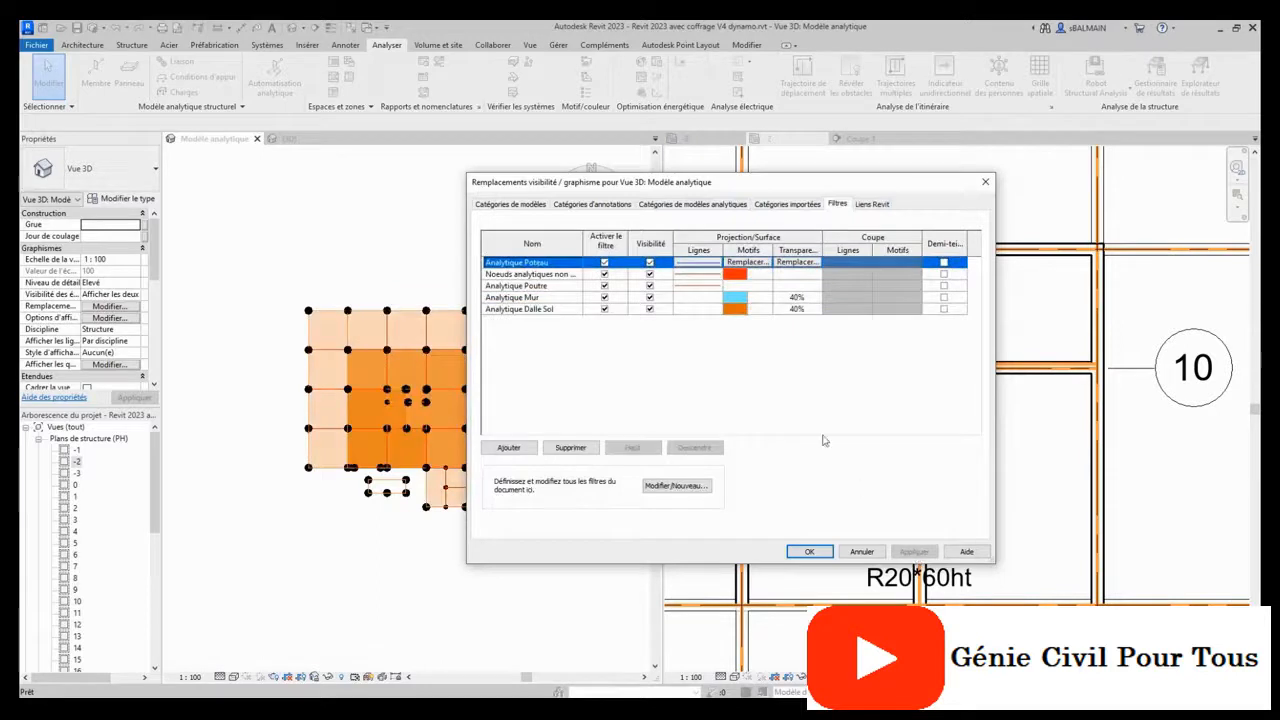
left_click(650, 309)
left_click(913, 552)
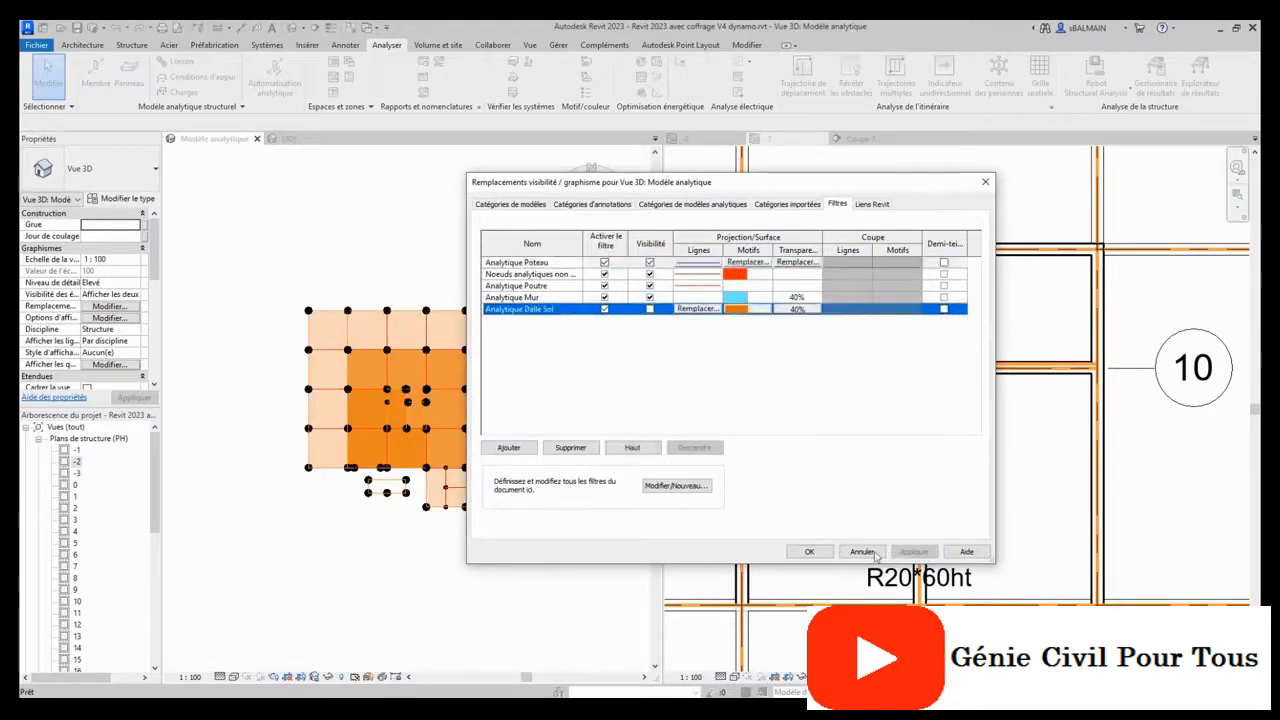
left_click(810, 552)
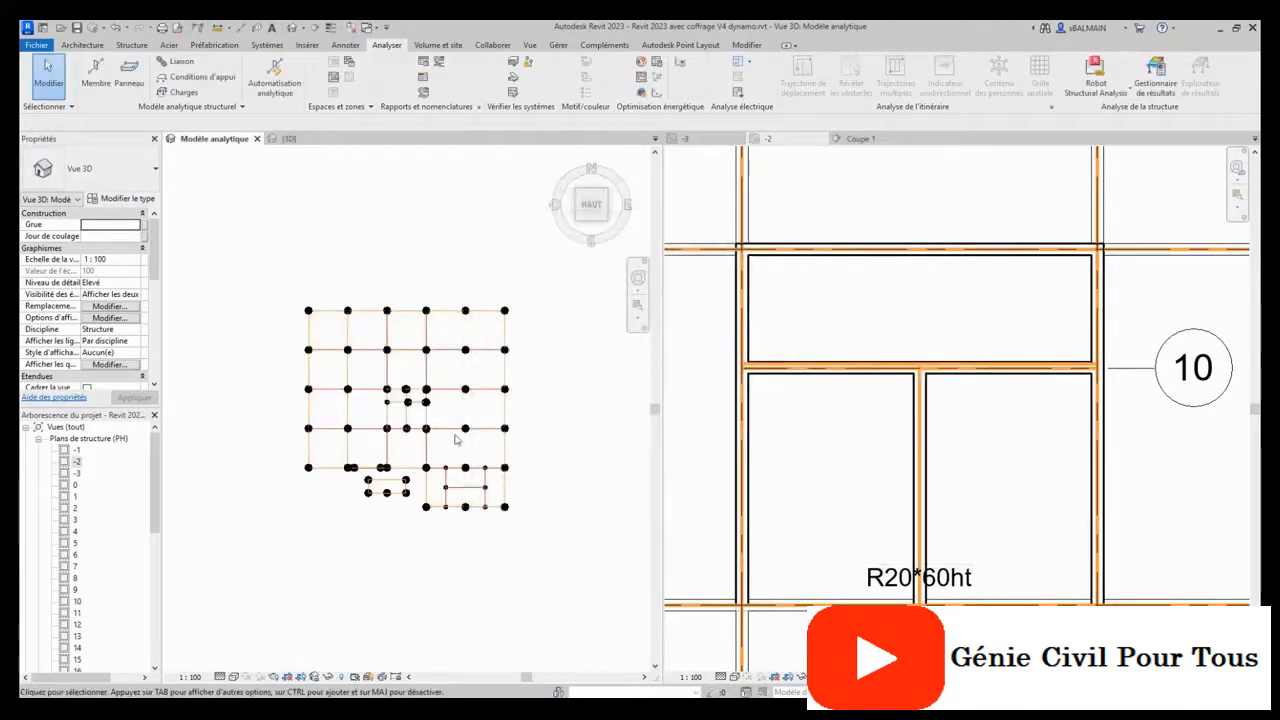
Select the two nearly coincident core wall panels near grid 10 one after the other and compare their positions with the level -2 plan.
scroll(445, 430, "up", 5)
scroll(441, 425, "up", 3)
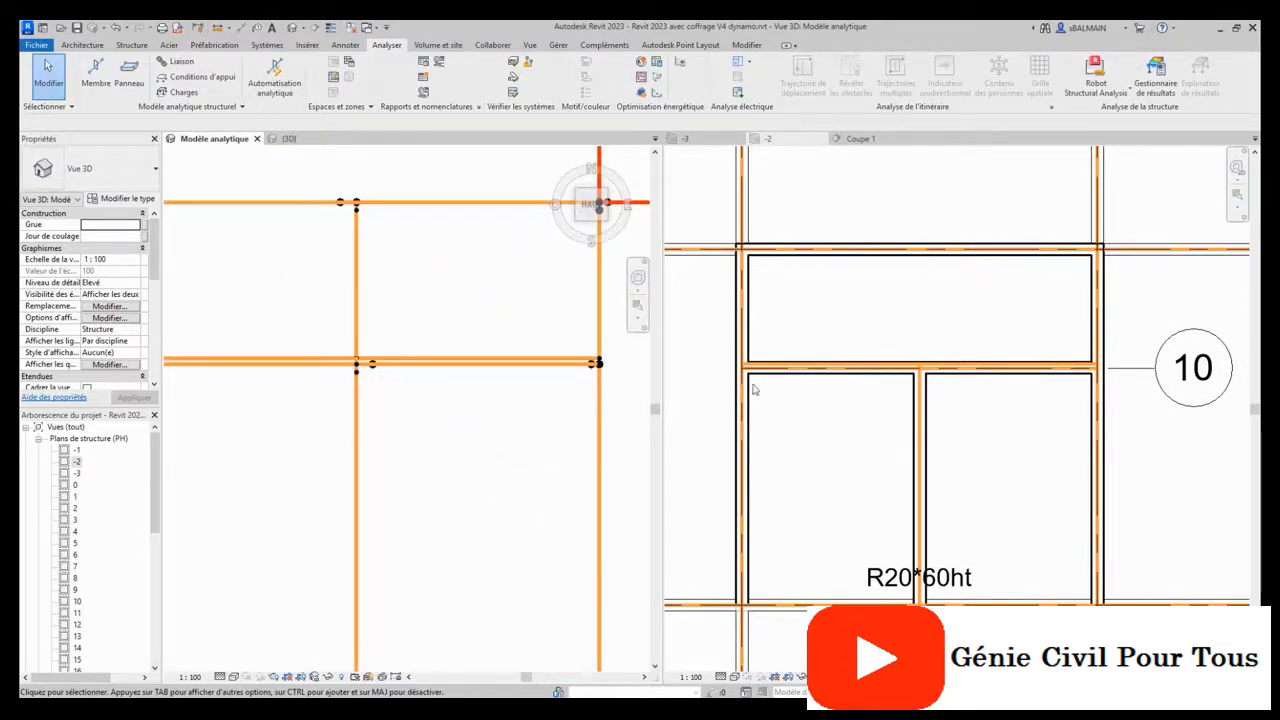
left_click(541, 369)
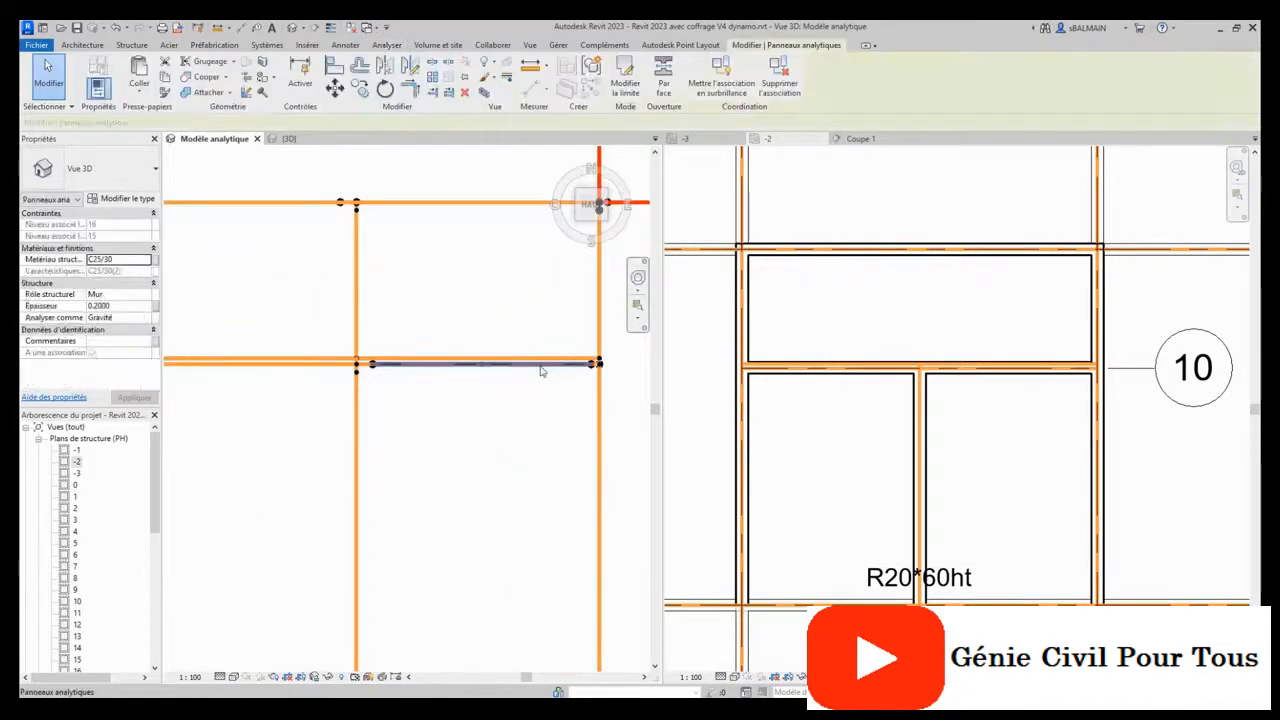
scroll(880, 420, "up", 5)
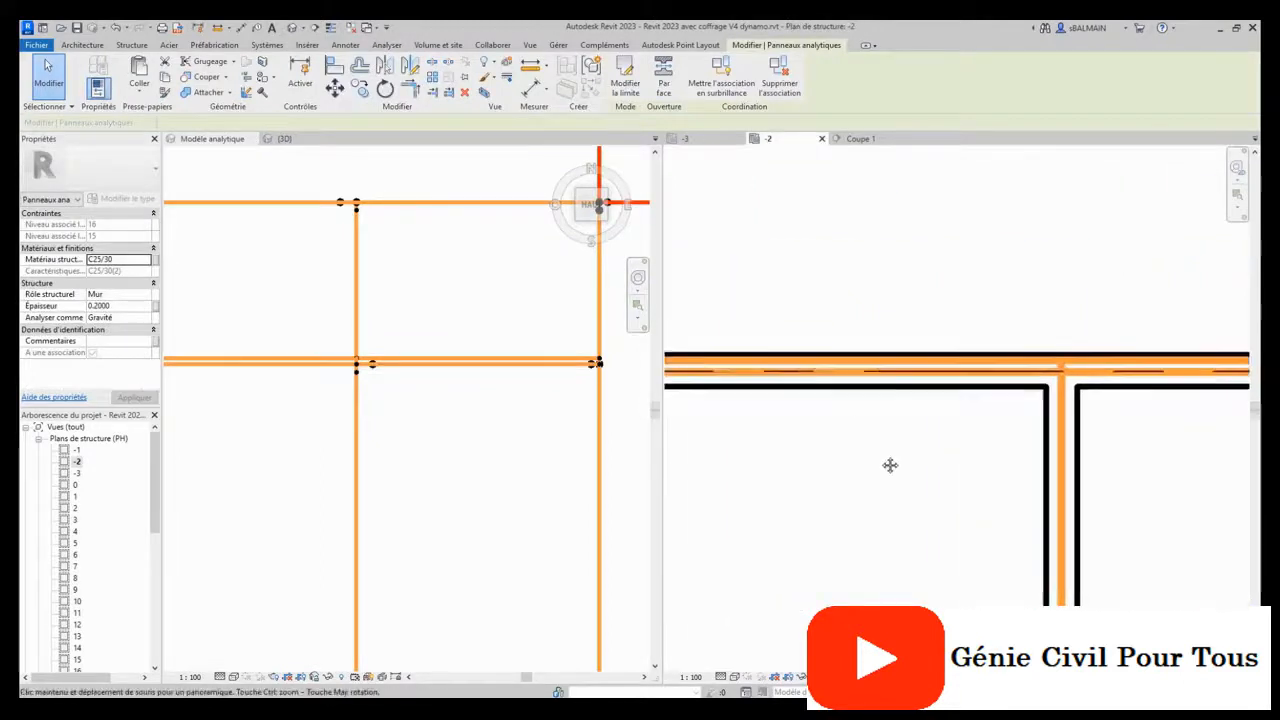
scroll(889, 460, "down", 3)
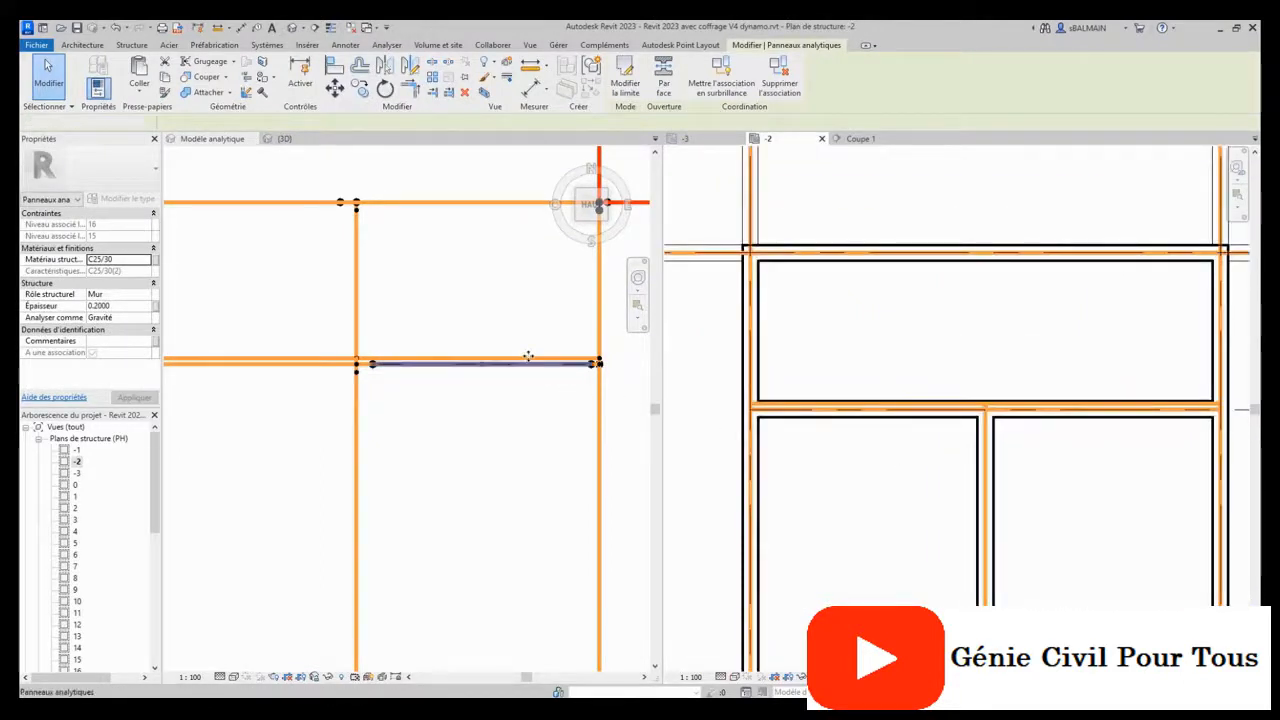
left_click(530, 364)
left_click(529, 362)
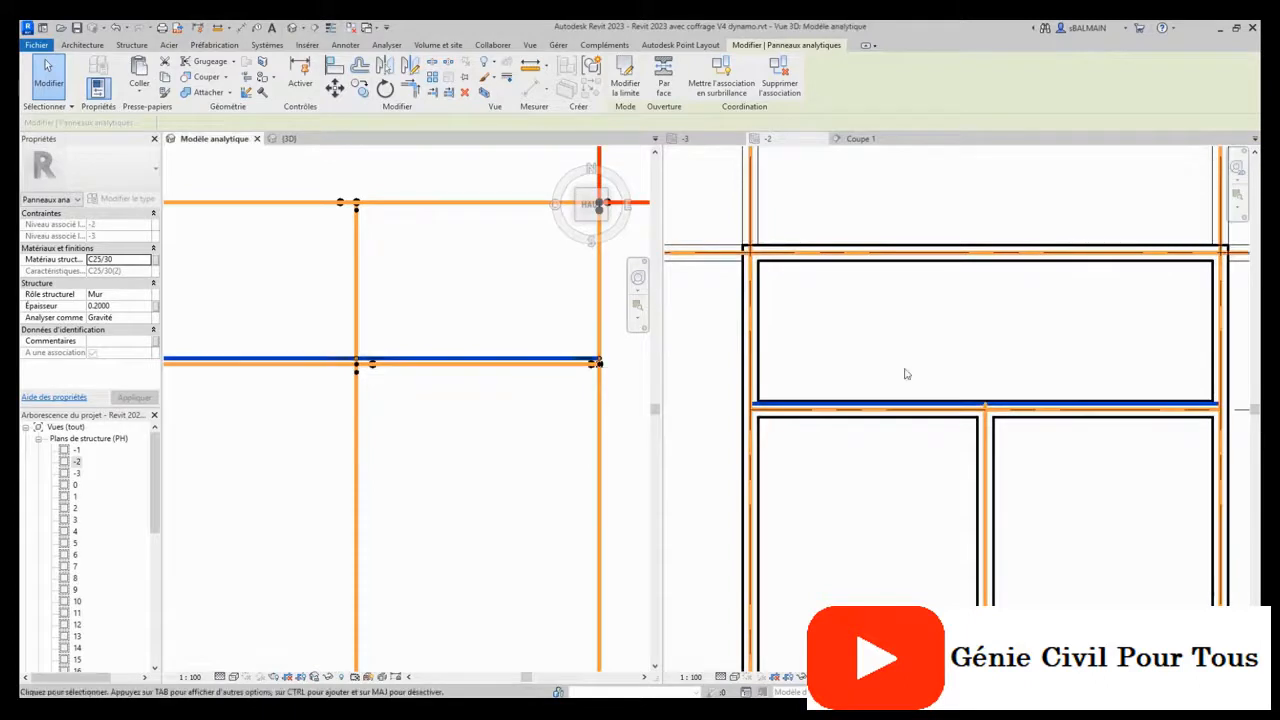
scroll(1145, 460, "down", 2)
middle_click_drag(1154, 452, 1014, 391)
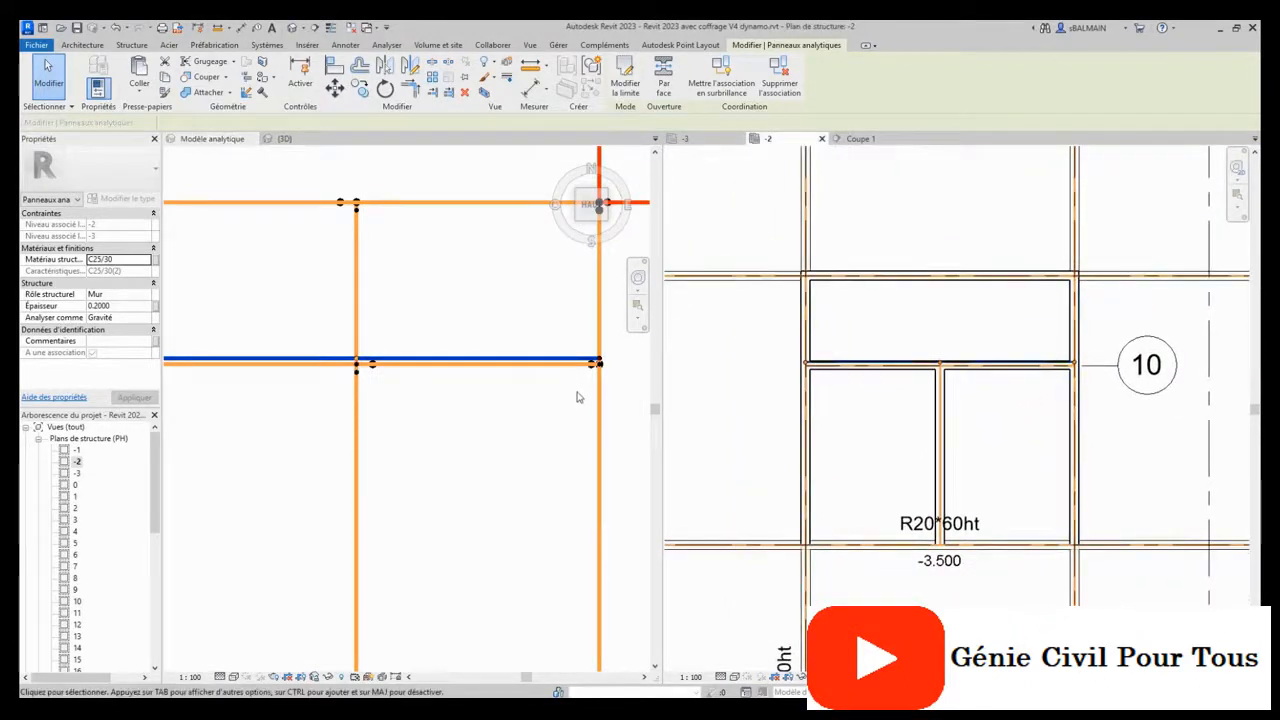
Edit the boundary of the misaligned level -2 wall panel in the Modèle analytique view and set its work plane to Quadrillage : 10.
left_click(628, 88)
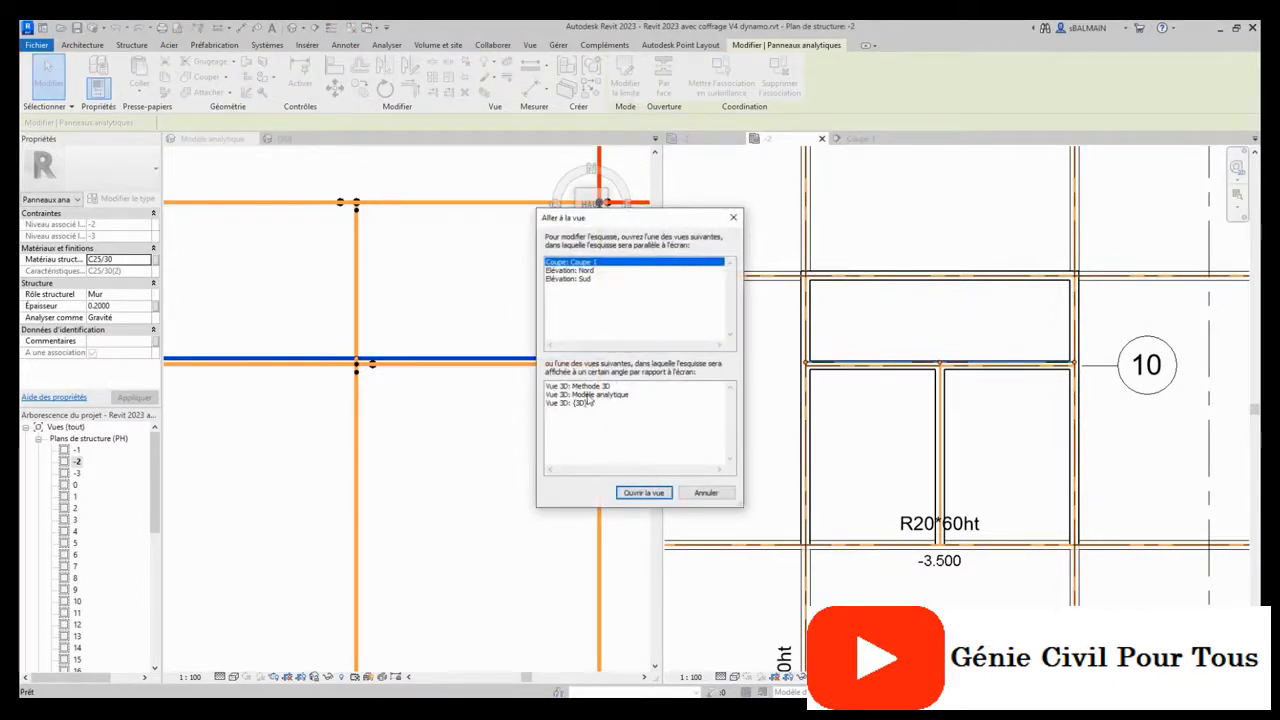
left_click(588, 395)
left_click(637, 493)
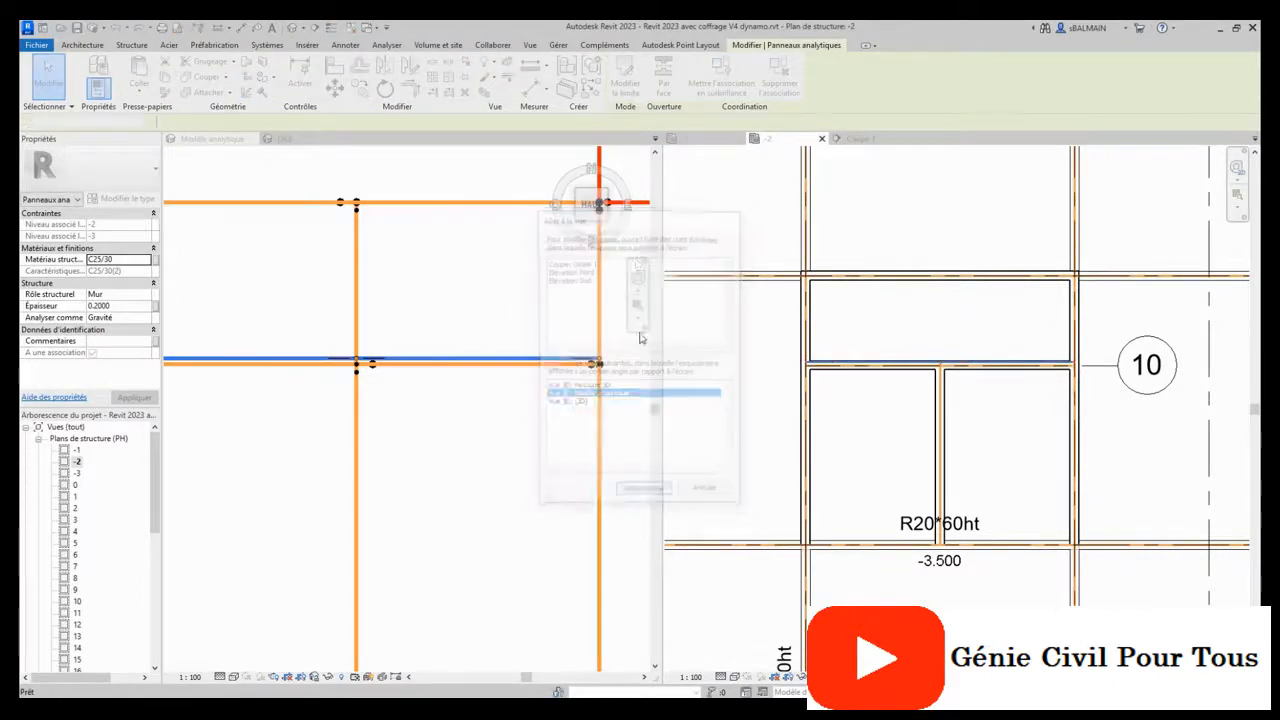
left_click(747, 90)
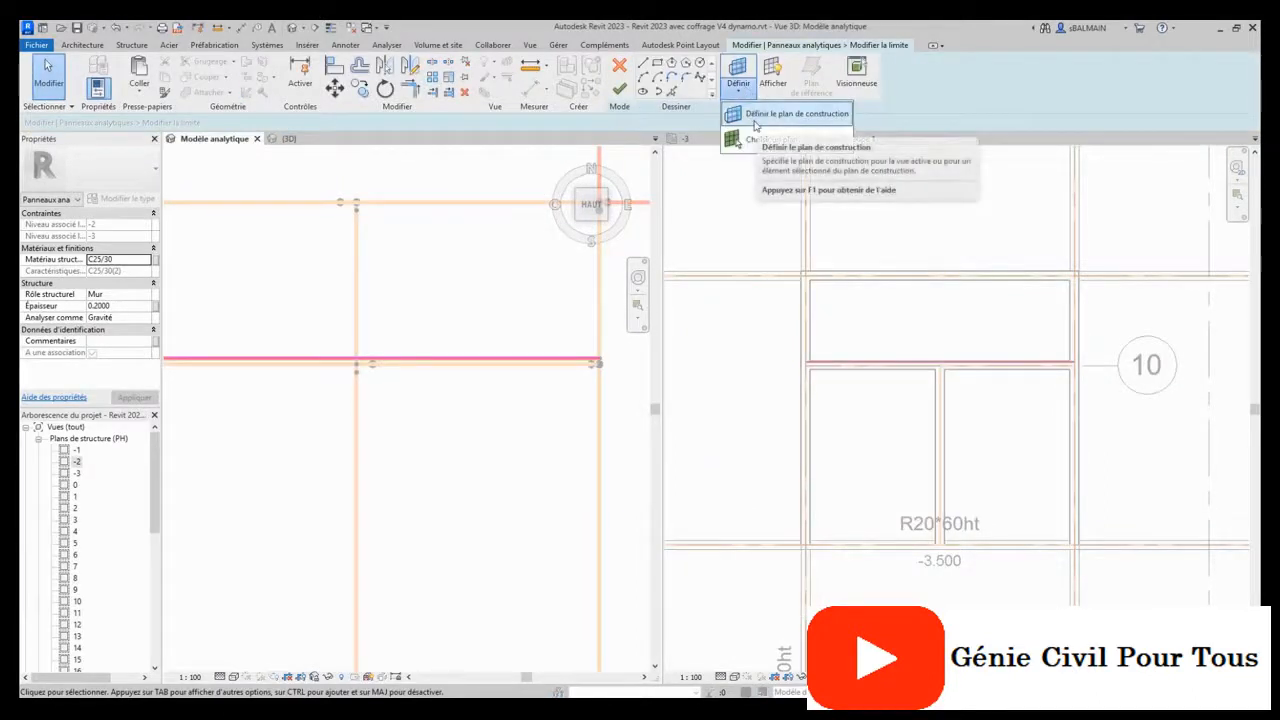
left_click(755, 118)
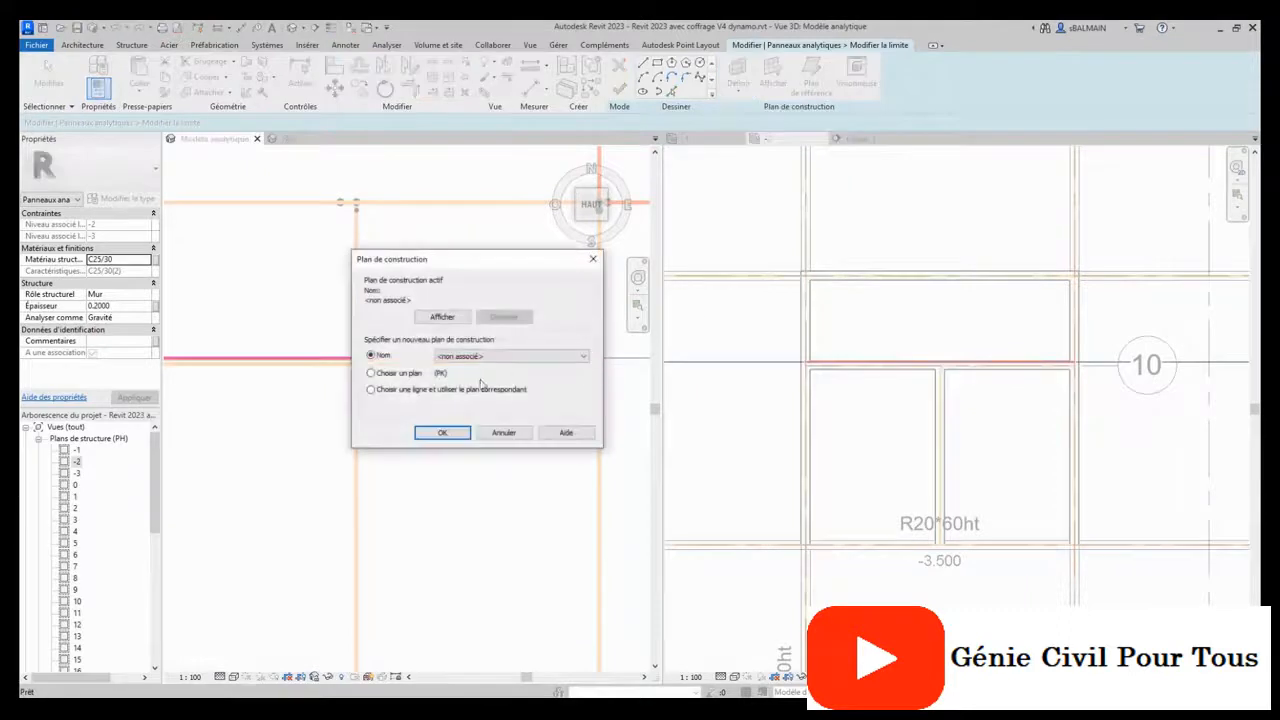
left_click(487, 360)
left_click(486, 434)
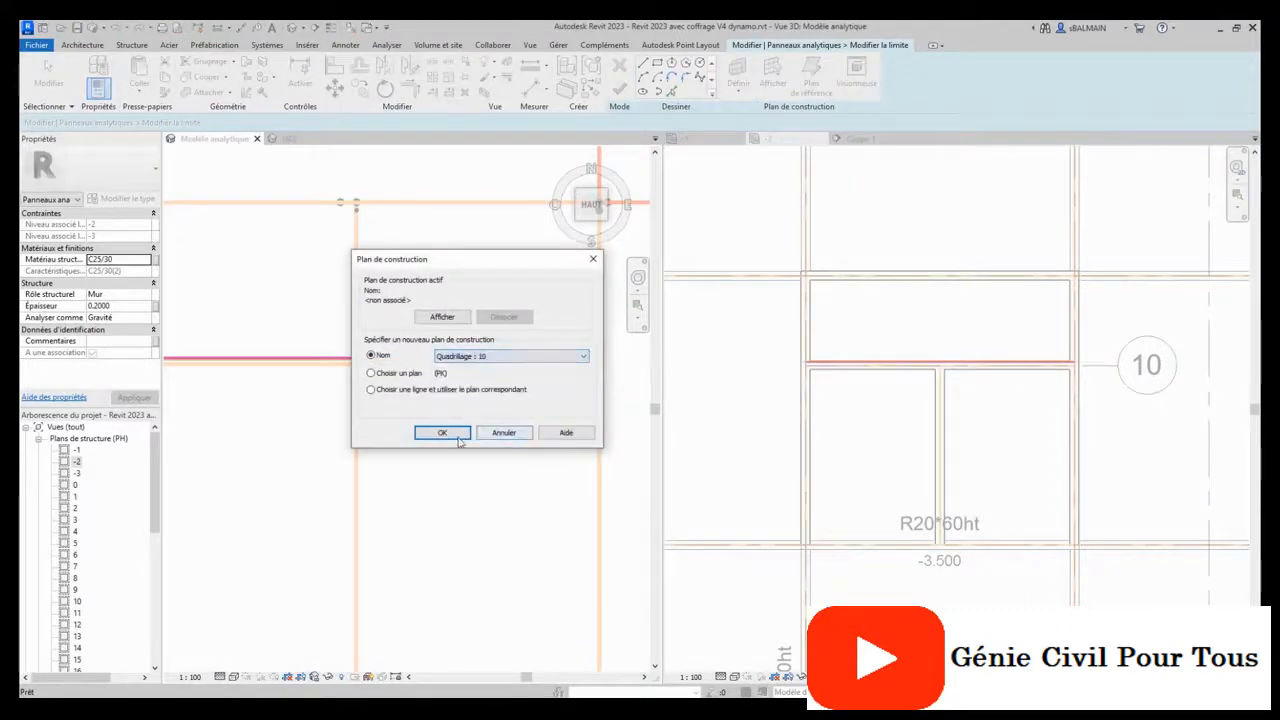
left_click(460, 430)
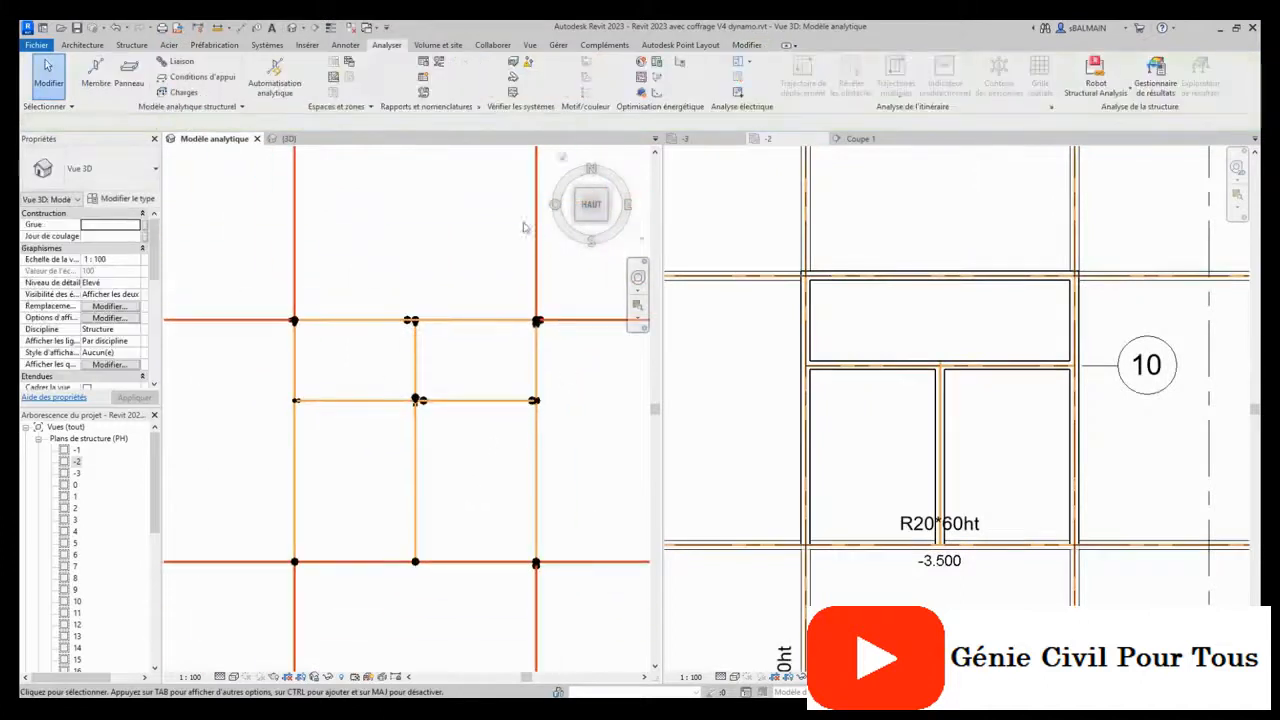
Turn the analytical model to its front view and make the Analytique Dalle Sol filter visible in the view's graphics overrides.
scroll(590, 449, "down", 3)
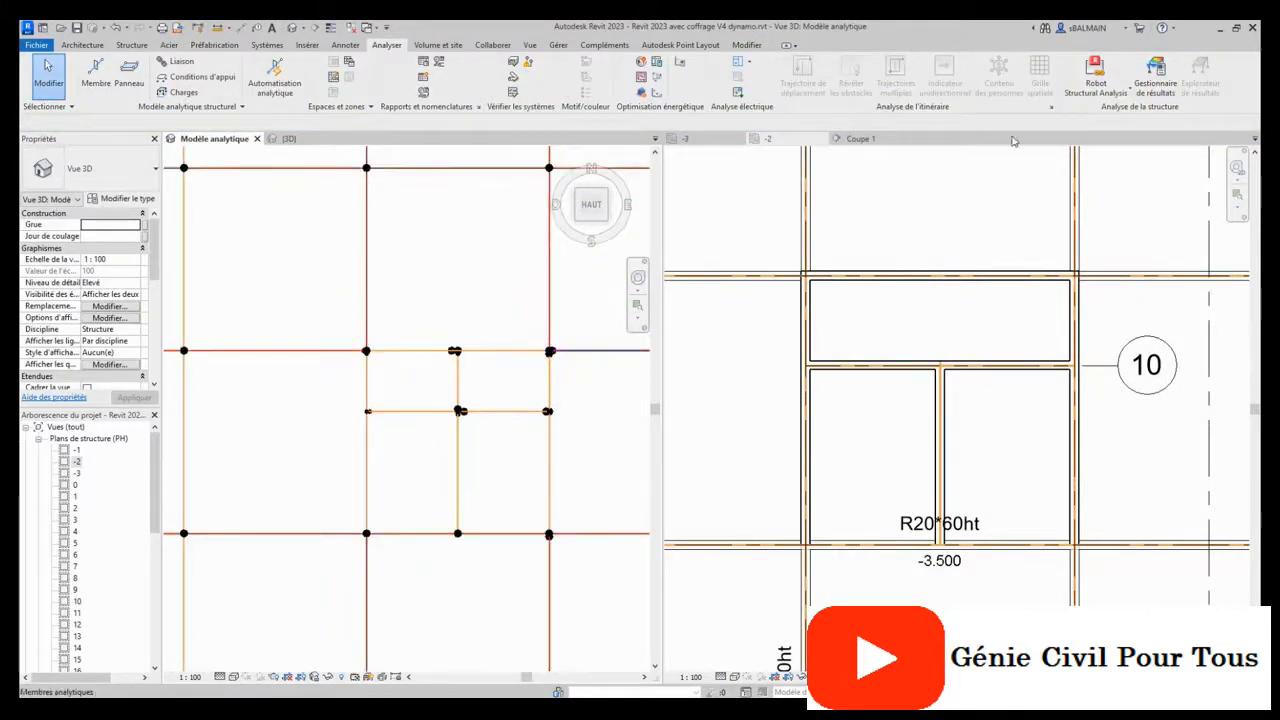
scroll(600, 260, "down", 2)
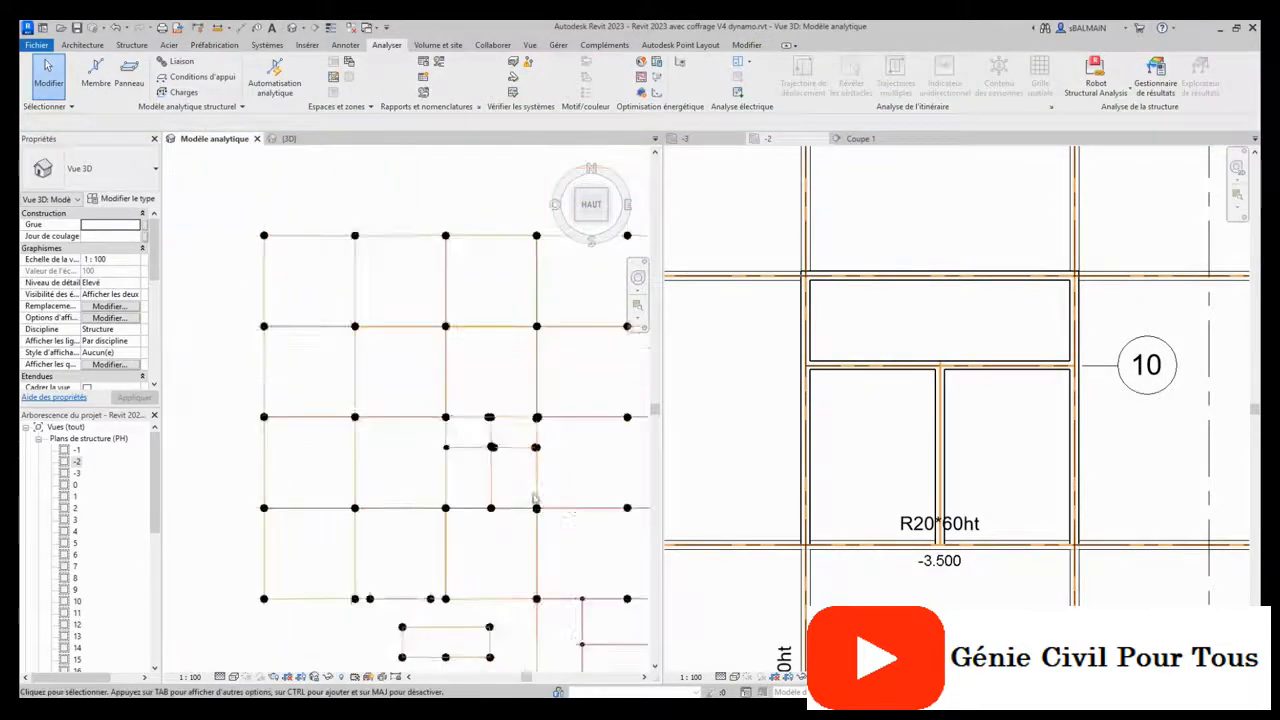
left_click(590, 232)
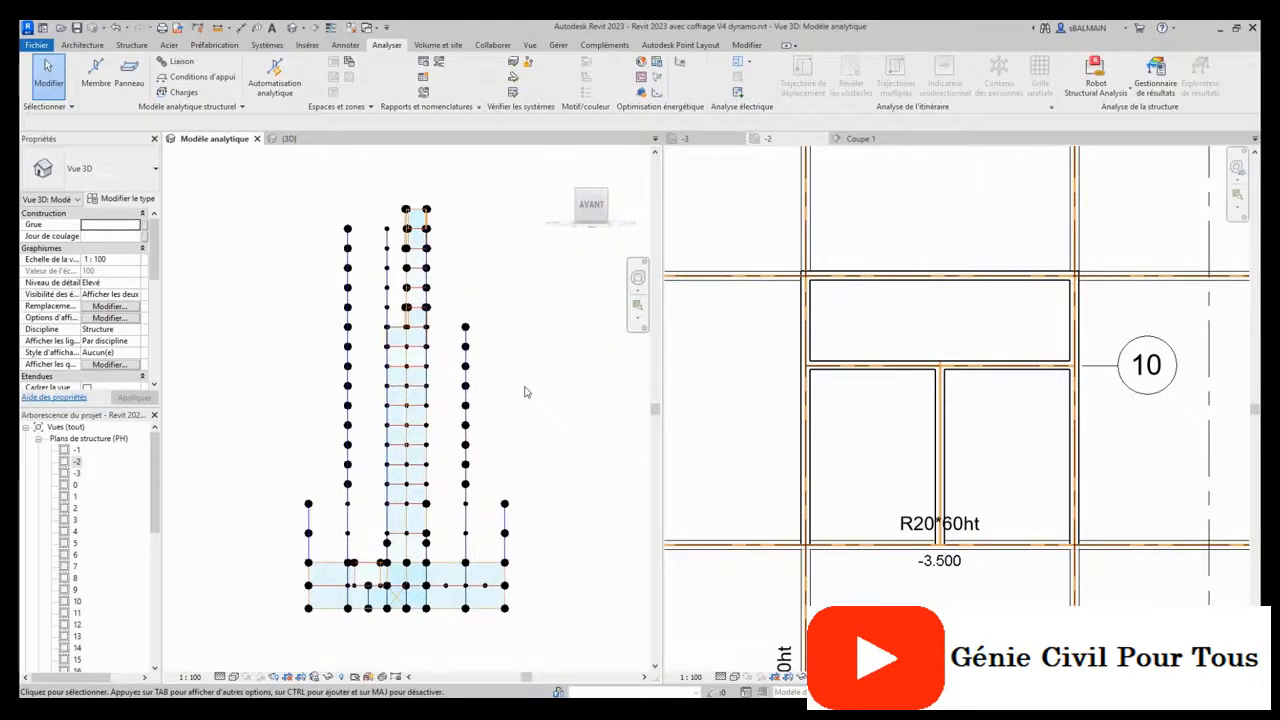
key("v")
key("g")
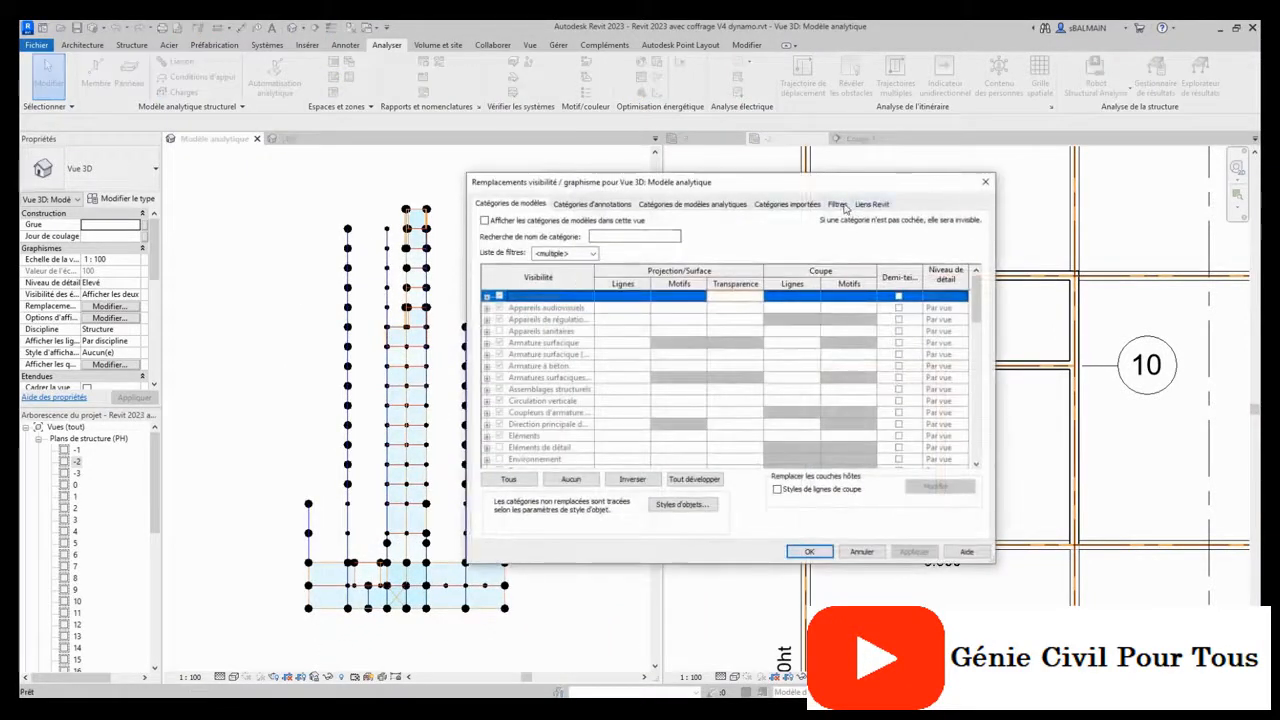
left_click(837, 204)
left_click(650, 309)
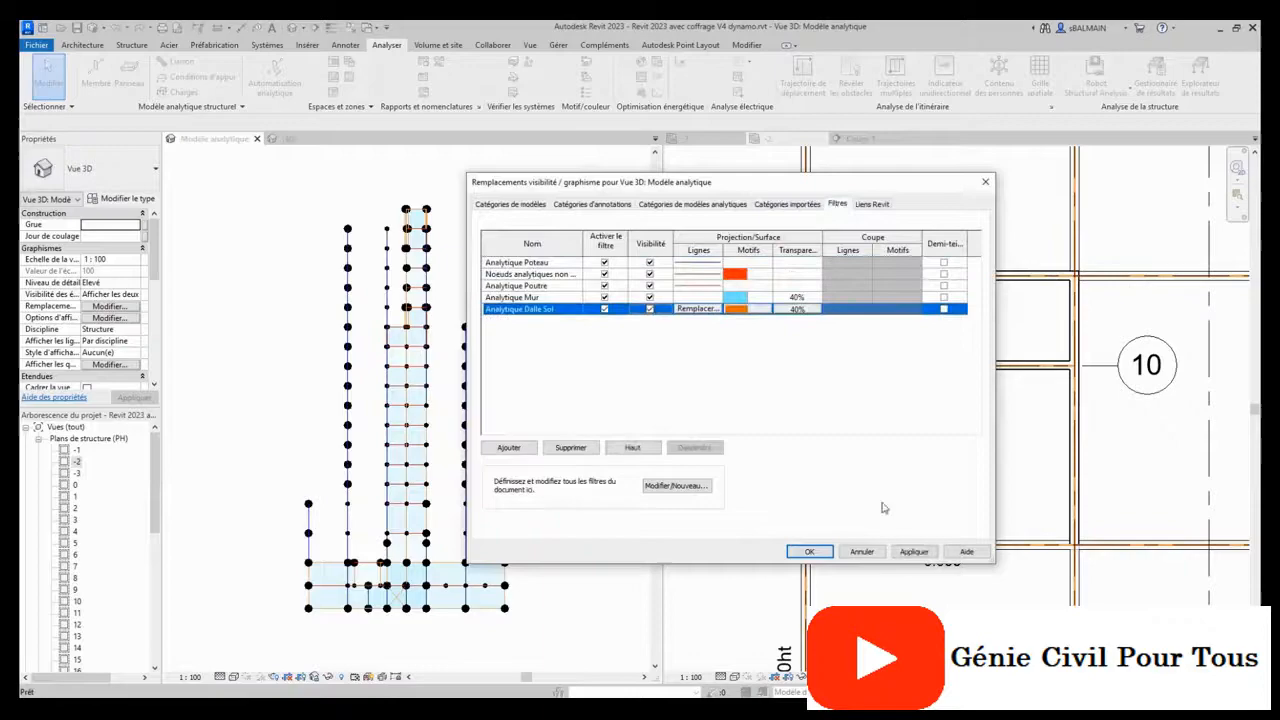
left_click(914, 552)
left_click(809, 552)
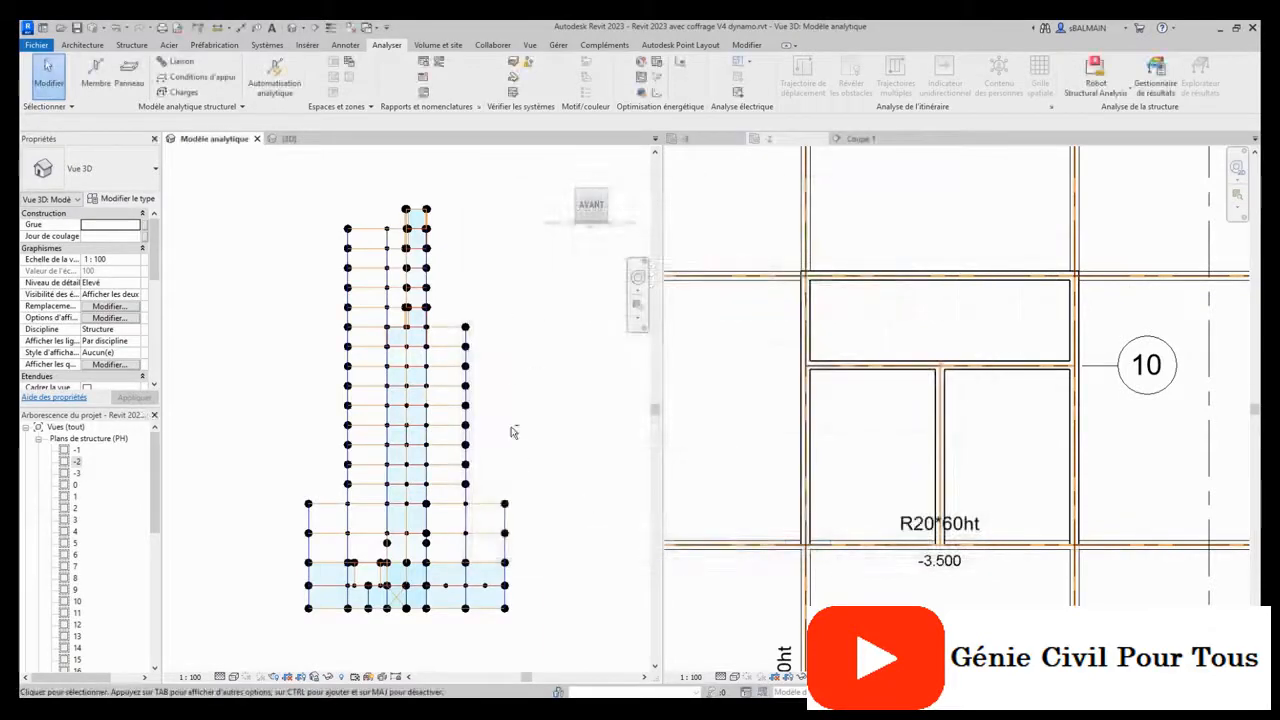
Send the complete analytical model to Robot Structural Analysis through the integration command and view the transferred structure from the front.
left_click_drag(590, 206, 595, 195)
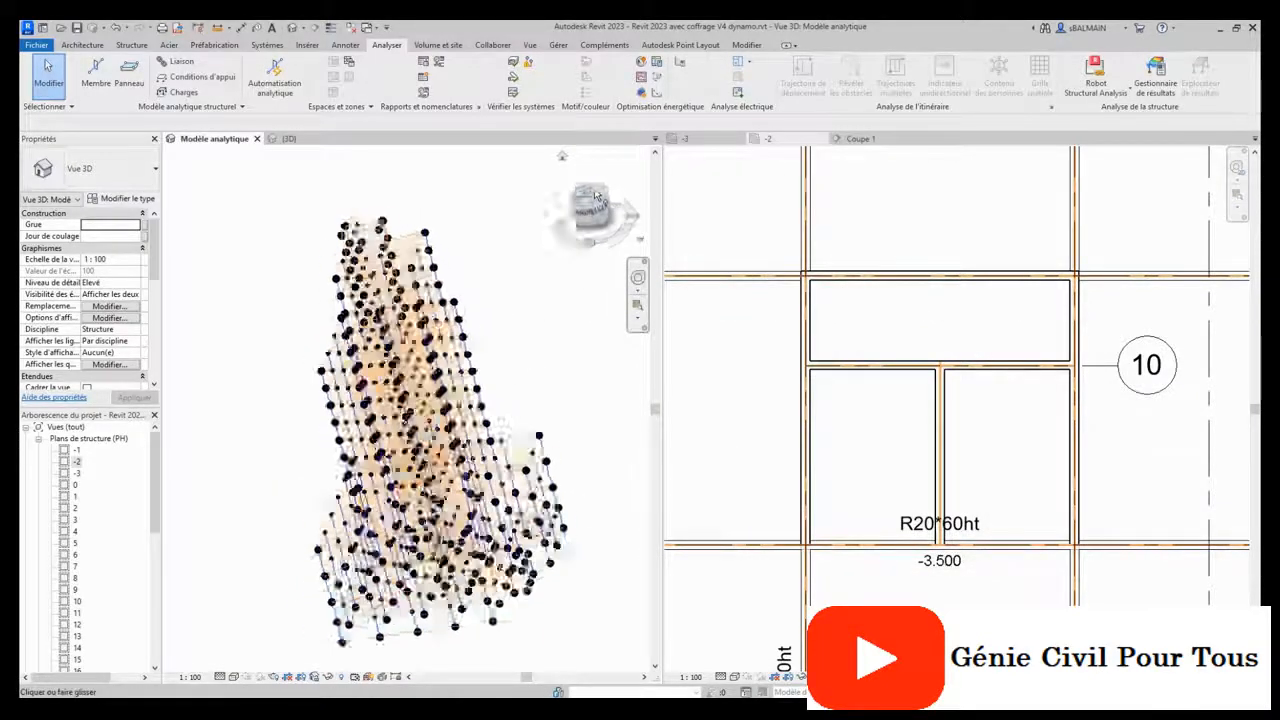
left_click(595, 195)
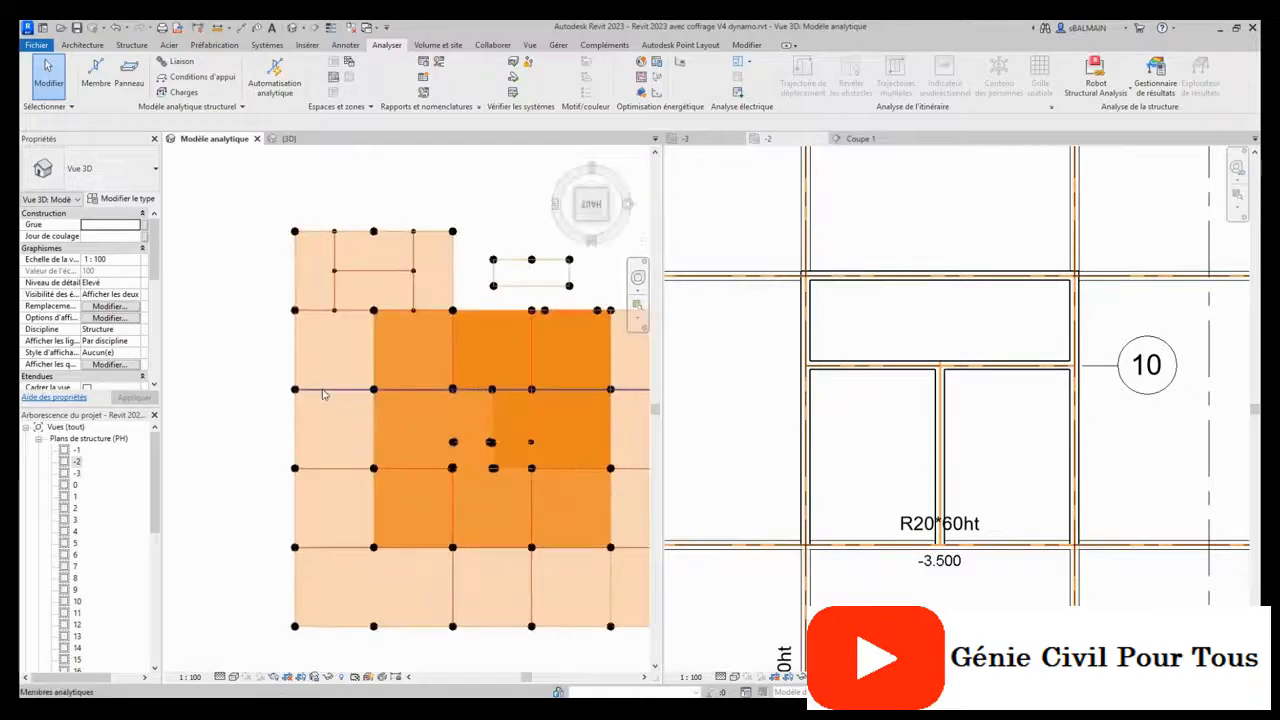
scroll(322, 394, "down", 3)
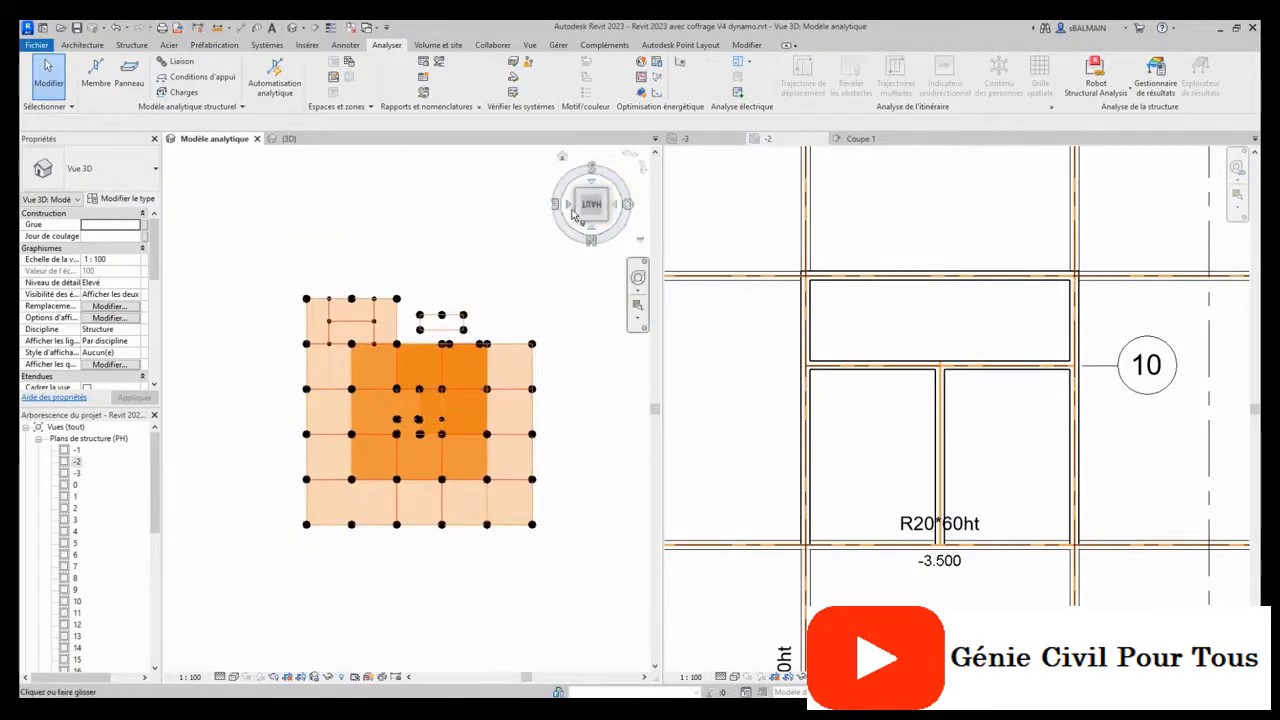
left_click_drag(566, 168, 645, 197)
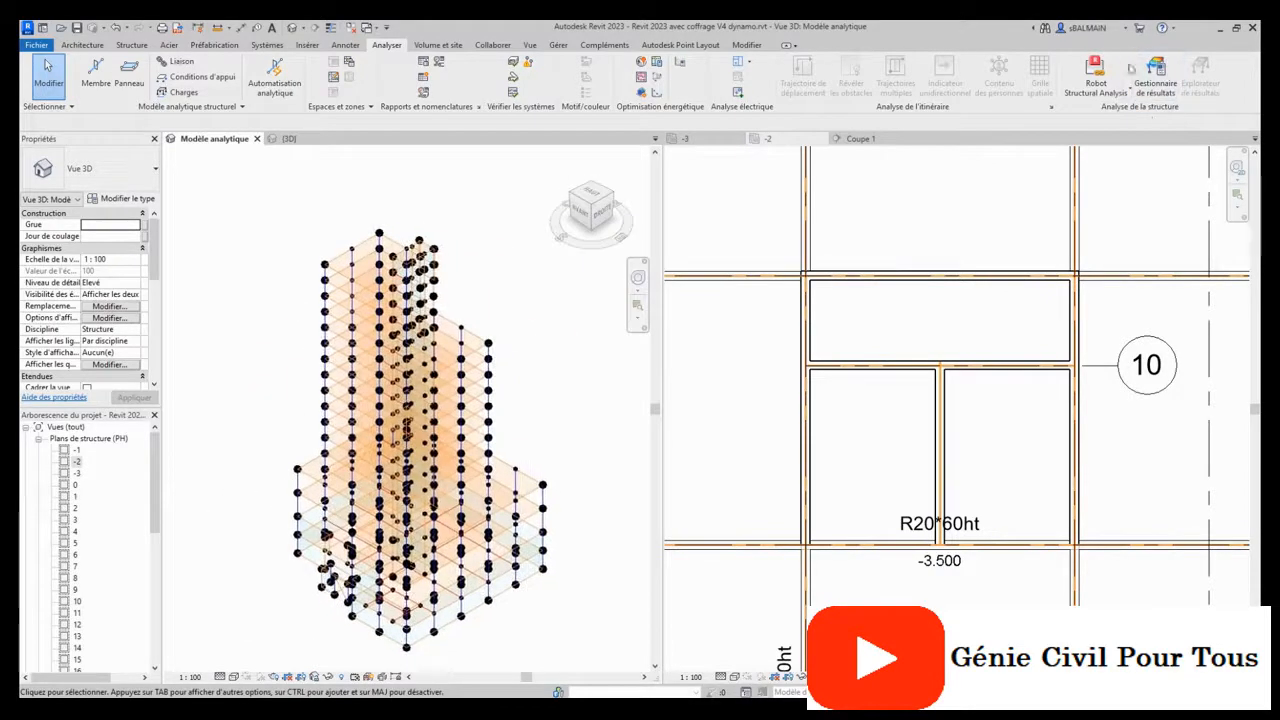
left_click(1100, 88)
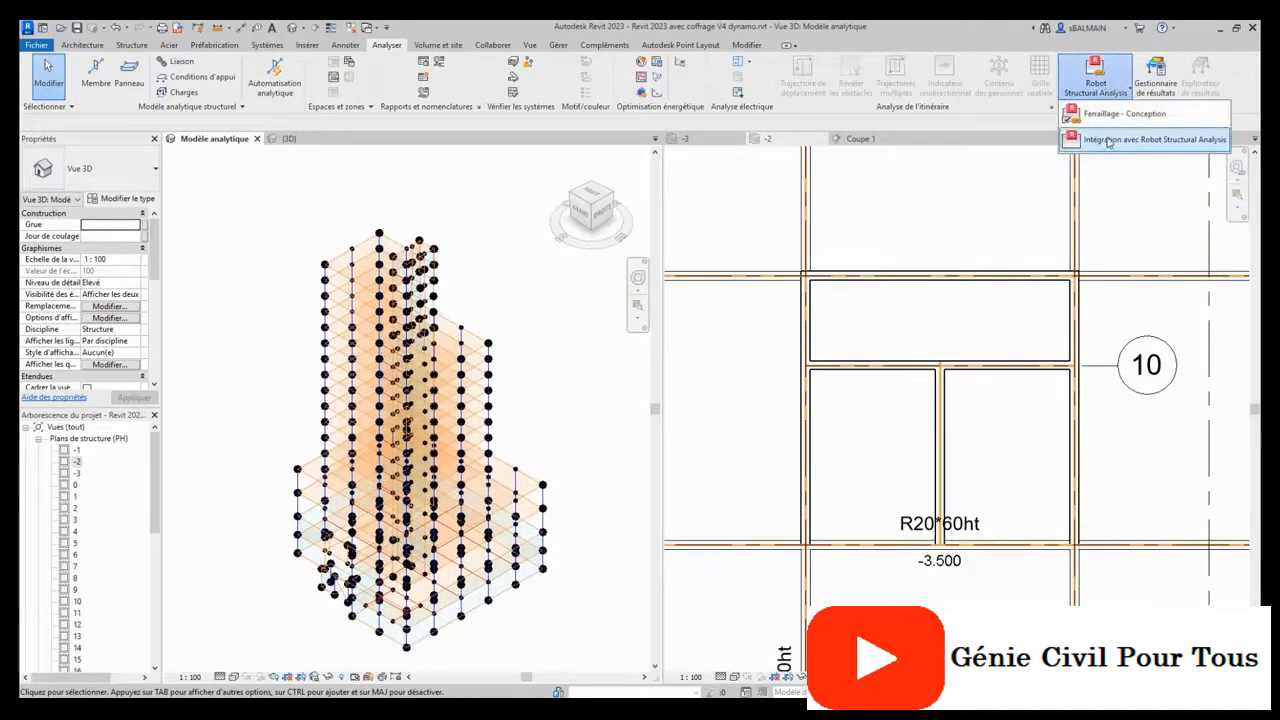
left_click(1140, 139)
left_click(700, 439)
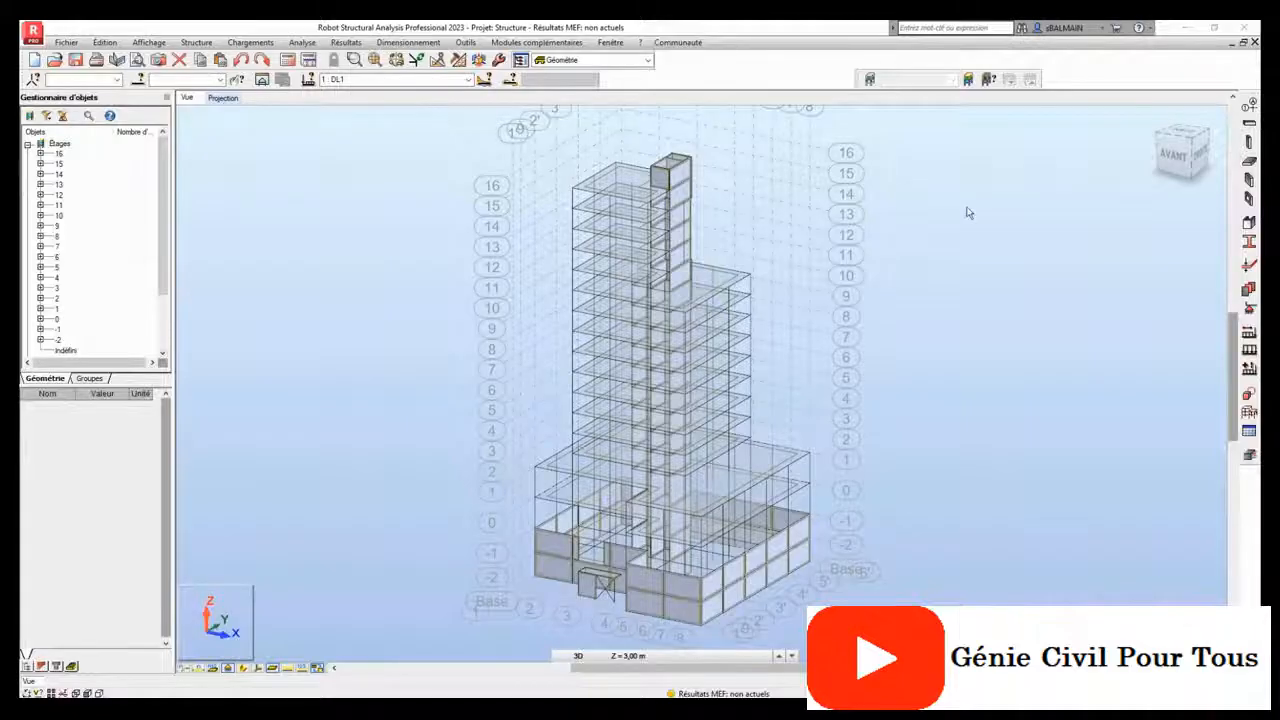
left_click(1183, 155)
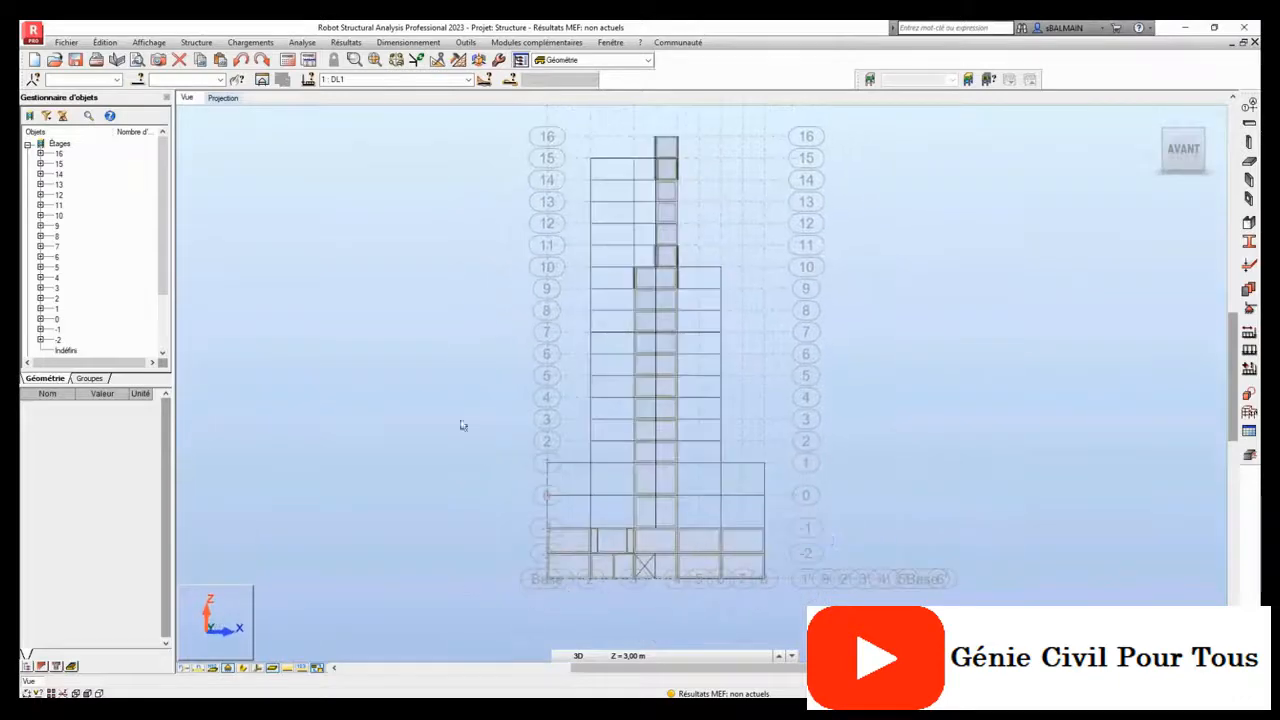
Assign Encastrement nodal supports to all nodes at the base of the structure.
left_click(1249, 307)
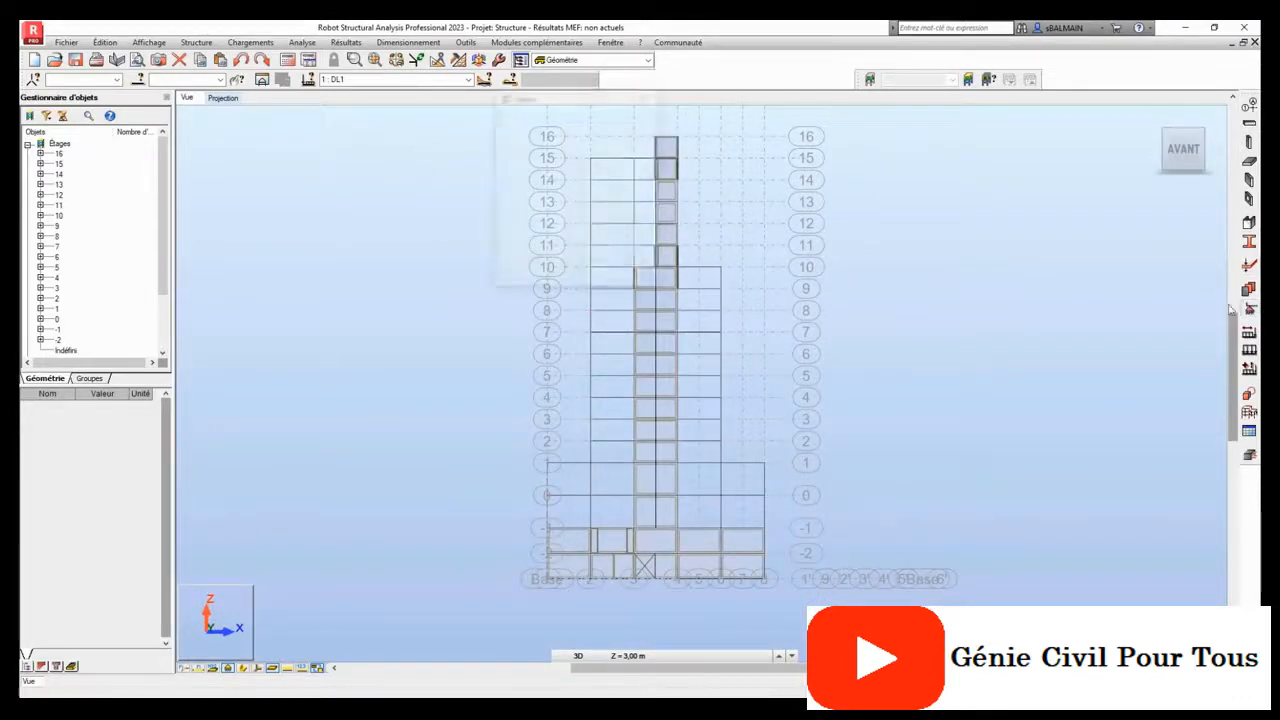
left_click(547, 172)
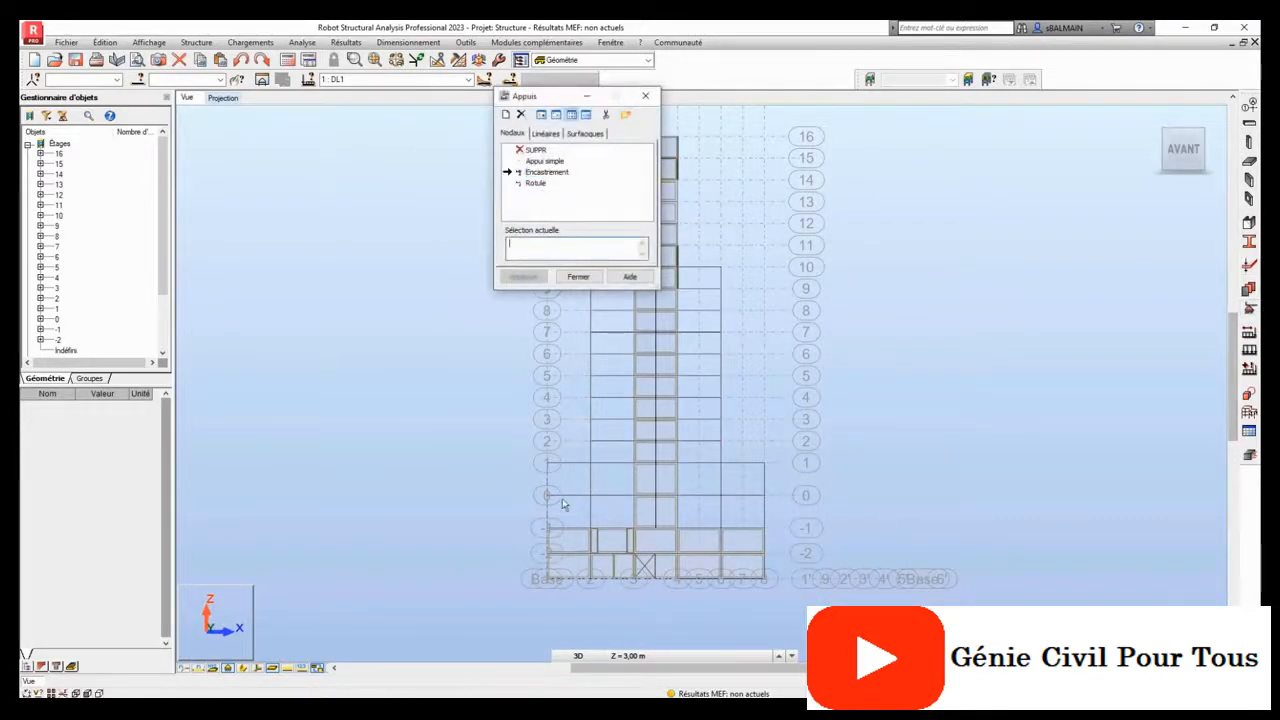
left_click_drag(514, 573, 830, 607)
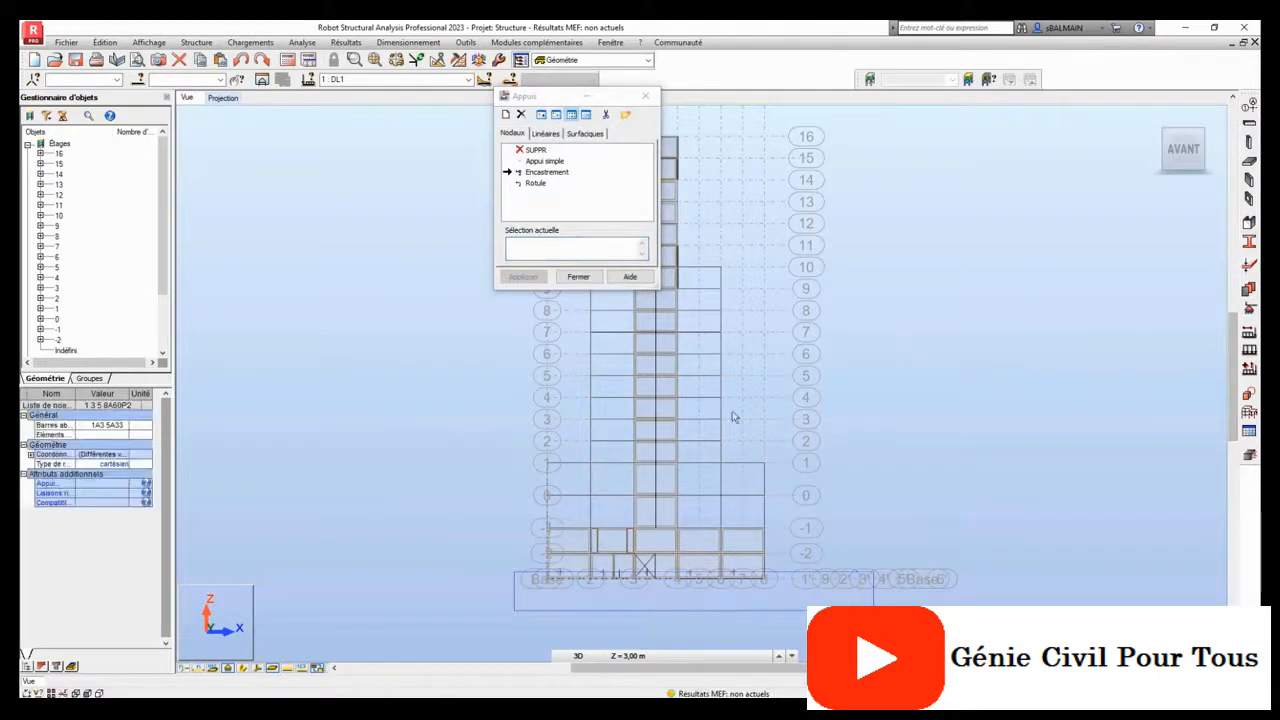
left_click(523, 276)
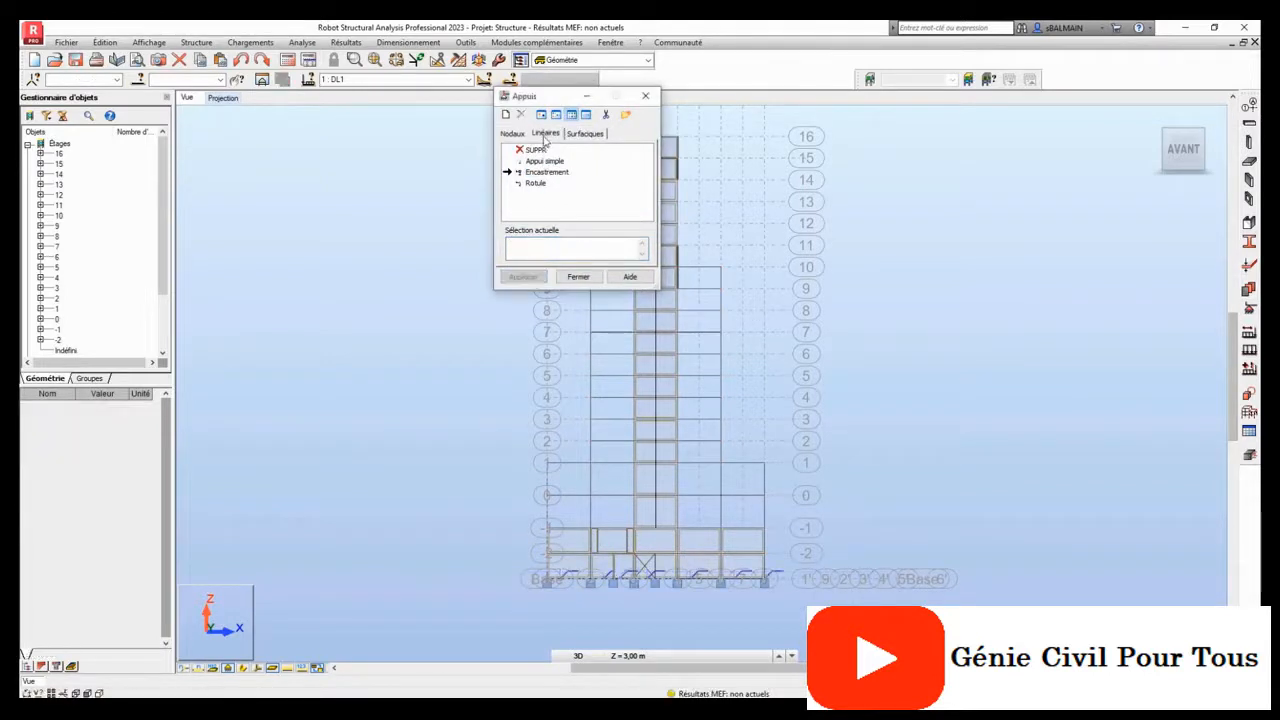
Assign Encastrement linear supports to the panel edges along the base of the structure.
left_click_drag(489, 577, 810, 632)
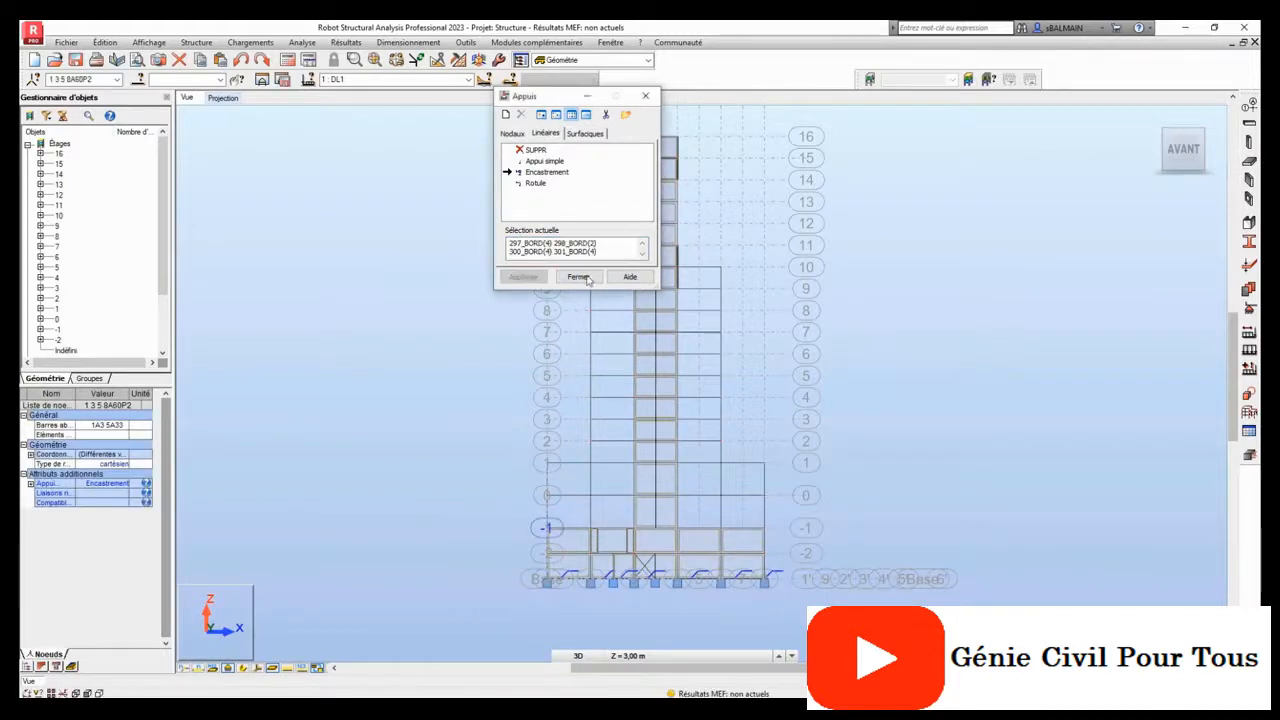
left_click(523, 277)
left_click(578, 277)
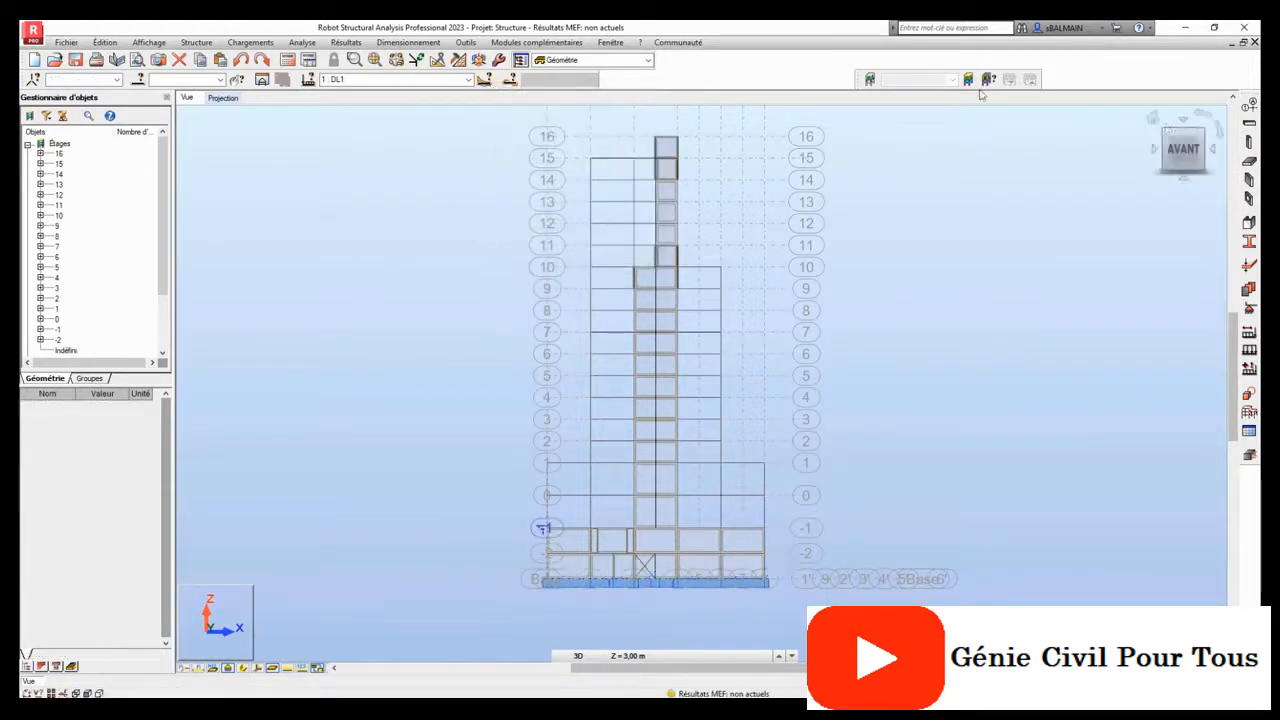
Apply Delaunay meshing with a 1.00 m element size to the panels and run the structural calculation.
mouse_move(1183, 145)
left_click(1153, 119)
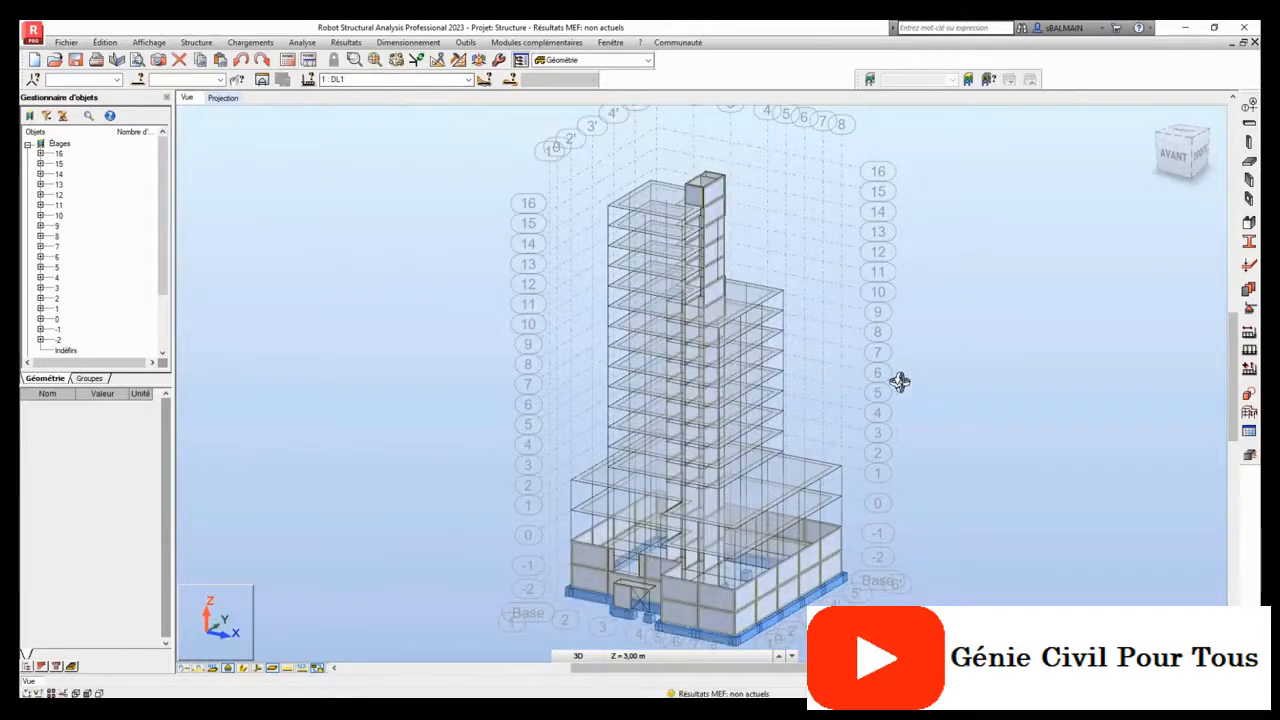
middle_click_drag(900, 380, 941, 367, "shift")
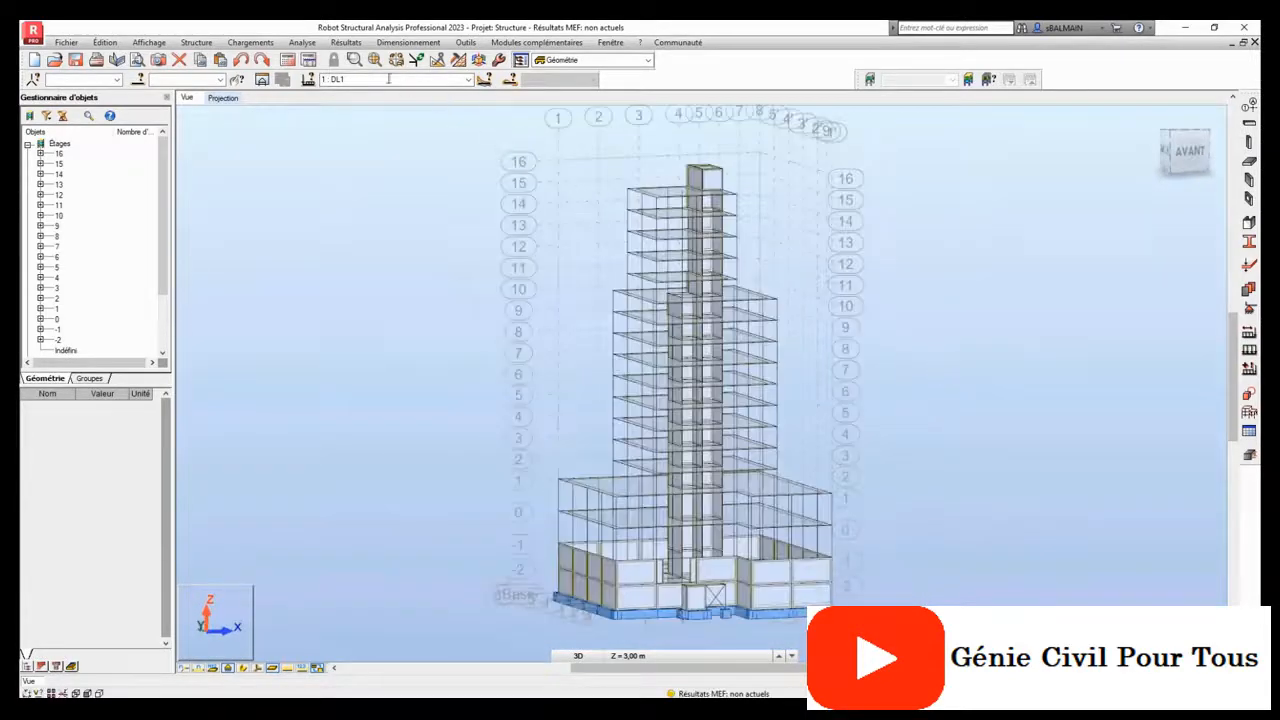
left_click(459, 62)
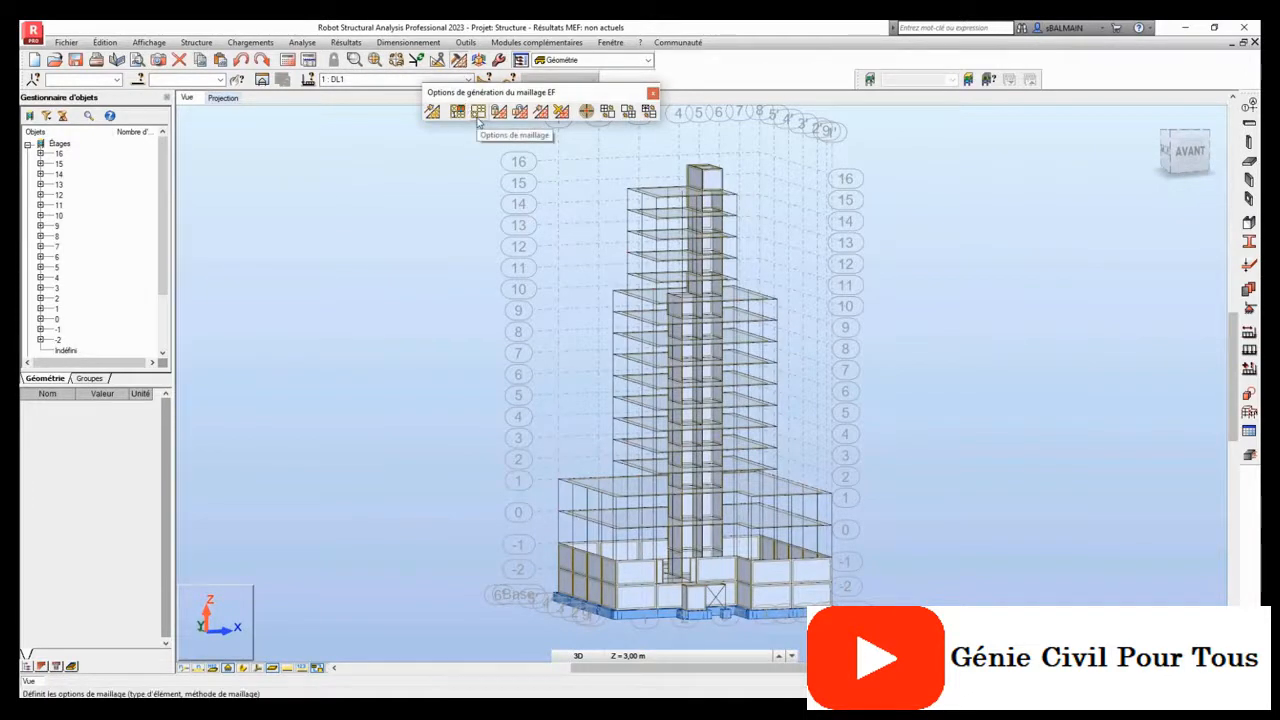
left_click(478, 118)
left_click(684, 395)
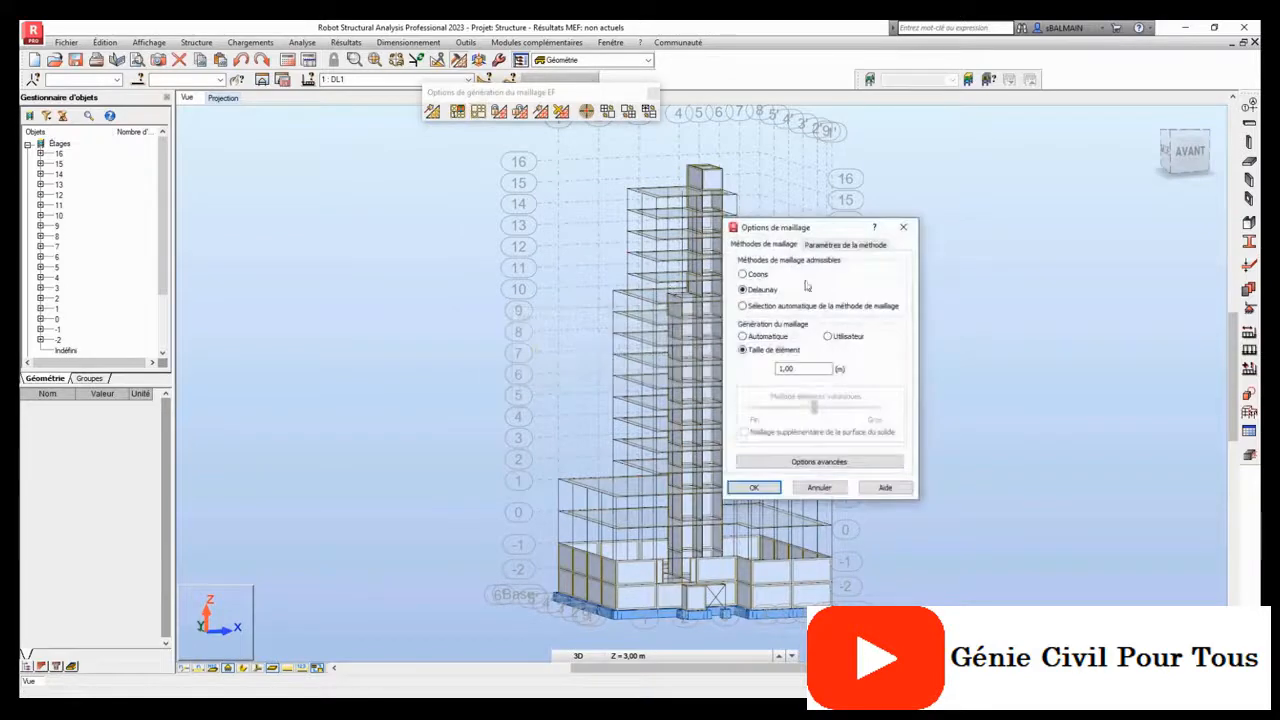
left_click(840, 245)
left_click(762, 245)
left_click(755, 488)
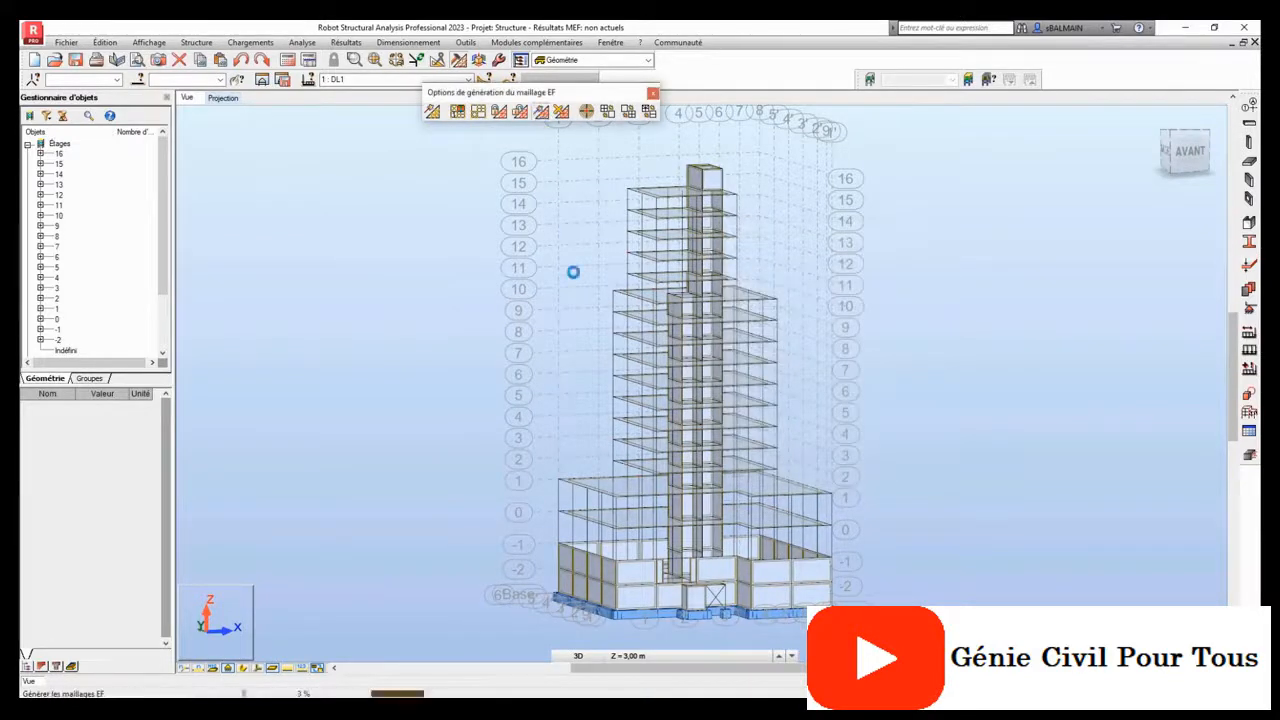
left_click(288, 60)
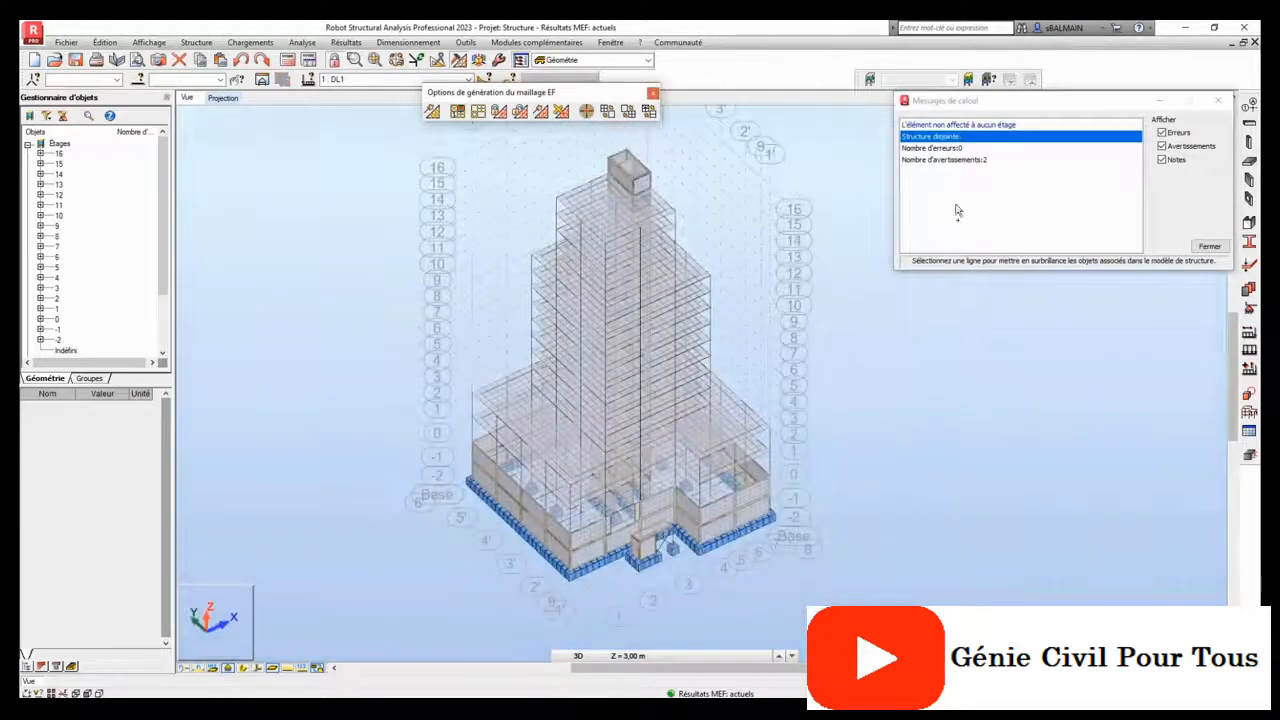
Select the nodes of group $SUB002$ and examine where this disjointed substructure lies in the model.
left_click(117, 80)
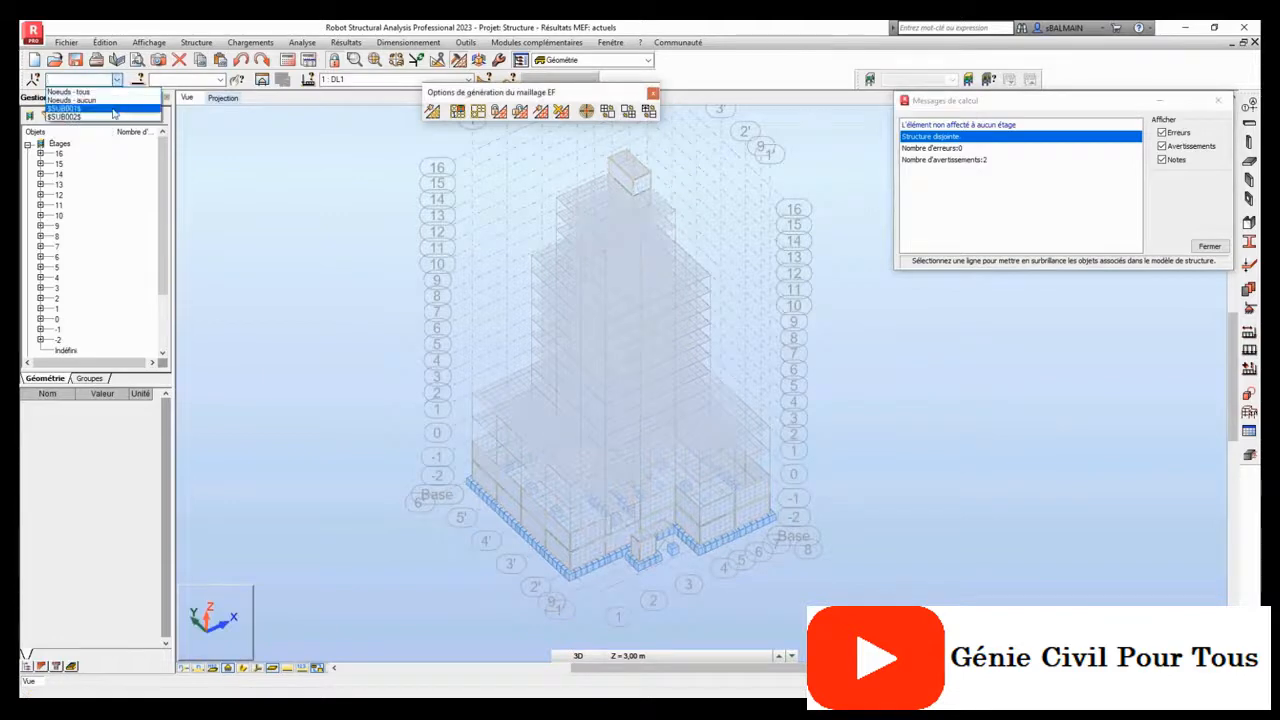
left_click(112, 116)
scroll(675, 567, "up", 2)
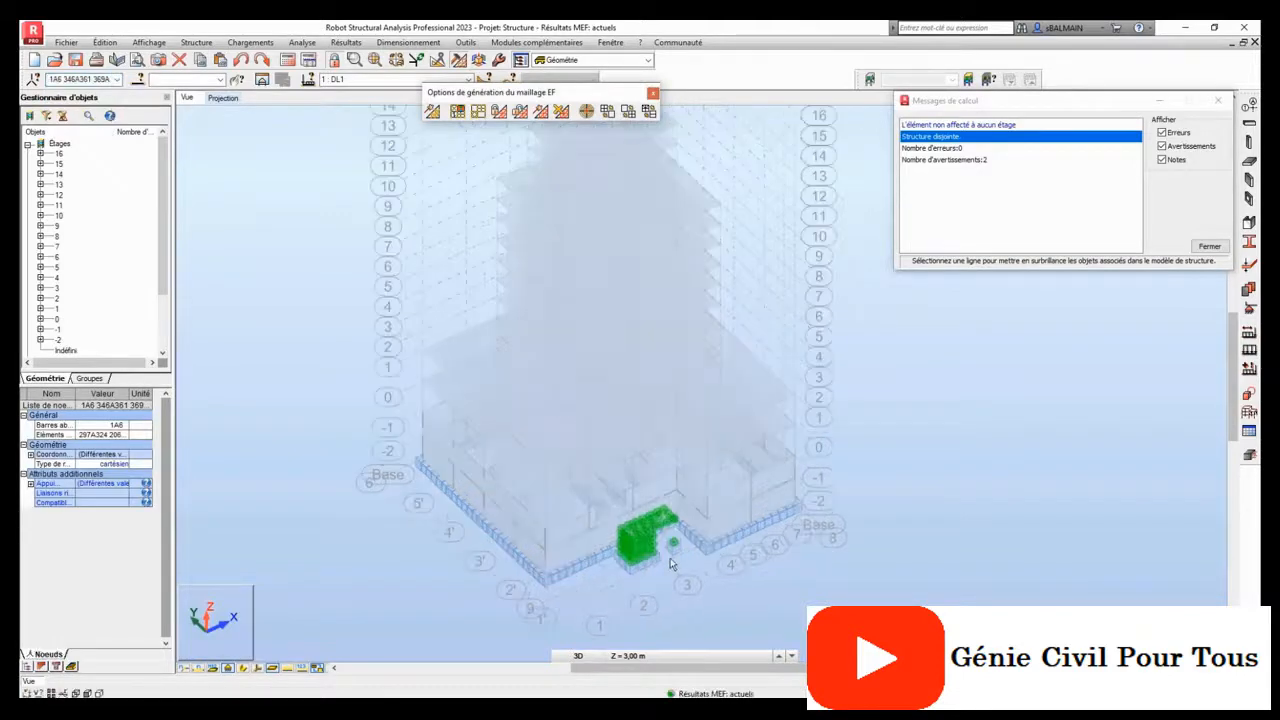
scroll(675, 572, "up", 2)
middle_click_drag(675, 572, 710, 572)
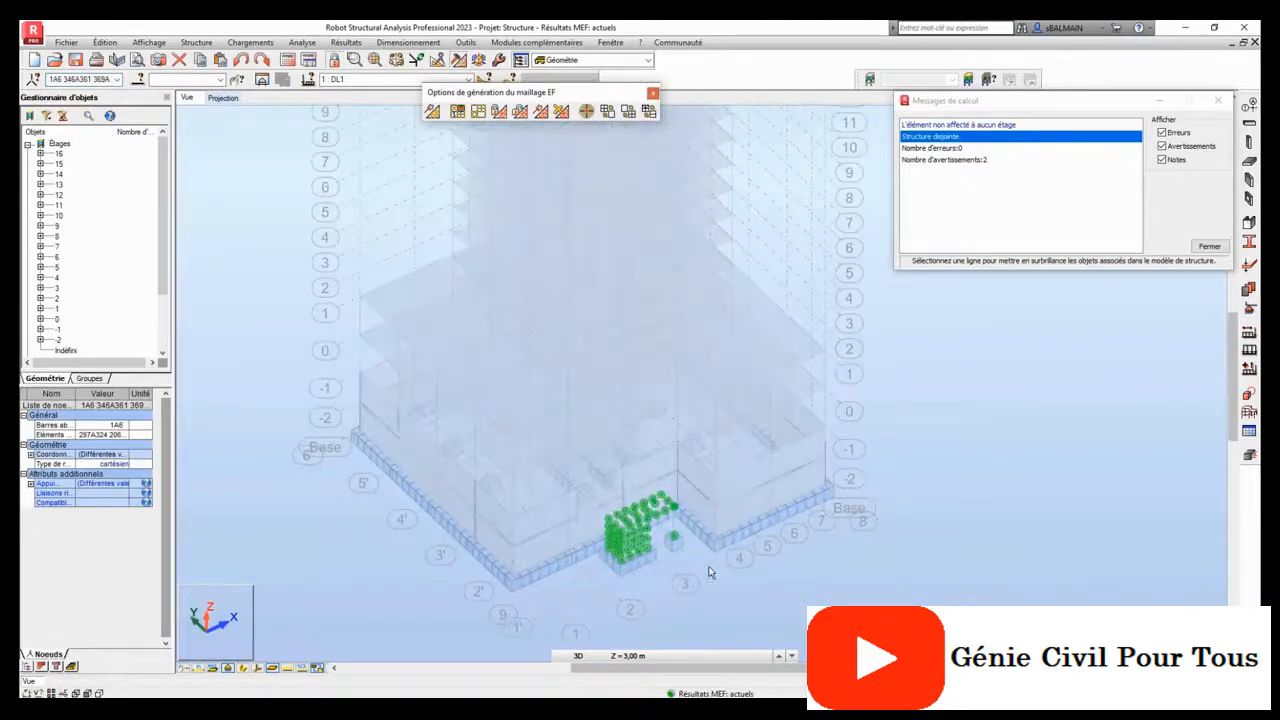
left_click(117, 80)
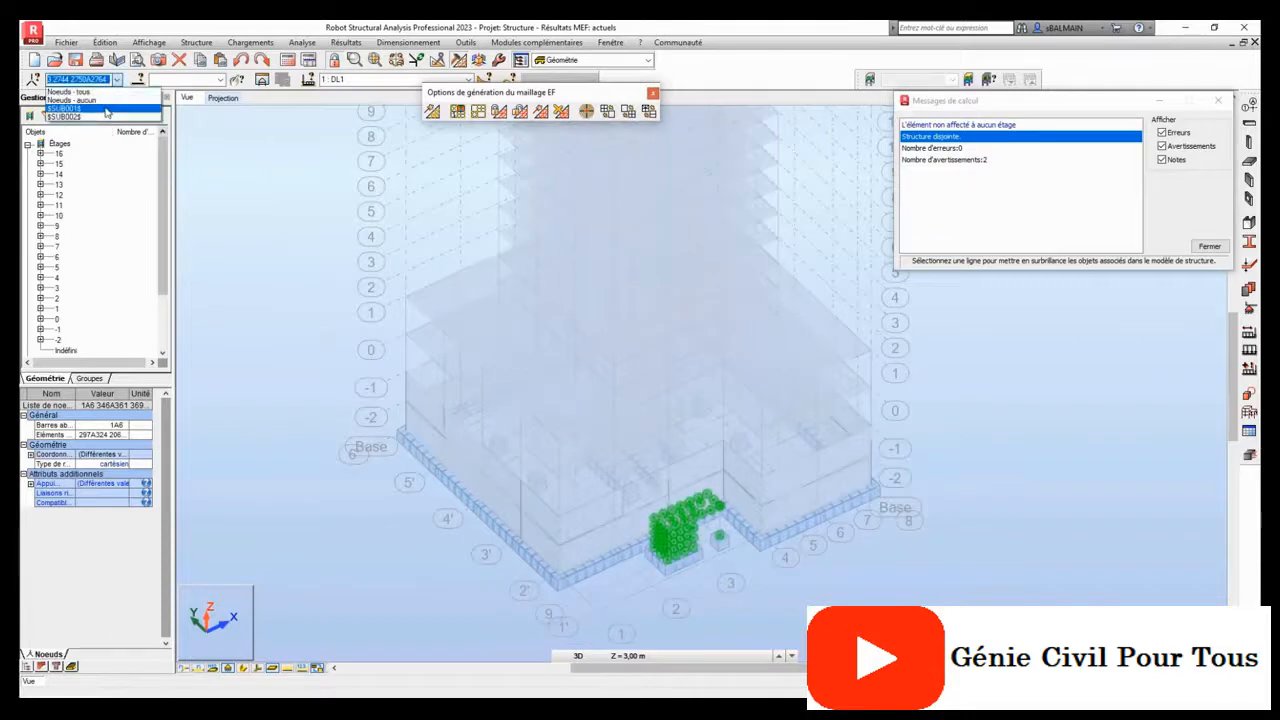